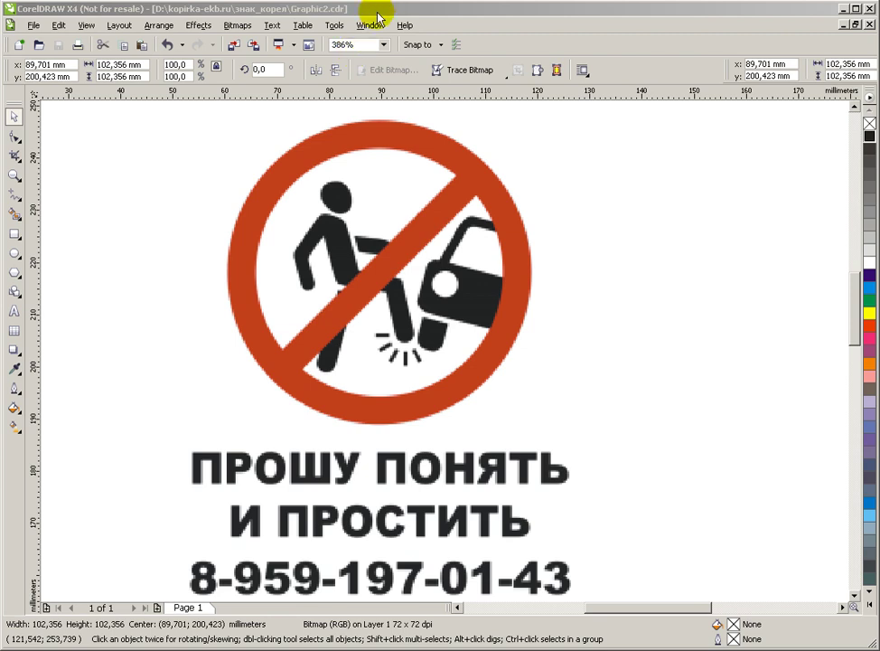
# Step: Examine the reference bitmap's prohibition sign, its pixelated edges and the caption beneath it at several magnifications
pyautogui.click(384, 8)
pyautogui.scroll(-2, 411, 361)
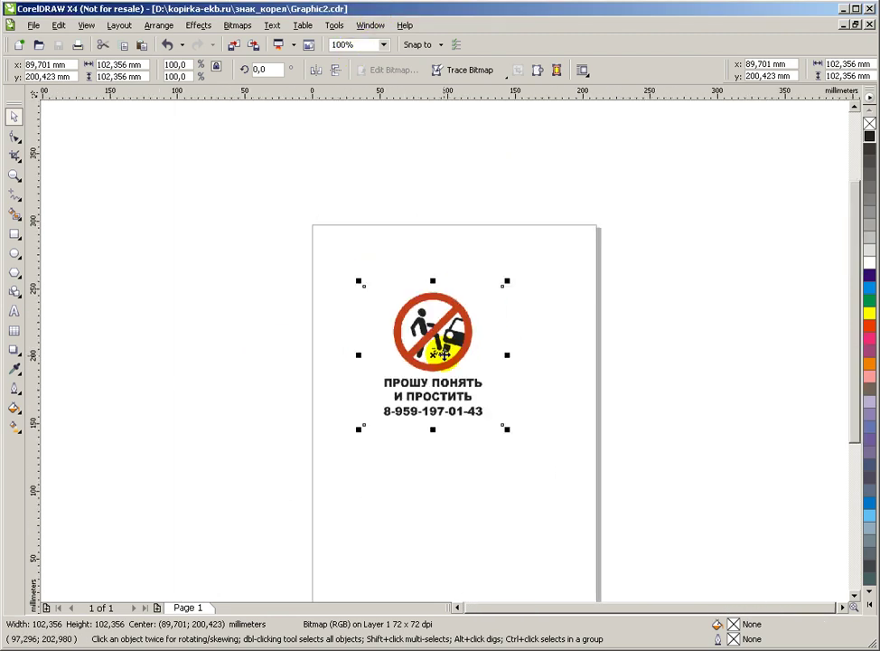
pyautogui.scroll(2, 437, 330)
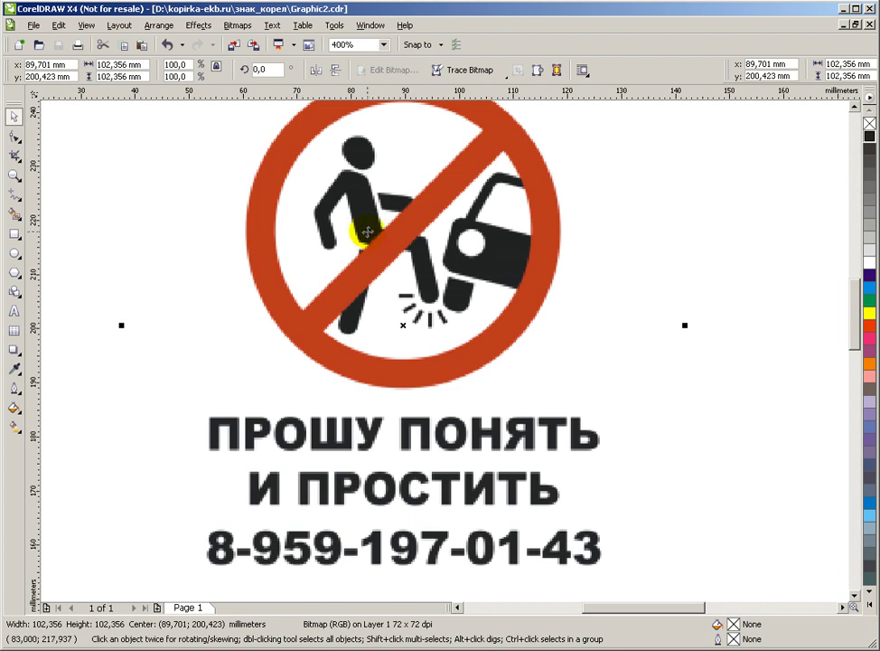
pyautogui.scroll(-2, 353, 230)
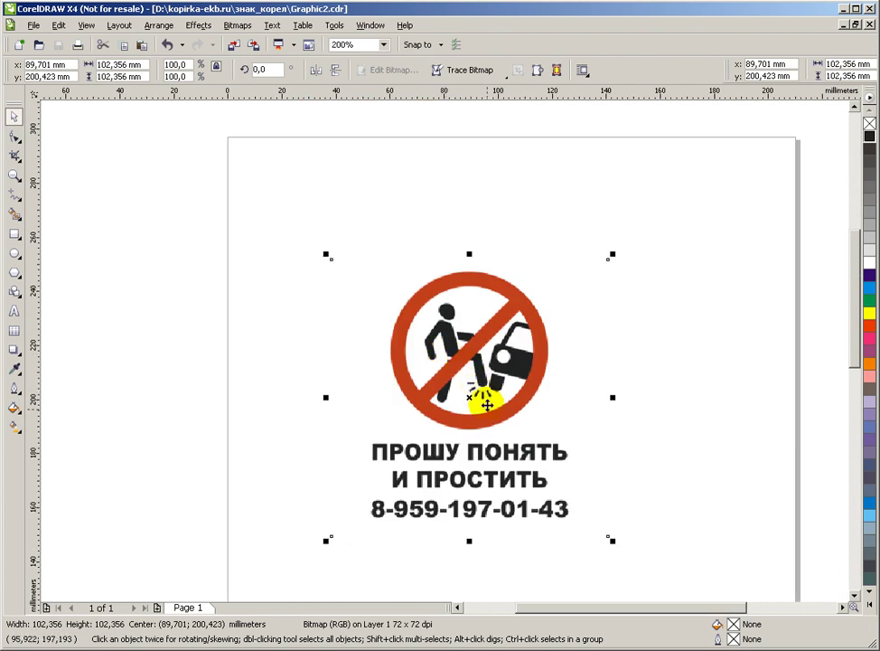
pyautogui.scroll(2, 445, 351)
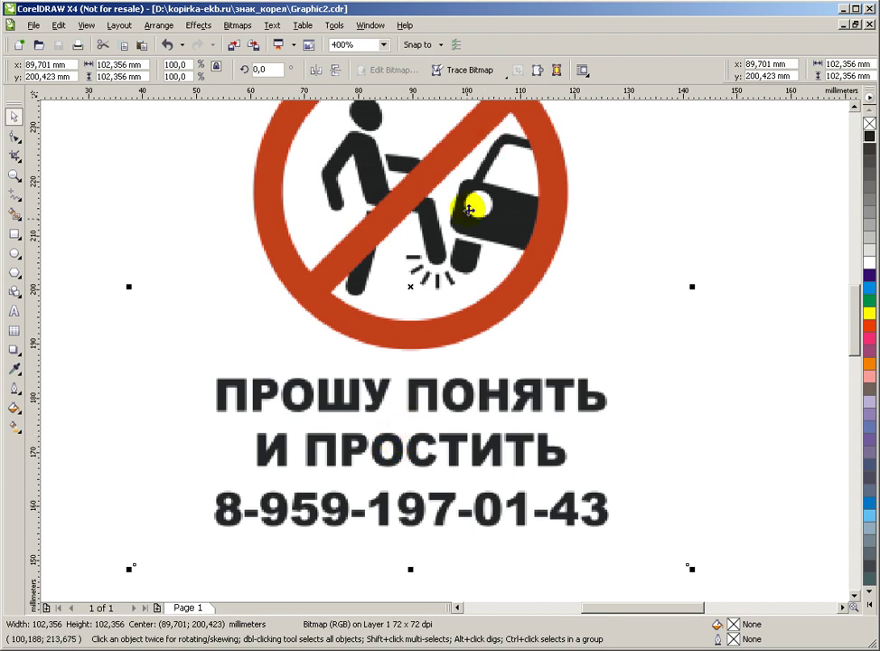
pyautogui.scroll(-1, 471, 196)
pyautogui.scroll(1, 443, 349)
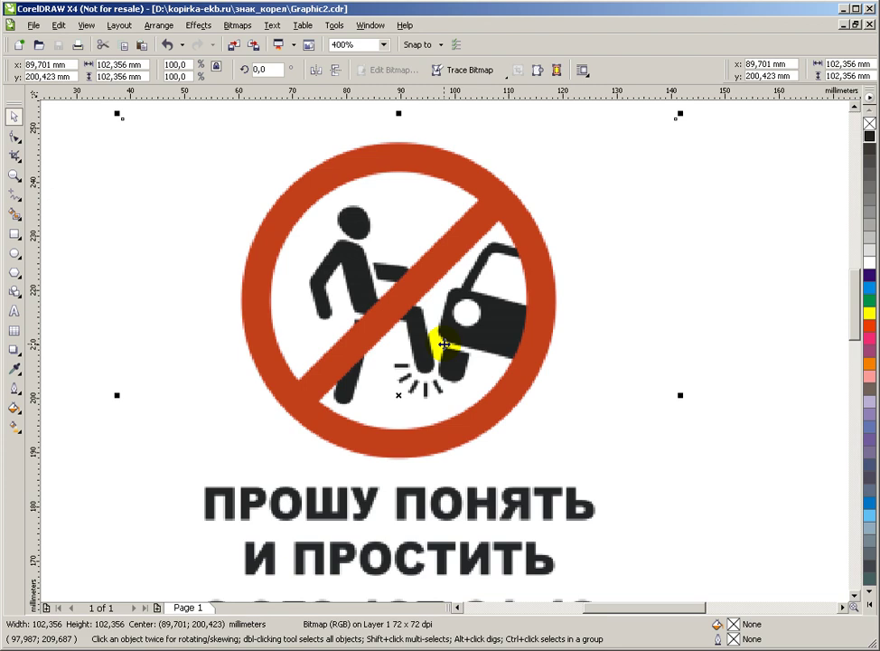
pyautogui.scroll(-2, 452, 343)
pyautogui.scroll(1, 443, 353)
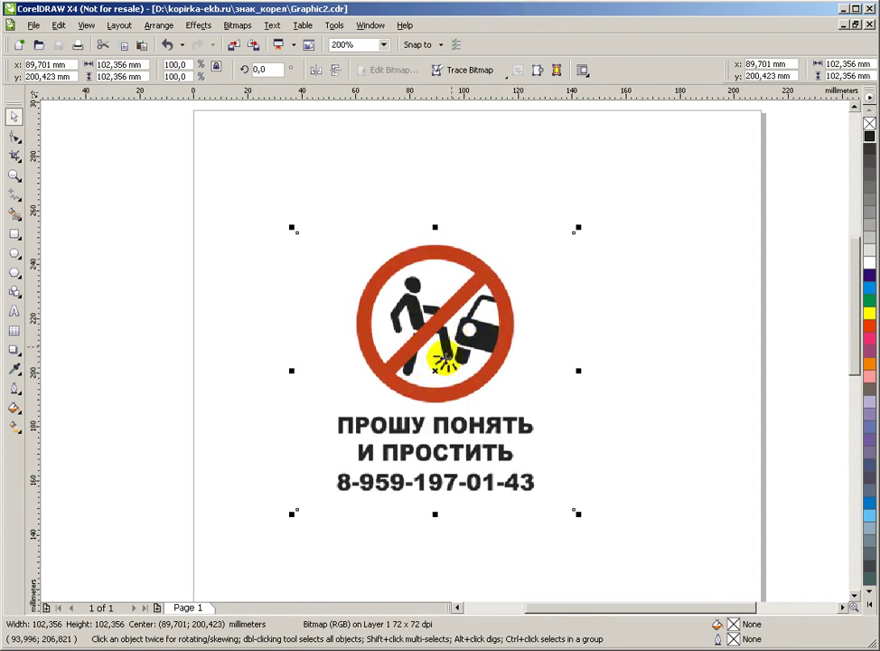
pyautogui.scroll(1, 445, 351)
pyautogui.scroll(3, 443, 347)
pyautogui.scroll(-2, 448, 350)
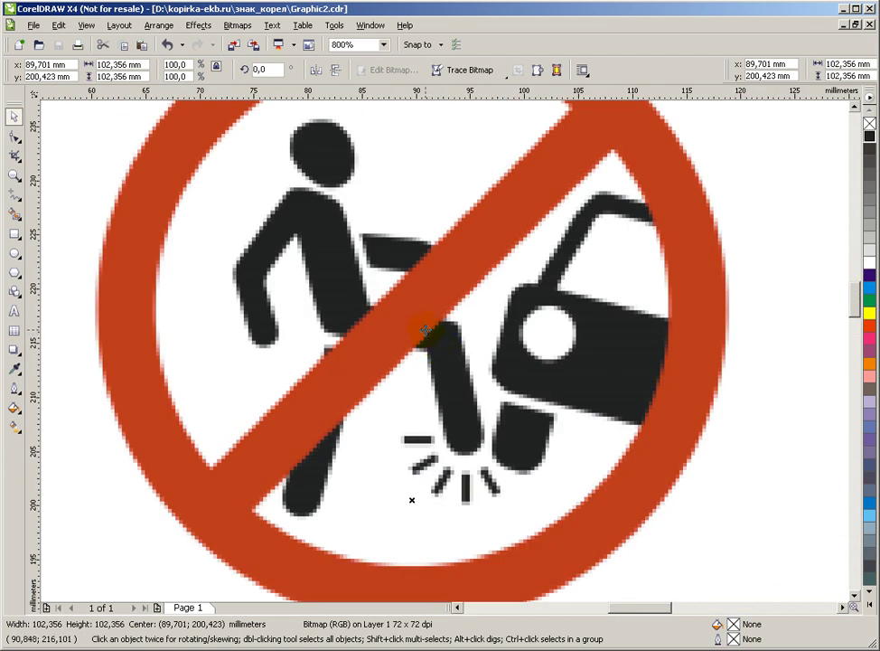
pyautogui.scroll(1, 444, 350)
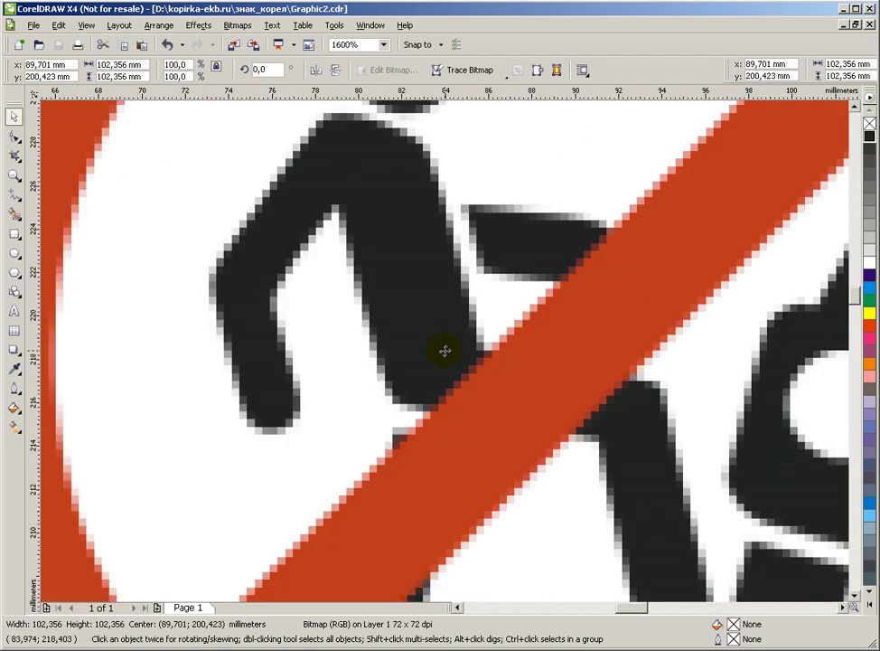
pyautogui.scroll(-2, 445, 350)
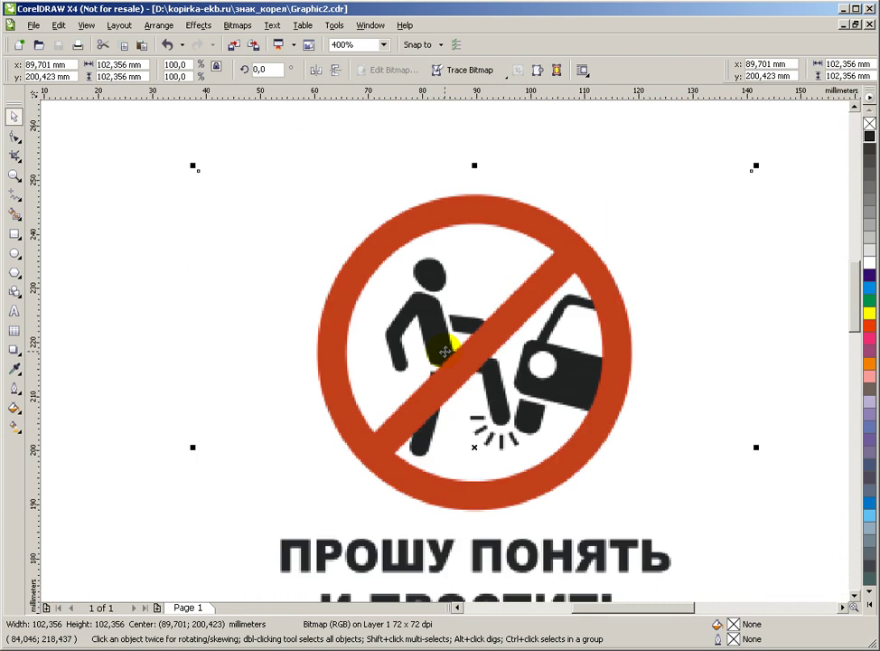
pyautogui.scroll(1, 445, 351)
pyautogui.scroll(1, 445, 351)
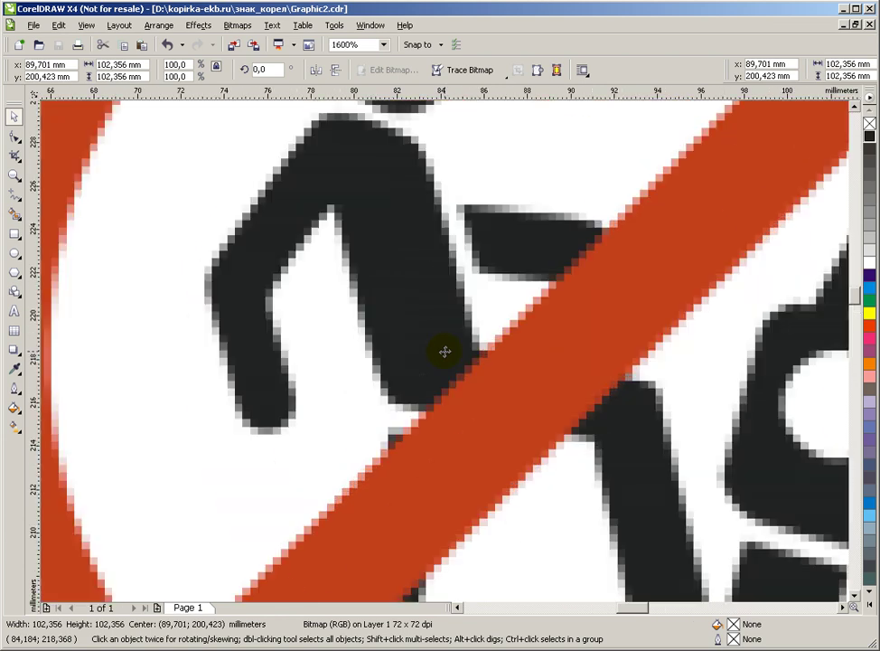
pyautogui.scroll(-2, 444, 351)
pyautogui.scroll(2, 444, 351)
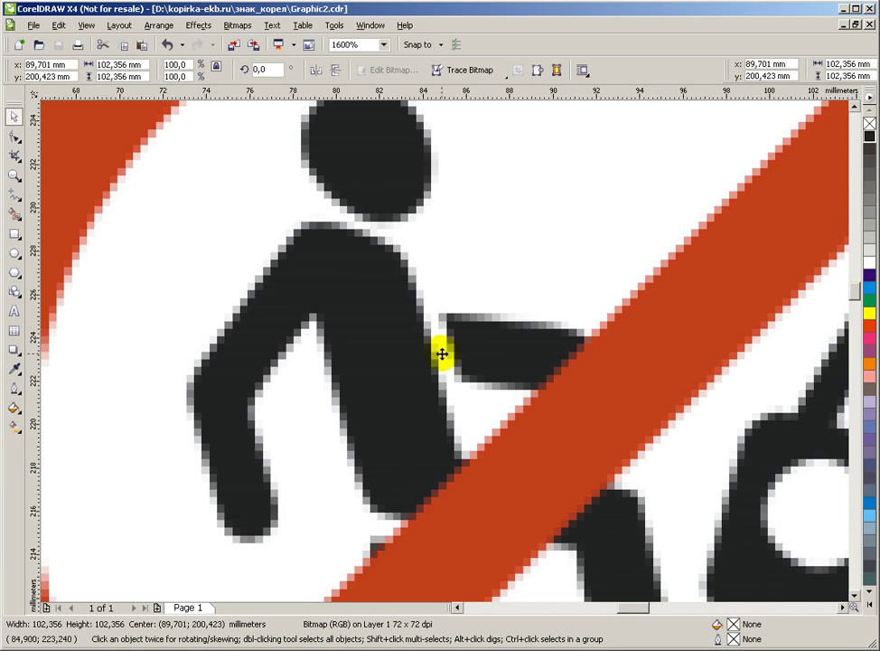
pyautogui.scroll(-1, 442, 353)
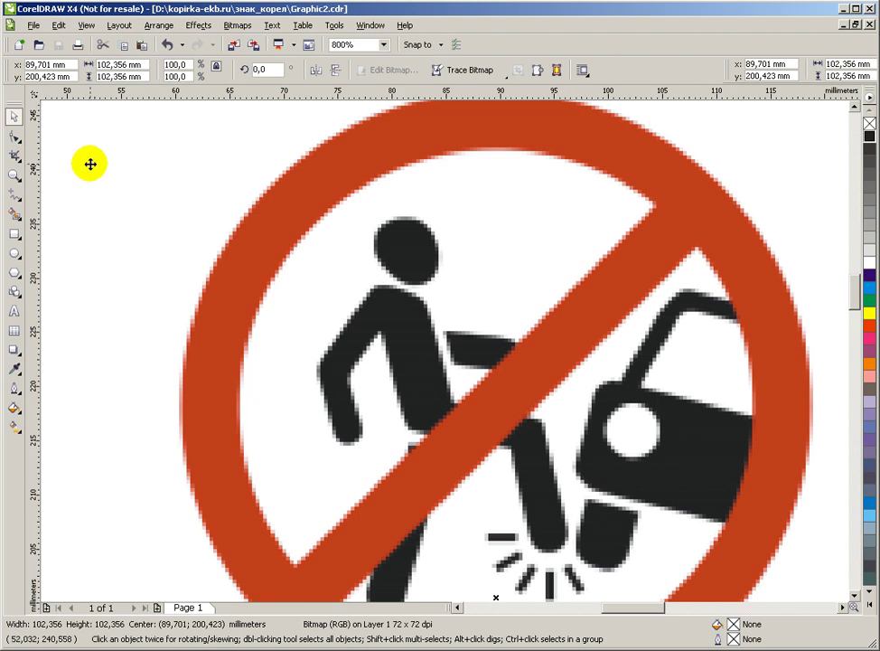
pyautogui.scroll(-2, 452, 345)
pyautogui.scroll(1, 451, 345)
pyautogui.scroll(1, 452, 345)
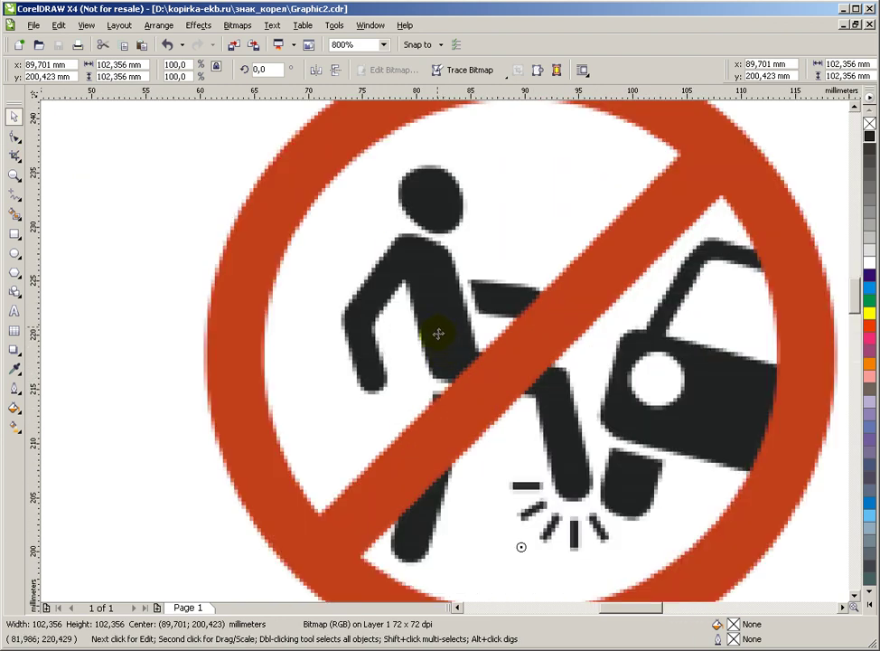
pyautogui.scroll(-1, 444, 350)
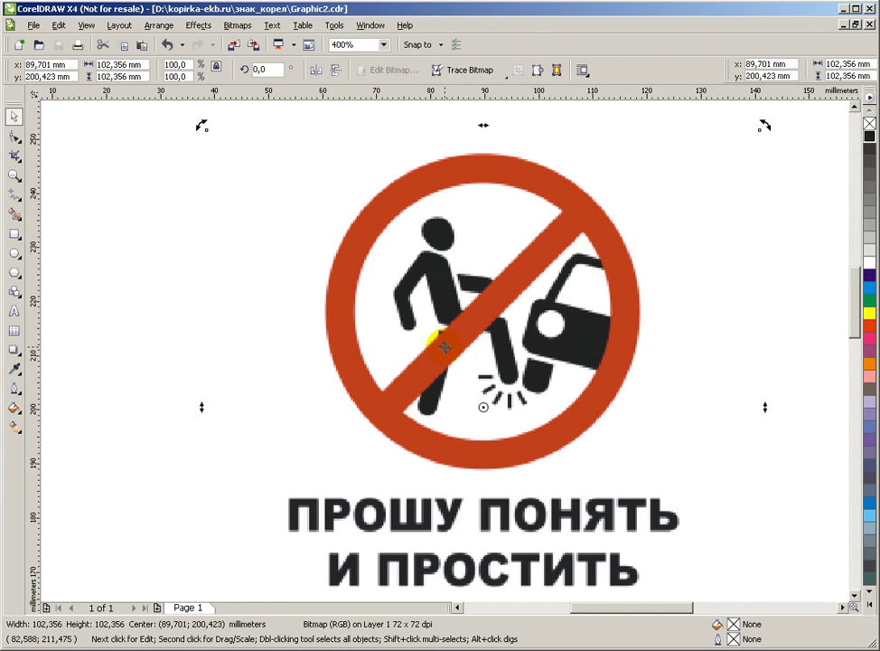
pyautogui.scroll(-1, 444, 347)
pyautogui.scroll(1, 444, 350)
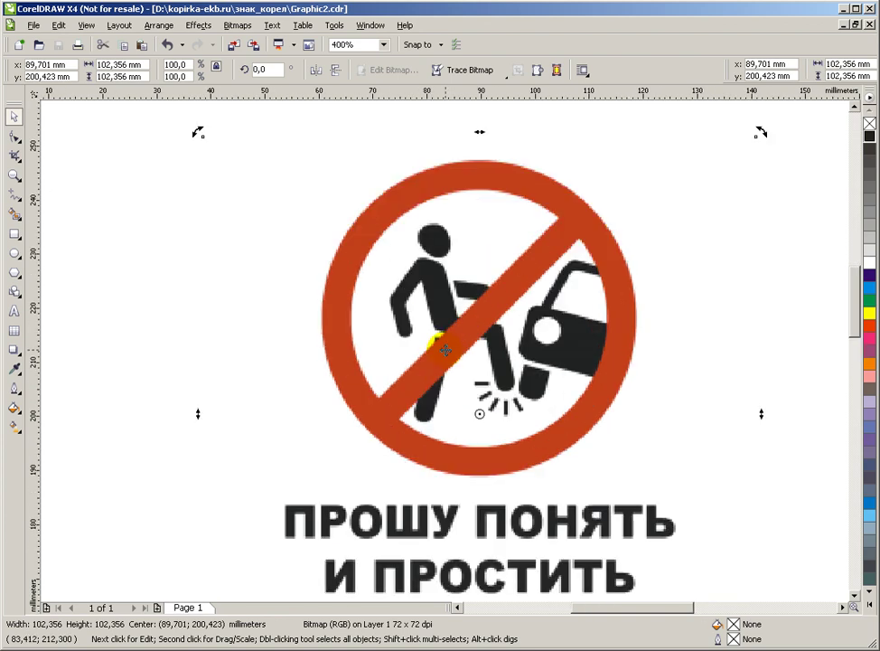
# Step: Move the reference sign bitmap off the page into the empty area beside its left edge
pyautogui.scroll(-1, 444, 350)
pyautogui.scroll(-1, 416, 339)
pyautogui.moveTo(400, 344); pyautogui.dragTo(232, 348)
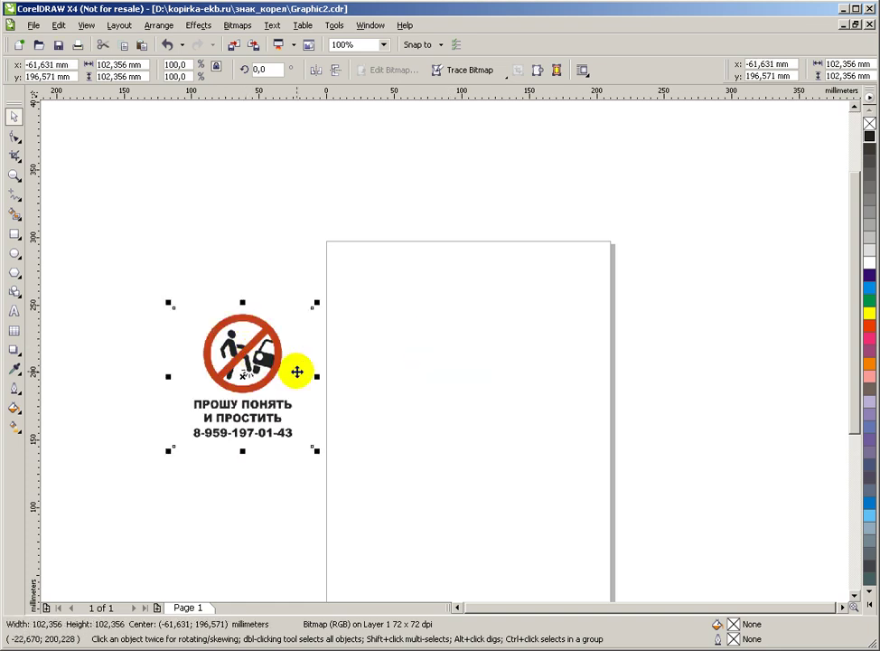
pyautogui.scroll(1, 313, 334)
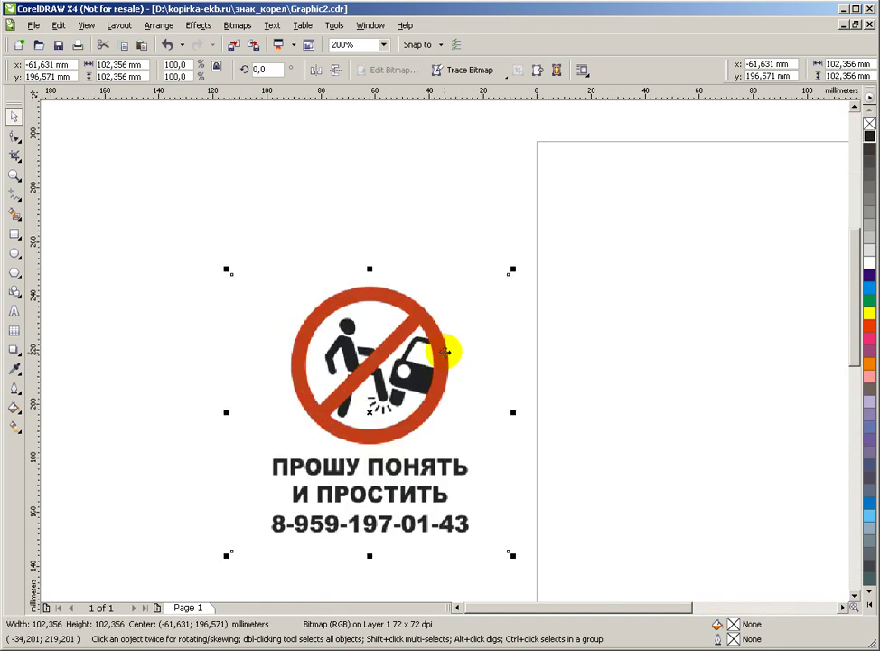
pyautogui.scroll(-1, 448, 353)
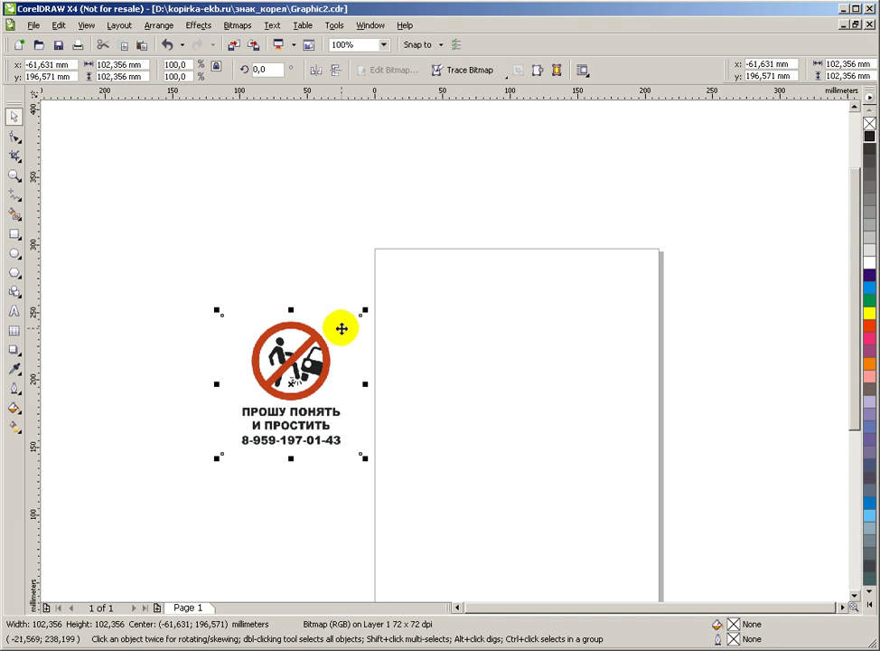
# Step: Draw a perfect circle about 70.4 mm in diameter in the upper half of the page
pyautogui.click(14, 255)
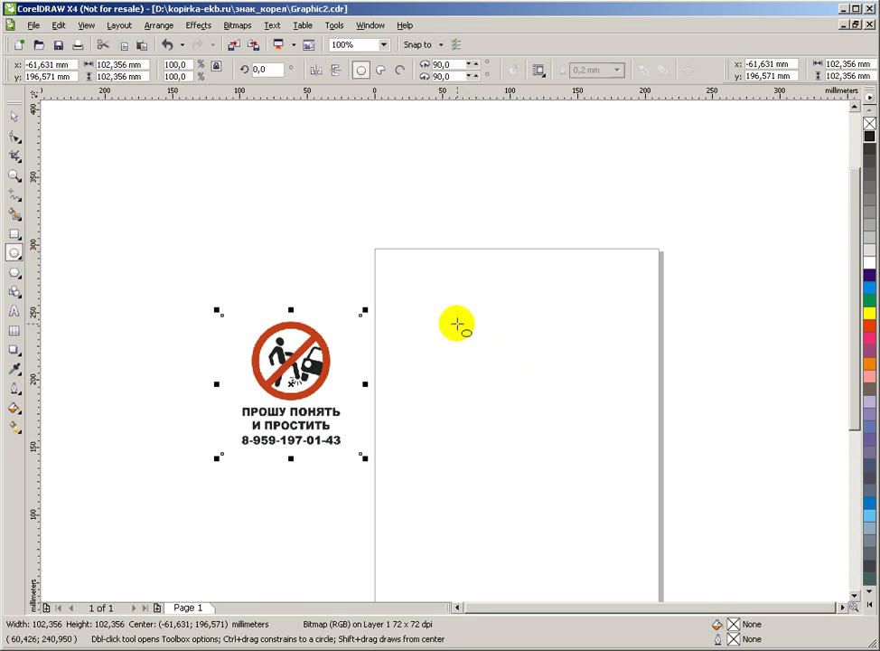
pyautogui.moveTo(451, 321); pyautogui.dragTo(542, 417)
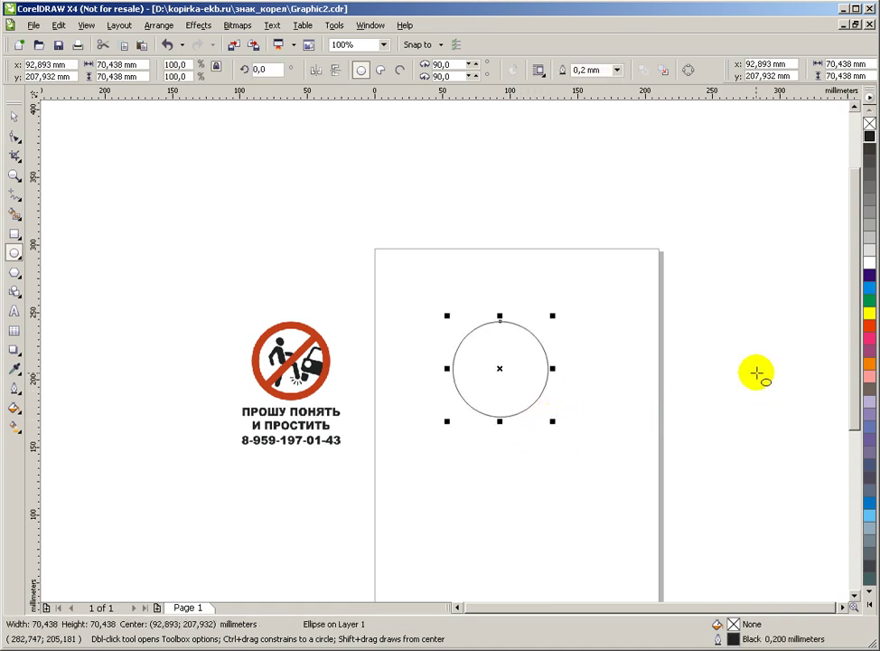
pyautogui.click(139, 65)
pyautogui.click(141, 76)
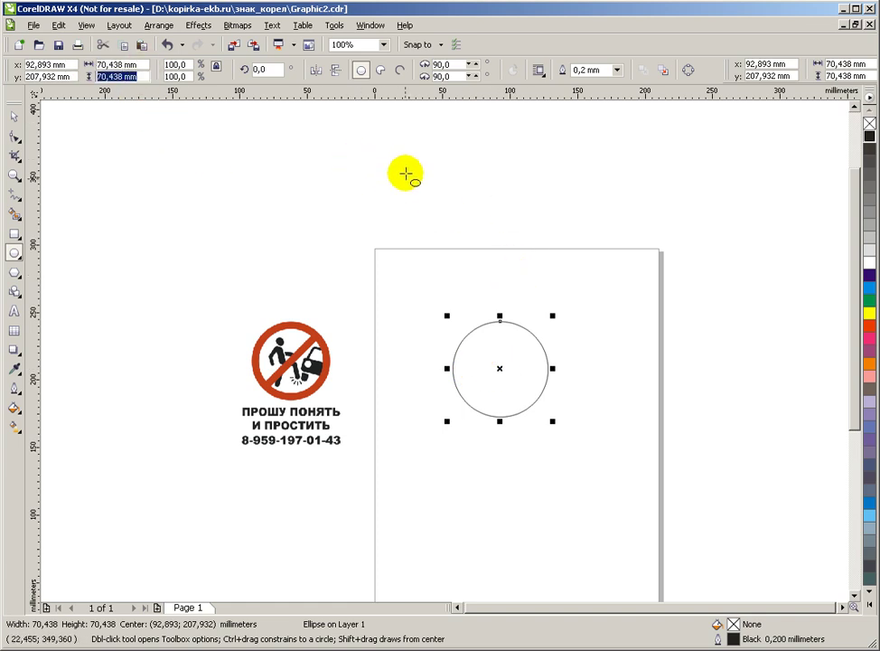
# Step: Try an unconstrained ellipse about 100 by 57 mm above the page, and remove it again
pyautogui.moveTo(353, 161)
pyautogui.mouseDown()
pyautogui.moveTo(495, 202)
pyautogui.moveTo(489, 233)
pyautogui.mouseUp()
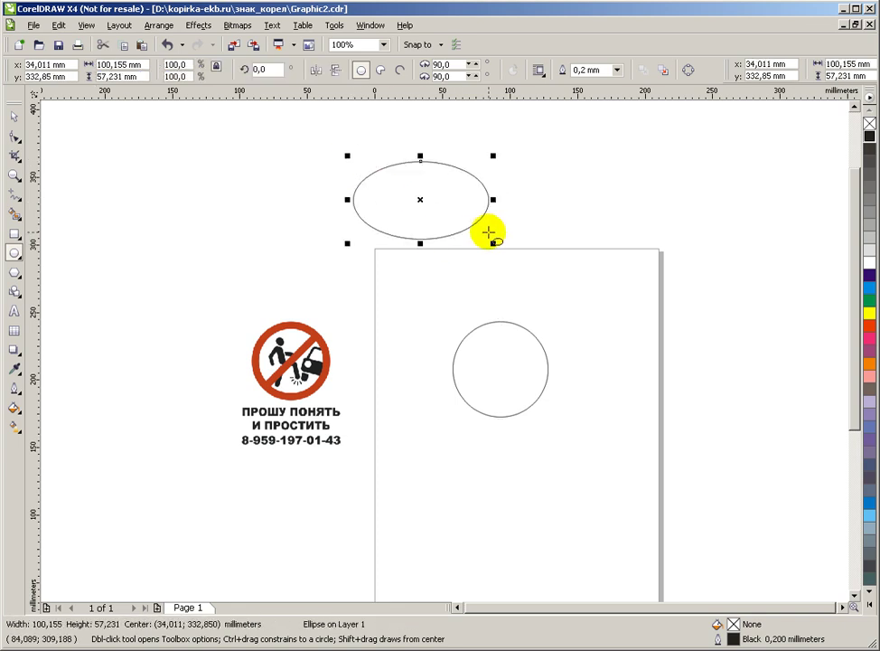
pyautogui.press('Delete')
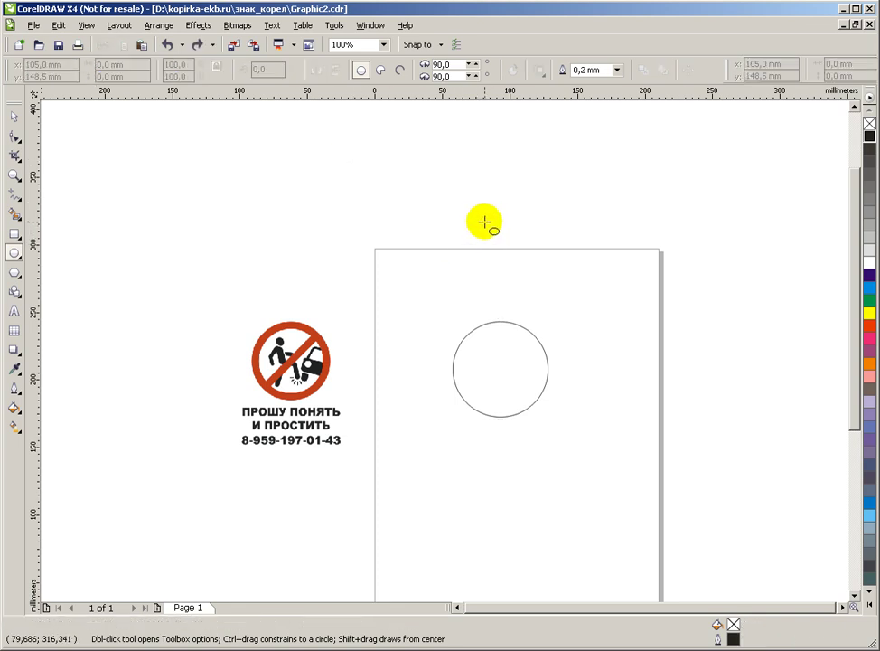
pyautogui.click(13, 117)
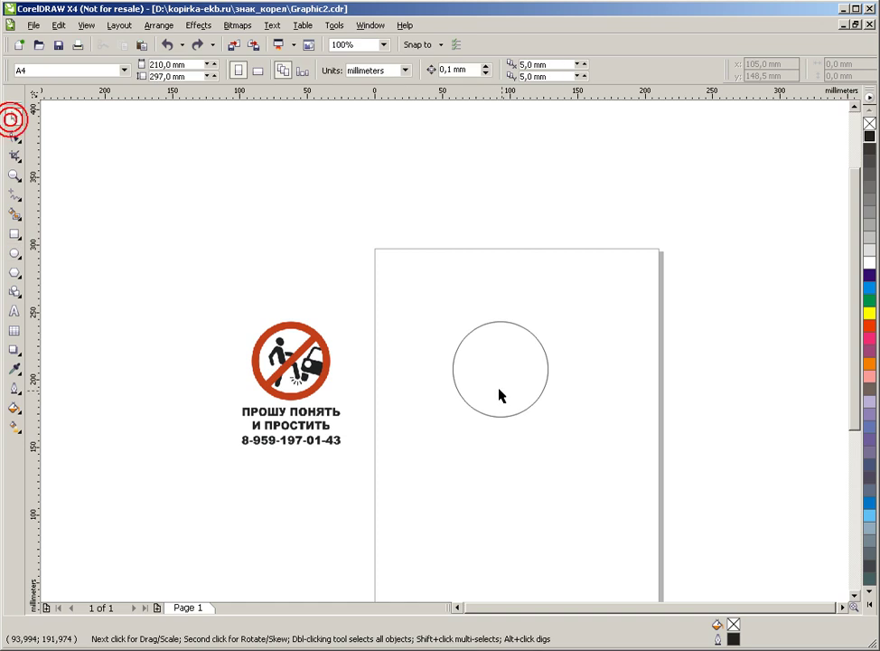
pyautogui.click(459, 391)
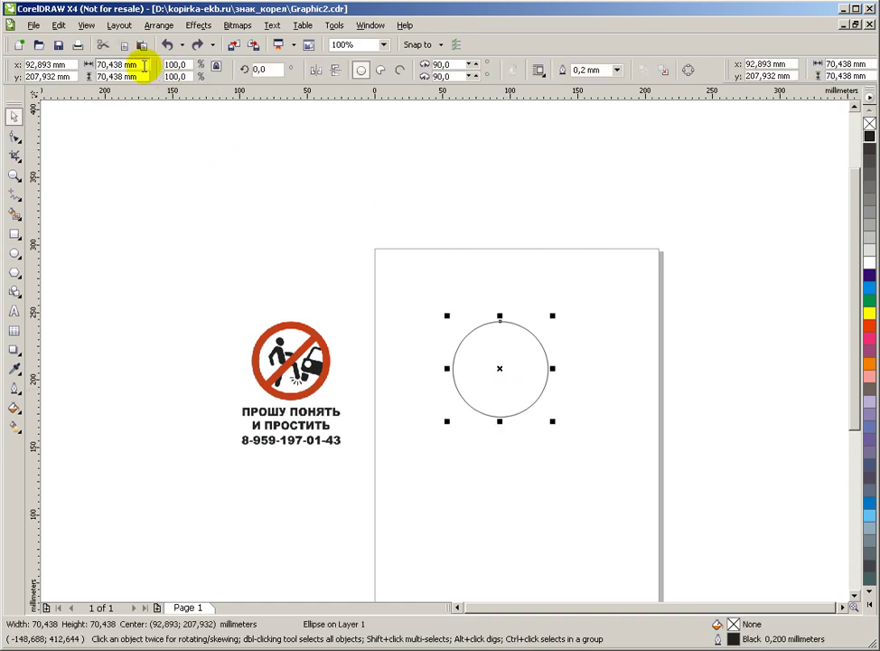
pyautogui.click(109, 64)
pyautogui.click(122, 76)
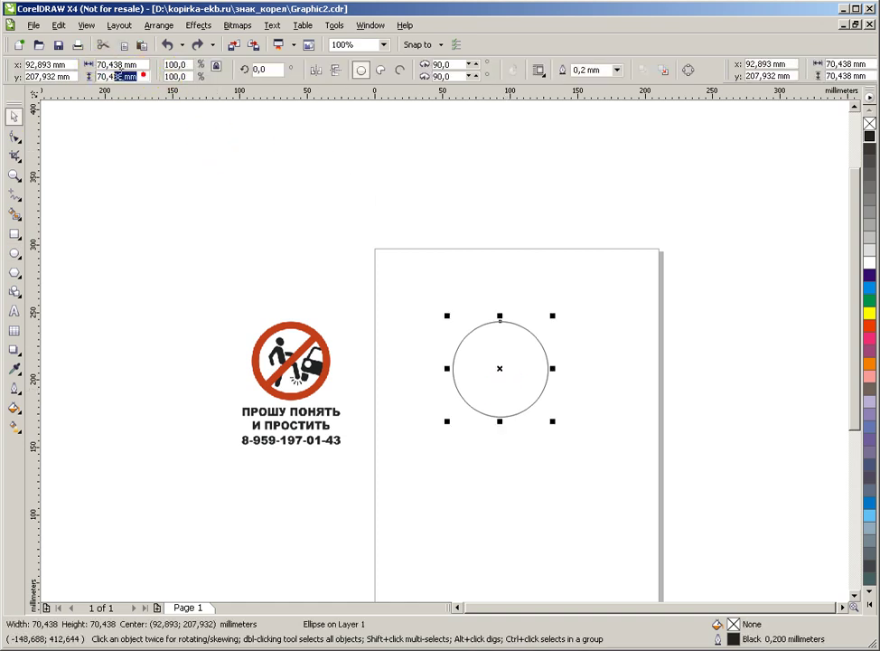
pyautogui.click(204, 172)
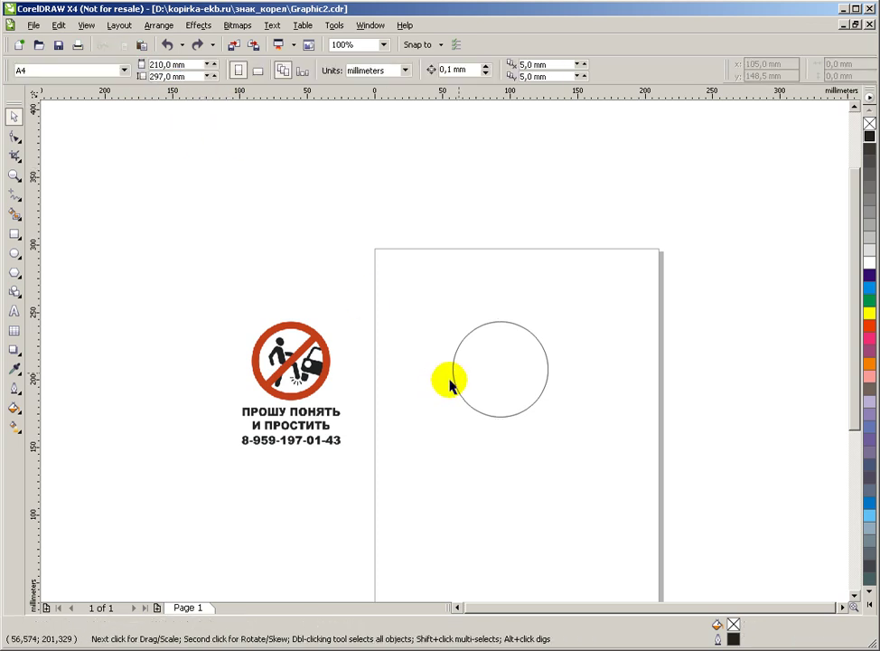
# Step: Turn proportional sizing off for the circle, try its separate width and height values, and turn the proportion lock back on
pyautogui.click(484, 363)
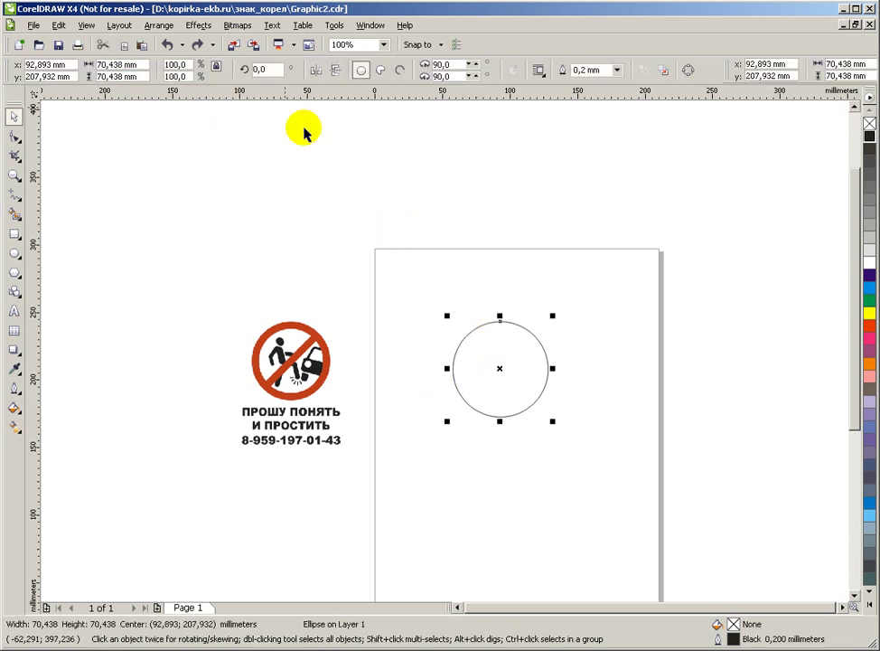
pyautogui.click(217, 69)
pyautogui.click(119, 65)
pyautogui.doubleClick(122, 66)
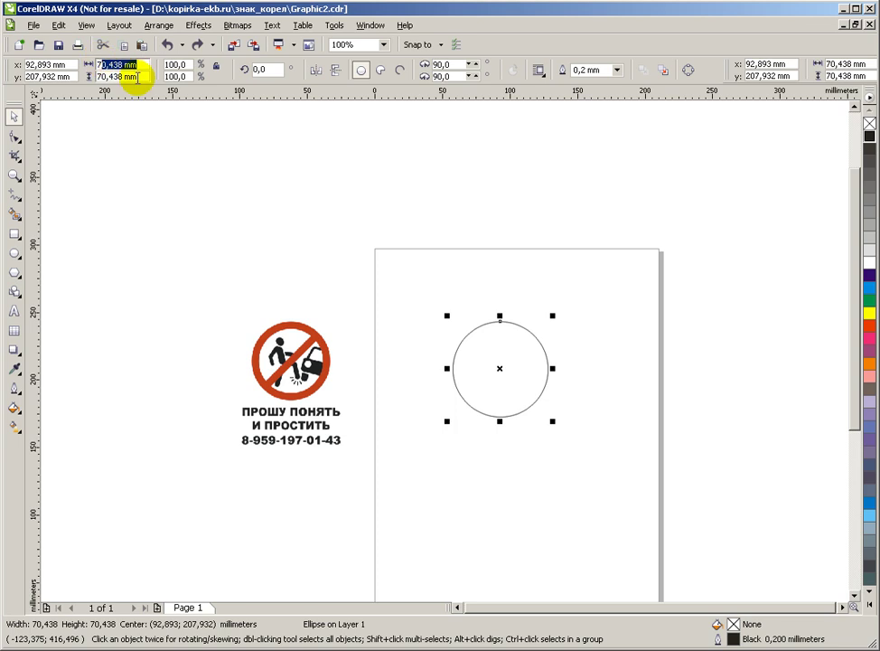
pyautogui.click(124, 64)
pyautogui.click(136, 77)
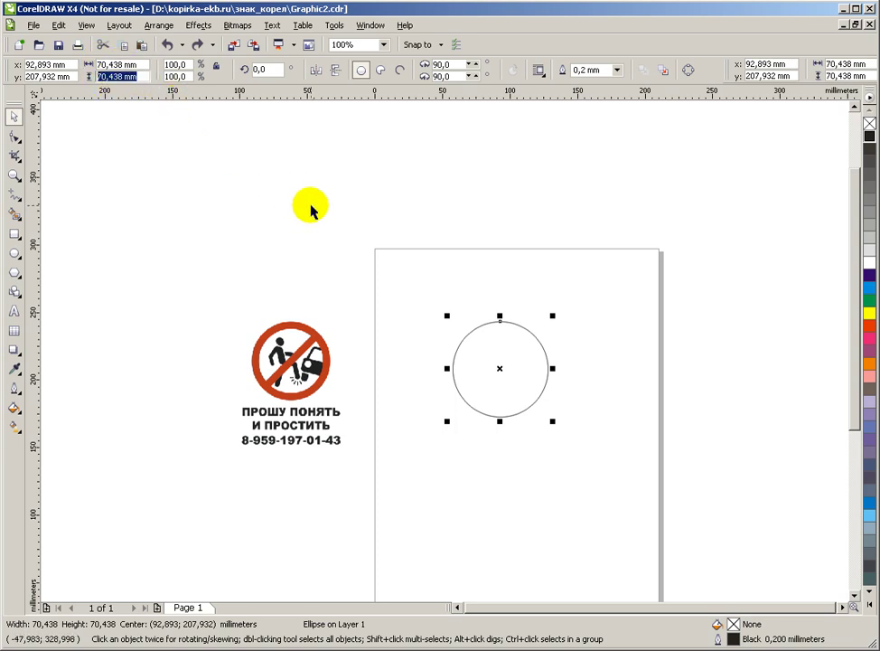
pyautogui.click(216, 66)
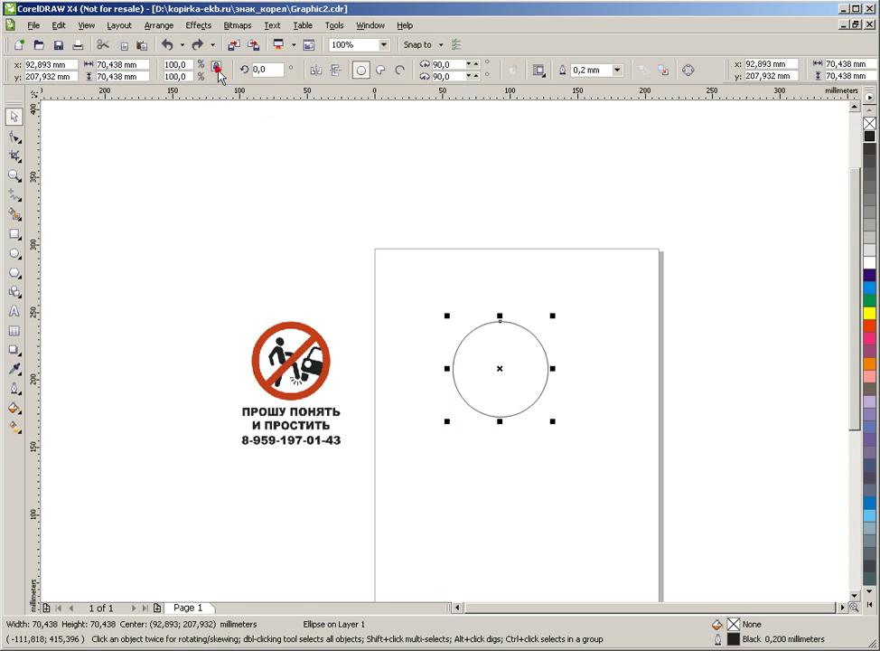
# Step: Set the circle's diameter to 70 mm with its proportions locked, and keep the circle selected
pyautogui.click(137, 65)
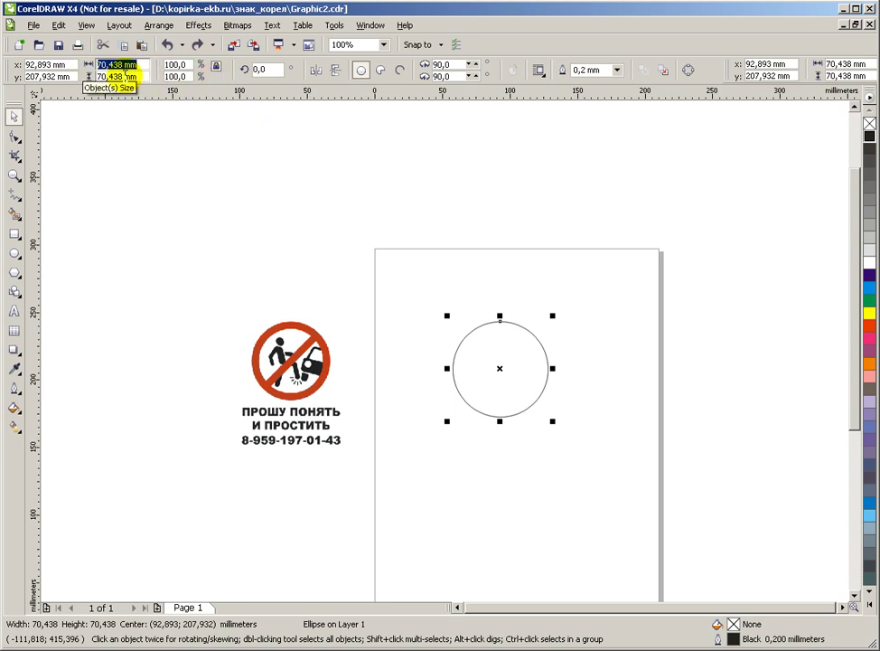
pyautogui.write('70')
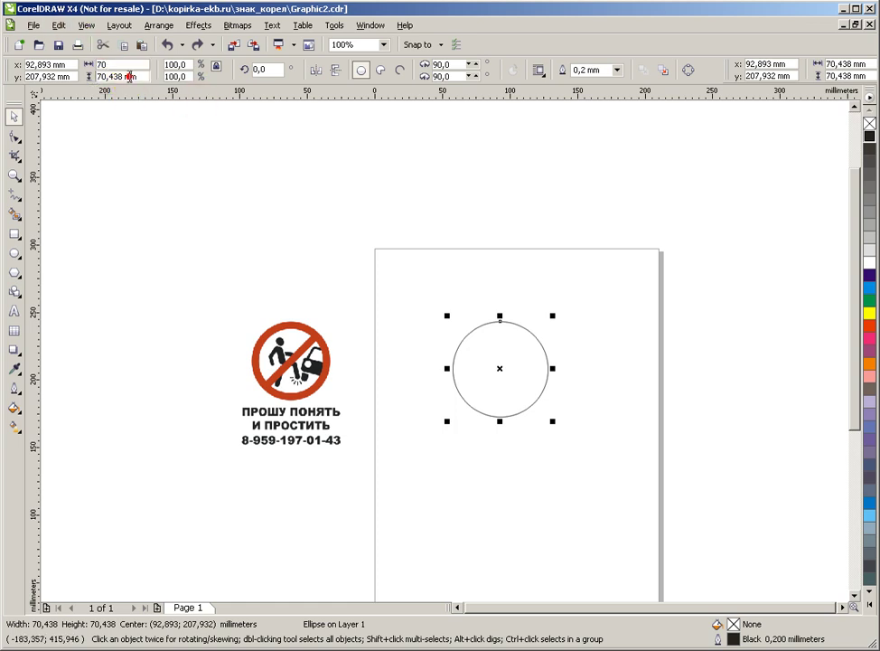
pyautogui.press('Return')
pyautogui.click(157, 136)
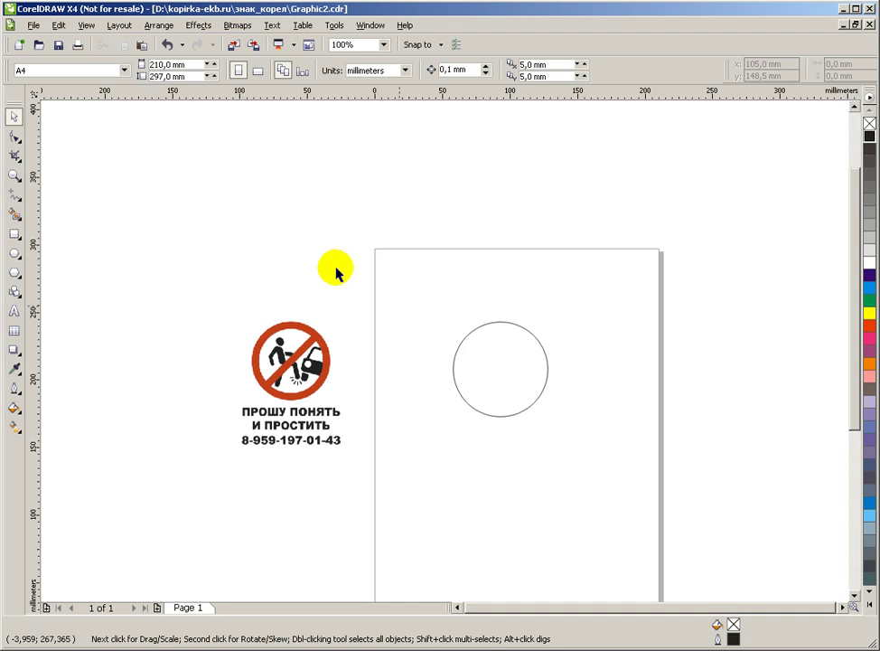
pyautogui.click(474, 369)
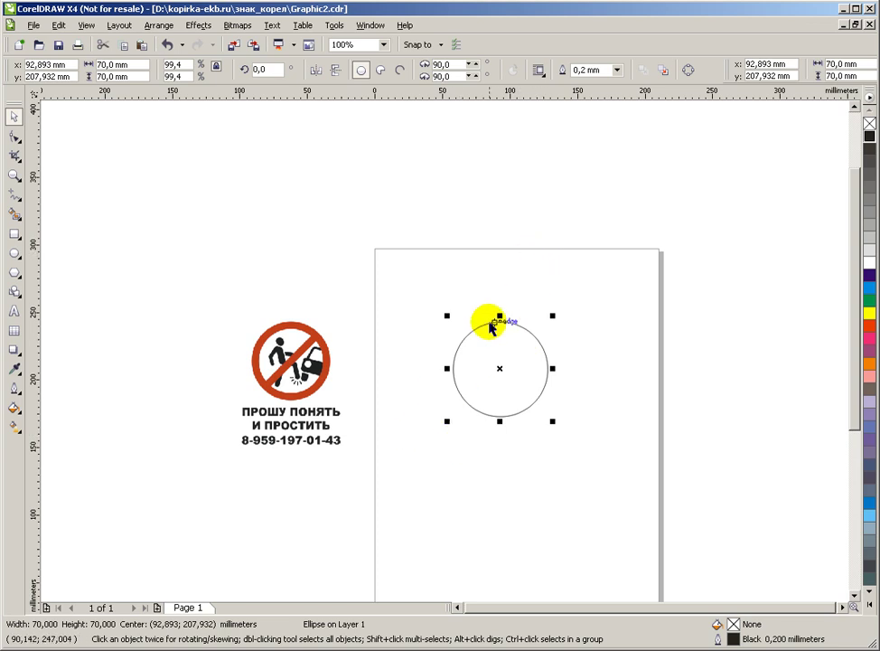
# Step: Try placing a copy of the 70 mm circle up and to the left of the original, and undo the copy
pyautogui.scroll(1, 451, 384)
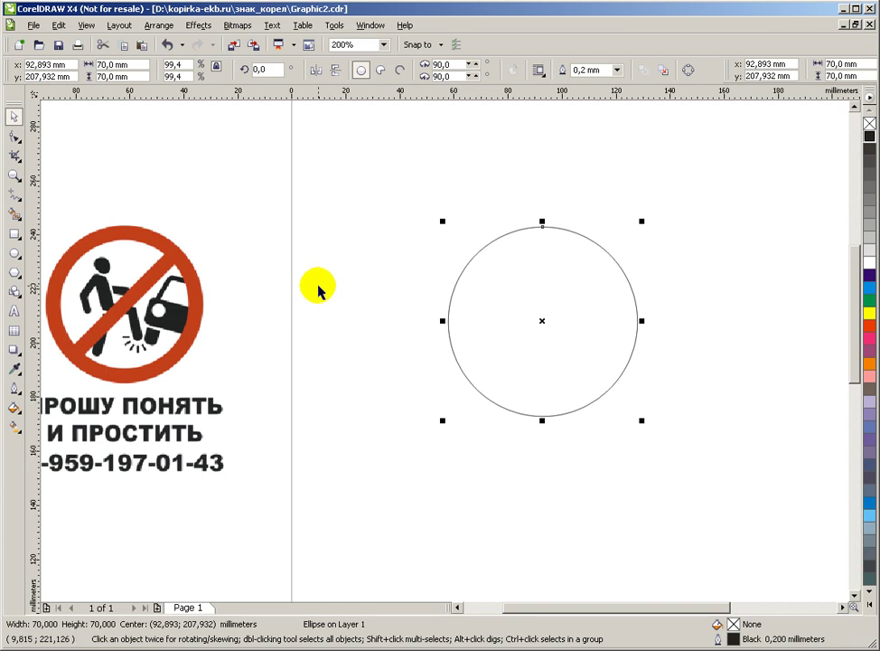
pyautogui.click(350, 252)
pyautogui.click(568, 305)
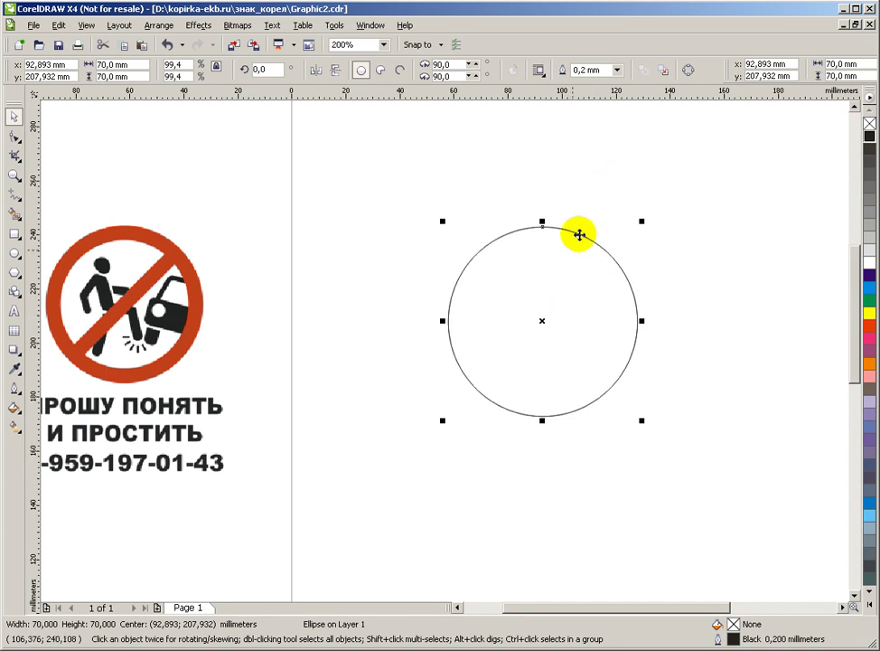
pyautogui.click(568, 183)
pyautogui.moveTo(550, 265); pyautogui.dragTo(454, 226)
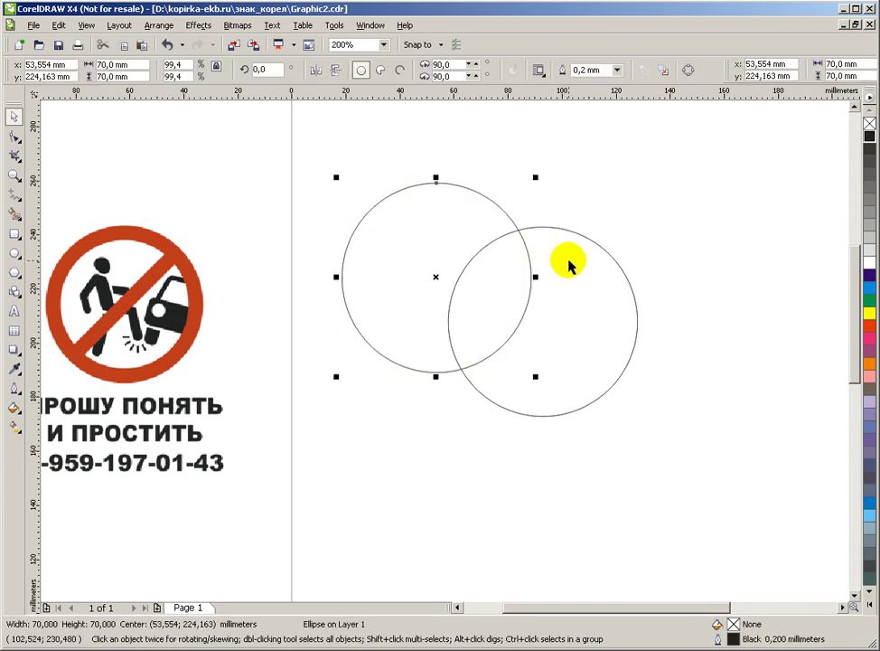
pyautogui.hotkey('ctrl', 'z')
pyautogui.click(573, 192)
pyautogui.click(648, 269)
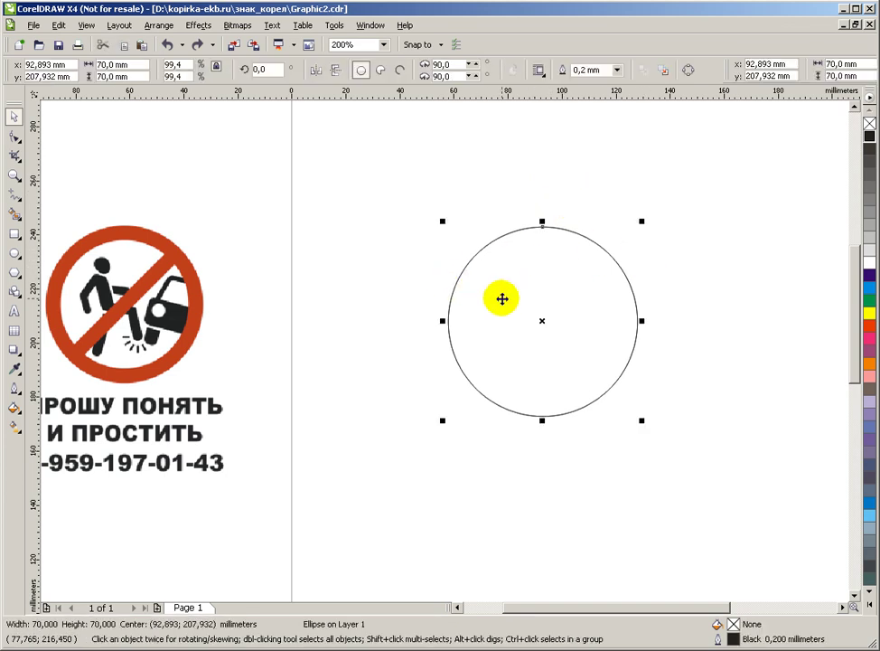
# Step: Make a concentric copy of the circle, scaled inward about its centre to about 54.7 mm in diameter
pyautogui.scroll(1, 504, 297)
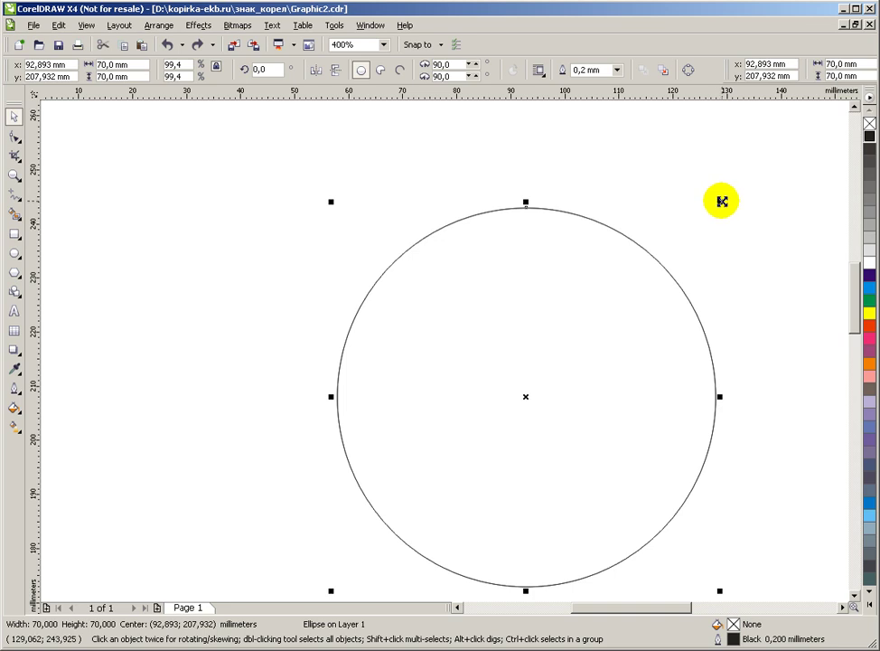
pyautogui.moveTo(721, 201); pyautogui.dragTo(681, 235)
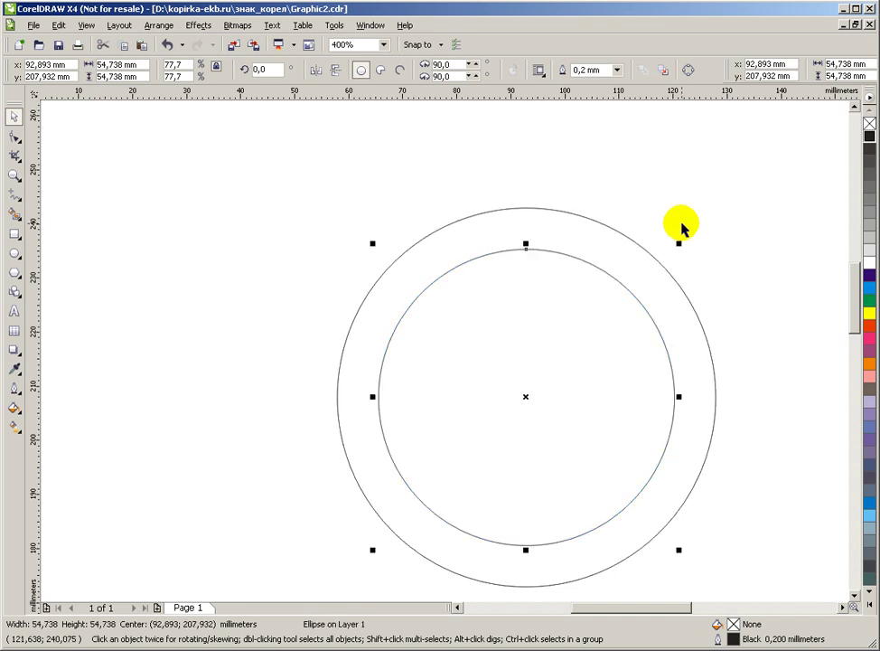
pyautogui.click(639, 180)
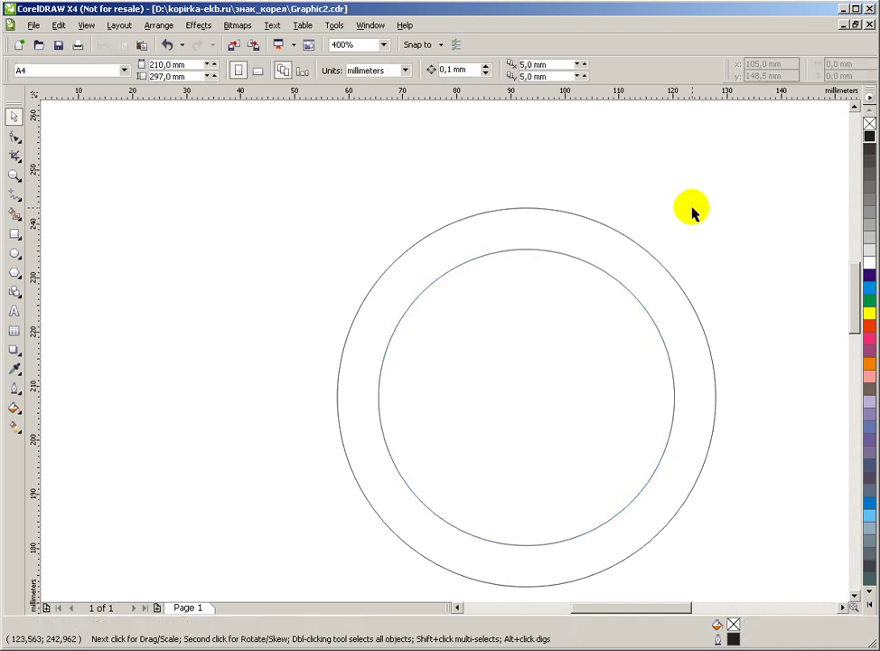
# Step: Set the inner circle's diameter to 55 mm with its proportions locked, and deselect it
pyautogui.click(540, 258)
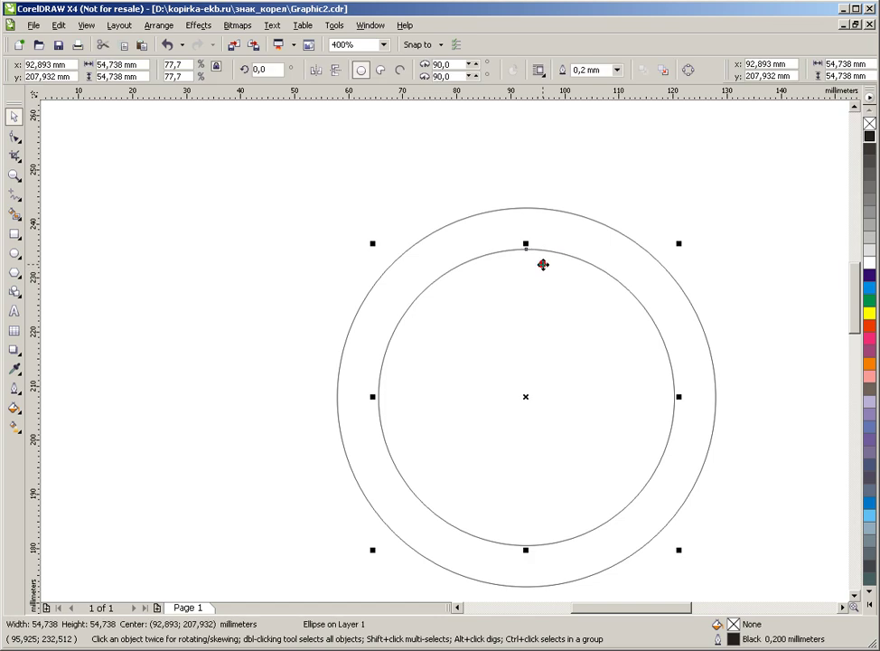
pyautogui.click(107, 65)
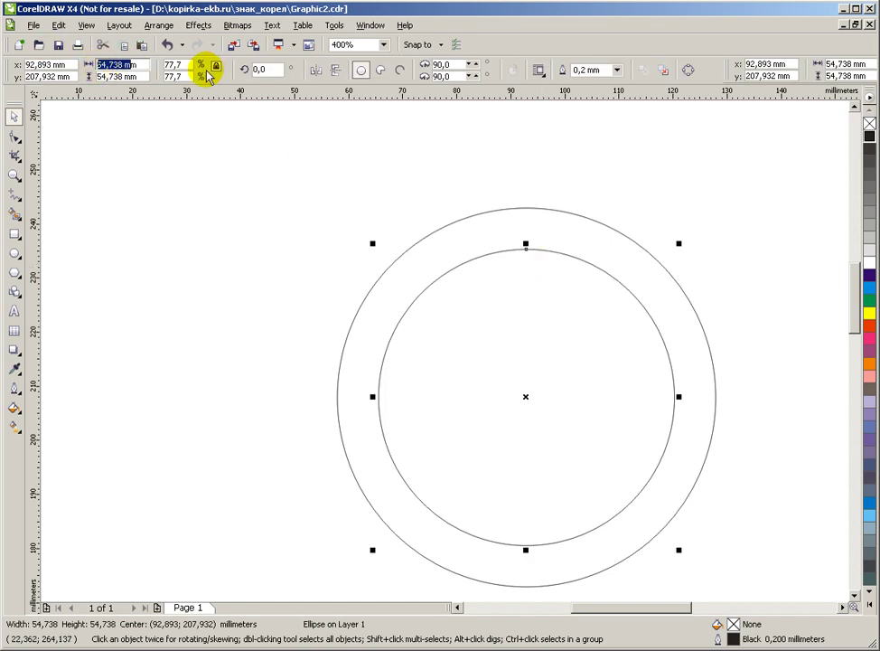
pyautogui.click(138, 65)
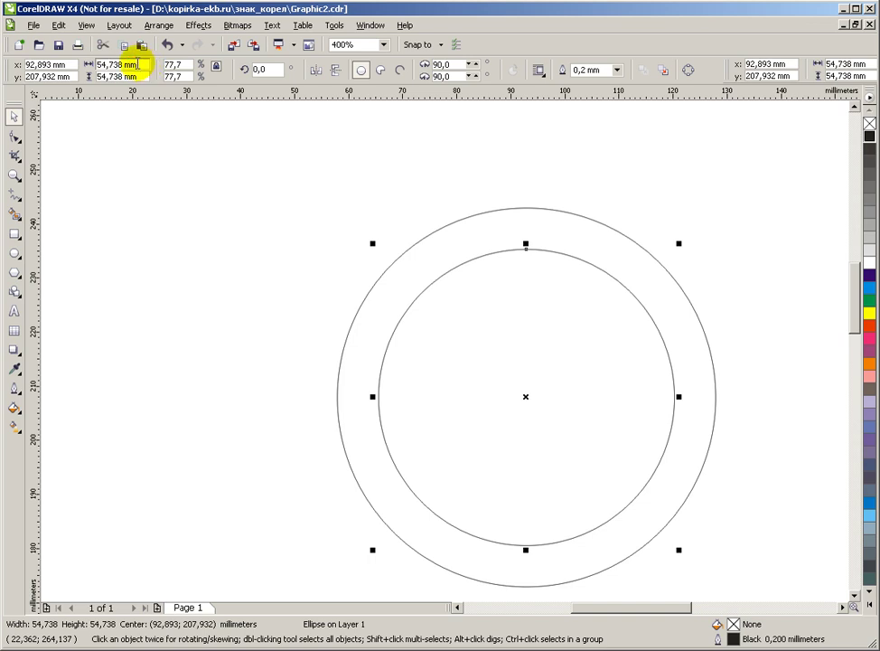
pyautogui.press('Return')
pyautogui.click(443, 341)
# Step: Compare the two concentric circles with the ring in the sign bitmap, and check the outer and inner circles' sizes
pyautogui.scroll(-2, 443, 341)
pyautogui.scroll(1, 436, 343)
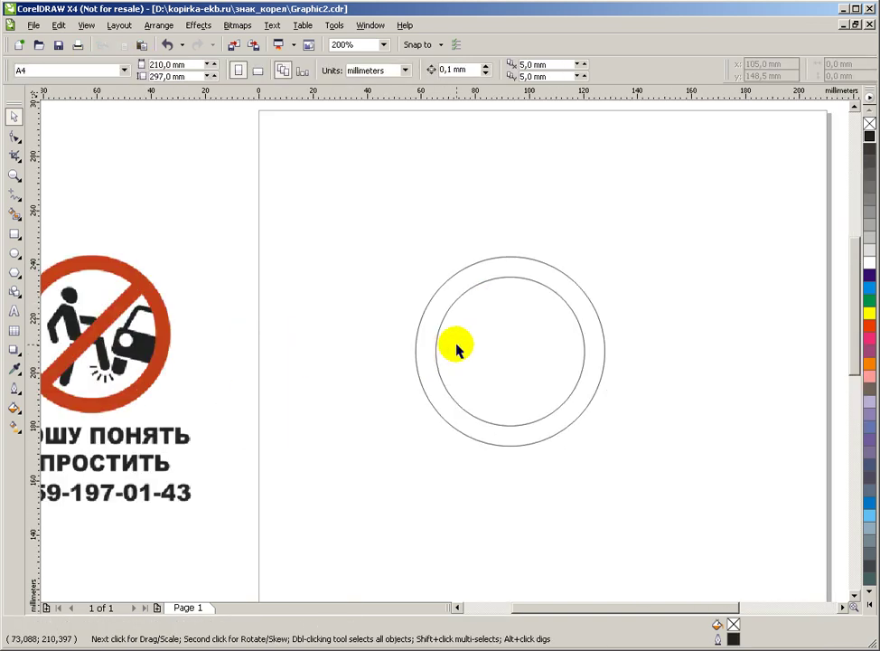
pyautogui.scroll(1, 135, 315)
pyautogui.scroll(-1, 438, 348)
pyautogui.scroll(-1, 446, 357)
pyautogui.scroll(1, 584, 363)
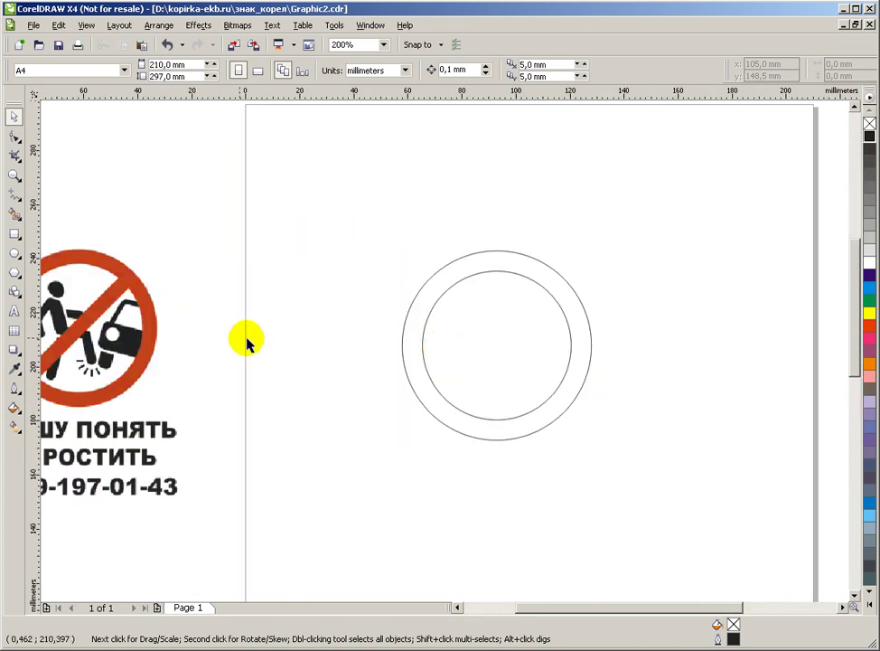
pyautogui.scroll(1, 124, 305)
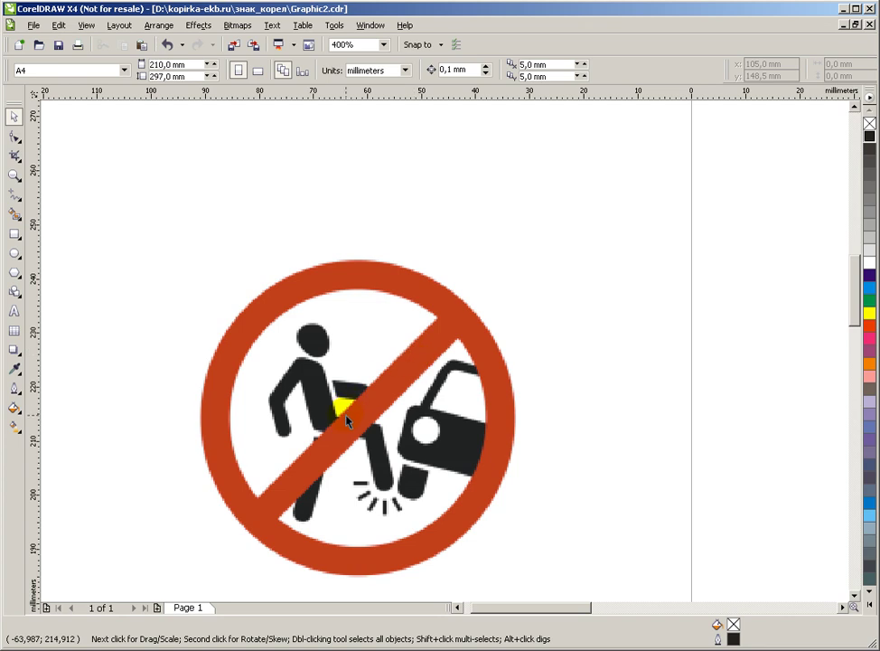
pyautogui.scroll(-2, 457, 360)
pyautogui.scroll(1, 575, 367)
pyautogui.scroll(1, 440, 347)
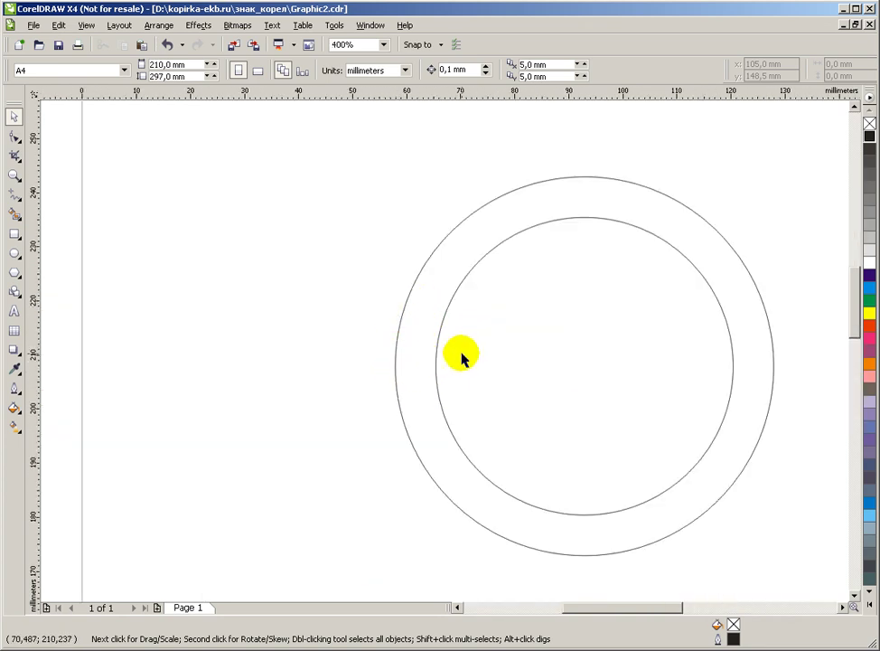
pyautogui.click(418, 356)
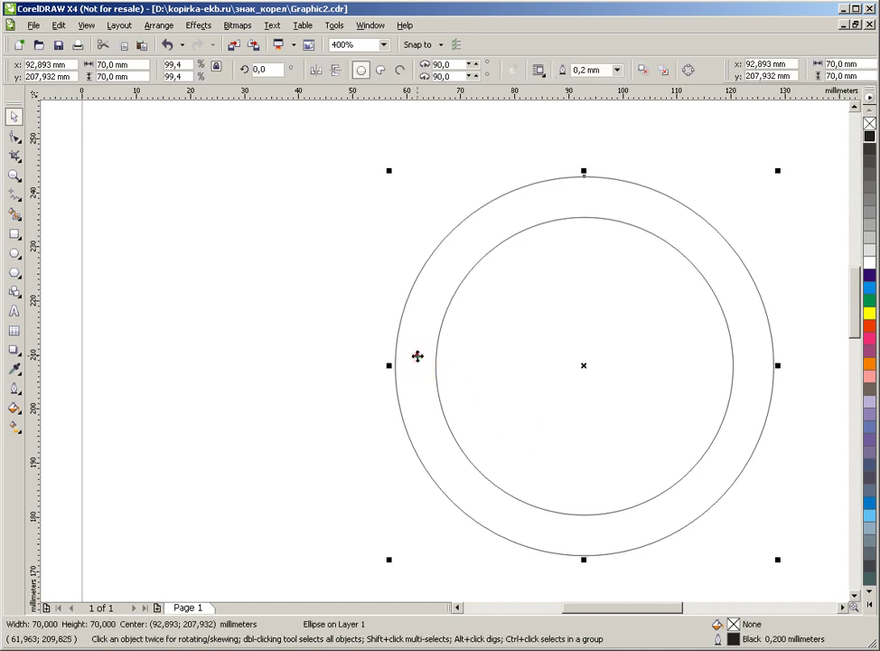
pyautogui.click(464, 363)
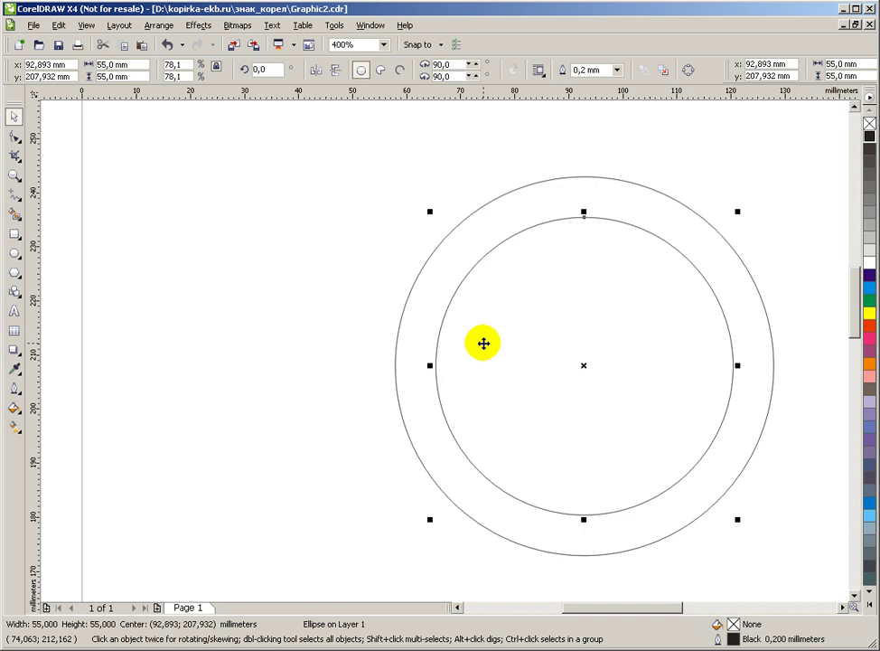
pyautogui.click(315, 334)
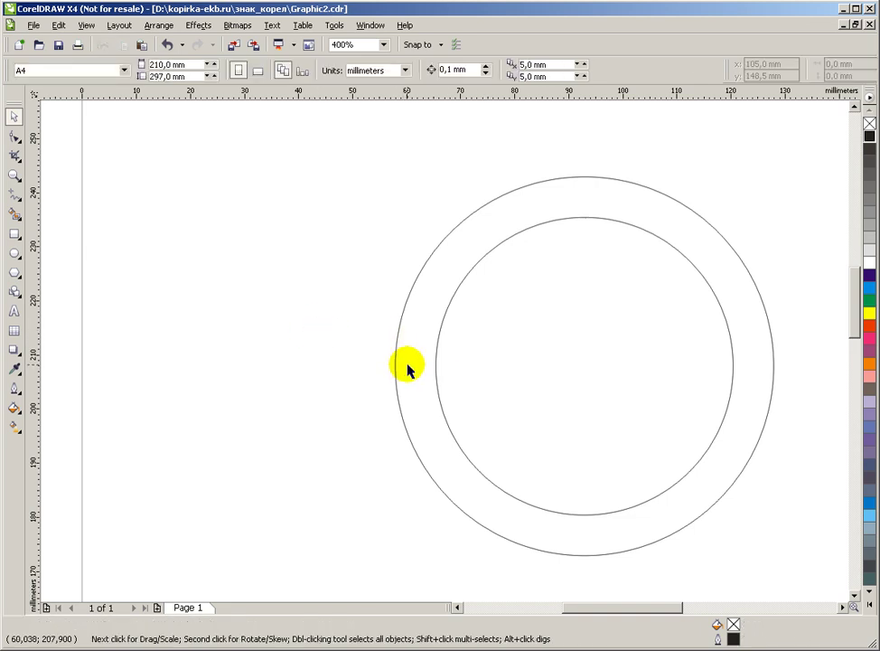
# Step: Draw an upright rectangle about 12.4 by 82.5 mm beside the circles, on the side facing the bitmap
pyautogui.click(14, 233)
pyautogui.scroll(-1, 445, 352)
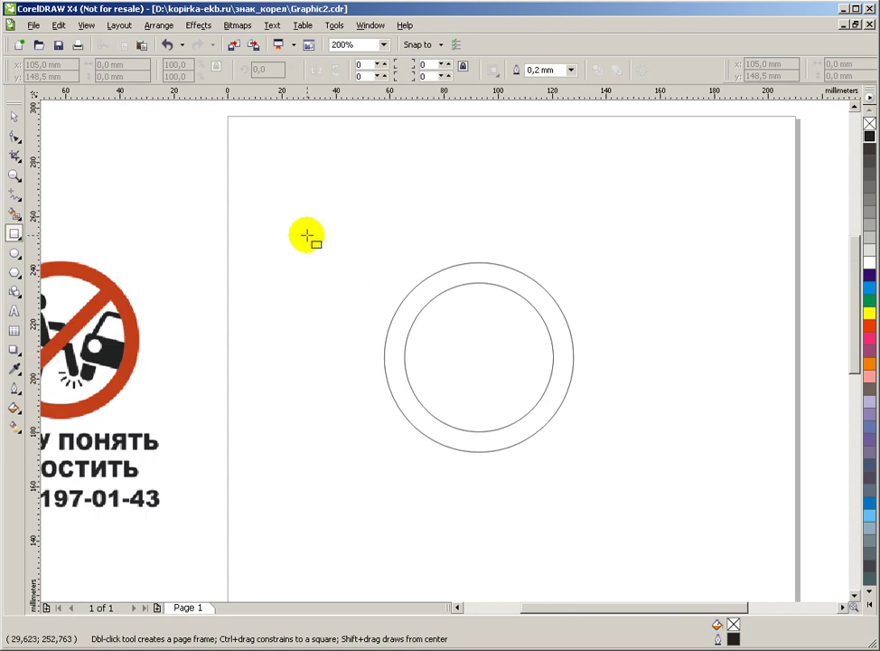
pyautogui.moveTo(296, 221); pyautogui.dragTo(329, 442)
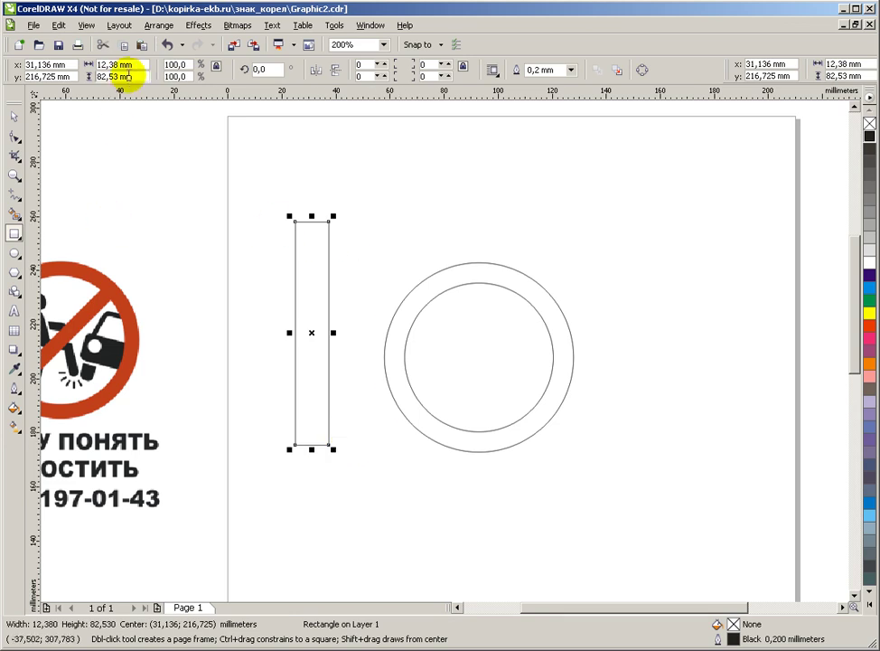
# Step: Set the rectangle's width to 7 mm with proportional sizing off, and move it about 13 mm closer to the circles
pyautogui.click(139, 66)
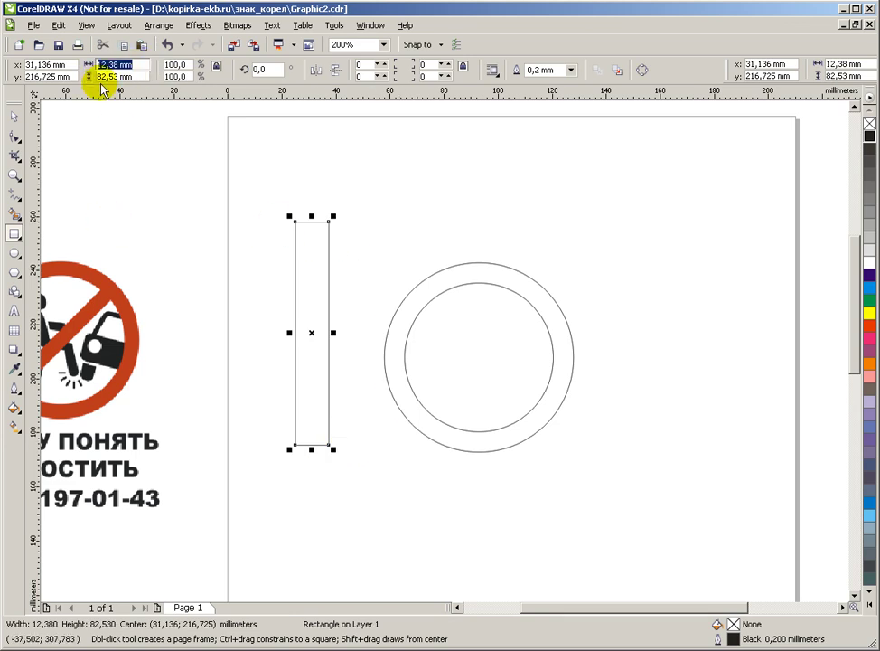
pyautogui.click(215, 66)
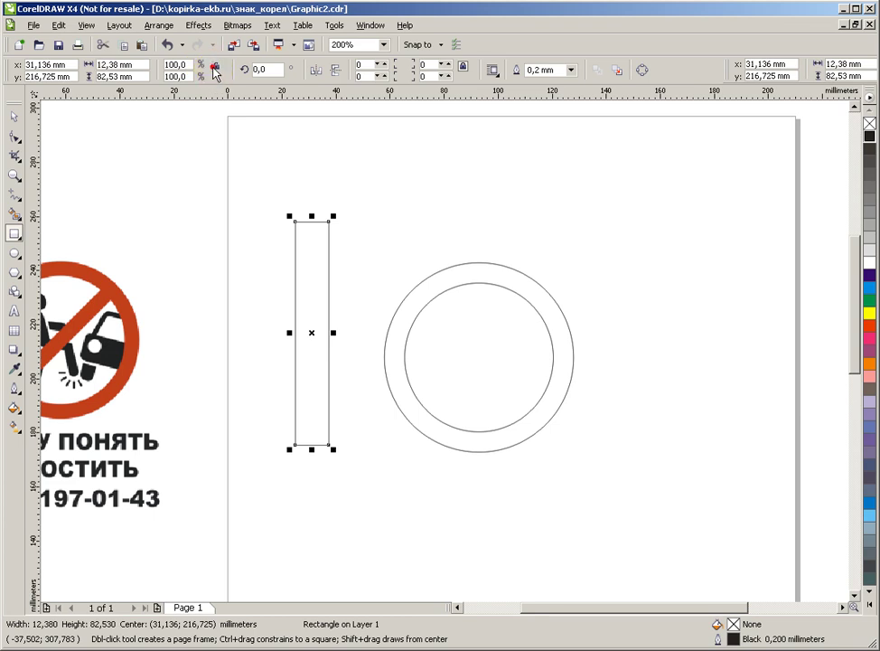
pyautogui.click(142, 65)
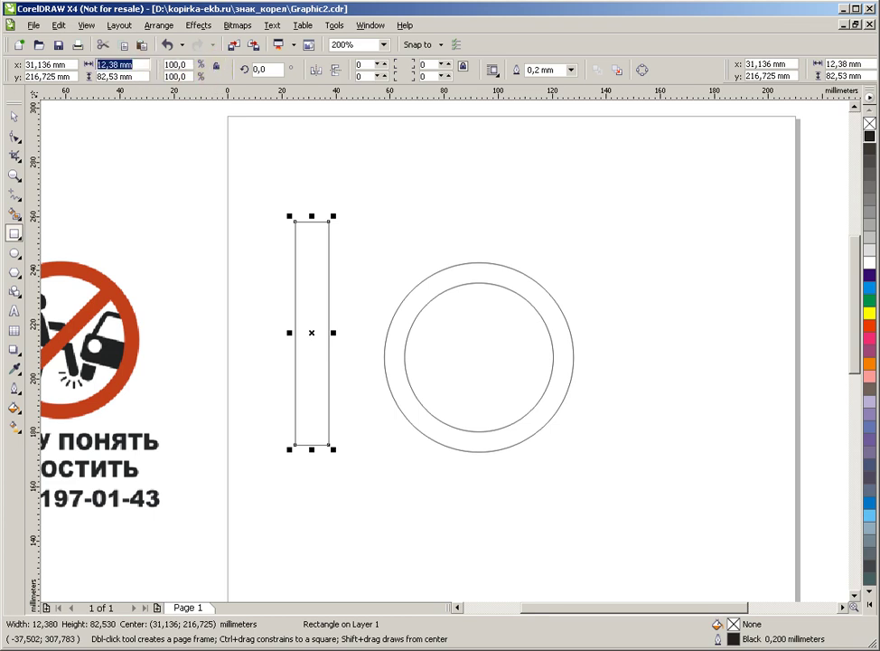
pyautogui.press('Return')
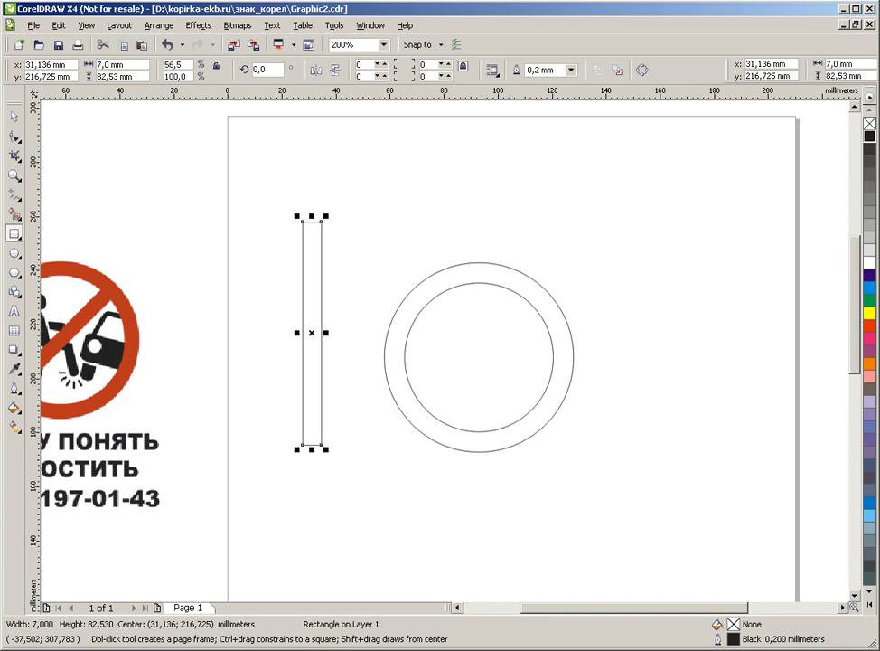
pyautogui.click(13, 113)
pyautogui.moveTo(311, 334); pyautogui.dragTo(347, 338)
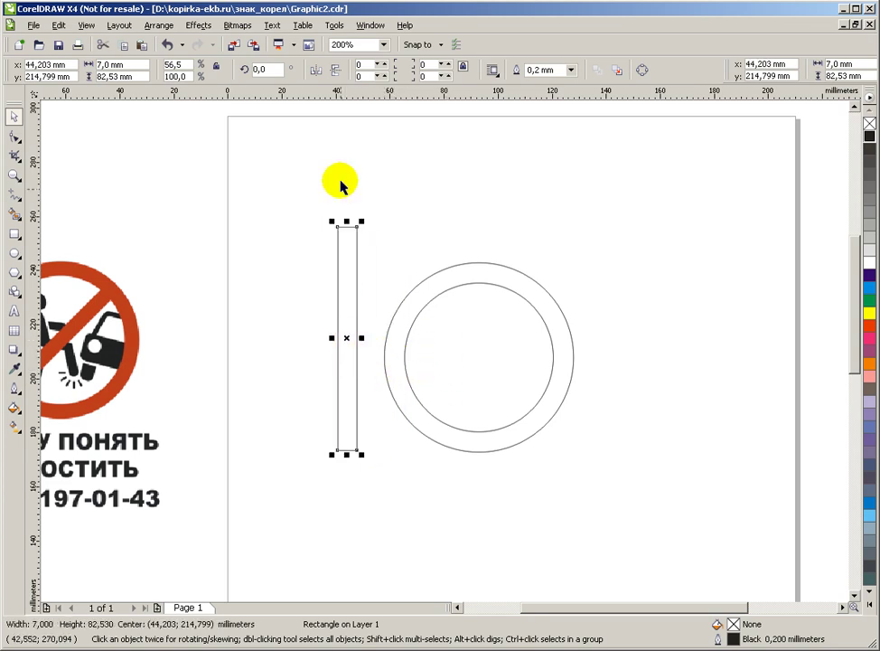
# Step: Try rotating the narrow rectangle by 45 degrees
pyautogui.click(274, 71)
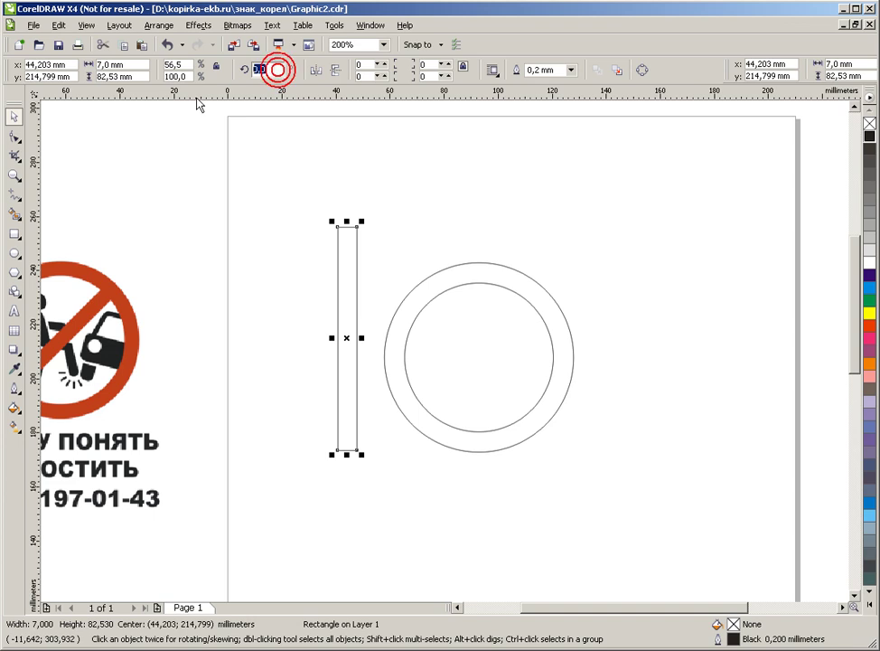
pyautogui.write('45')
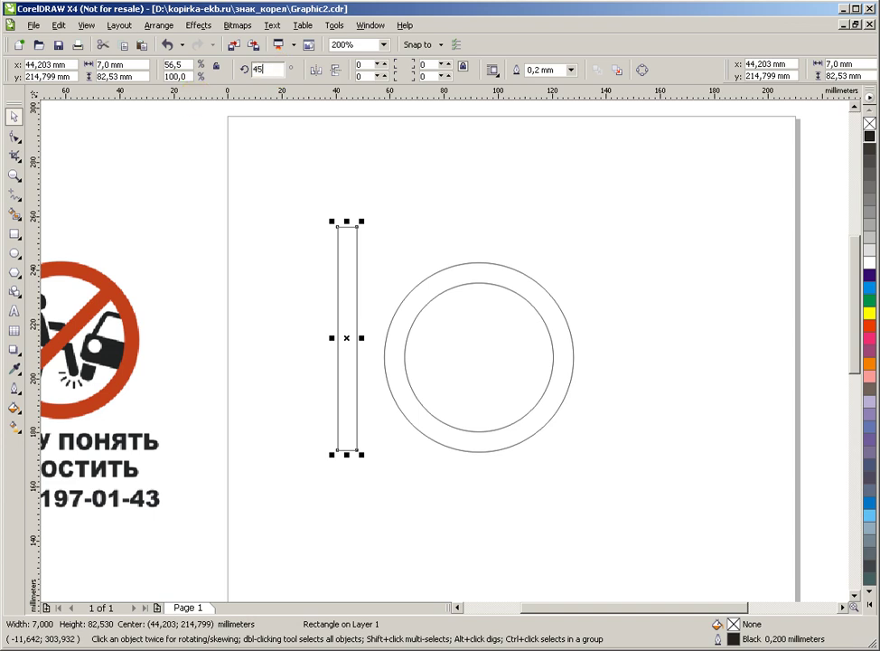
pyautogui.doubleClick(257, 69)
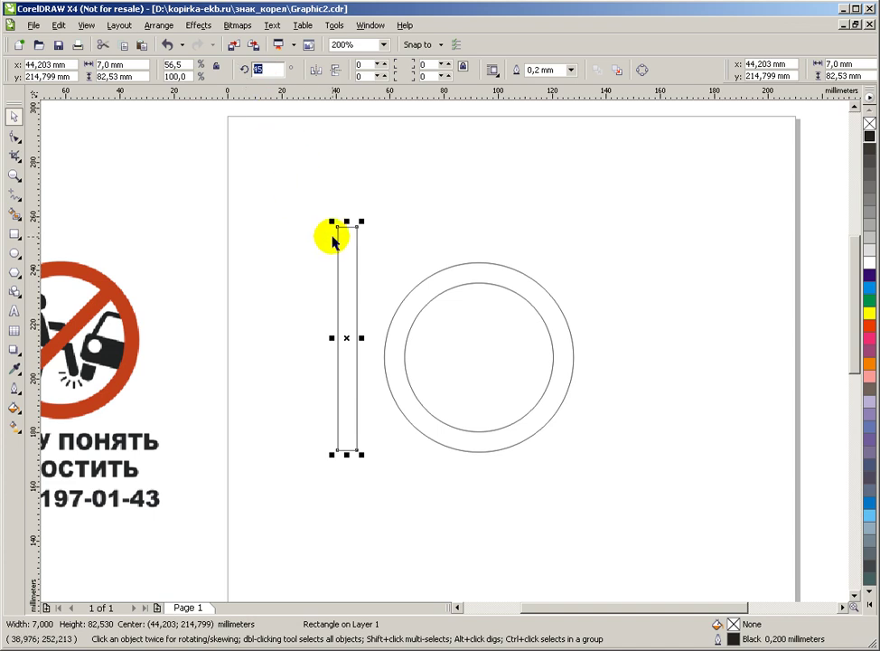
pyautogui.press('Return')
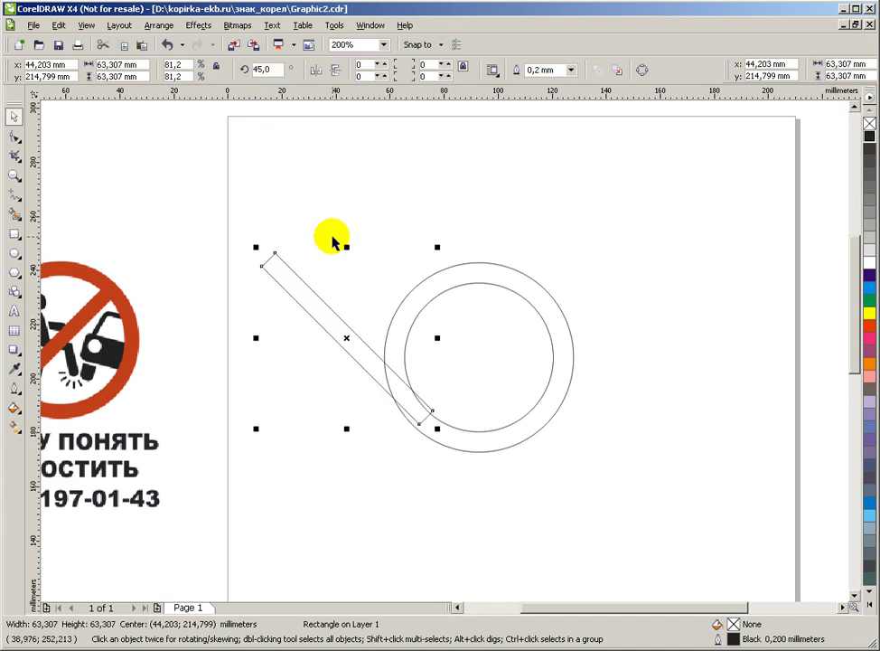
# Step: Set the rectangle's rotation angle to -45 degrees so it slants like the prohibition bar in the bitmap
pyautogui.scroll(1, 373, 338)
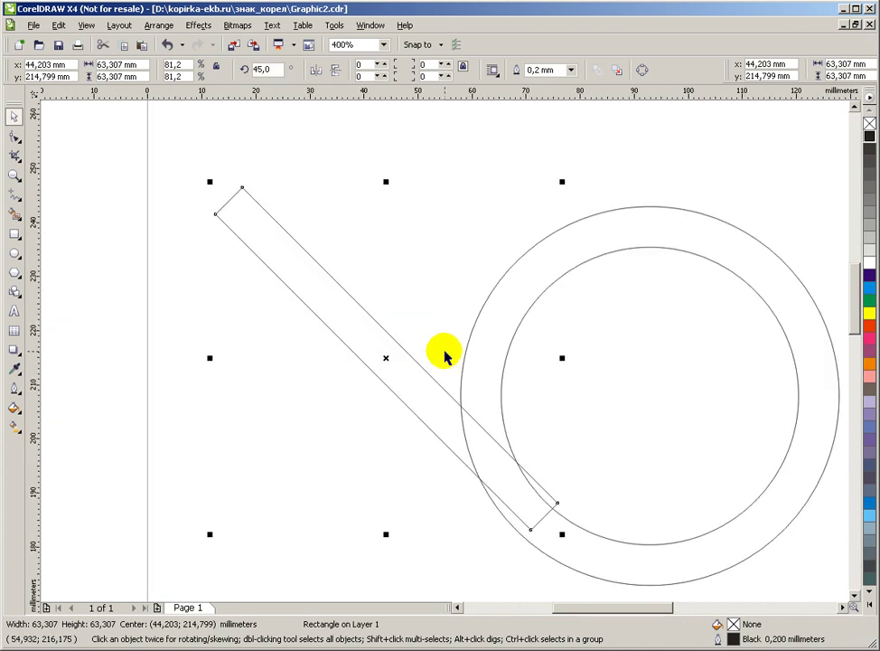
pyautogui.scroll(-1, 446, 356)
pyautogui.scroll(1, 444, 355)
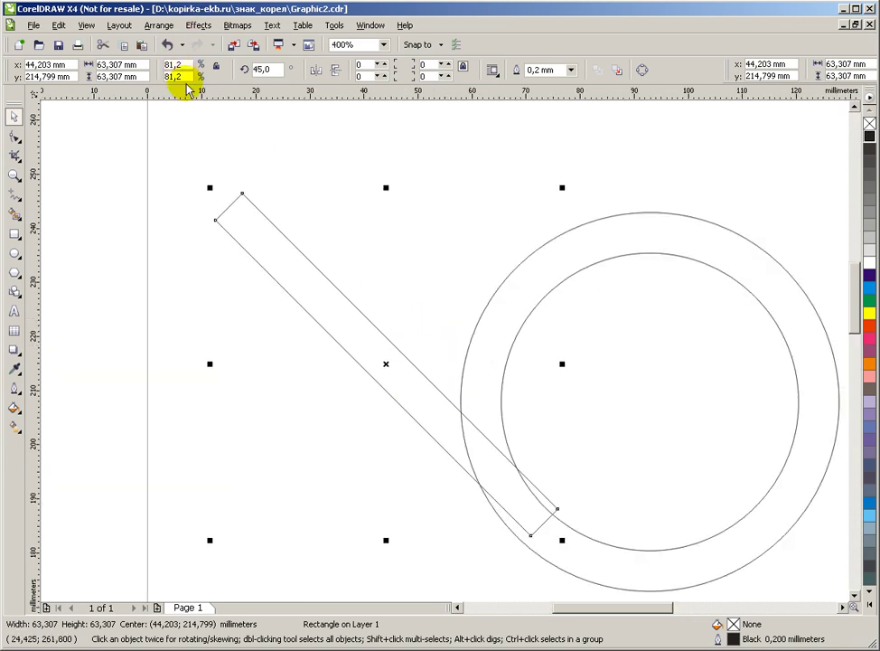
pyautogui.click(272, 69)
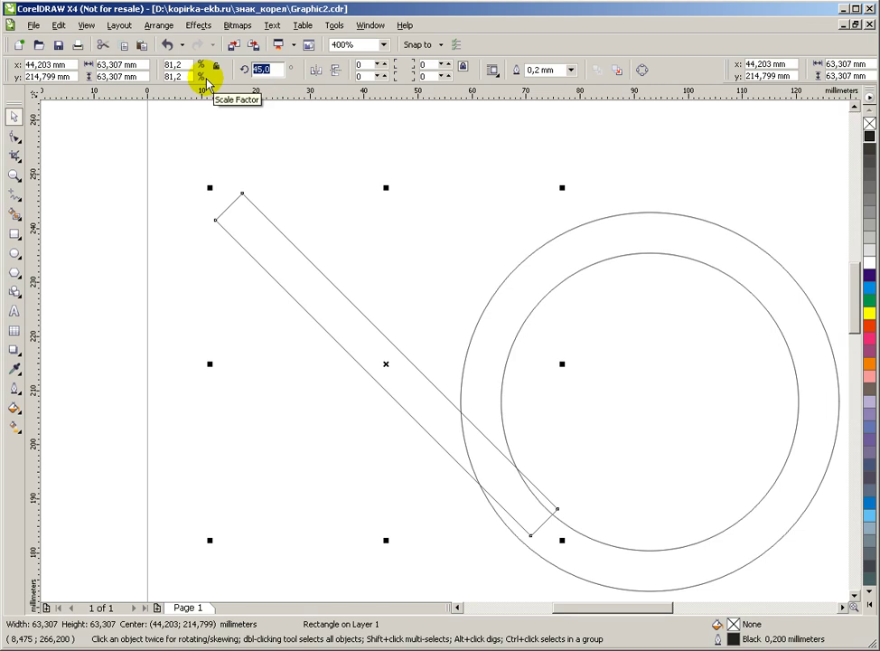
pyautogui.write('-')
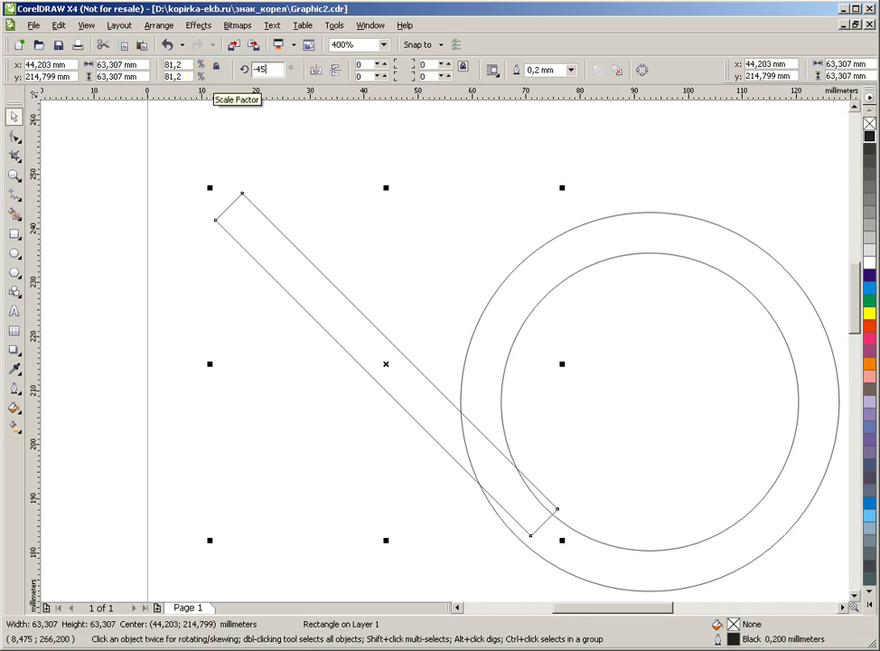
pyautogui.press('Return')
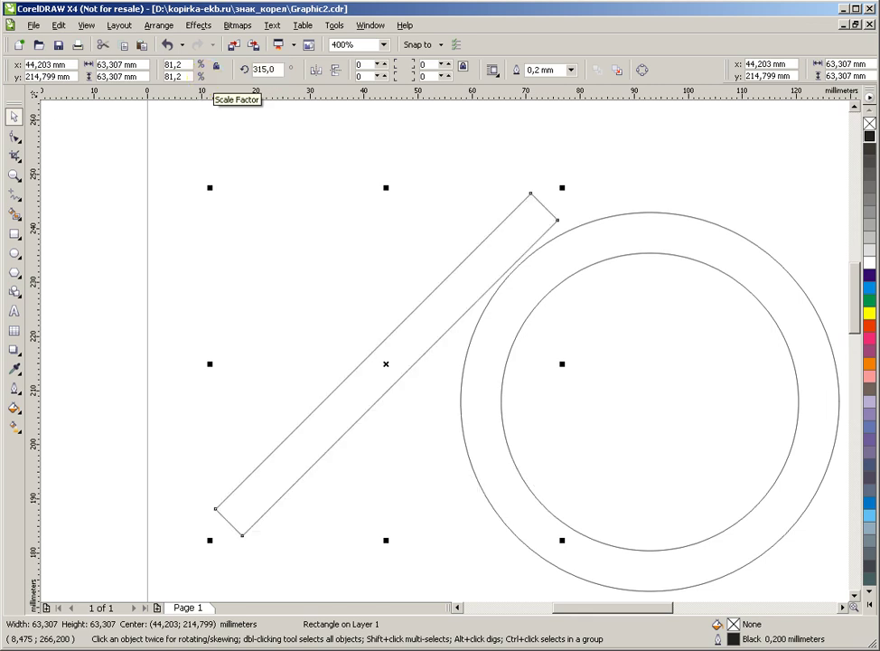
# Step: Try mirroring the slanted rectangle horizontally, and mirror it back again
pyautogui.click(315, 71)
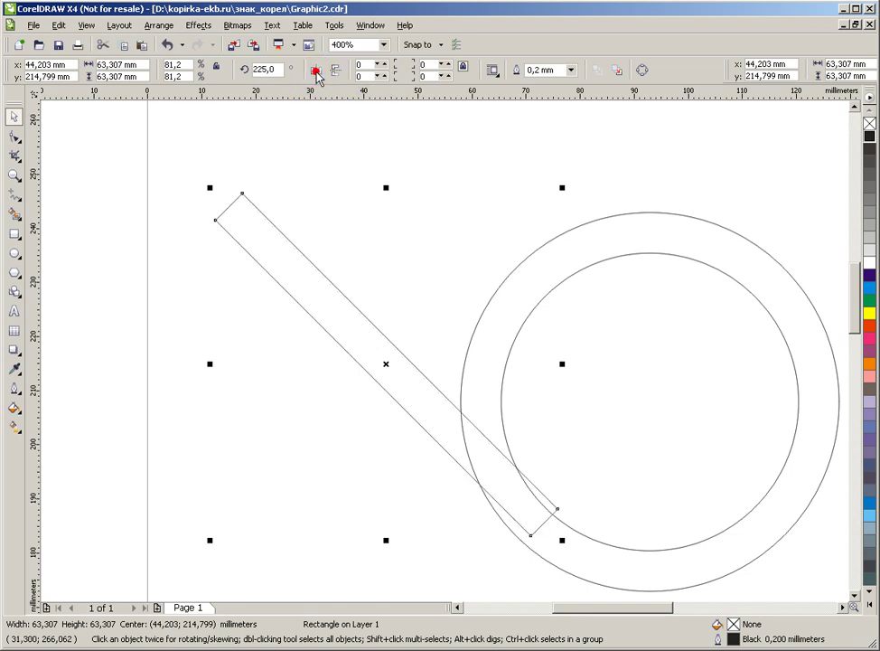
pyautogui.click(316, 72)
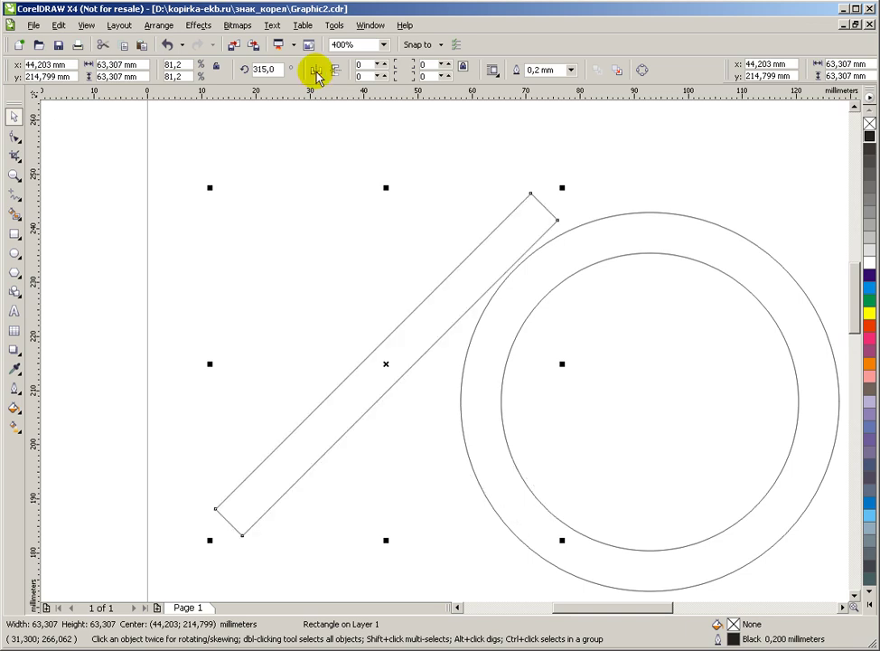
# Step: Move the slanted rectangle to the opposite side of the circles, placing its centre at about x 150 mm, y 204 mm
pyautogui.click(309, 238)
pyautogui.click(403, 347)
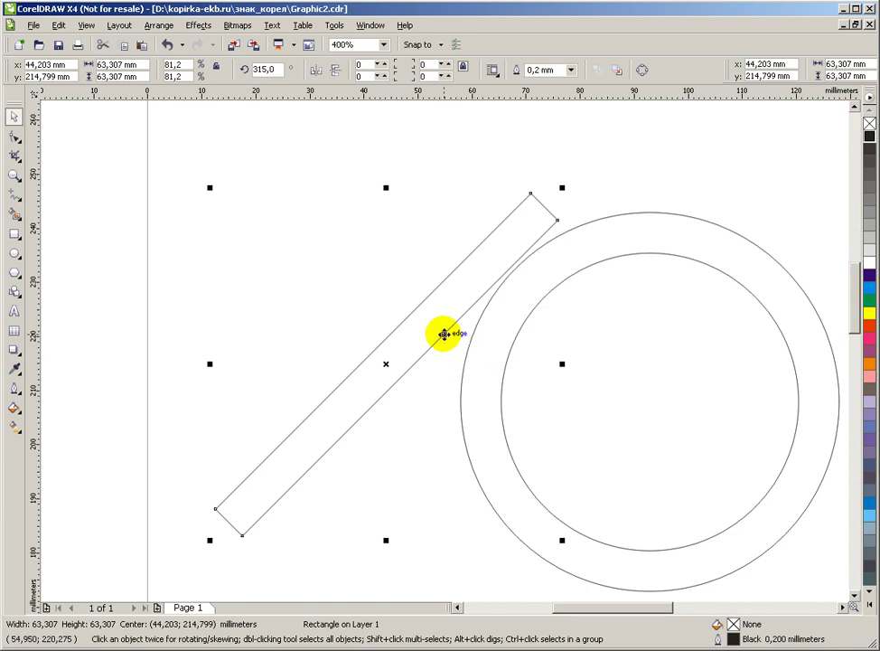
pyautogui.scroll(-1, 440, 339)
pyautogui.moveTo(447, 352); pyautogui.dragTo(732, 380)
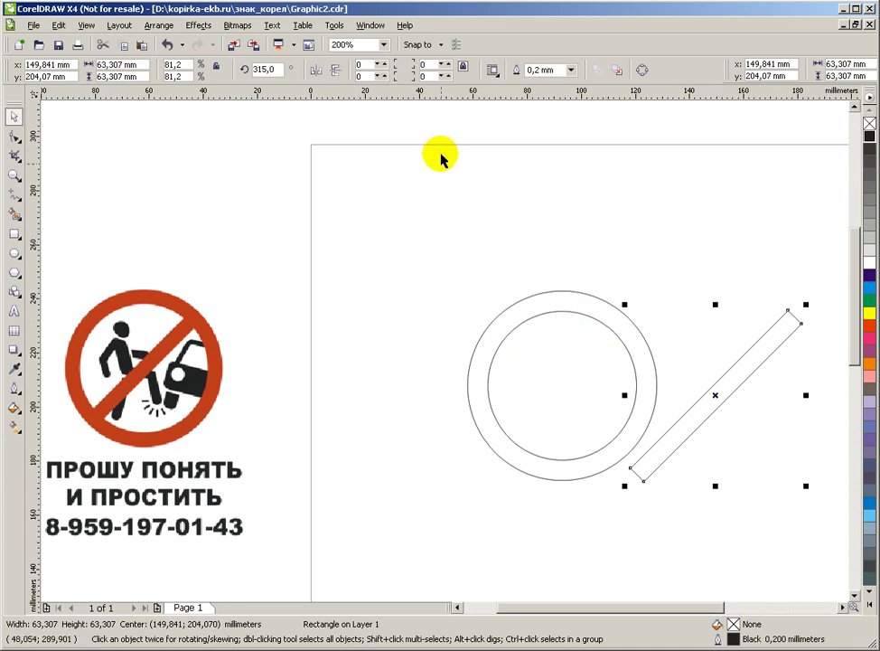
# Step: Select both circles and the slanted rectangle, and align their centres horizontally and vertically so the bar crosses the ring's middle
pyautogui.moveTo(432, 212); pyautogui.dragTo(678, 533)
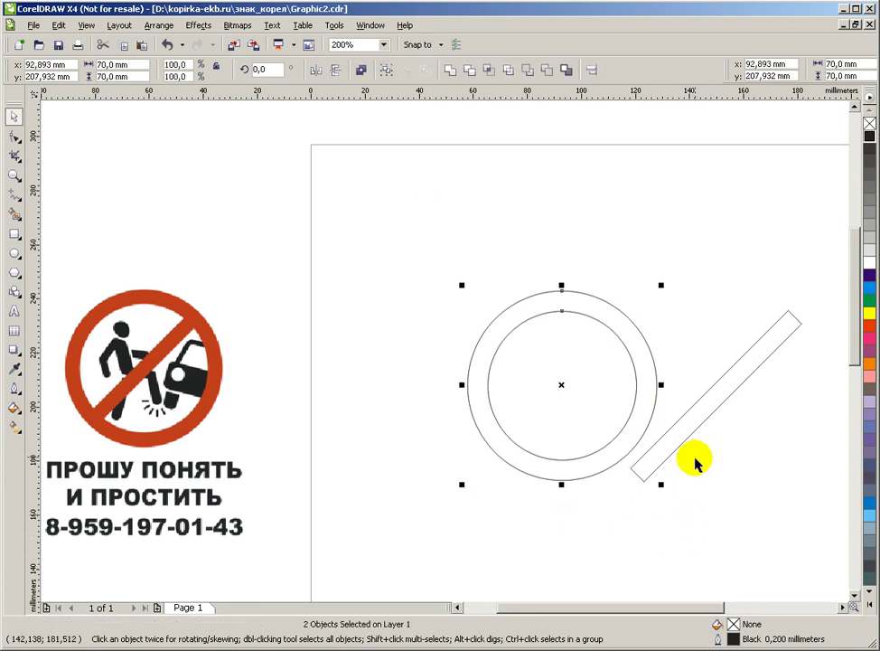
pyautogui.keyDown('shift'); pyautogui.click(702, 415); pyautogui.keyUp('shift')
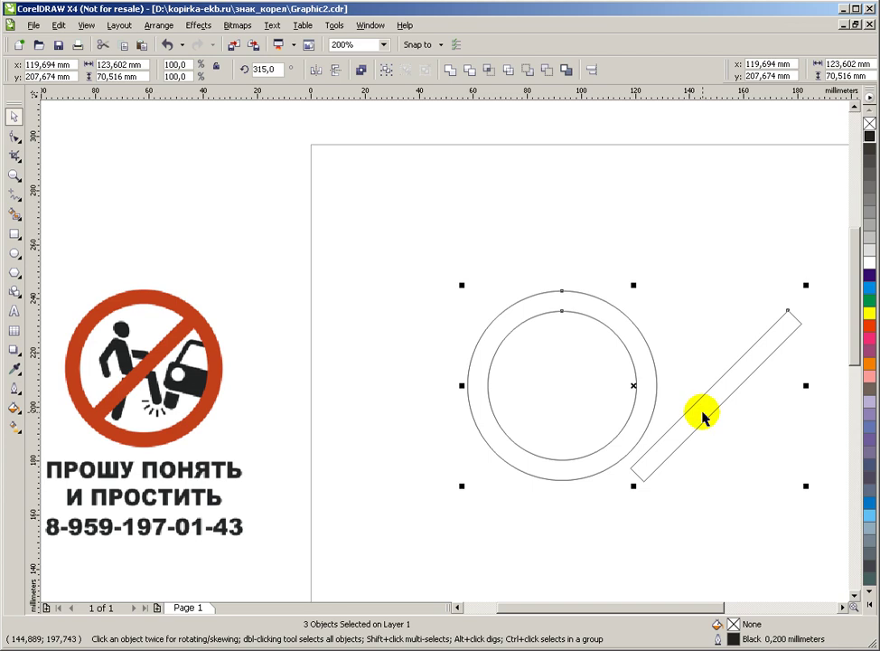
pyautogui.click(621, 440)
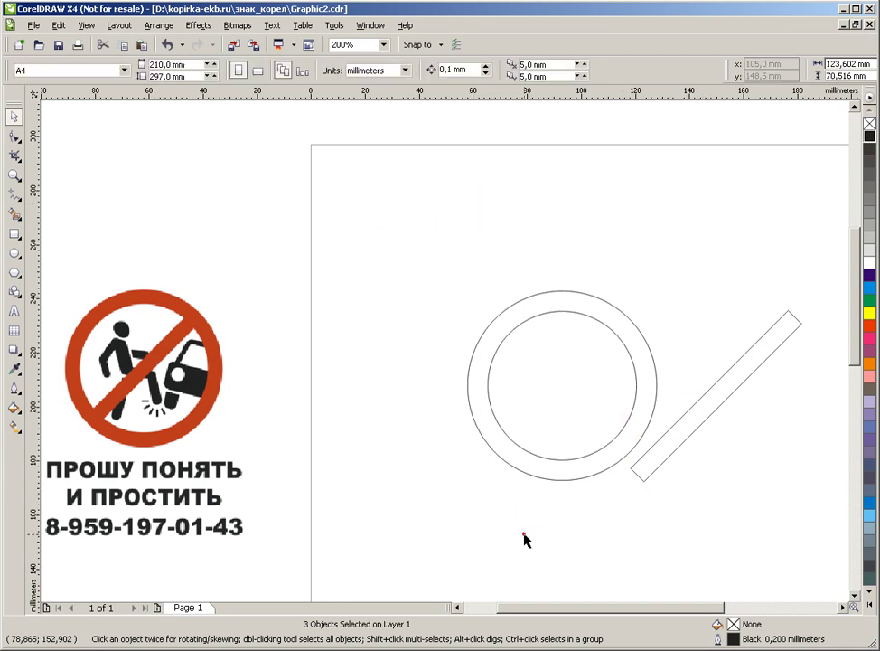
pyautogui.moveTo(393, 173); pyautogui.dragTo(830, 535)
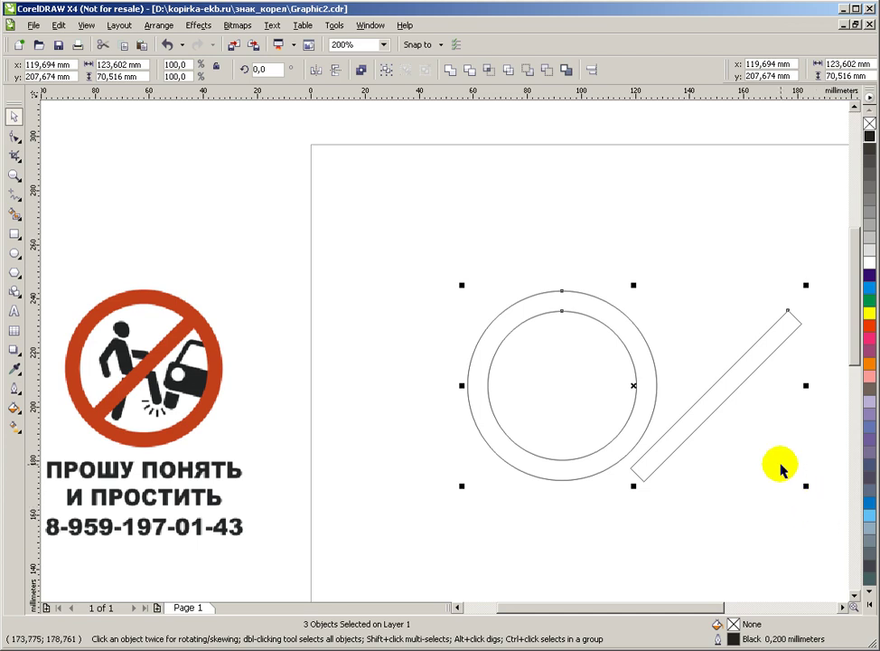
pyautogui.press('c')
pyautogui.press('e')
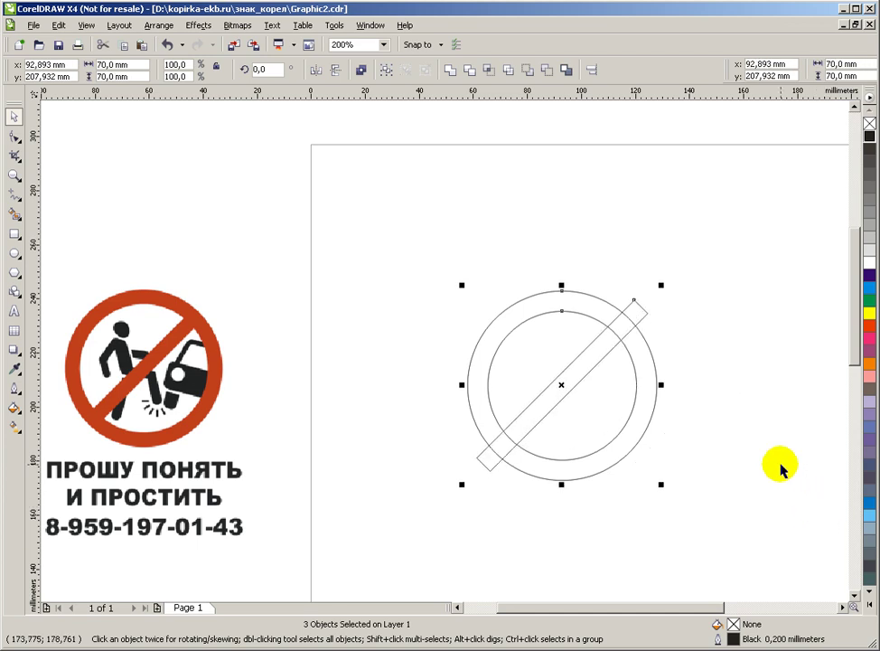
pyautogui.click(466, 211)
# Step: Compare the bar and circle outlines with the bitmap sign, examining where the rectangle crosses the ring
pyautogui.scroll(1, 569, 401)
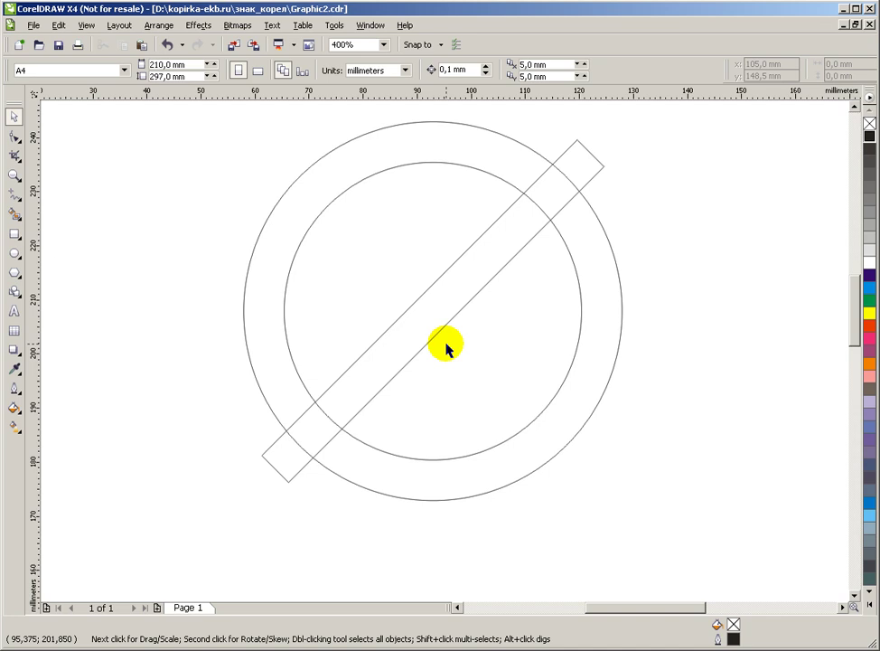
pyautogui.scroll(-1, 445, 350)
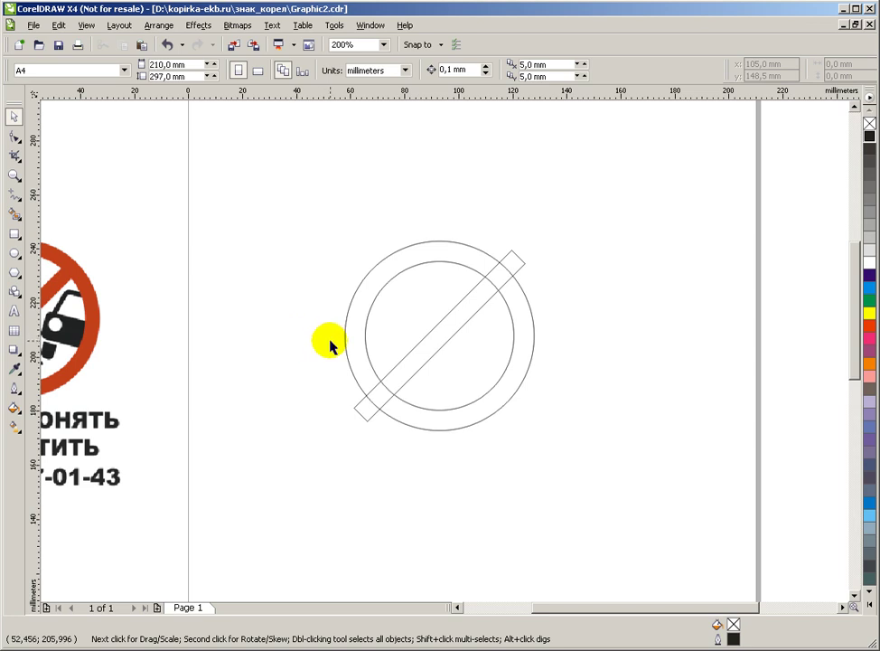
pyautogui.scroll(-1, 330, 342)
pyautogui.scroll(1, 366, 353)
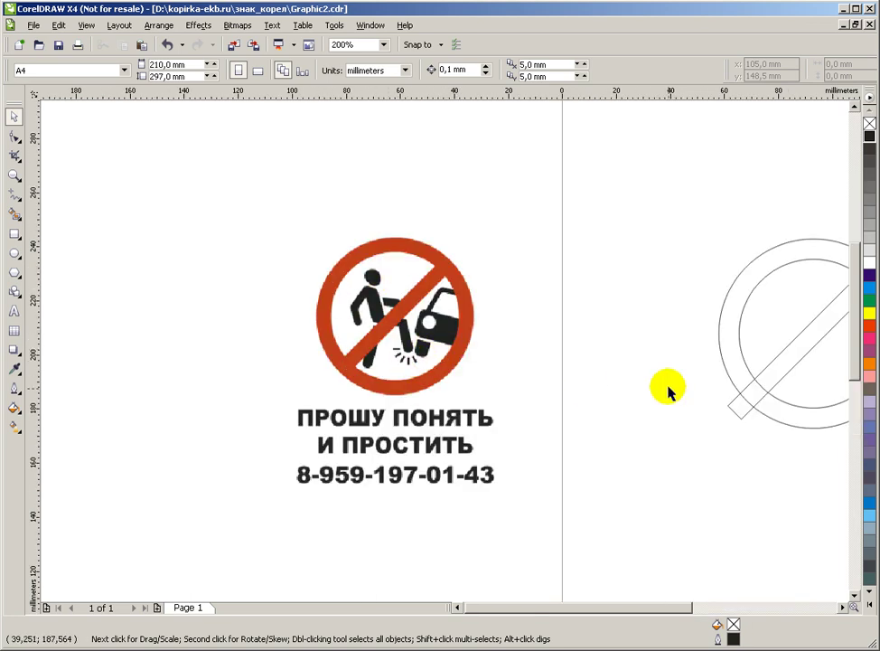
pyautogui.scroll(-1, 668, 389)
pyautogui.scroll(1, 442, 353)
pyautogui.scroll(1, 373, 360)
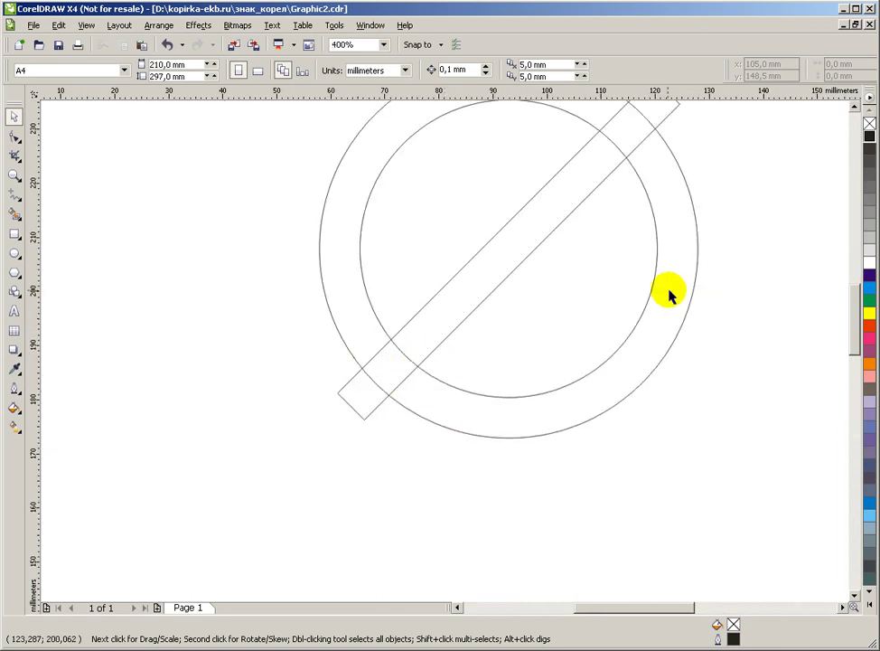
pyautogui.scroll(-1, 448, 358)
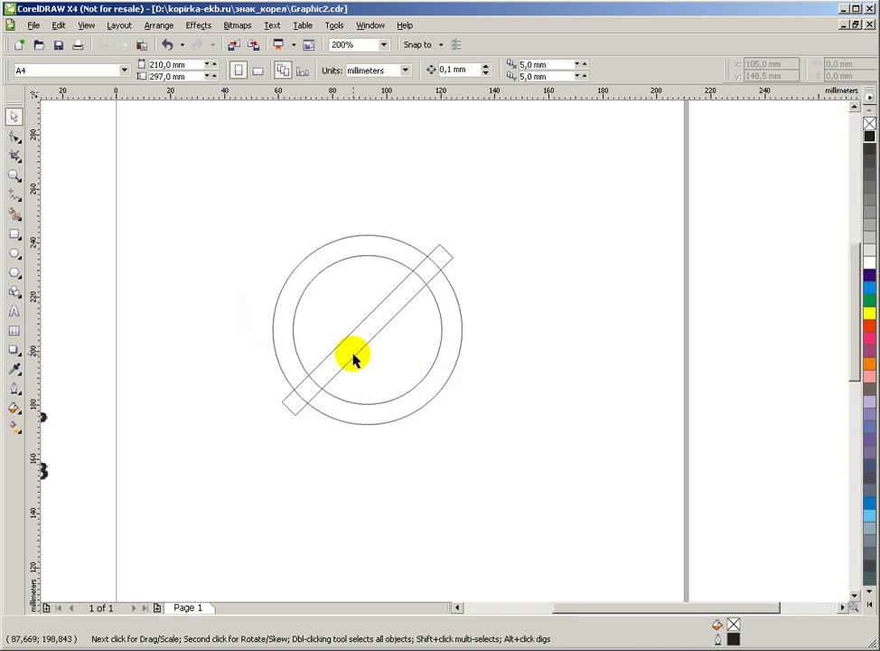
pyautogui.scroll(1, 398, 353)
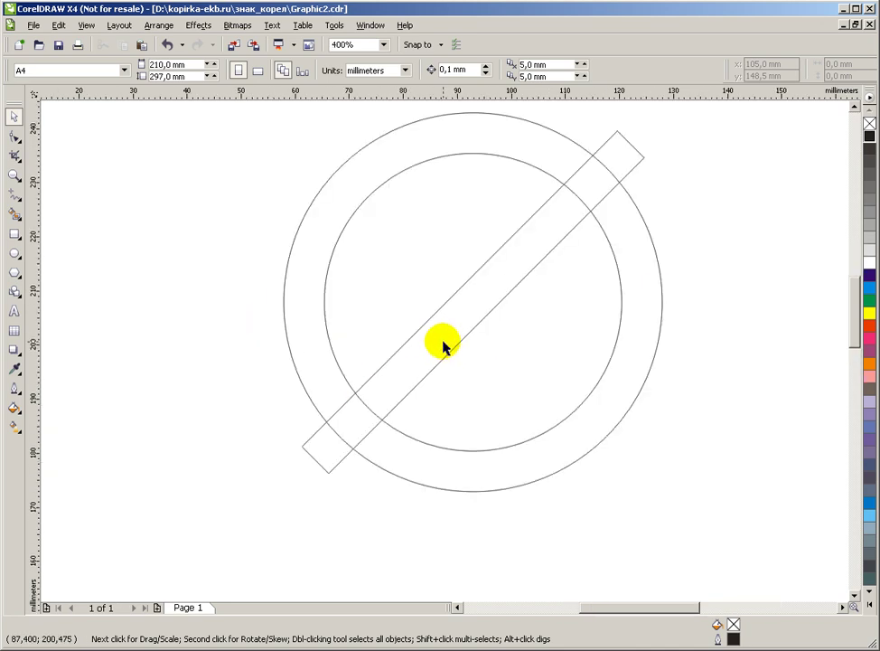
# Step: Use Smart Fill in Desert Blue on both ring arcs, the two areas where bar and ring overlap, and the bar inside the ring
pyautogui.click(14, 213)
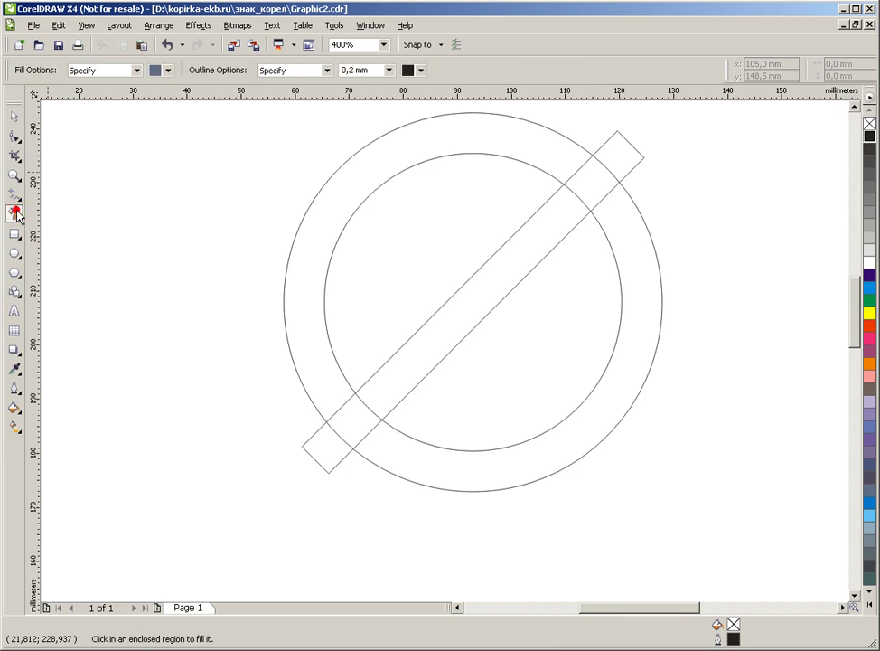
pyautogui.click(345, 193)
pyautogui.click(591, 187)
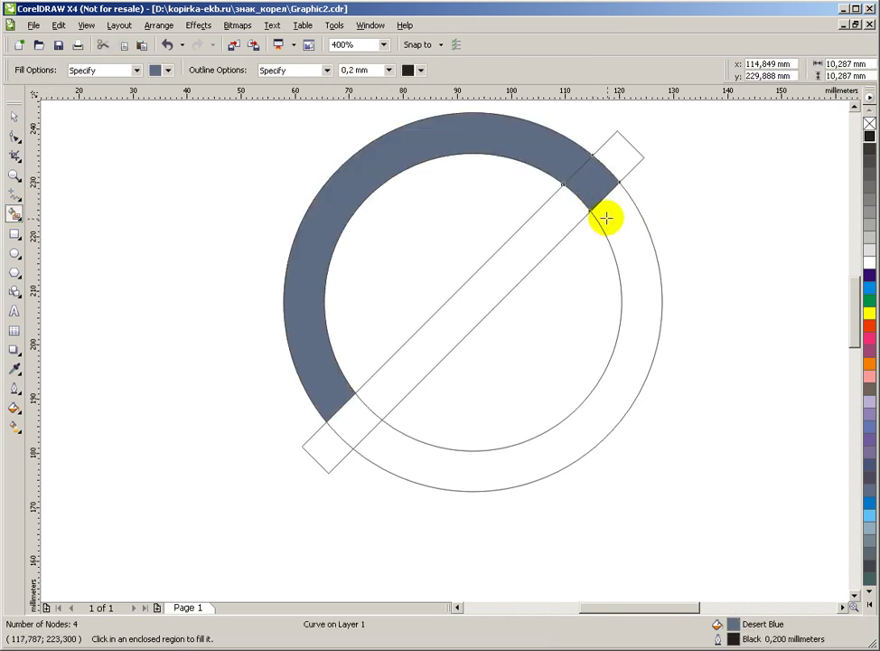
pyautogui.click(615, 224)
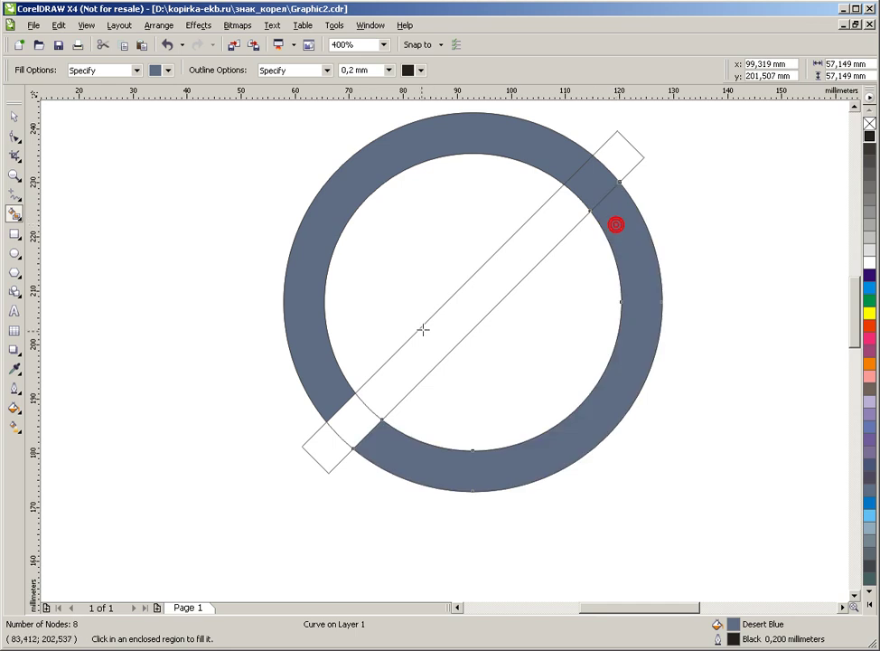
pyautogui.click(354, 413)
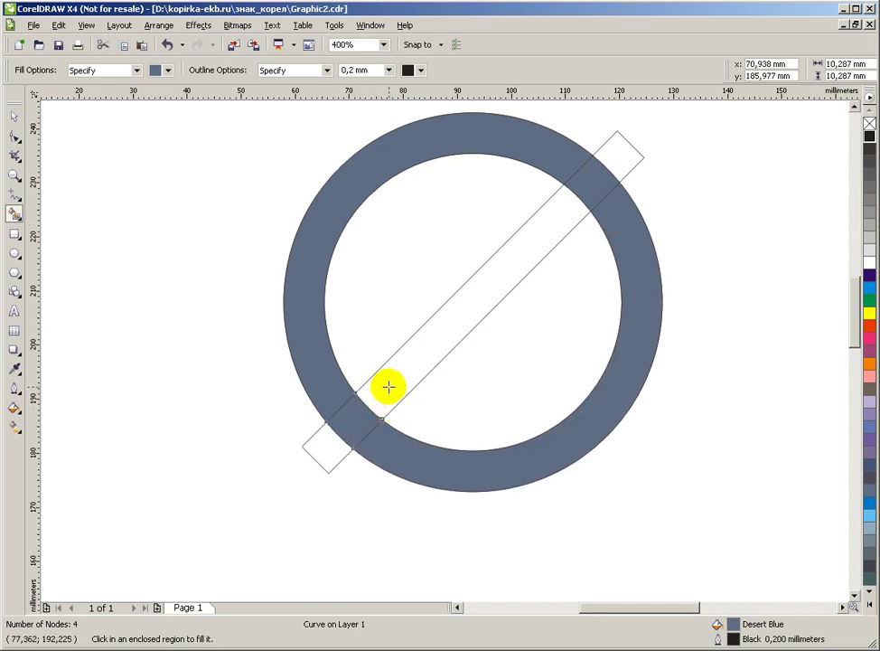
pyautogui.click(388, 387)
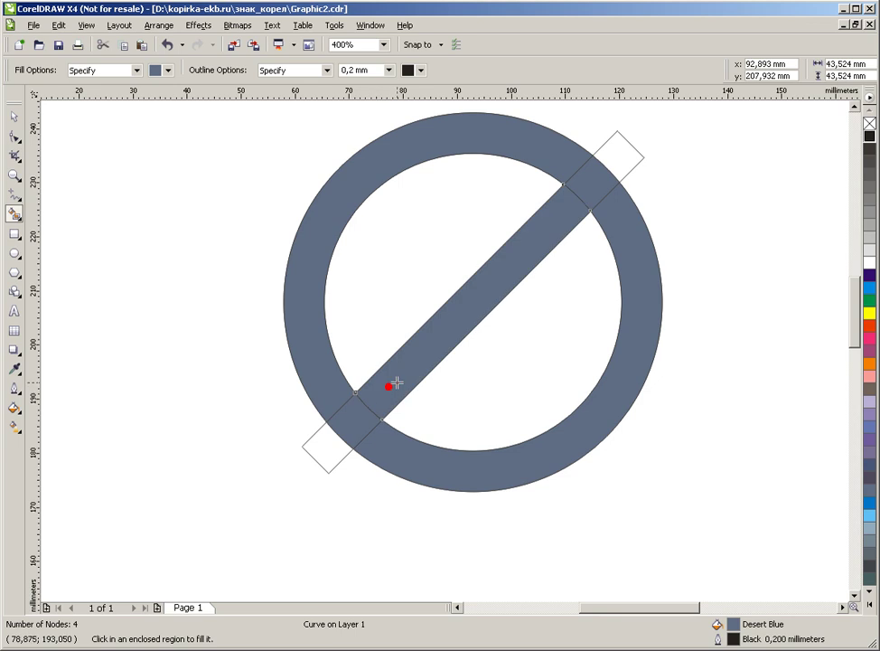
pyautogui.click(14, 118)
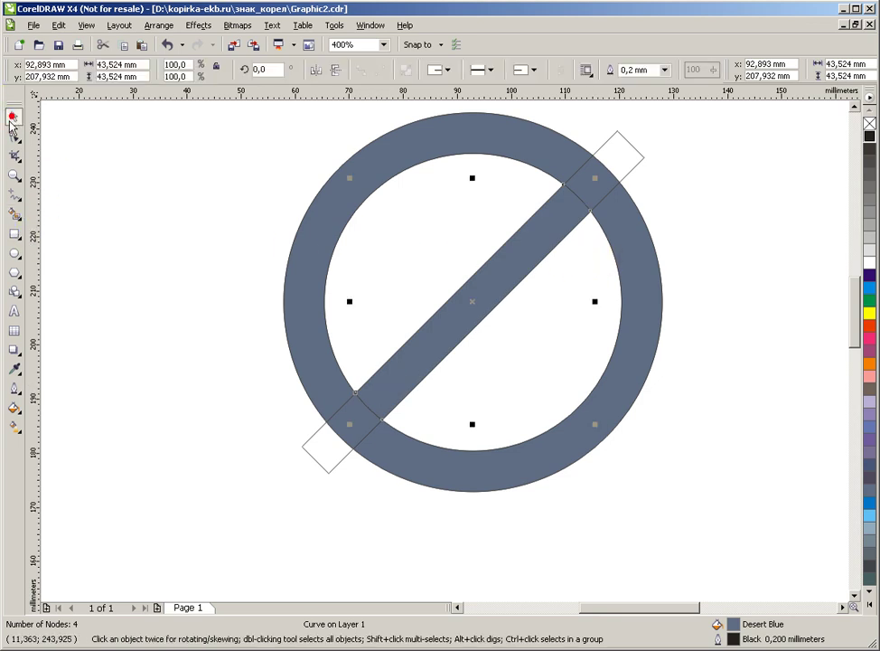
pyautogui.click(109, 279)
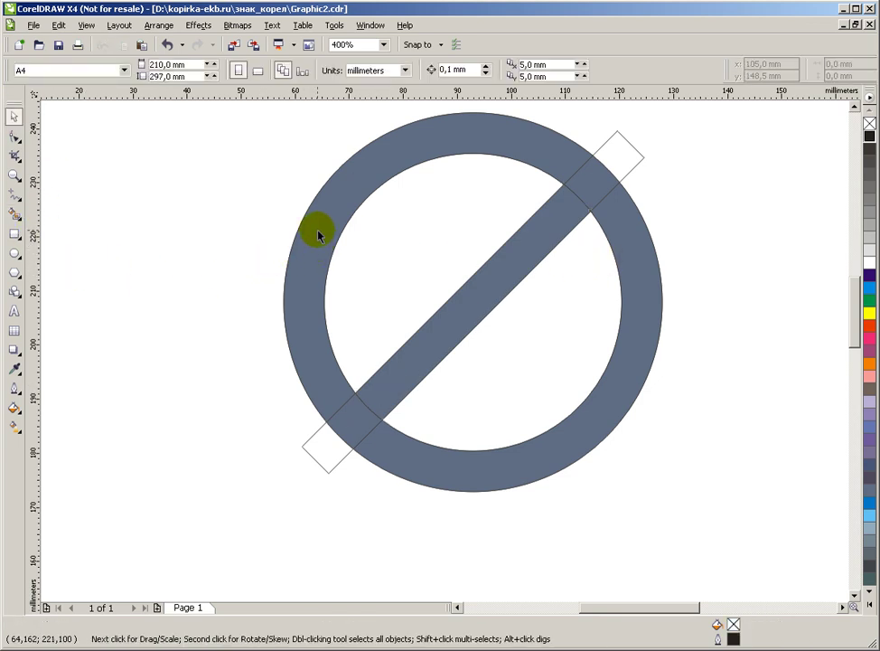
# Step: Try moving the upper-left filled ring arc away from the sign, and undo the move
pyautogui.moveTo(322, 227); pyautogui.dragTo(168, 226)
pyautogui.press('Escape')
pyautogui.click(180, 251)
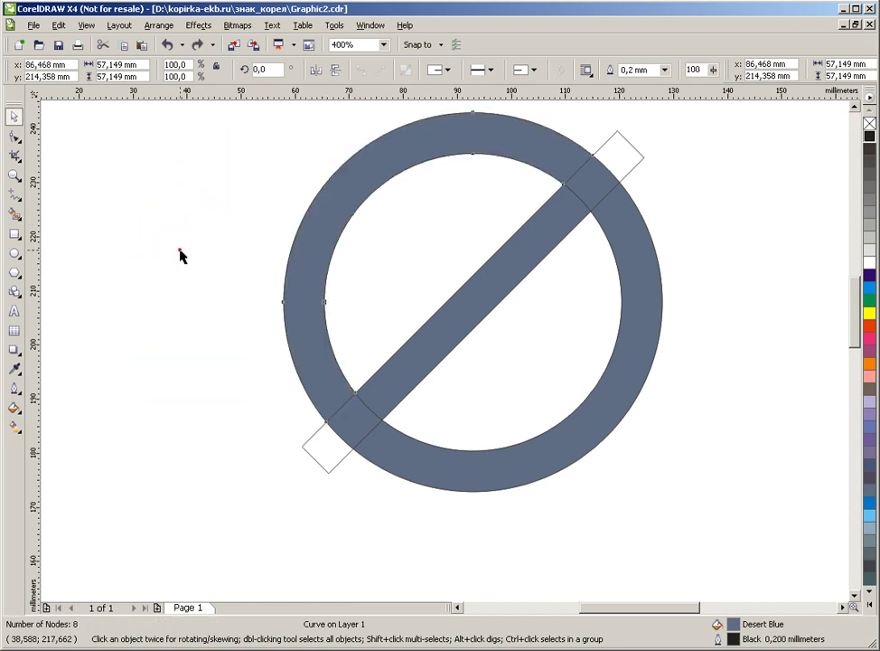
# Step: Move the five filled pieces together about 64 mm left and 15 mm up off the outlines, and weld them into one shape
pyautogui.click(305, 273)
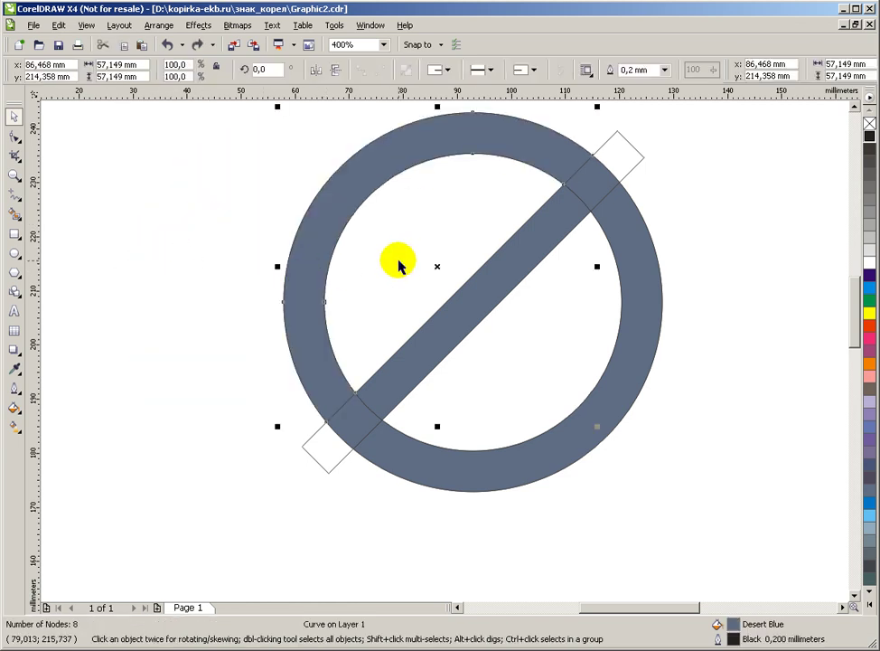
pyautogui.keyDown('shift'); pyautogui.click(589, 182); pyautogui.keyUp('shift')
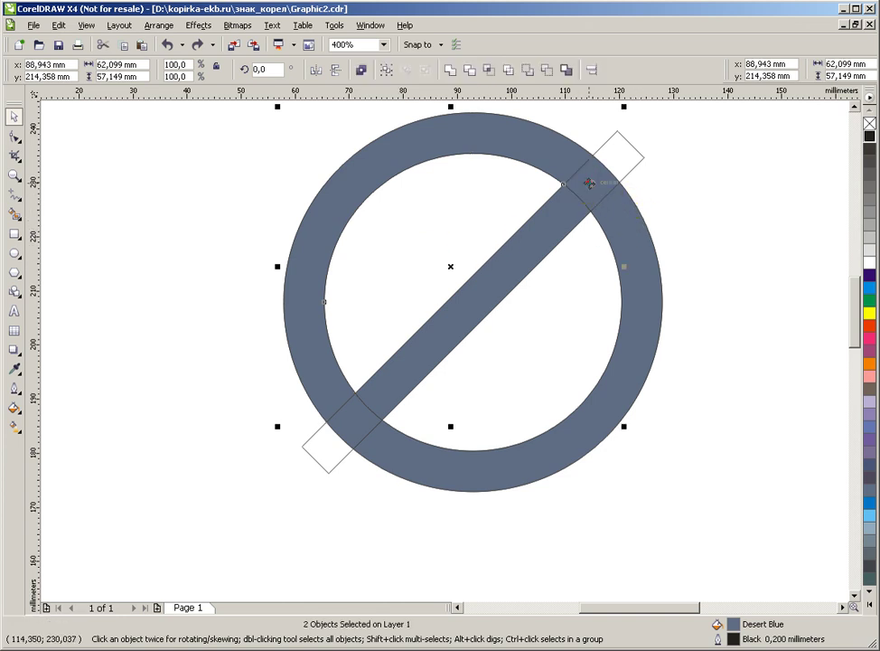
pyautogui.keyDown('shift'); pyautogui.click(624, 350); pyautogui.keyUp('shift')
pyautogui.keyDown('shift'); pyautogui.click(346, 418); pyautogui.keyUp('shift')
pyautogui.moveTo(493, 310); pyautogui.dragTo(418, 185)
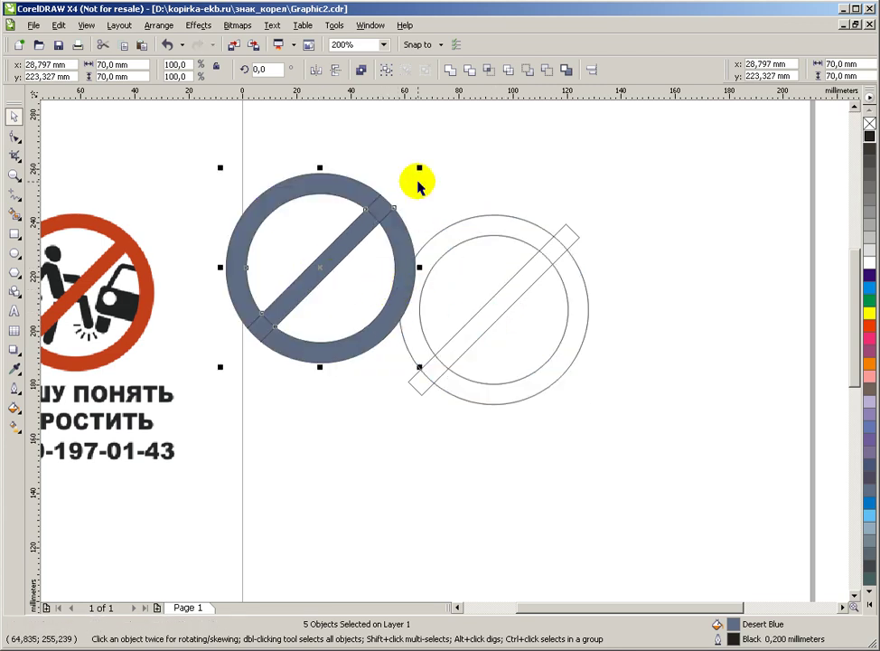
pyautogui.click(454, 73)
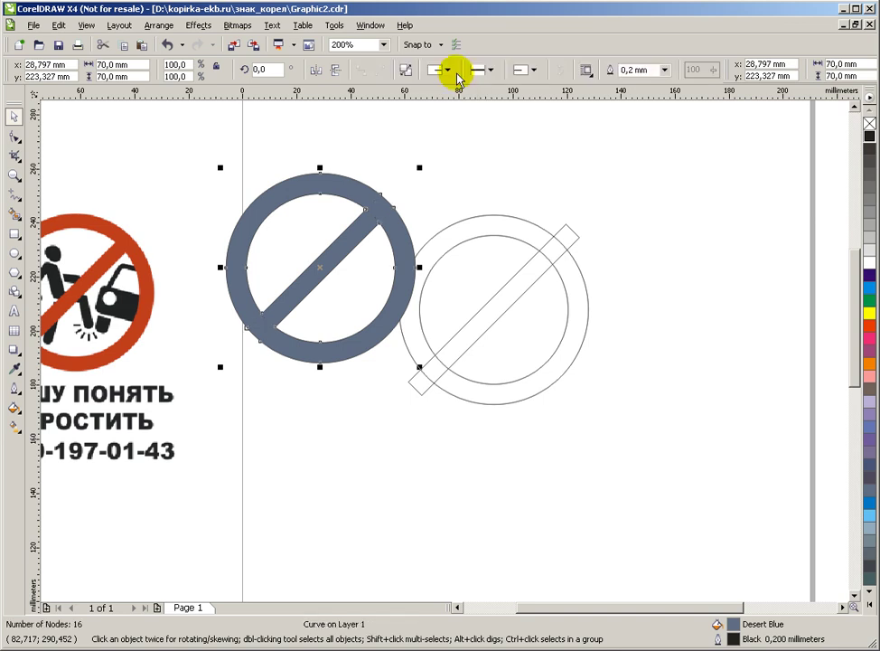
# Step: Move the welded sign clear of the original outlines, centring it at about x 162.5 mm, y 242 mm
pyautogui.scroll(-1, 330, 297)
pyautogui.moveTo(443, 346); pyautogui.dragTo(622, 318)
pyautogui.scroll(3, 621, 321)
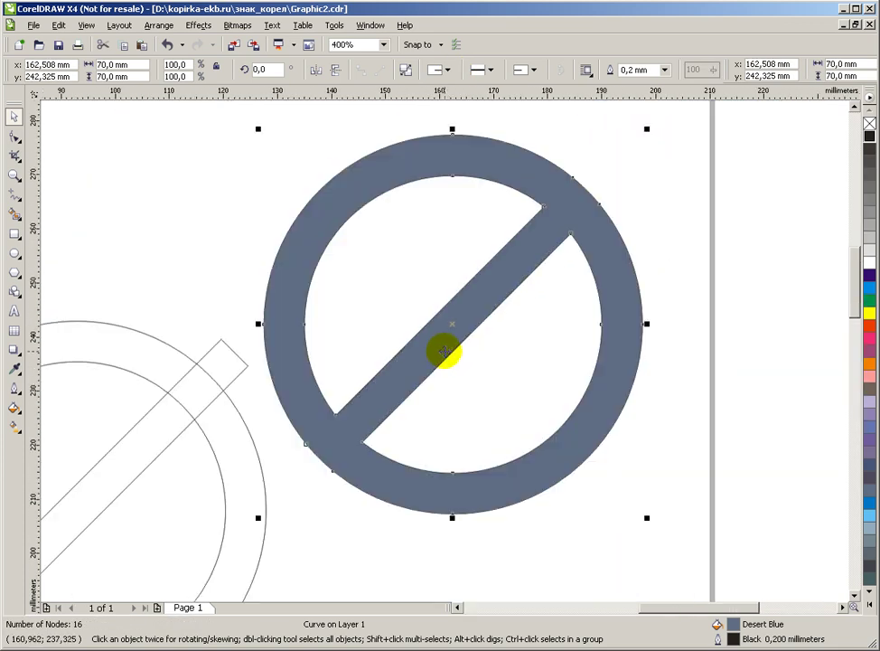
# Step: Delete the original circles and rectangle, and move the welded sign's centre to about x 120 mm, y 220 mm
pyautogui.scroll(-2, 444, 352)
pyautogui.moveTo(118, 168); pyautogui.dragTo(406, 583)
pyautogui.press('Delete')
pyautogui.moveTo(384, 393); pyautogui.dragTo(268, 453)
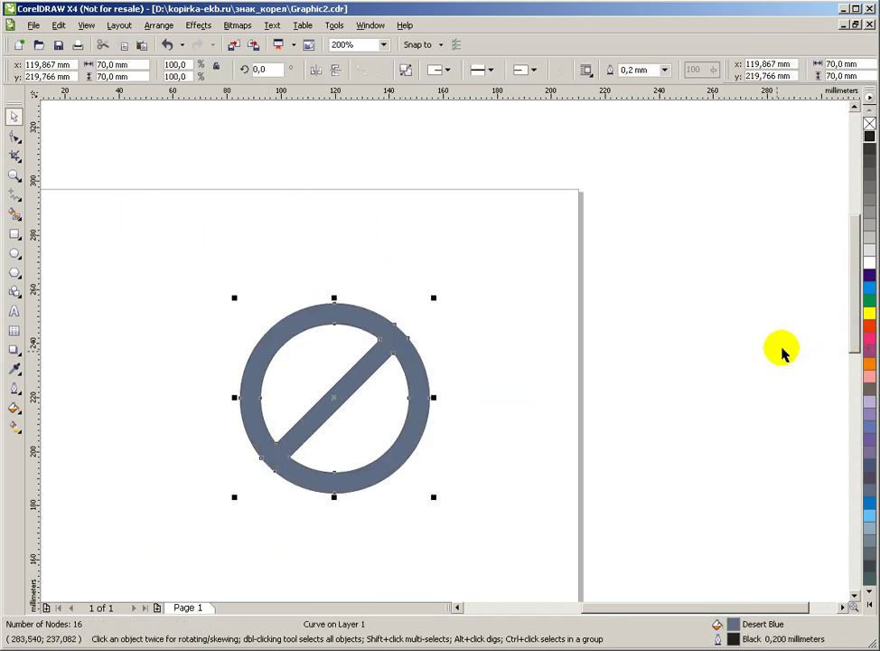
# Step: Fill the welded sign with Red and remove its outline
pyautogui.click(429, 286)
pyautogui.click(411, 363)
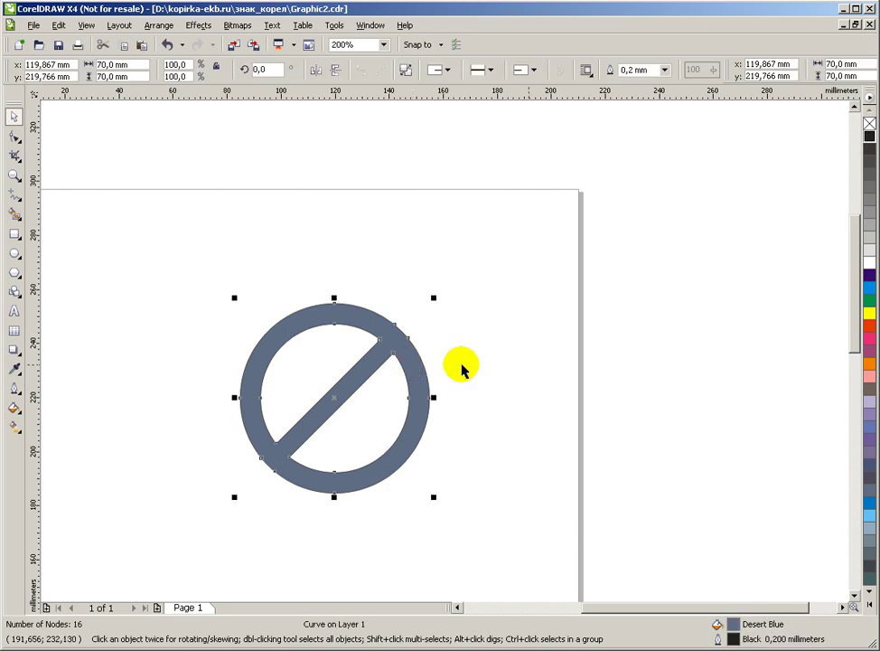
pyautogui.click(869, 327)
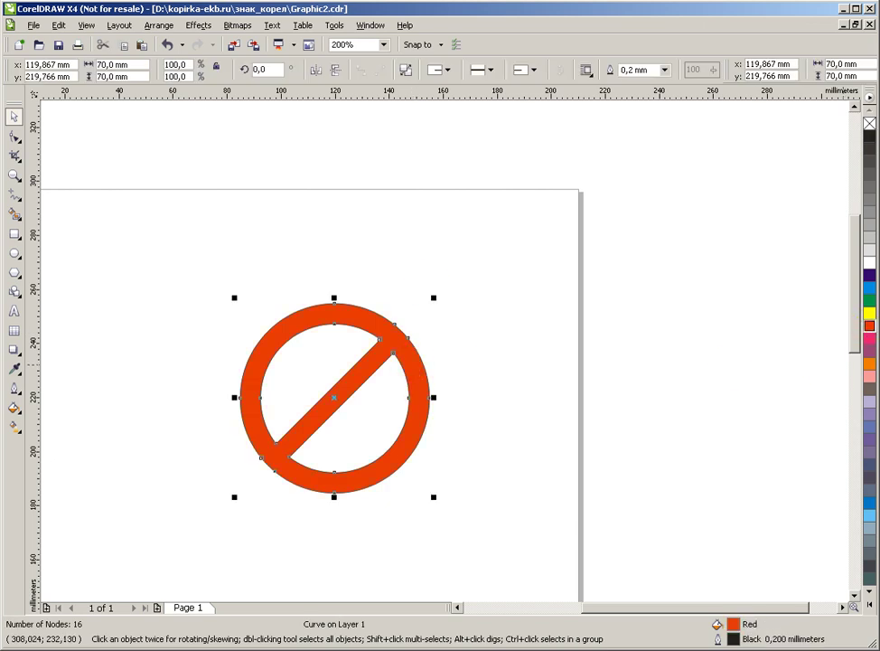
pyautogui.rightClick(870, 124)
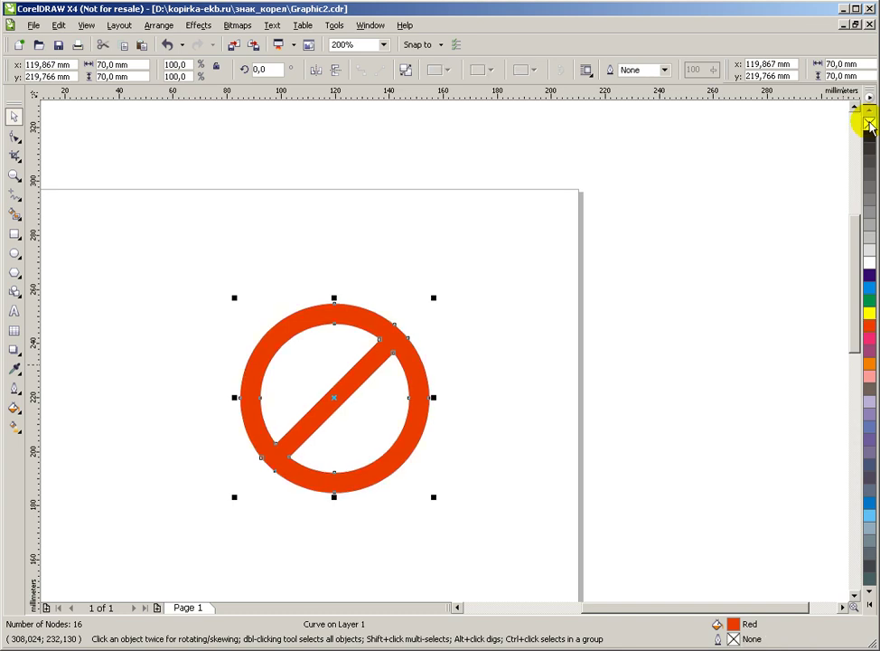
# Step: Try Black, 70% Black and Green outlines on the red sign, and set the outline back to None
pyautogui.rightClick(870, 137)
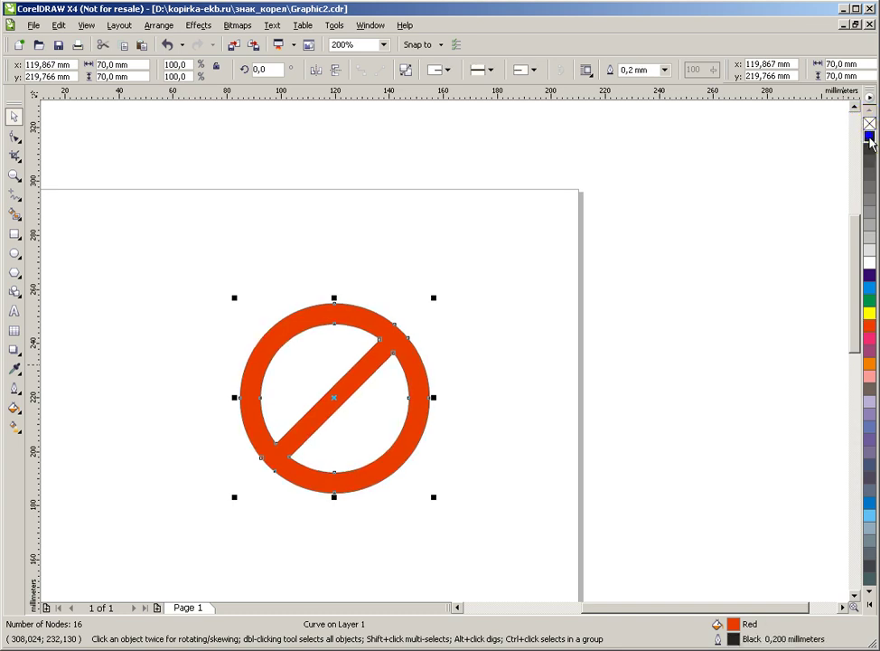
pyautogui.rightClick(870, 150)
pyautogui.rightClick(869, 174)
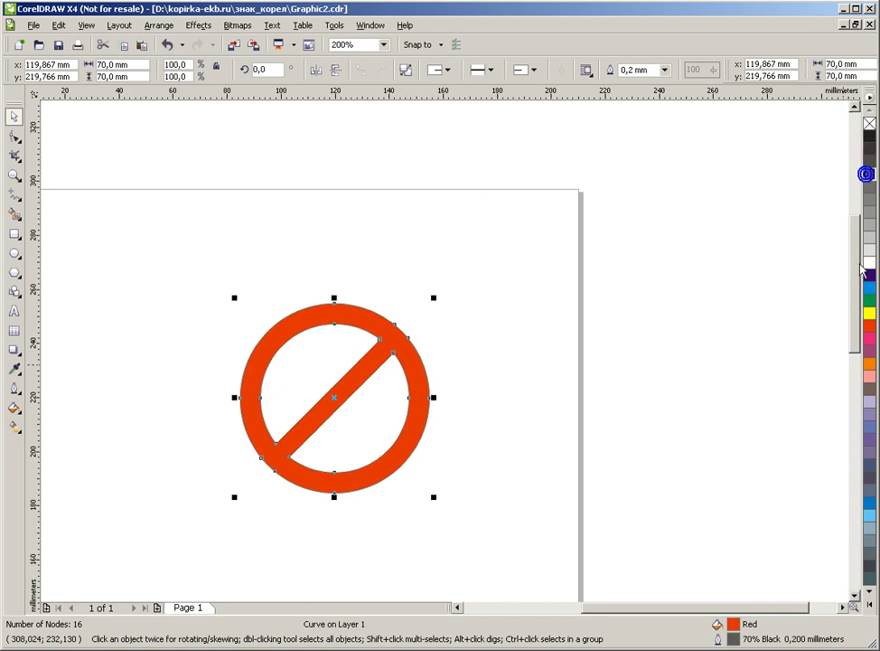
pyautogui.rightClick(867, 305)
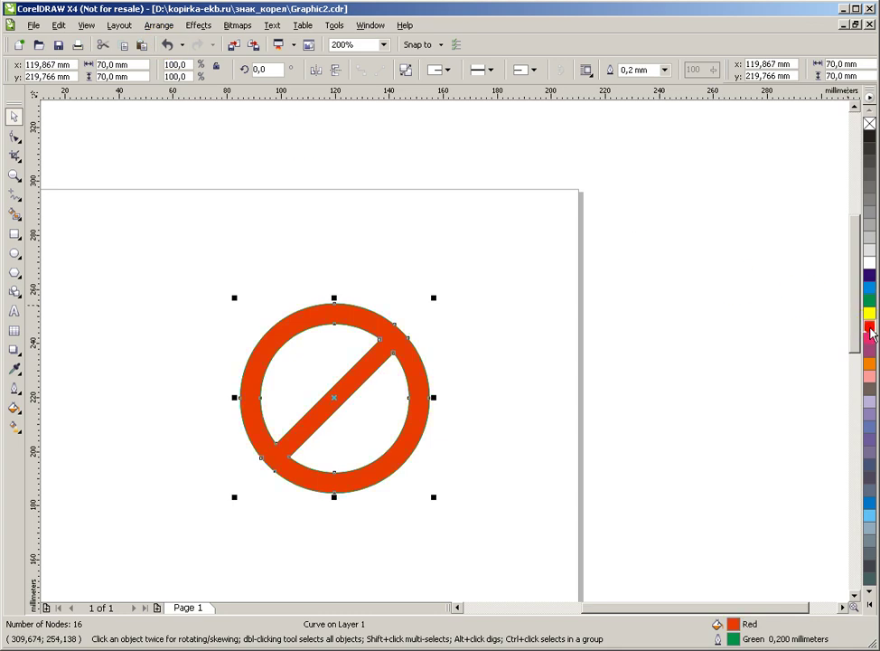
pyautogui.rightClick(869, 127)
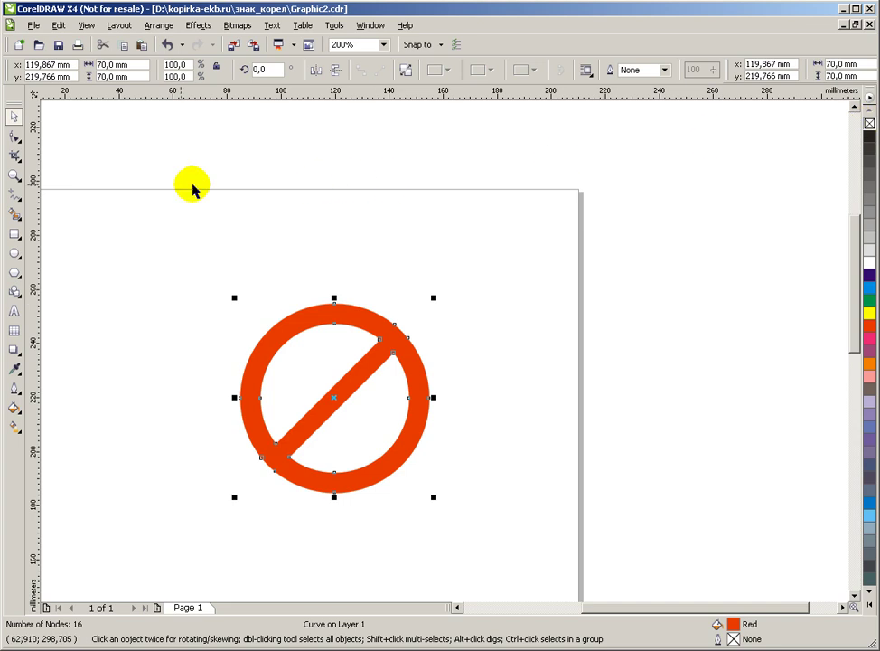
pyautogui.click(246, 301)
pyautogui.scroll(2, 446, 353)
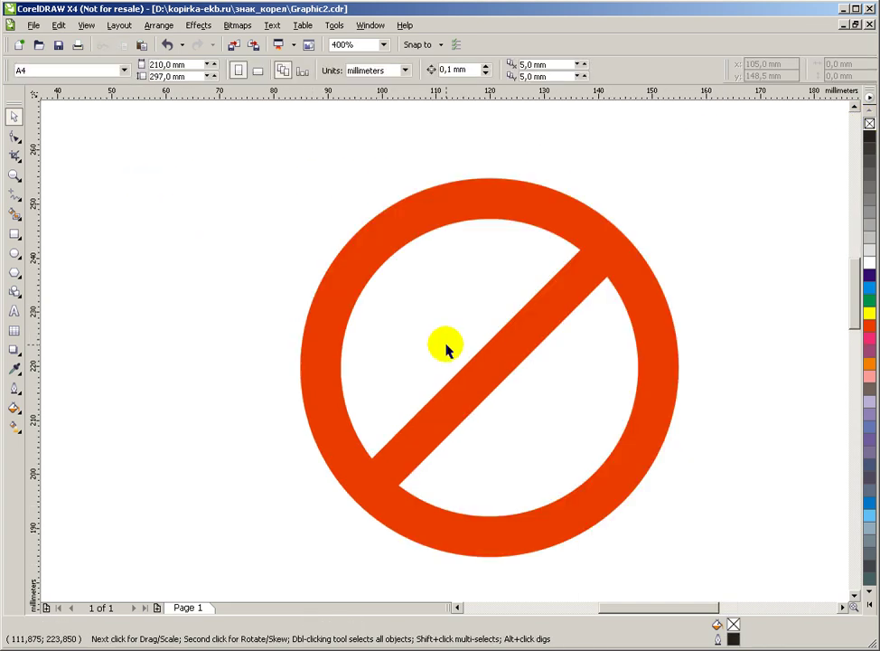
# Step: Draw a rectangle about 28 × 11.6 mm for the car body in the empty area between the bitmap and the red sign
pyautogui.scroll(-3, 446, 352)
pyautogui.scroll(2, 447, 353)
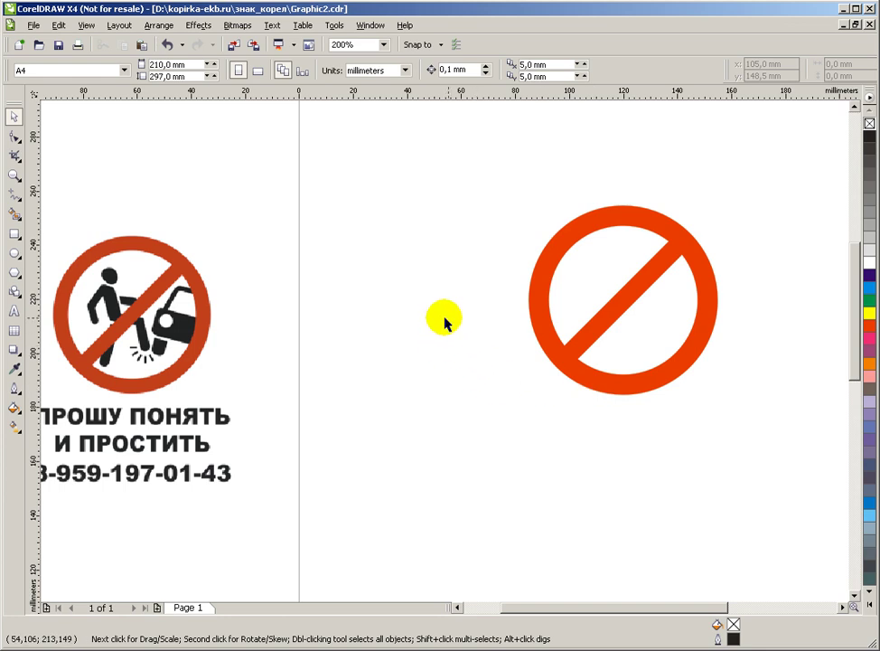
pyautogui.click(14, 233)
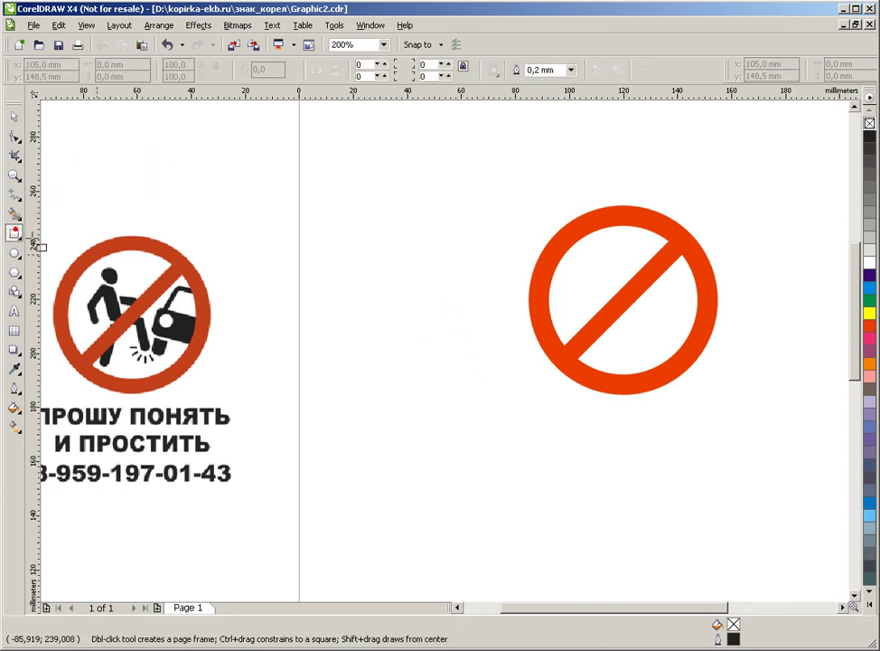
pyautogui.moveTo(353, 269)
pyautogui.mouseDown()
pyautogui.moveTo(377, 291)
pyautogui.moveTo(430, 300)
pyautogui.mouseUp()
# Step: Round all four corners of the car body rectangle to a corner roundness of 34
pyautogui.scroll(1, 407, 253)
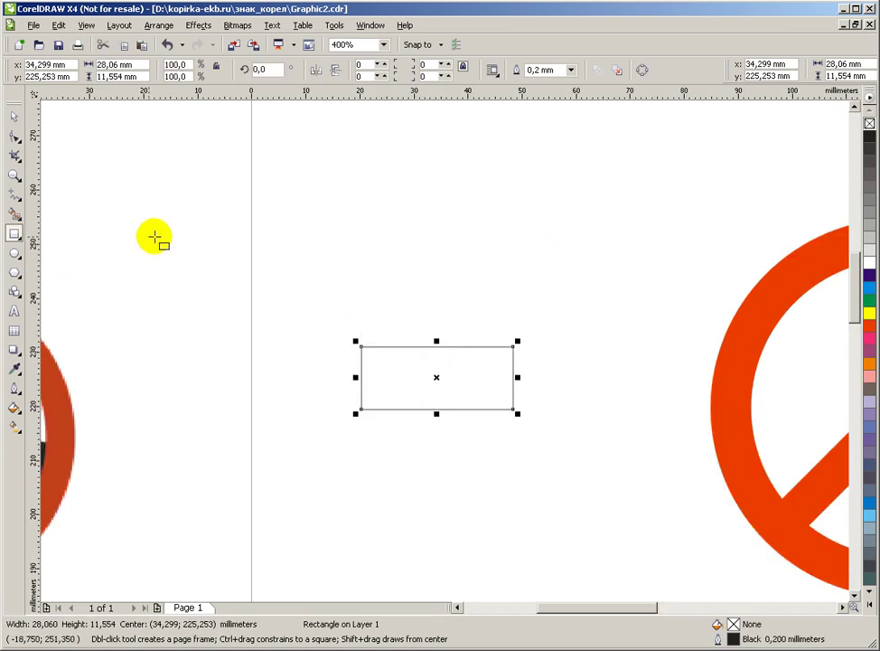
pyautogui.click(14, 138)
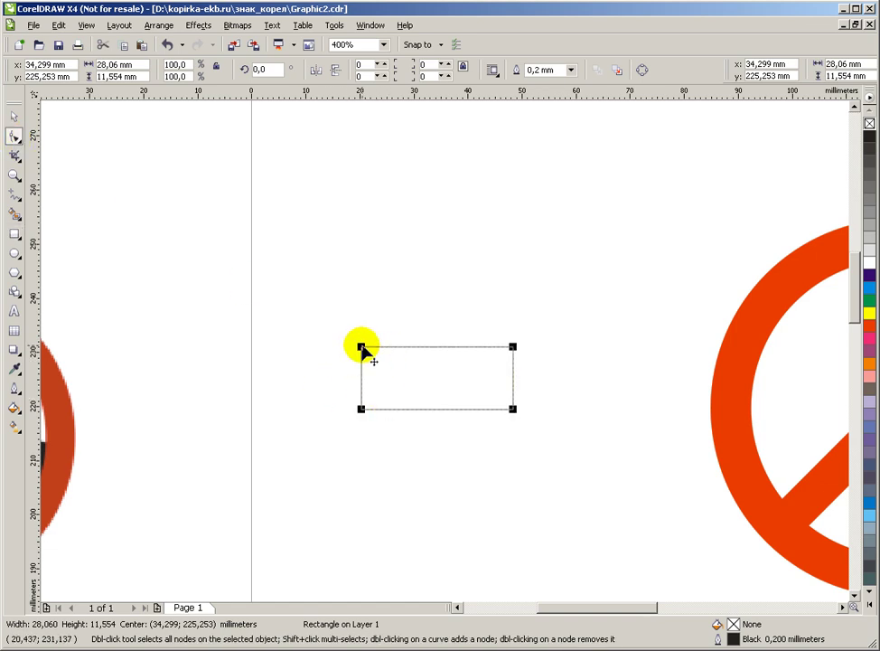
pyautogui.scroll(1, 395, 379)
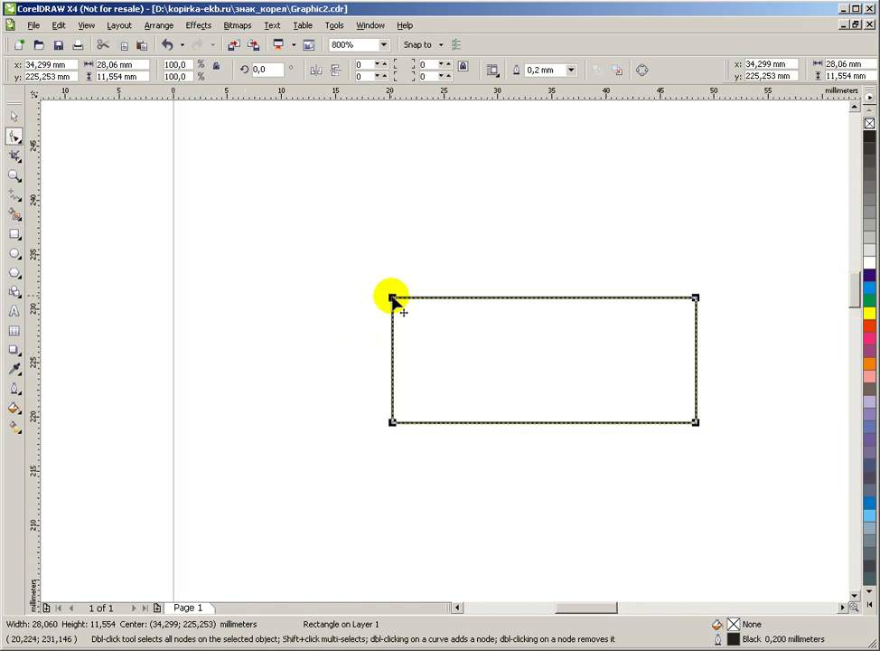
pyautogui.moveTo(392, 299)
pyautogui.mouseDown()
pyautogui.moveTo(393, 371)
pyautogui.moveTo(394, 317)
pyautogui.mouseUp()
pyautogui.click(13, 117)
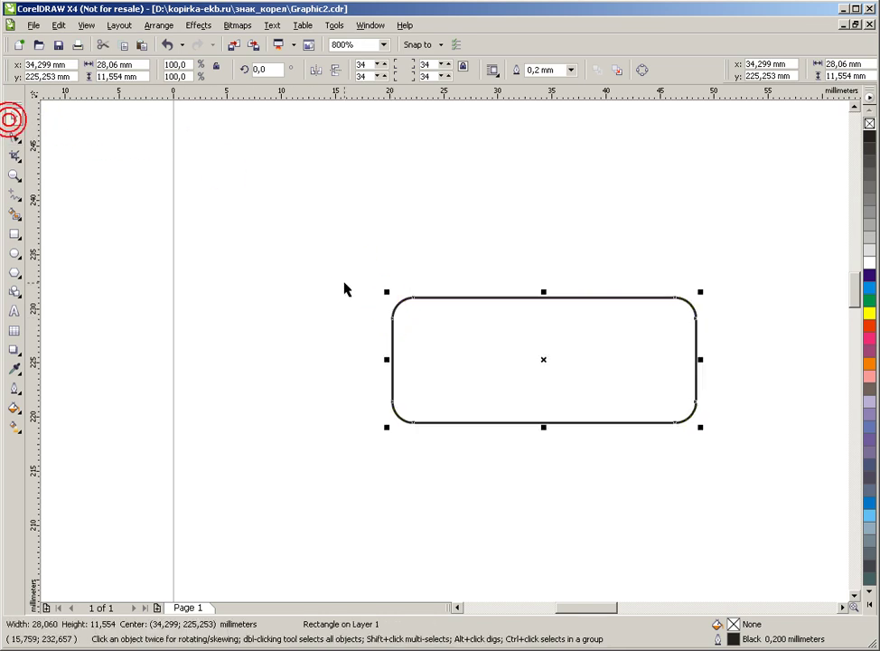
pyautogui.scroll(-2, 448, 369)
pyautogui.scroll(1, 445, 357)
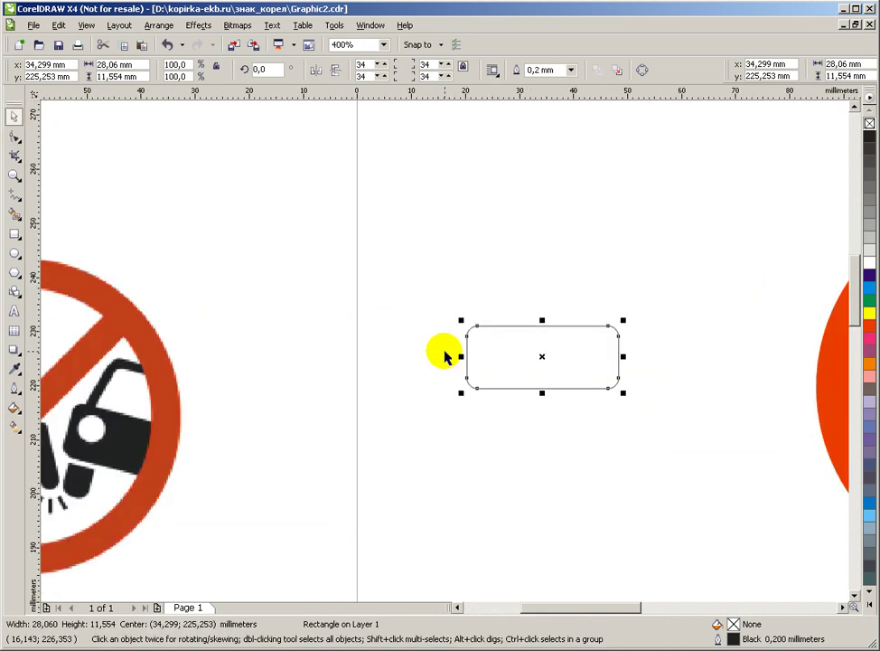
pyautogui.click(509, 264)
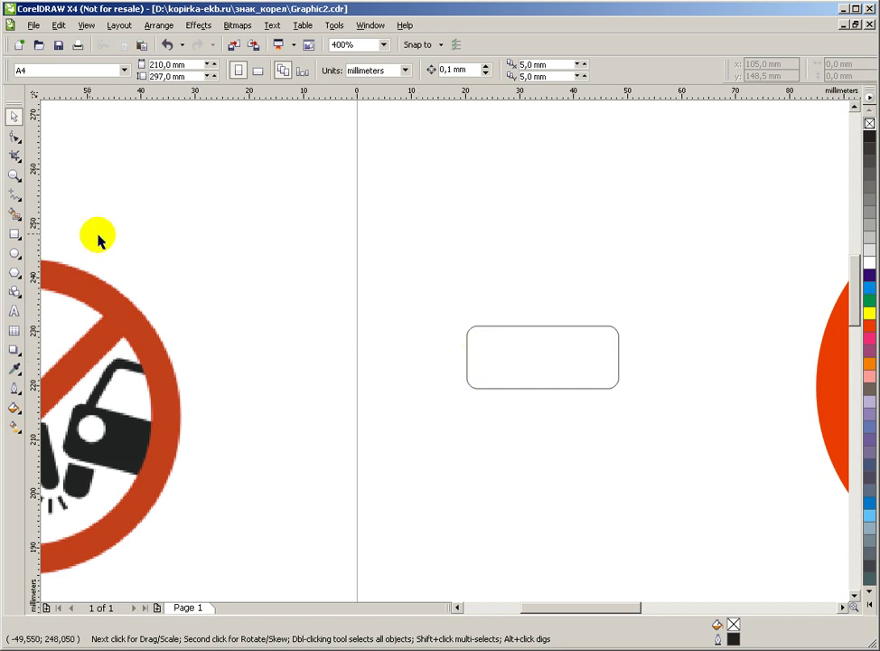
# Step: Draw a headlight circle about 5.4 mm in diameter inside the left end of the car body
pyautogui.click(14, 253)
pyautogui.scroll(1, 540, 366)
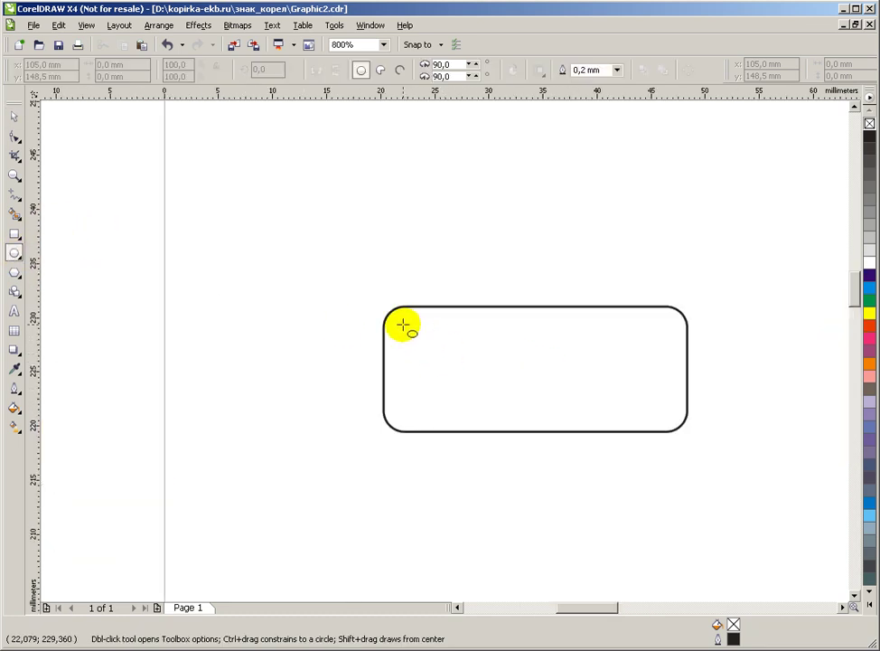
pyautogui.moveTo(407, 329); pyautogui.dragTo(465, 387)
pyautogui.scroll(-2, 444, 363)
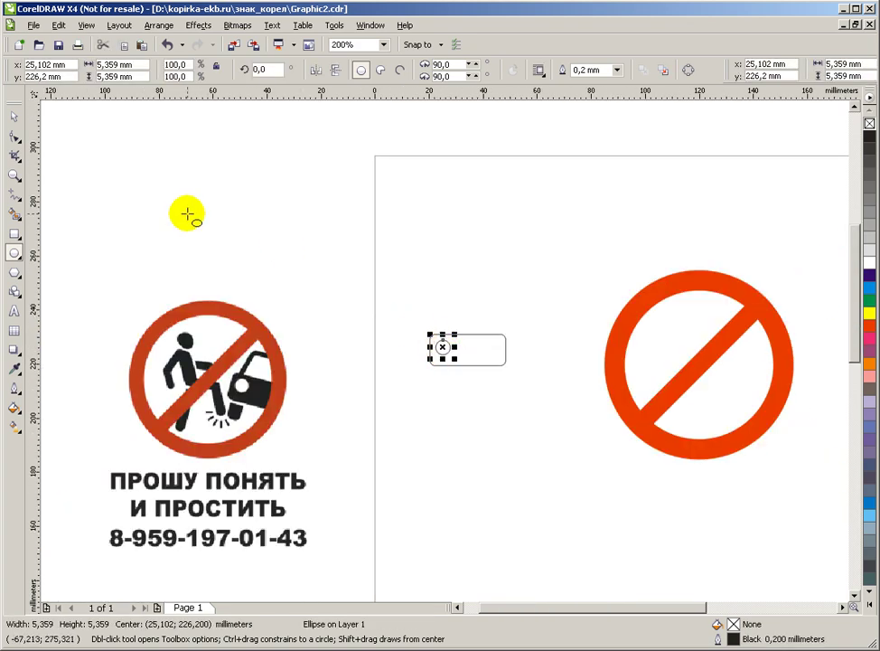
pyautogui.click(13, 115)
pyautogui.click(252, 192)
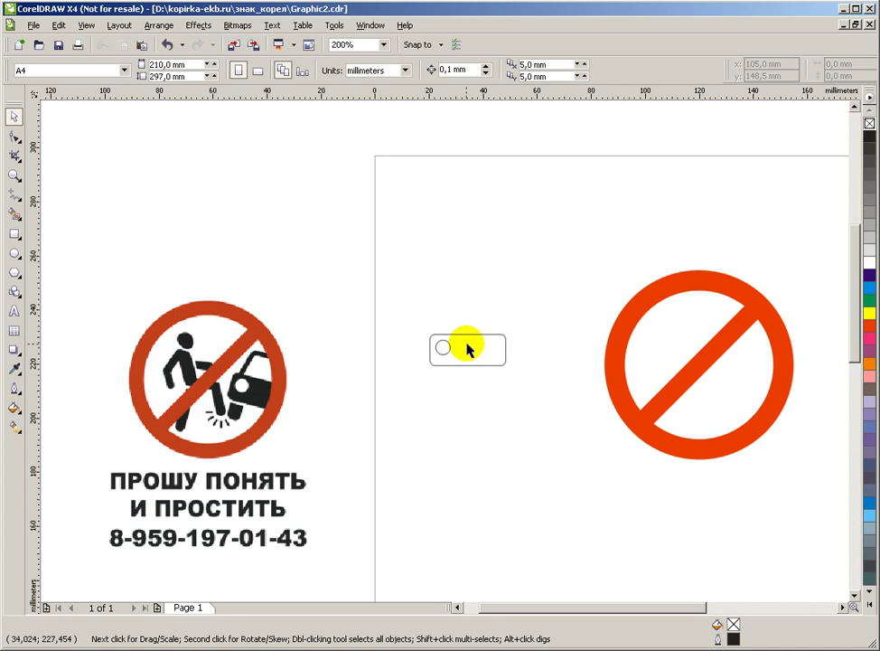
# Step: Draw a wheel rectangle about 4.2 × 5.8 mm just below the car body, under the headlight circle
pyautogui.scroll(1, 472, 347)
pyautogui.click(14, 235)
pyautogui.scroll(1, 432, 398)
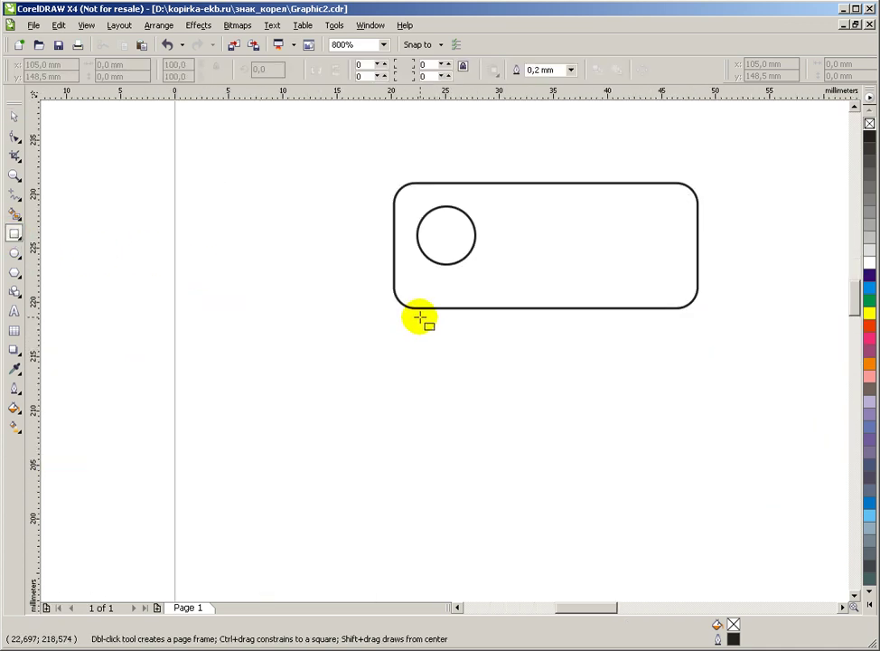
pyautogui.moveTo(421, 316); pyautogui.dragTo(467, 380)
pyautogui.scroll(-2, 467, 379)
pyautogui.scroll(2, 447, 346)
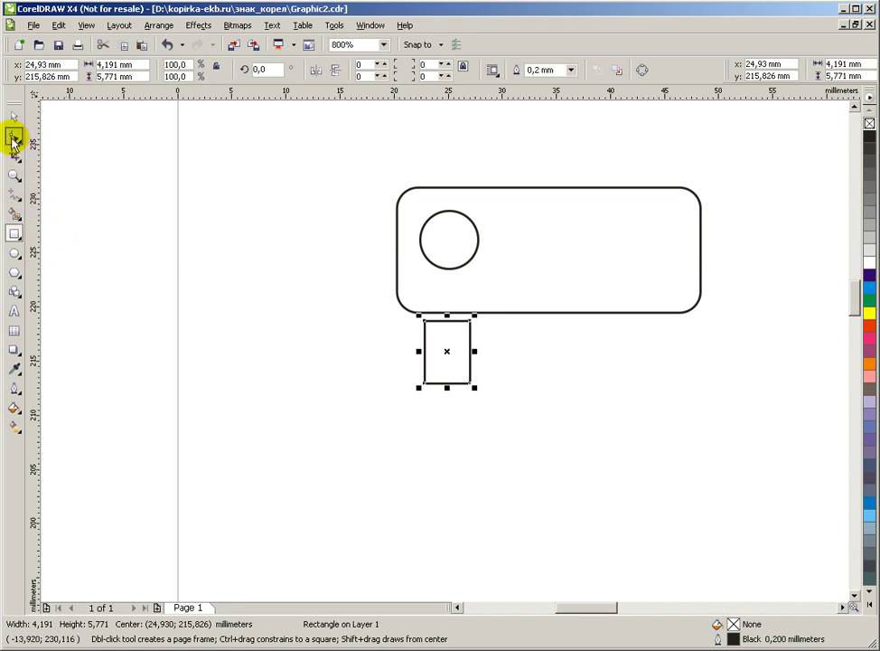
# Step: Round all four corners of the wheel rectangle to a corner roundness of 64
pyautogui.click(14, 137)
pyautogui.scroll(1, 437, 360)
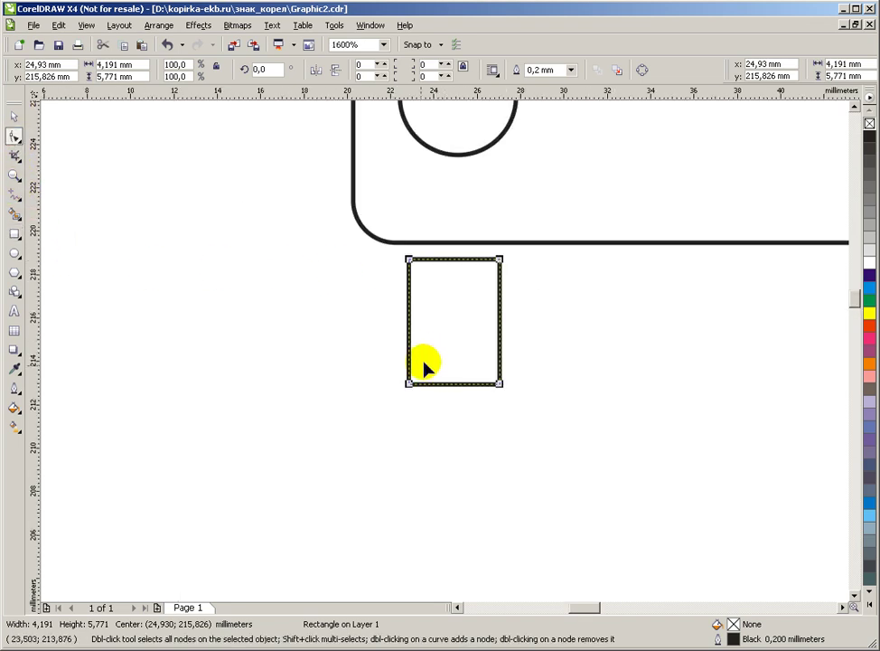
pyautogui.moveTo(408, 385); pyautogui.dragTo(409, 359)
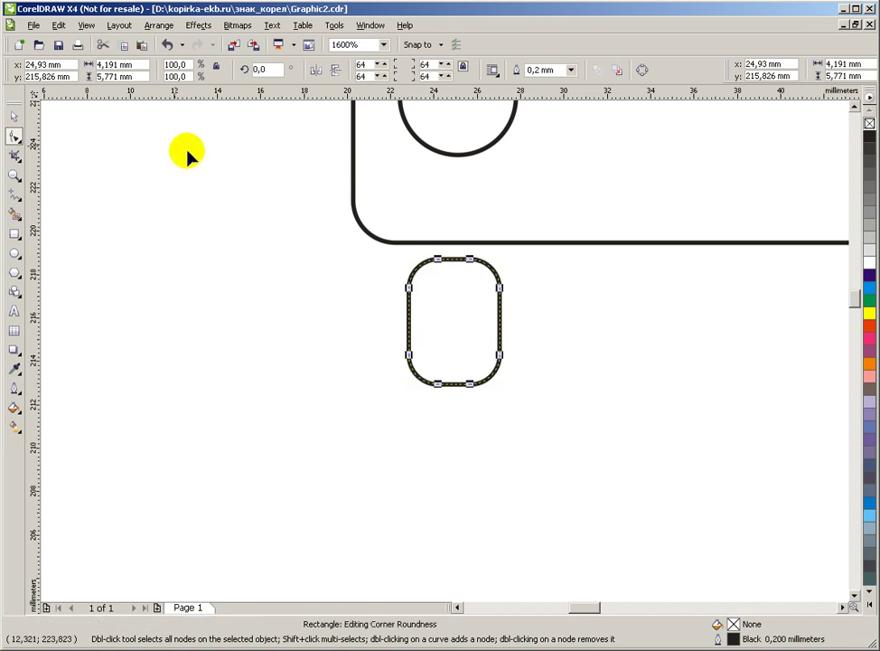
pyautogui.click(15, 115)
pyautogui.click(245, 236)
pyautogui.scroll(-2, 448, 357)
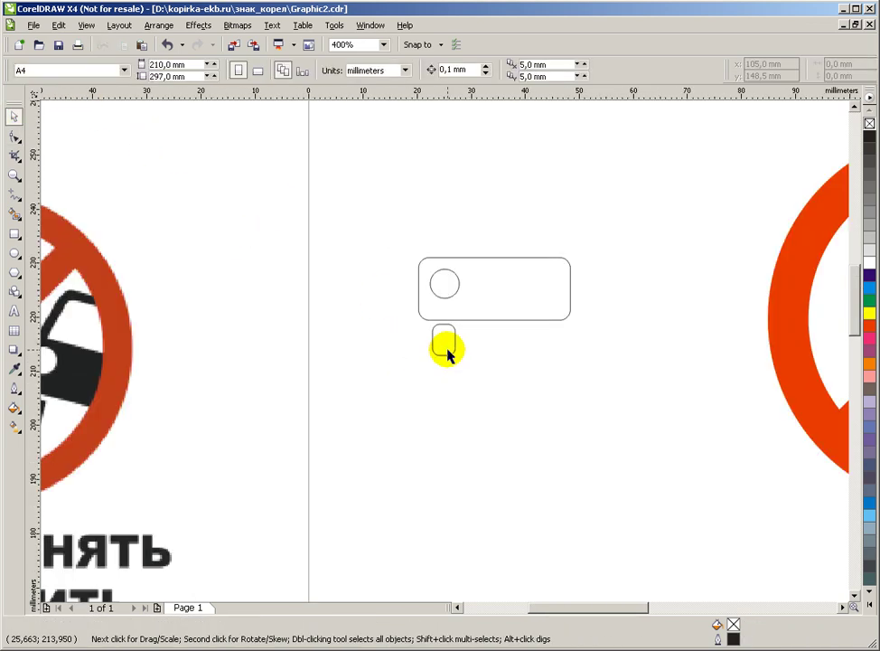
# Step: Cover the upper half of the wheel with a square-cornered rectangle spanning its full width, about 4.2 × 2.9 mm
pyautogui.scroll(2, 448, 334)
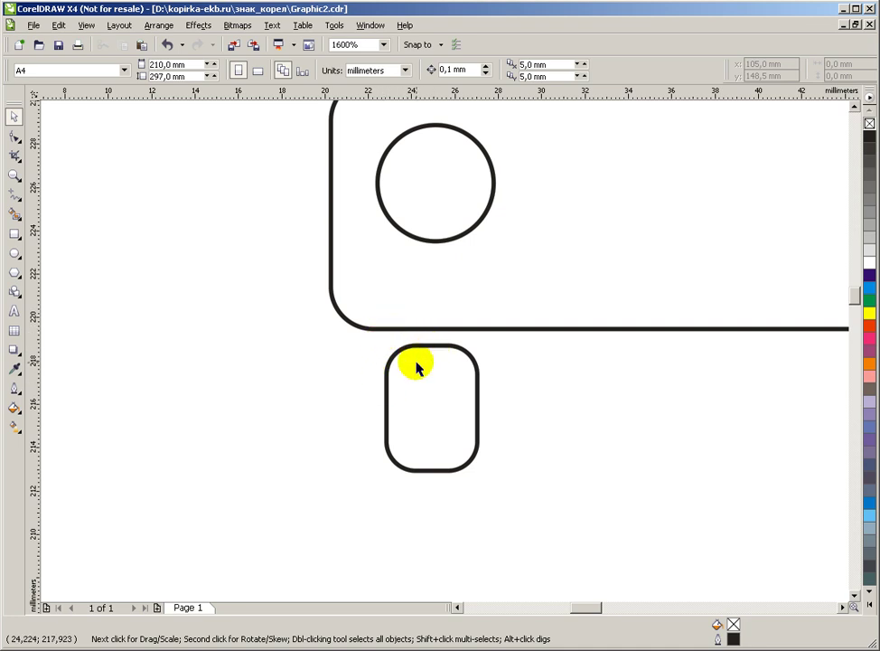
pyautogui.click(15, 233)
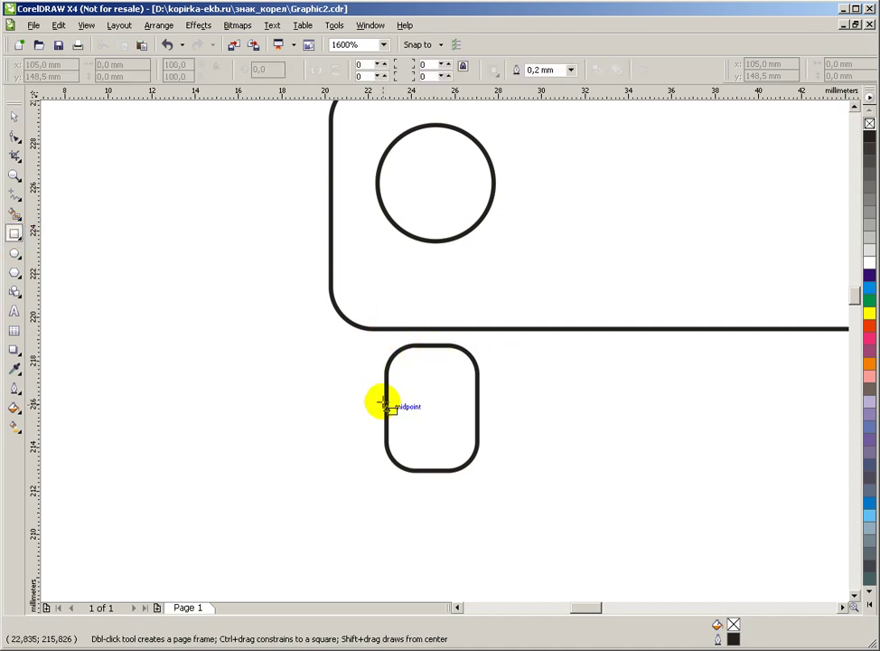
pyautogui.moveTo(387, 406); pyautogui.dragTo(433, 345)
pyautogui.click(87, 26)
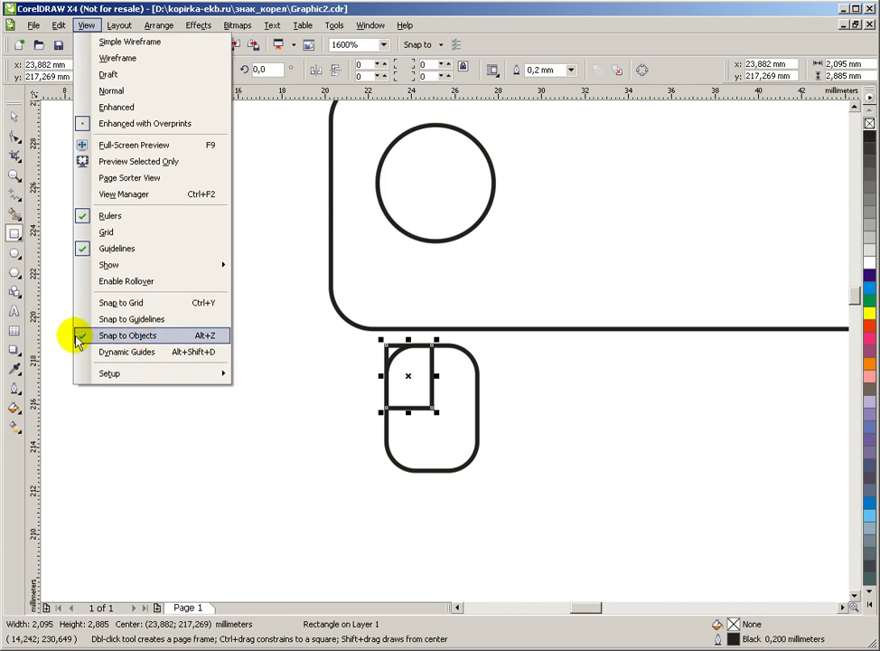
pyautogui.click(425, 378)
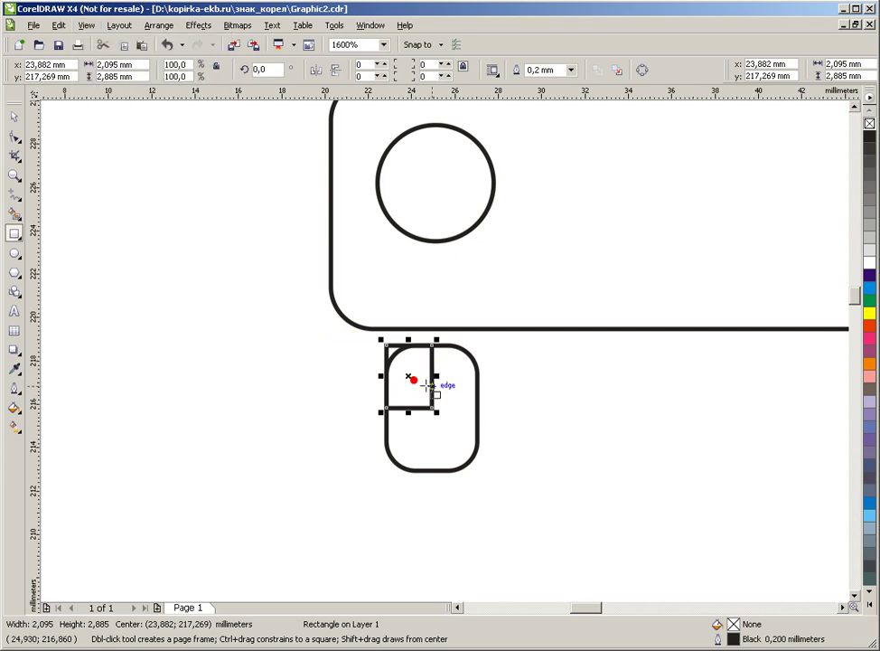
pyautogui.moveTo(436, 378); pyautogui.dragTo(479, 377)
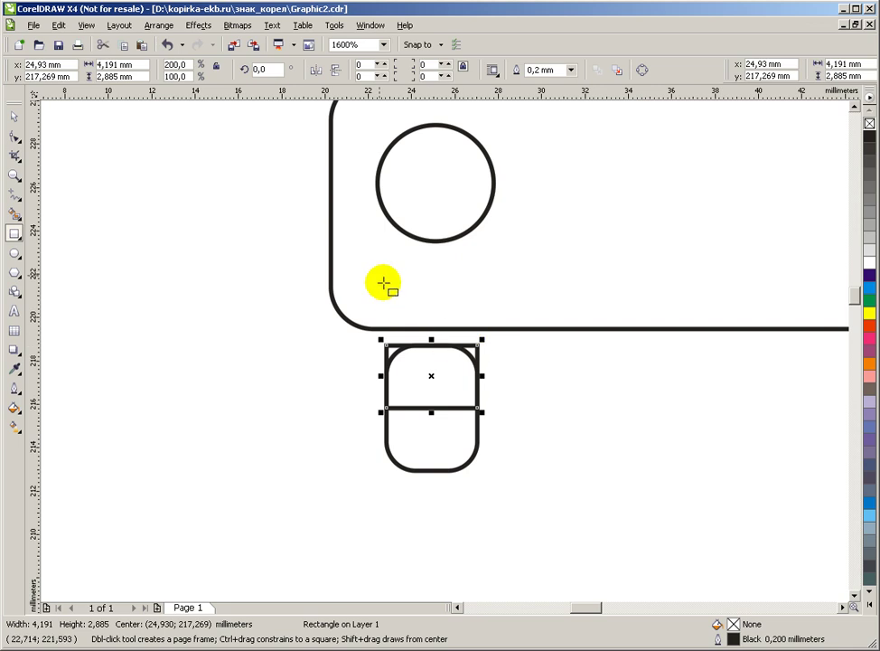
# Step: Weld the square-cornered rectangle and the rounded wheel into one shape with square upper corners
pyautogui.click(14, 117)
pyautogui.keyDown('shift'); pyautogui.click(449, 445); pyautogui.keyUp('shift')
pyautogui.click(451, 72)
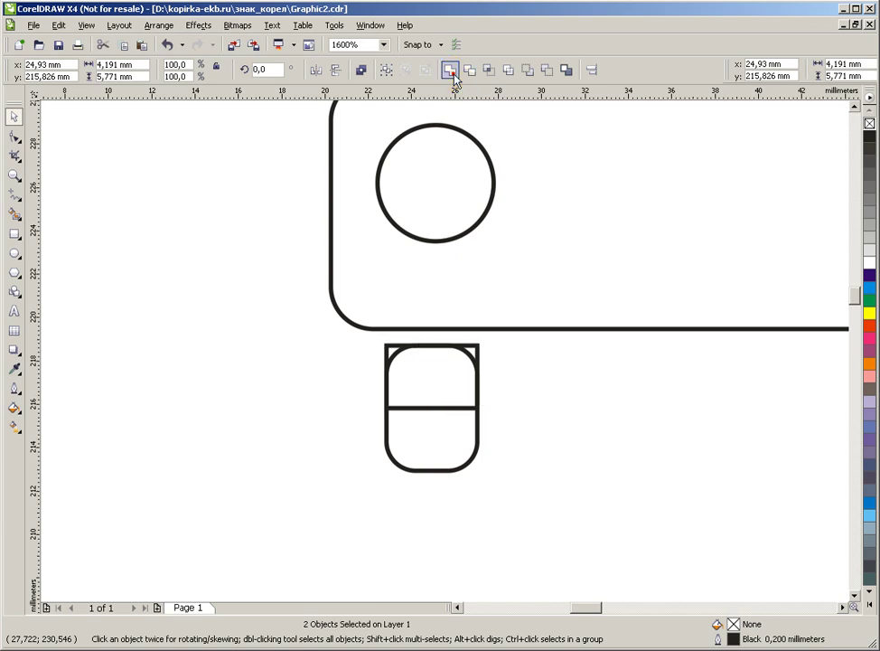
pyautogui.click(451, 72)
pyautogui.click(549, 384)
# Step: Try a cabin rectangle about 18 × 10 mm above the car body, stretched down to the body's top edge at about 11.8 mm high
pyautogui.scroll(-2, 437, 373)
pyautogui.scroll(-1, 443, 352)
pyautogui.scroll(1, 442, 349)
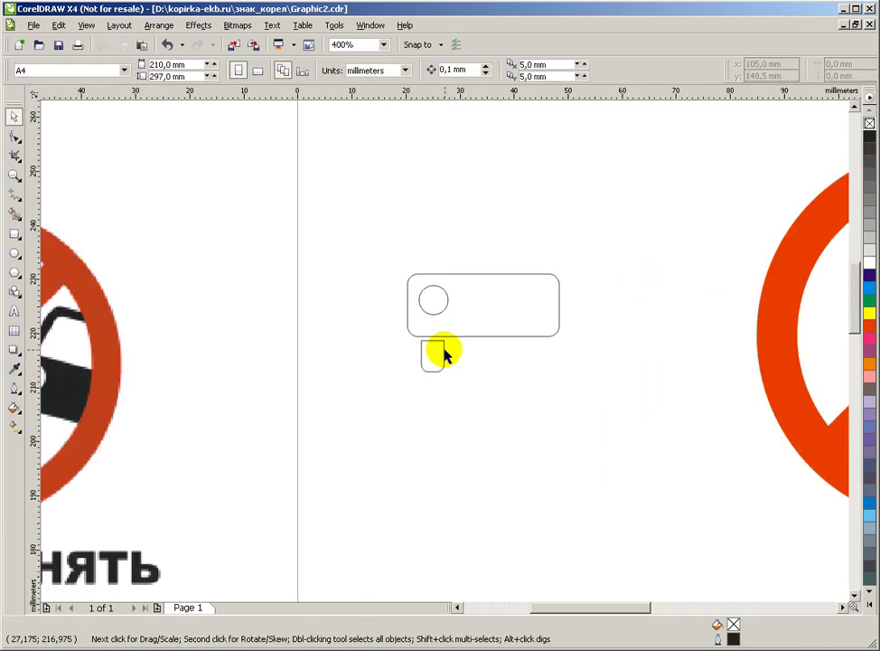
pyautogui.scroll(-1, 442, 350)
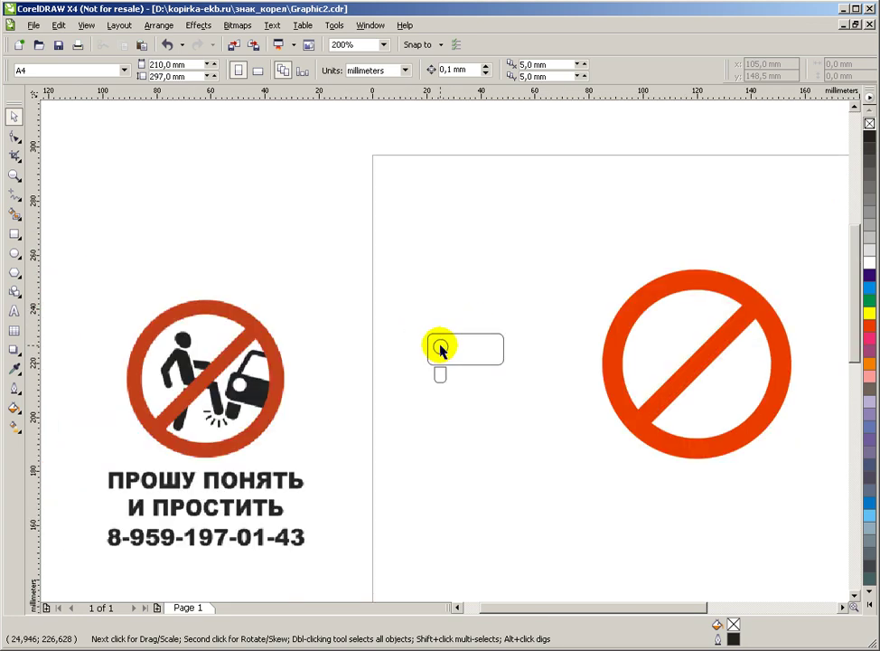
pyautogui.scroll(1, 444, 355)
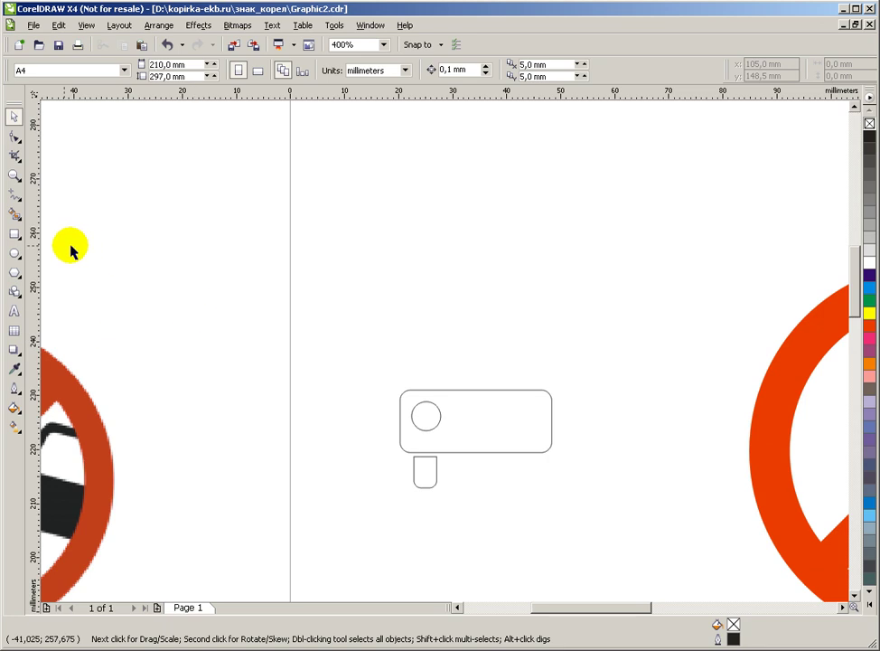
pyautogui.click(15, 233)
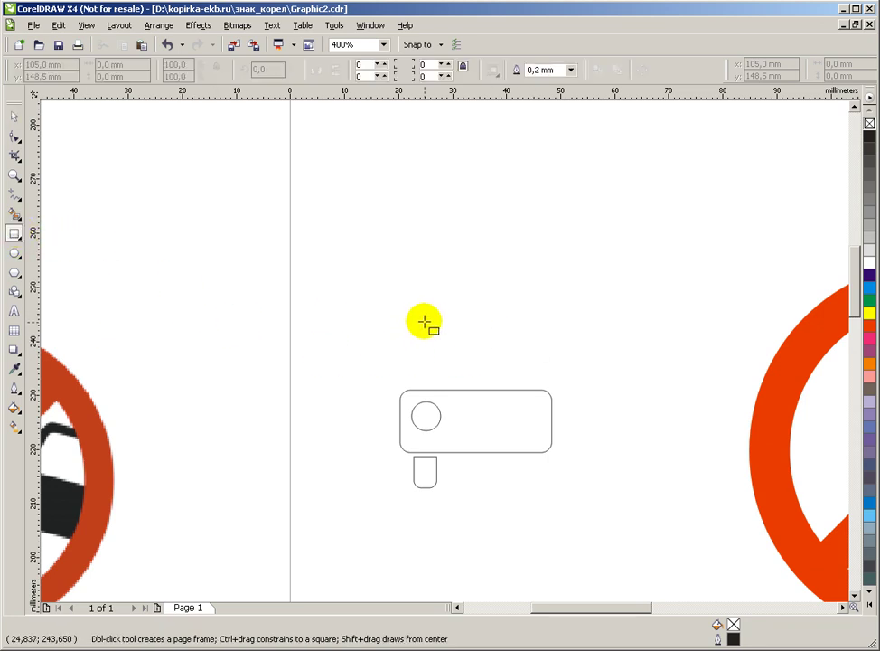
pyautogui.moveTo(426, 327); pyautogui.dragTo(524, 380)
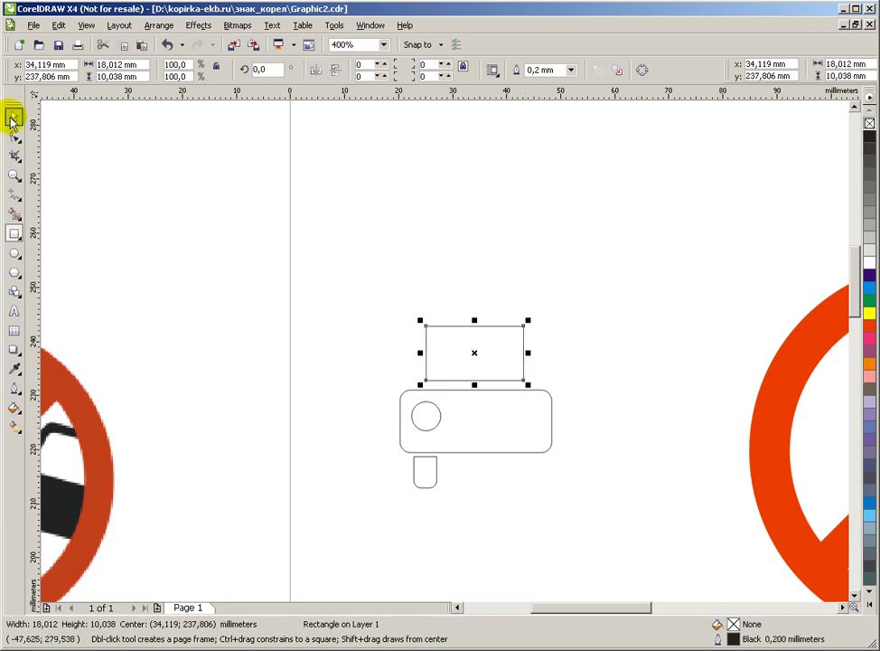
pyautogui.moveTo(474, 385); pyautogui.dragTo(475, 395)
pyautogui.scroll(-1, 477, 350)
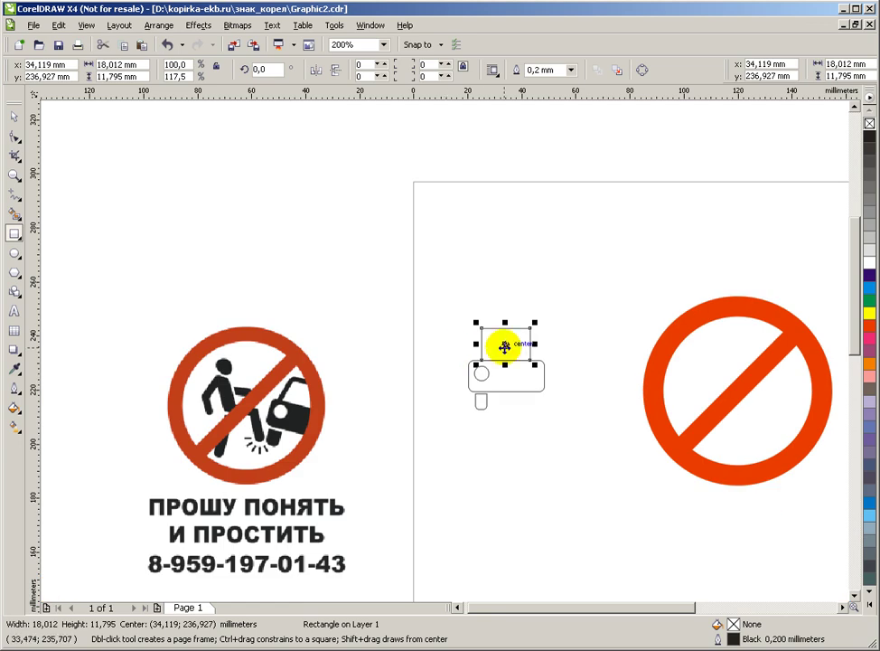
pyautogui.scroll(1, 444, 346)
# Step: Convert the cabin rectangle above the car body to curves
pyautogui.click(15, 116)
pyautogui.scroll(1, 353, 300)
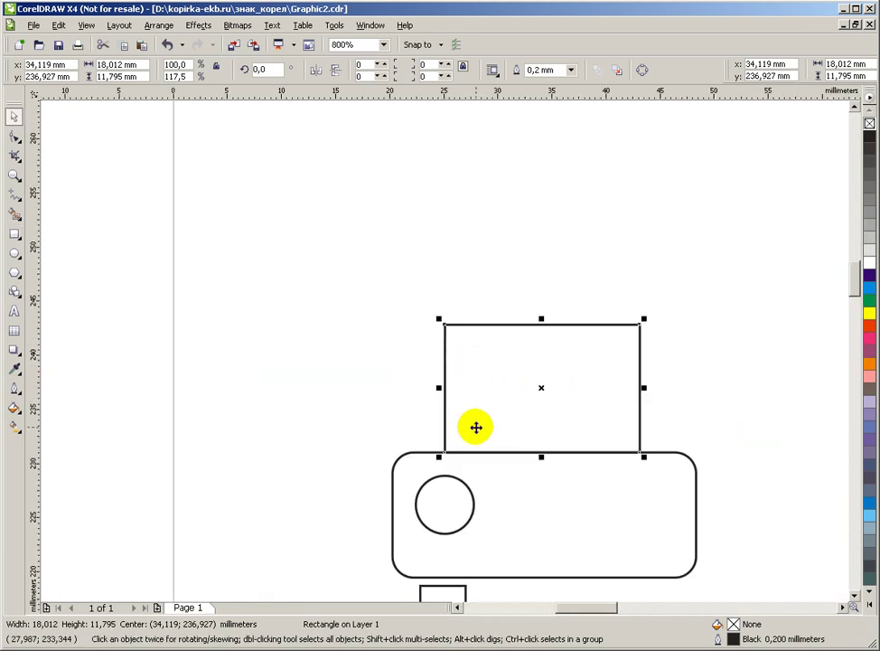
pyautogui.rightClick(546, 389)
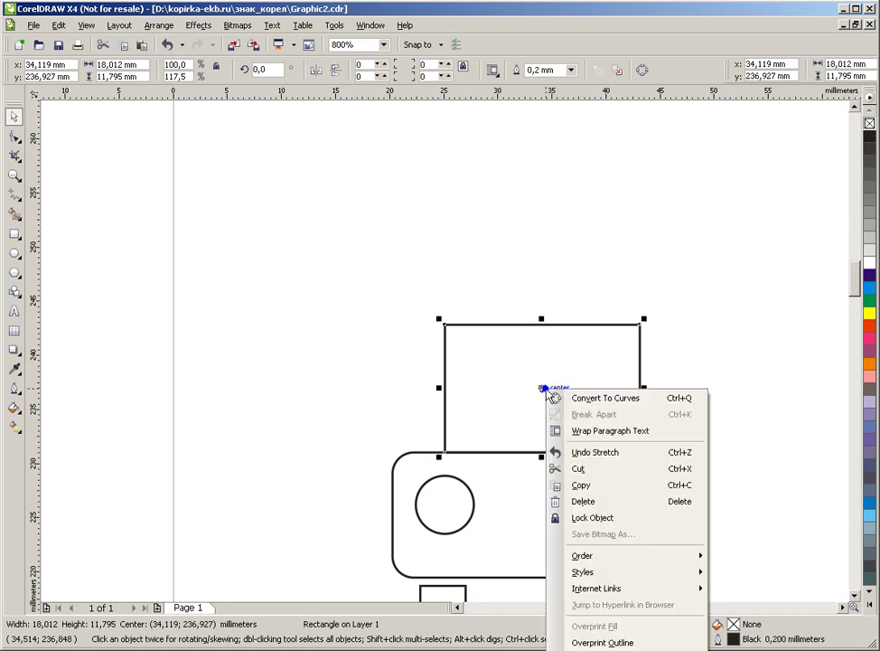
pyautogui.click(540, 387)
pyautogui.rightClick(540, 388)
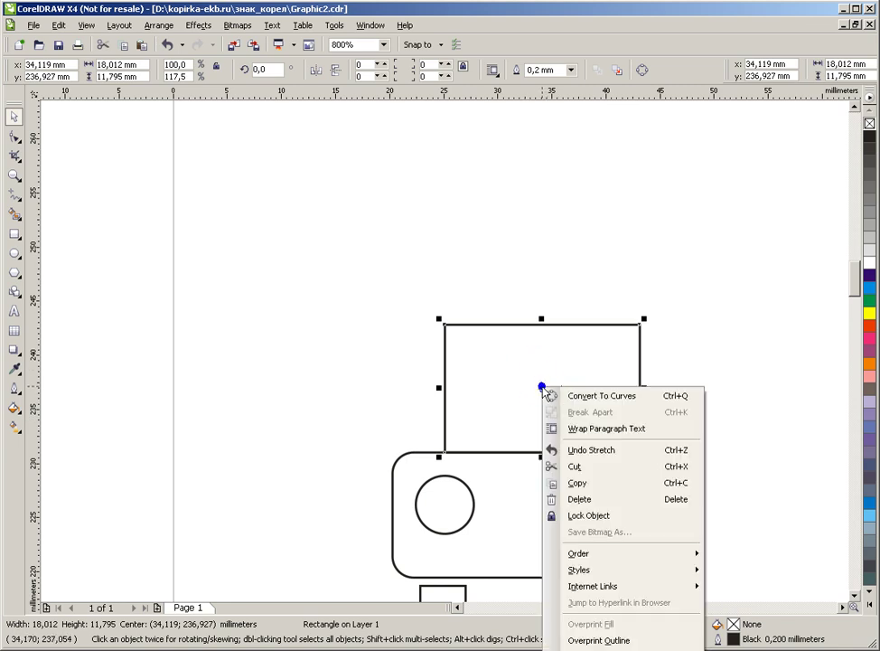
pyautogui.click(598, 398)
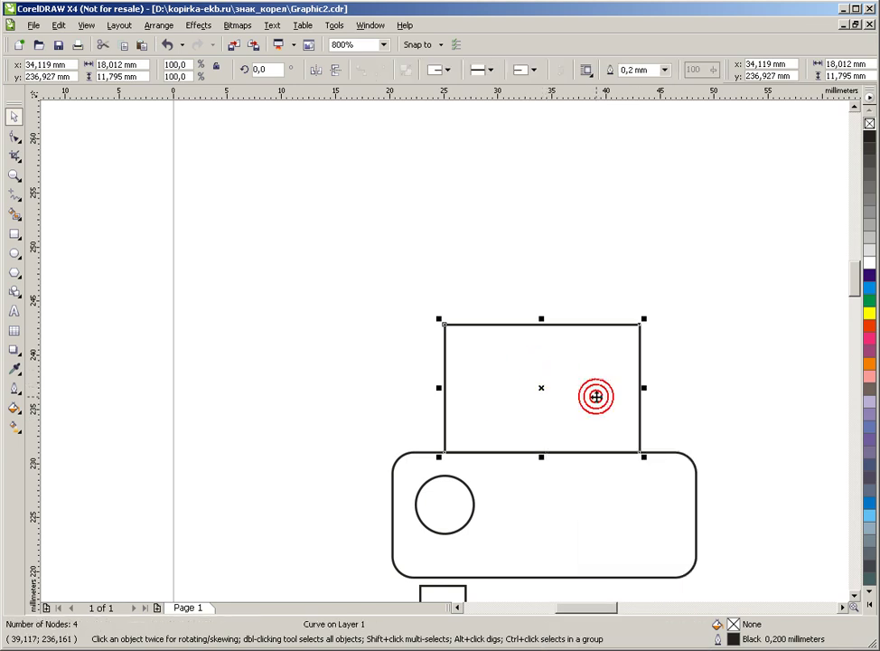
# Step: Undo the cabin rectangle's curve conversion, its stretch and its creation
pyautogui.hotkey('ctrl', 'z')
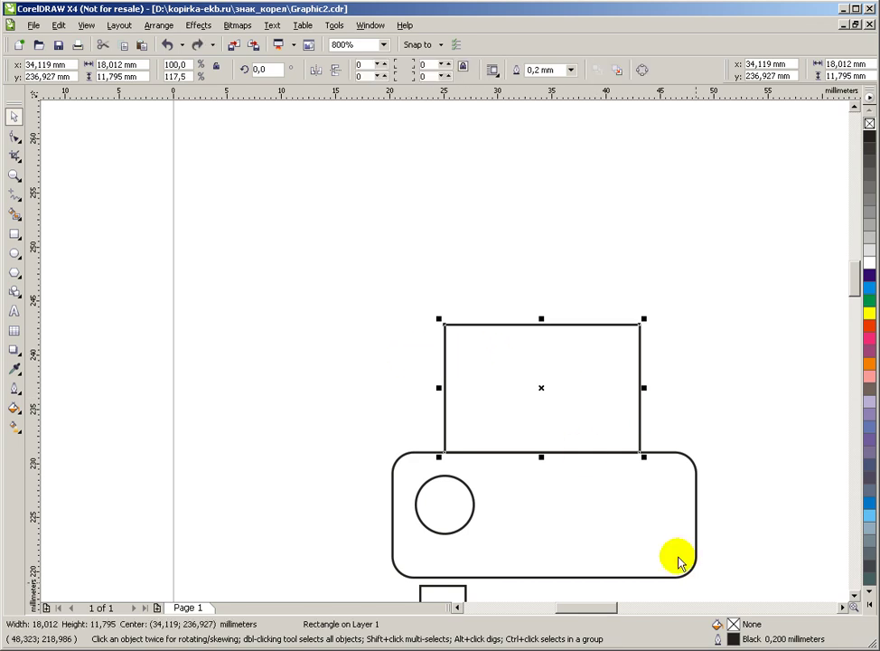
pyautogui.hotkey('ctrl', 'z')
pyautogui.hotkey('ctrl', 'z')
pyautogui.scroll(-2, 368, 245)
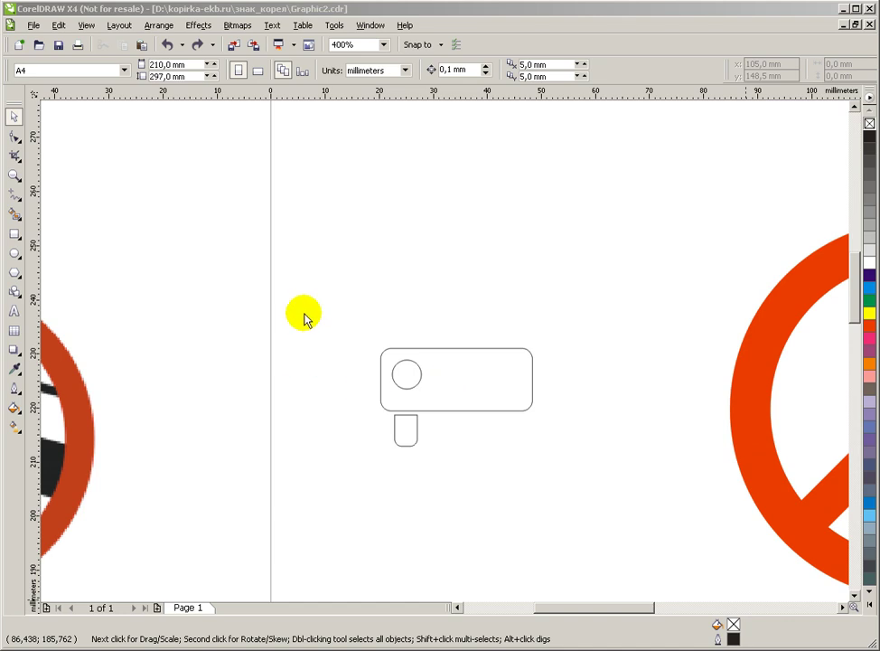
# Step: Draw a cabin rectangle about 21.2 × 11 mm resting on the top edge of the car body
pyautogui.click(15, 233)
pyautogui.scroll(-1, 450, 360)
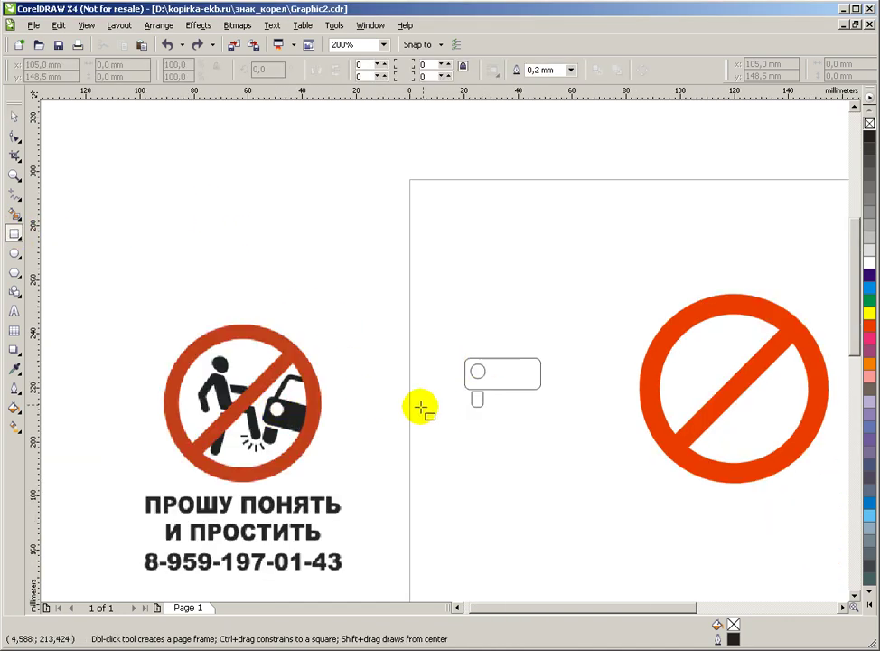
pyautogui.scroll(2, 442, 350)
pyautogui.moveTo(440, 333); pyautogui.dragTo(641, 442)
pyautogui.moveTo(658, 452); pyautogui.dragTo(659, 451)
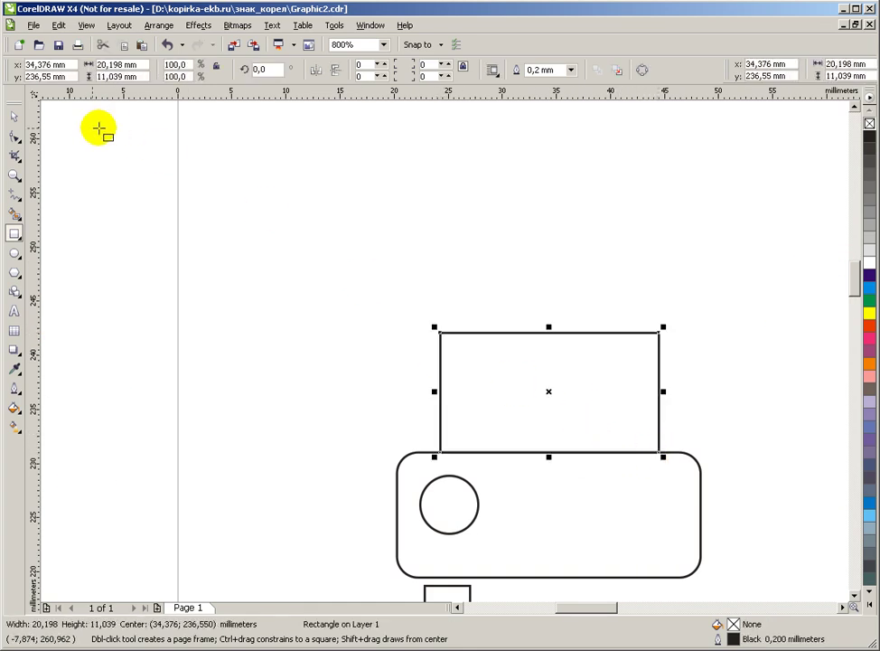
pyautogui.moveTo(434, 393); pyautogui.dragTo(428, 391)
pyautogui.click(14, 116)
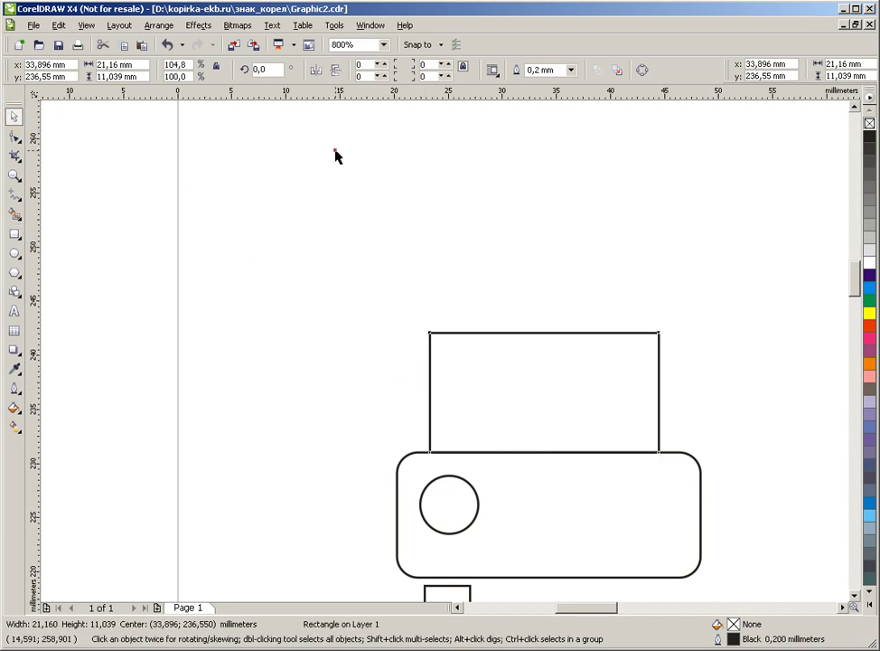
# Step: Round all four corners of the cabin rectangle to a corner roundness of 27
pyautogui.scroll(-1, 316, 149)
pyautogui.scroll(2, 448, 358)
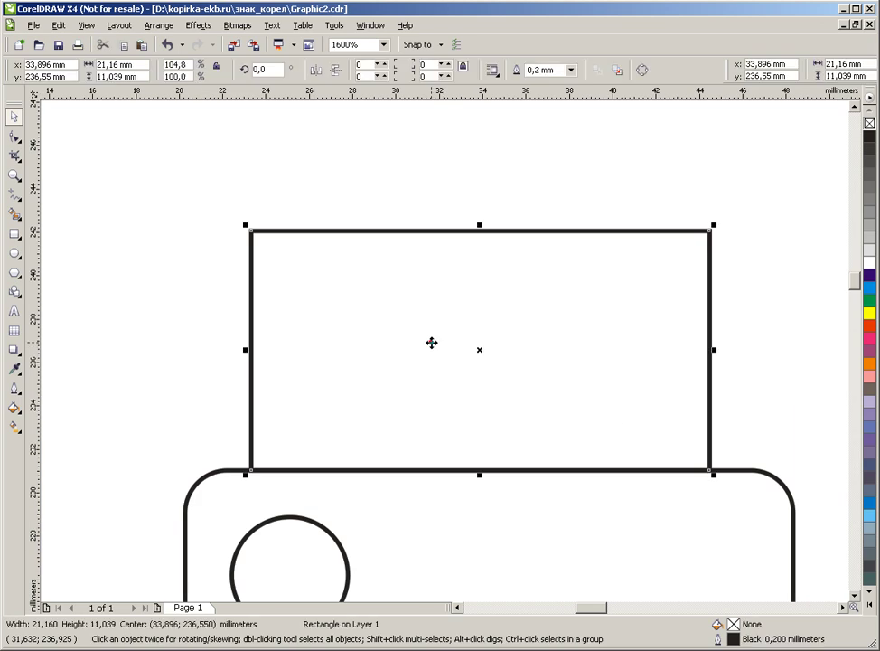
pyautogui.click(14, 135)
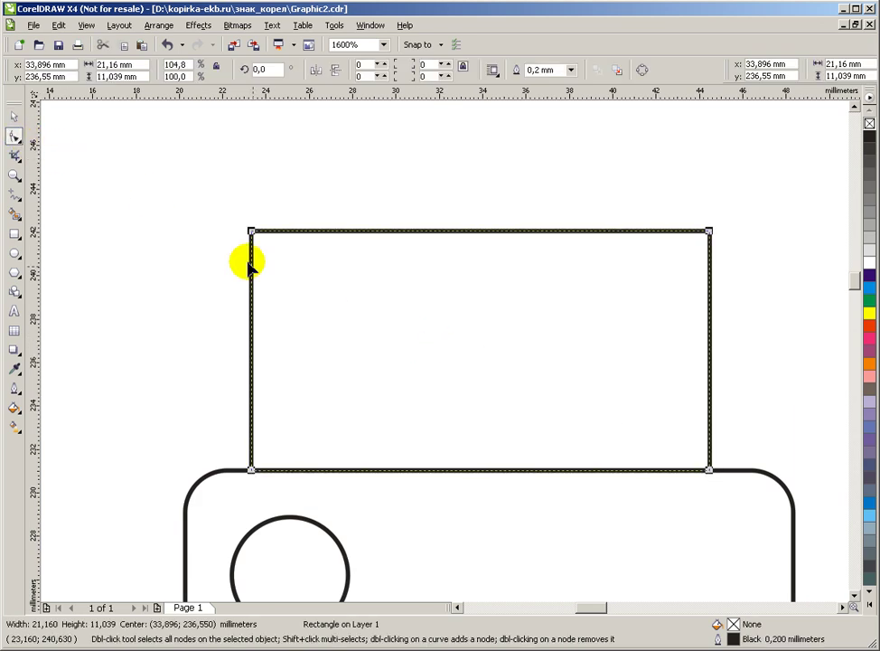
pyautogui.moveTo(252, 233)
pyautogui.mouseDown()
pyautogui.moveTo(254, 264)
pyautogui.moveTo(248, 261)
pyautogui.mouseUp()
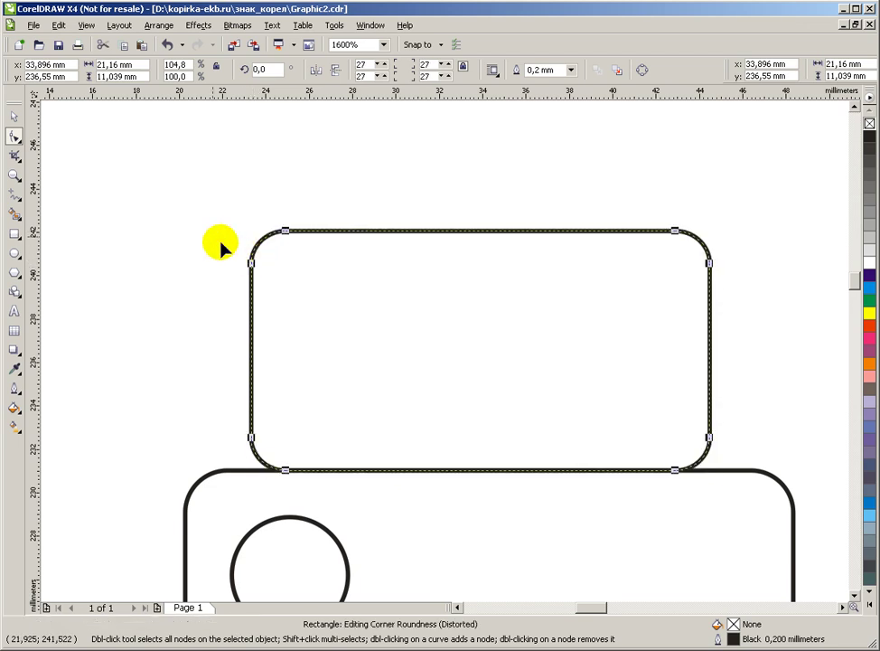
pyautogui.click(15, 116)
# Step: Convert the rounded cabin rectangle to curves
pyautogui.scroll(-2, 495, 395)
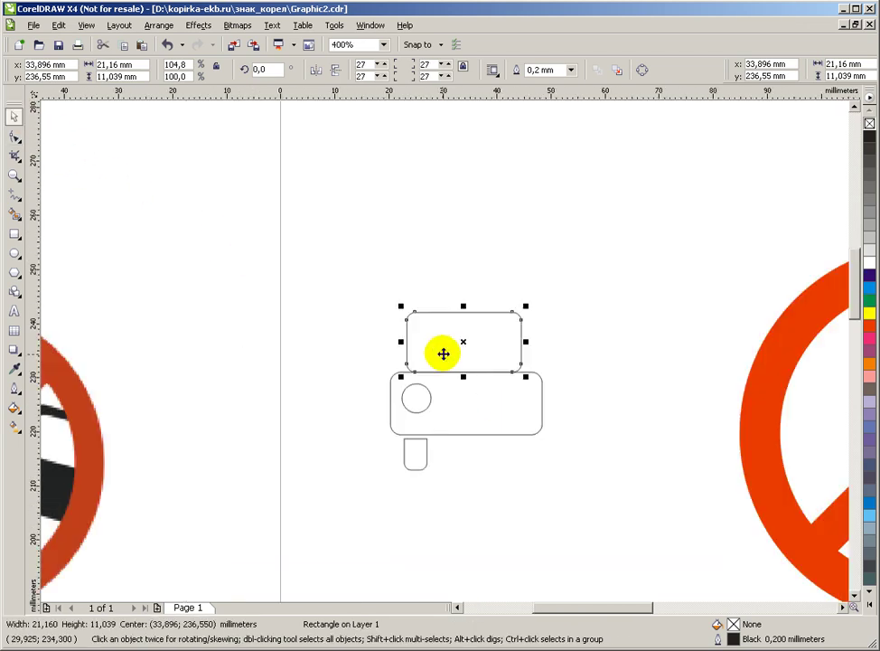
pyautogui.scroll(1, 451, 345)
pyautogui.scroll(1, 485, 330)
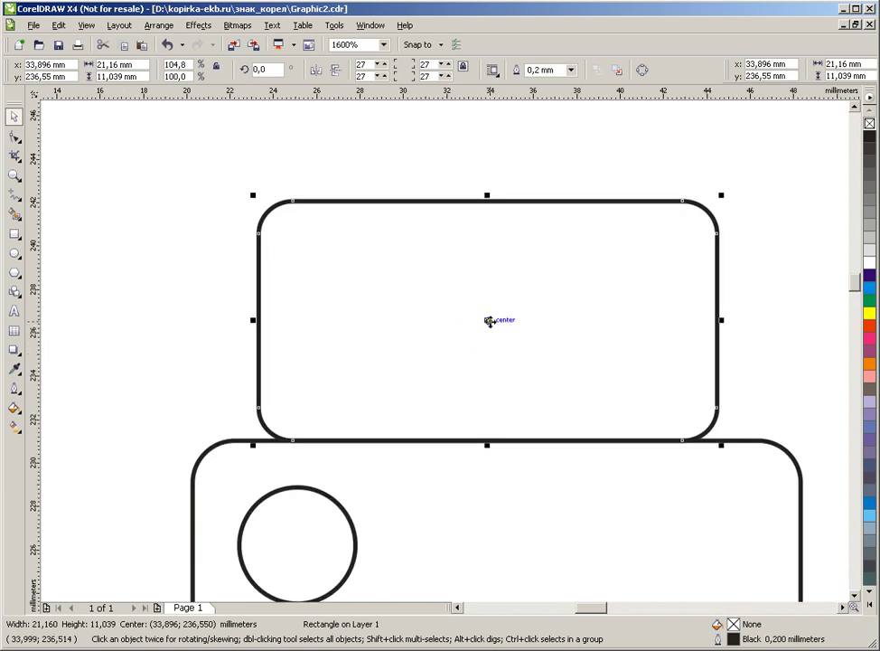
pyautogui.rightClick(488, 321)
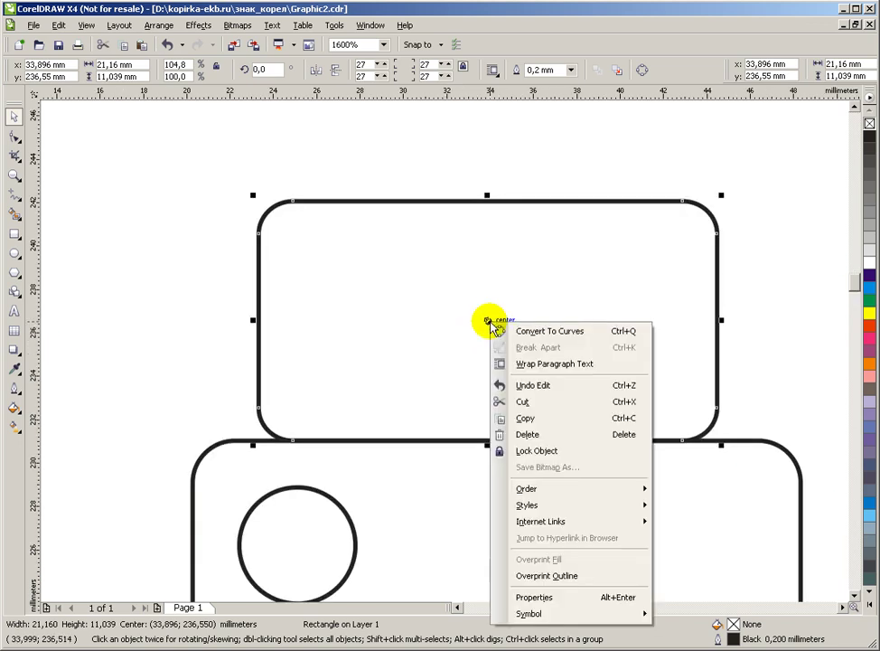
pyautogui.click(549, 331)
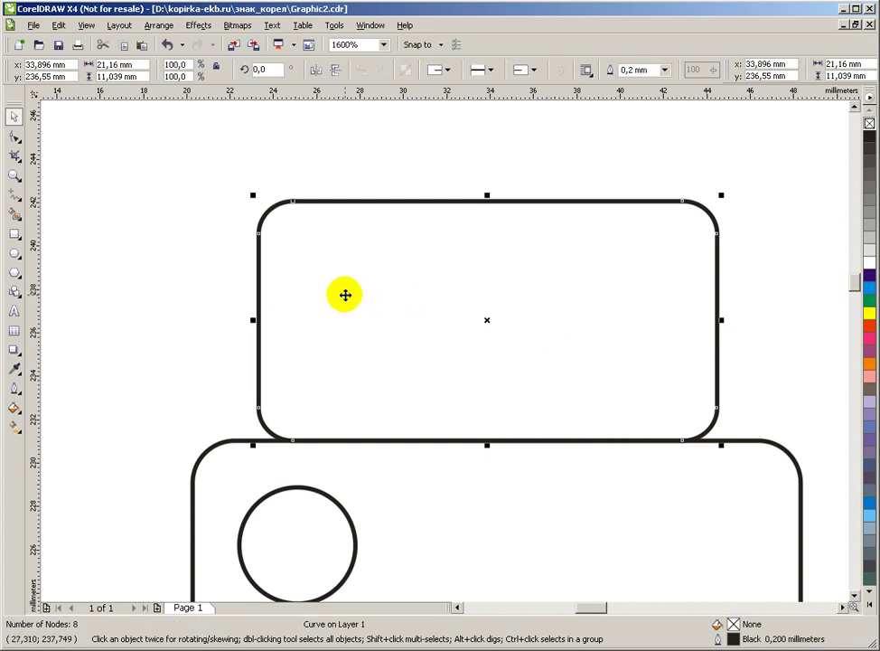
# Step: Try to move the nodes of the cabin's upper-left corner
pyautogui.press('F10')
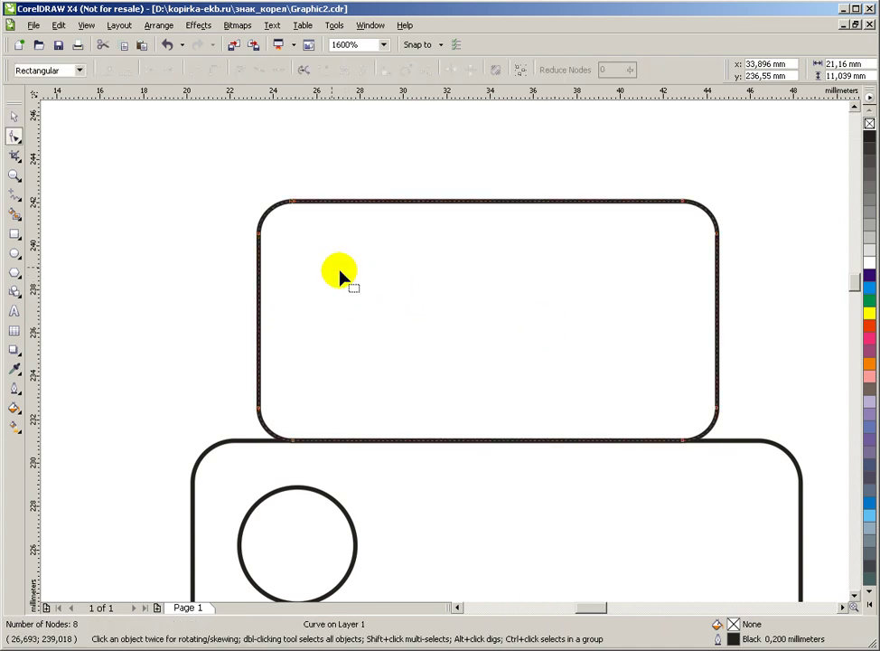
pyautogui.click(16, 121)
pyautogui.doubleClick(398, 273)
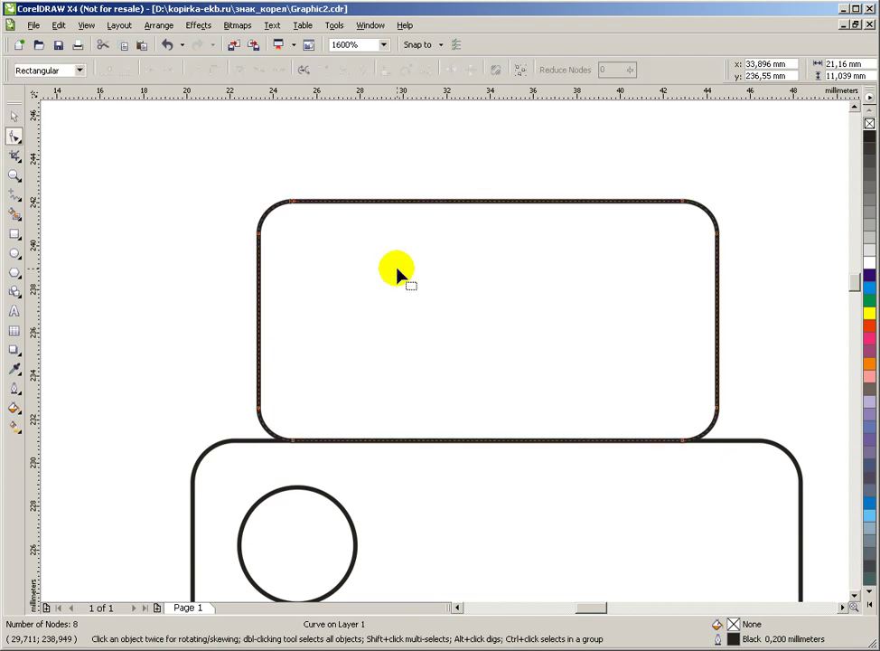
pyautogui.click(14, 116)
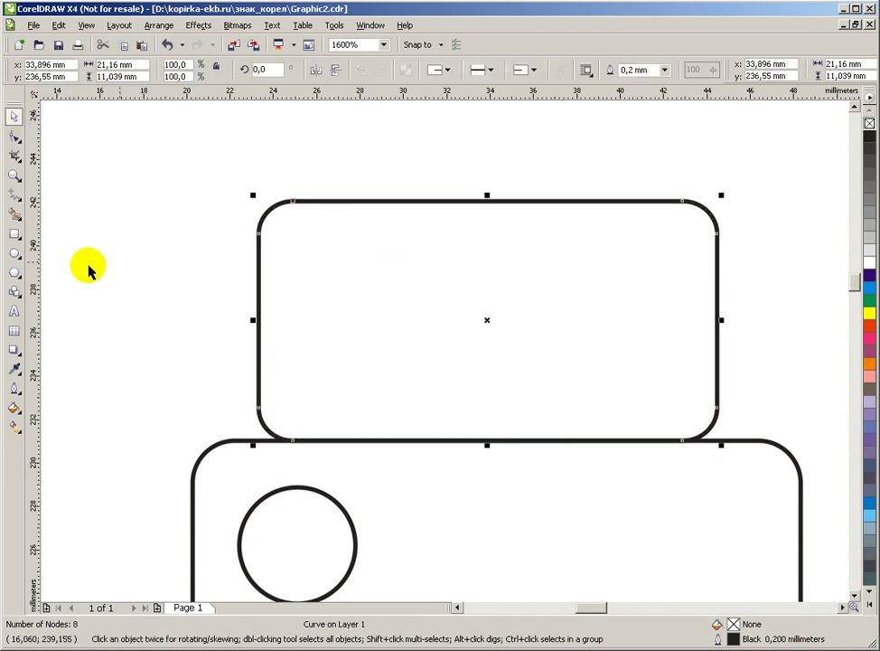
pyautogui.click(15, 135)
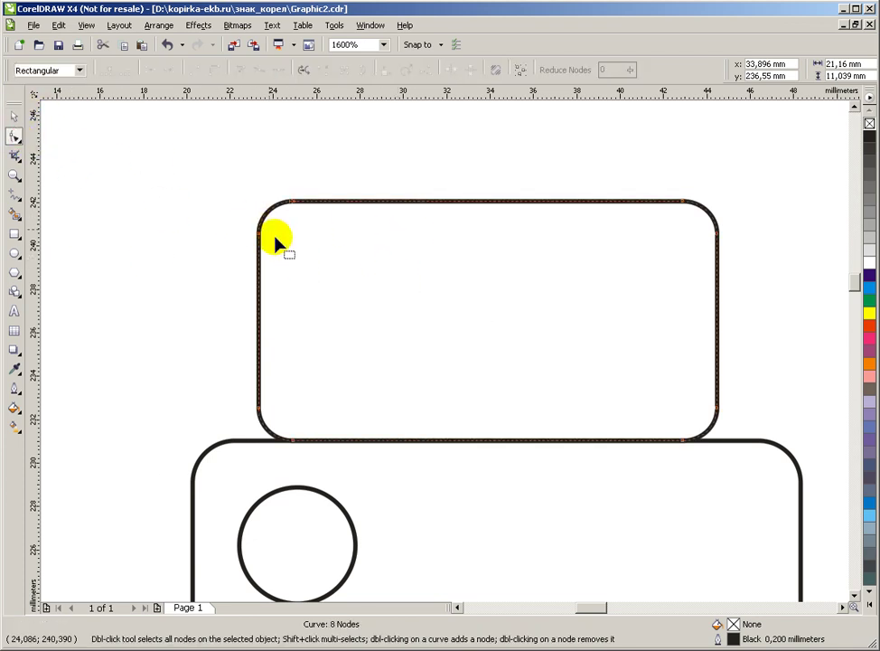
pyautogui.scroll(1, 444, 349)
pyautogui.scroll(-1, 442, 350)
pyautogui.moveTo(394, 290); pyautogui.dragTo(540, 408)
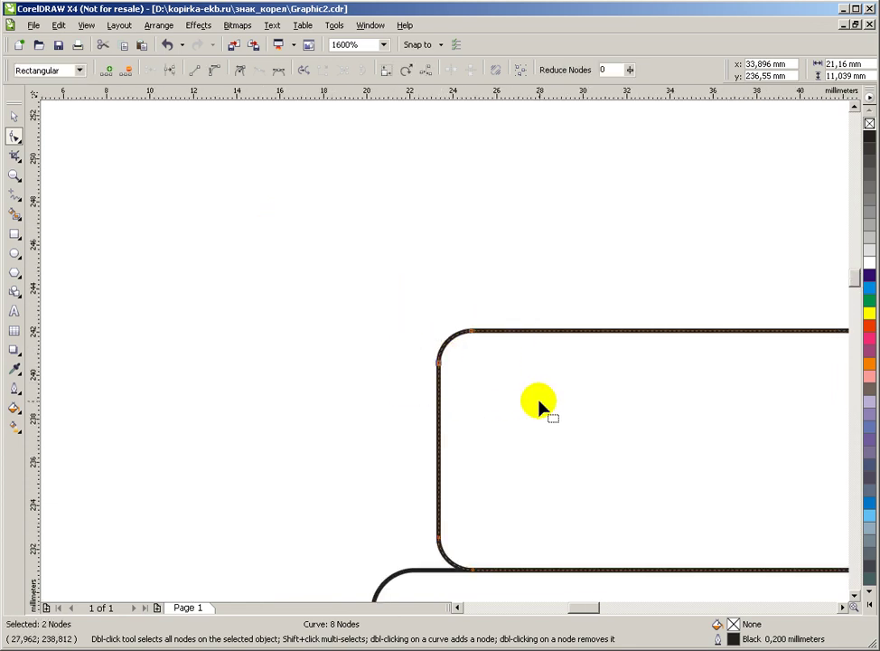
pyautogui.moveTo(467, 339); pyautogui.dragTo(449, 318)
pyautogui.hotkey('ctrl', 'z')
pyautogui.hotkey('ctrl', 'z')
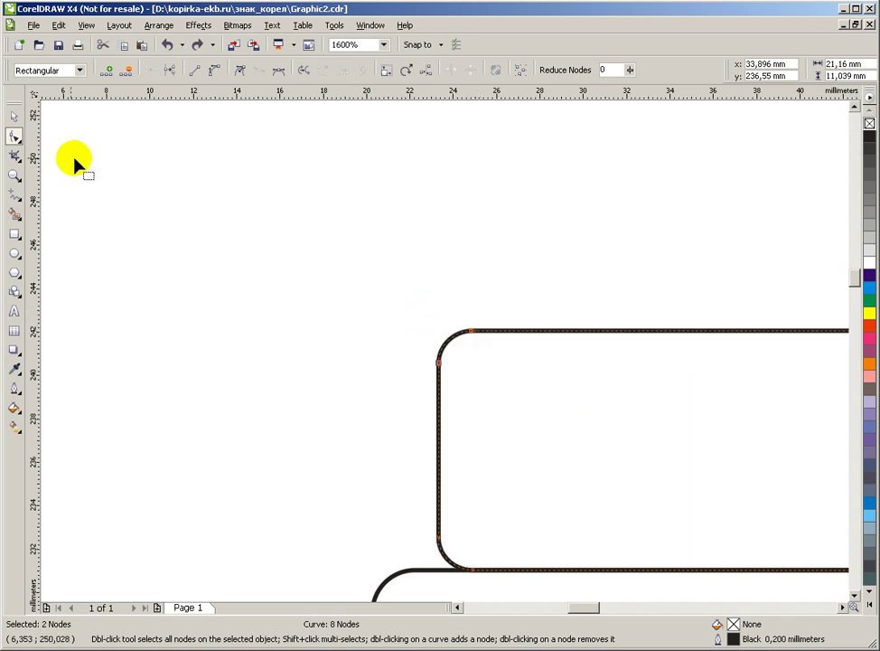
# Step: Slant the cabin's left side by moving both upper-left corner nodes horizontally inward by about 2.4 mm
pyautogui.click(13, 116)
pyautogui.click(467, 357)
pyautogui.click(441, 373)
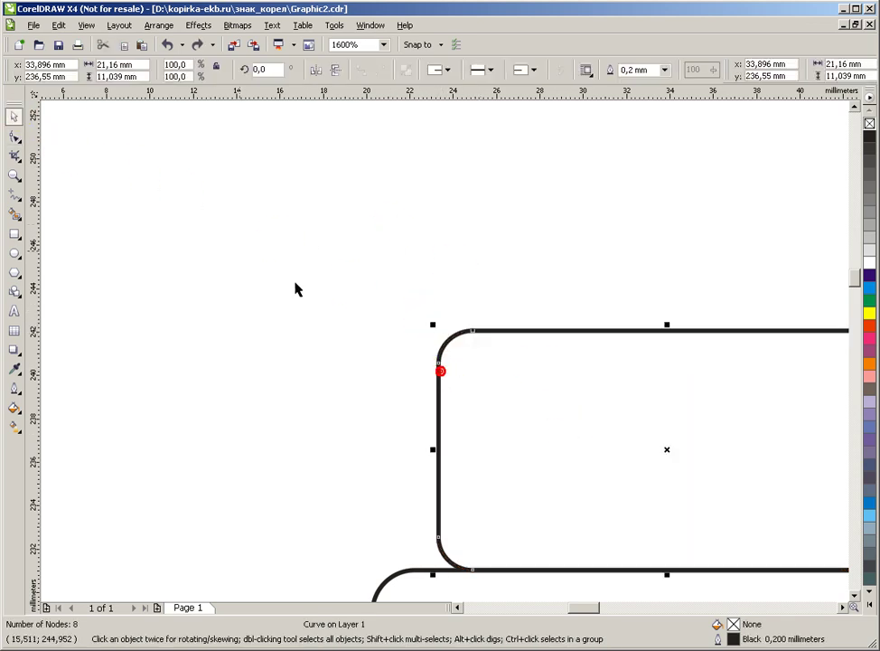
pyautogui.click(15, 137)
pyautogui.moveTo(375, 279); pyautogui.dragTo(519, 391)
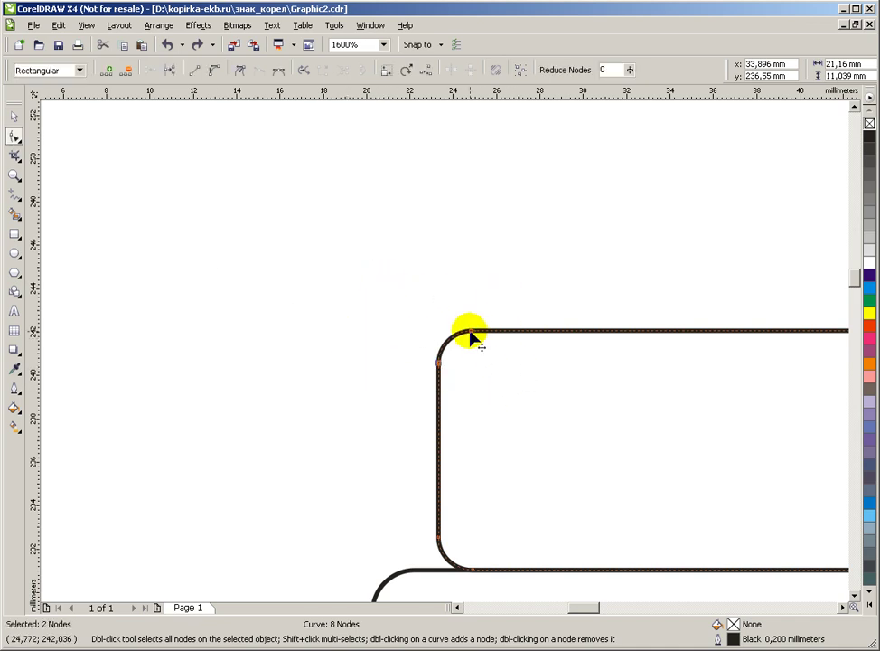
pyautogui.moveTo(380, 262); pyautogui.dragTo(480, 345)
pyautogui.moveTo(472, 331); pyautogui.dragTo(521, 336)
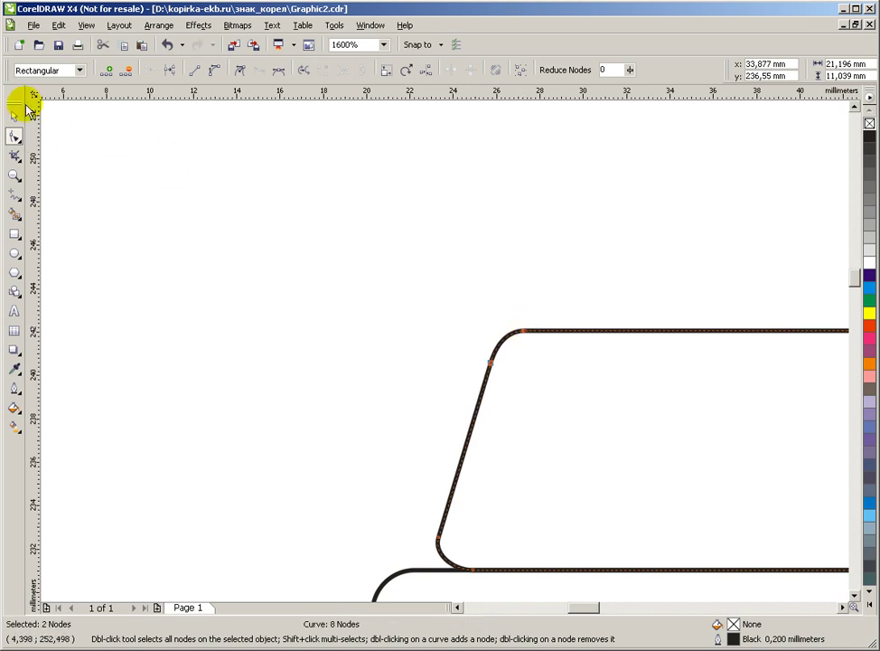
pyautogui.click(13, 116)
# Step: Draw a straight line about 4.2 mm long that continues the cabin's slanted edge down to the car body
pyautogui.scroll(-2, 434, 326)
pyautogui.scroll(1, 488, 397)
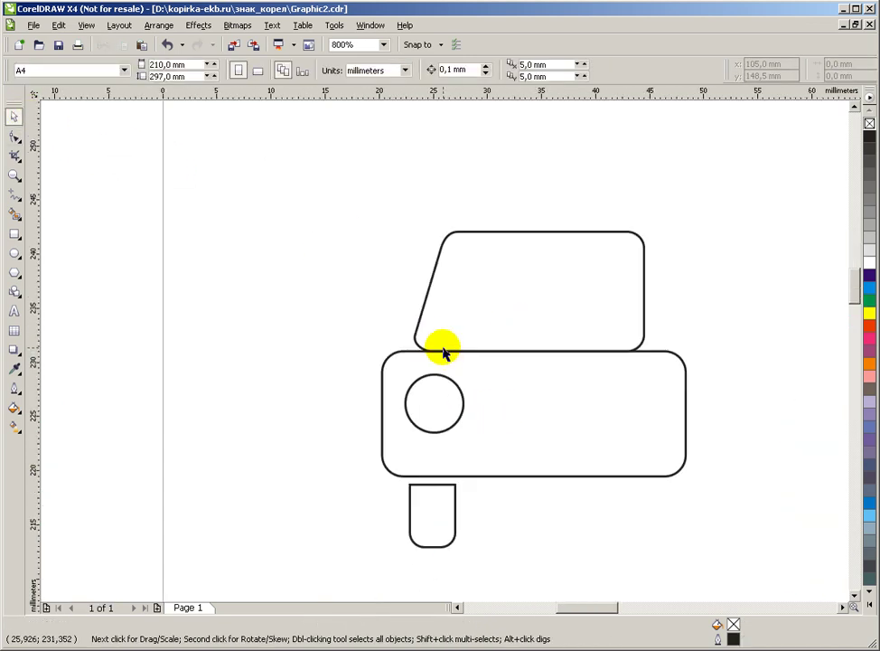
pyautogui.scroll(1, 445, 352)
pyautogui.scroll(1, 298, 276)
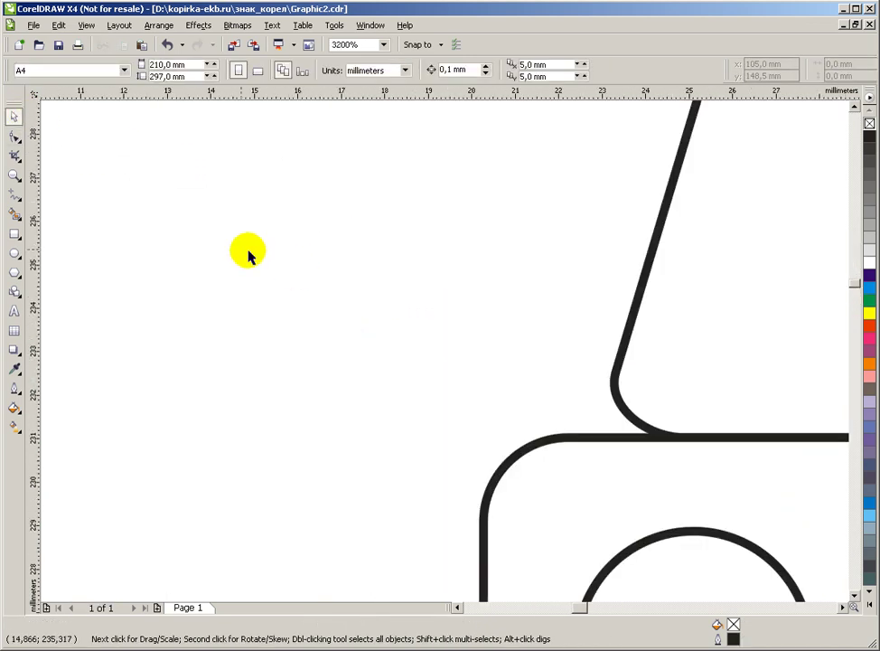
pyautogui.click(13, 193)
pyautogui.click(643, 267)
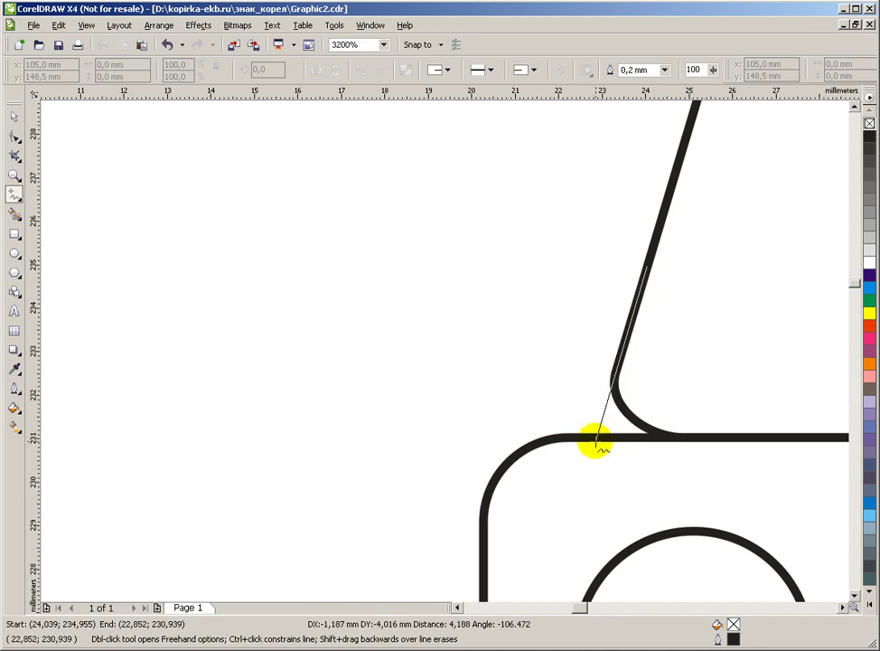
pyautogui.click(596, 442)
pyautogui.click(14, 115)
pyautogui.click(420, 210)
pyautogui.scroll(-2, 411, 357)
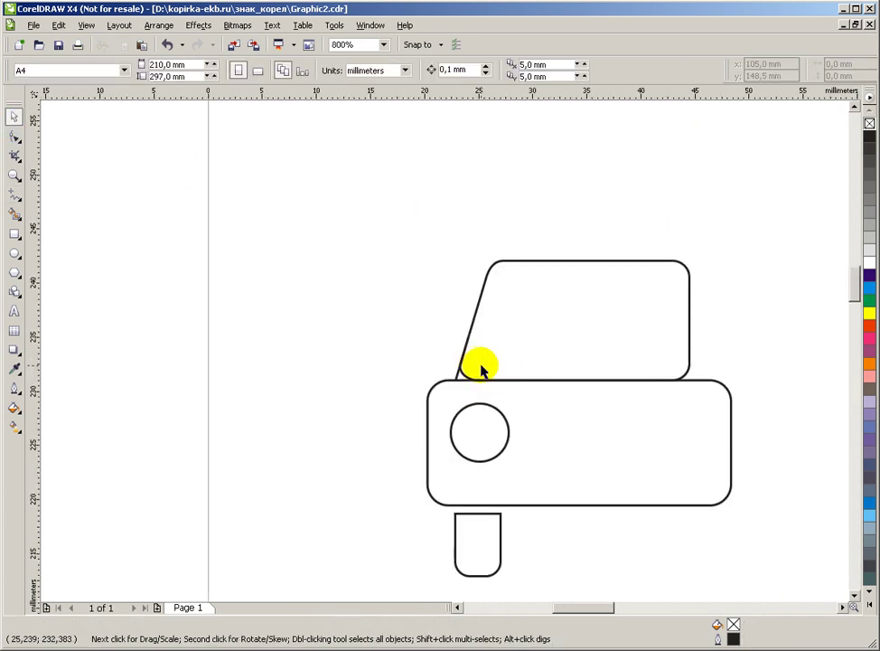
# Step: Draw a vertical line about 31 mm long from the middle of the body's bottom edge past the roof, and extend it below the body
pyautogui.click(16, 194)
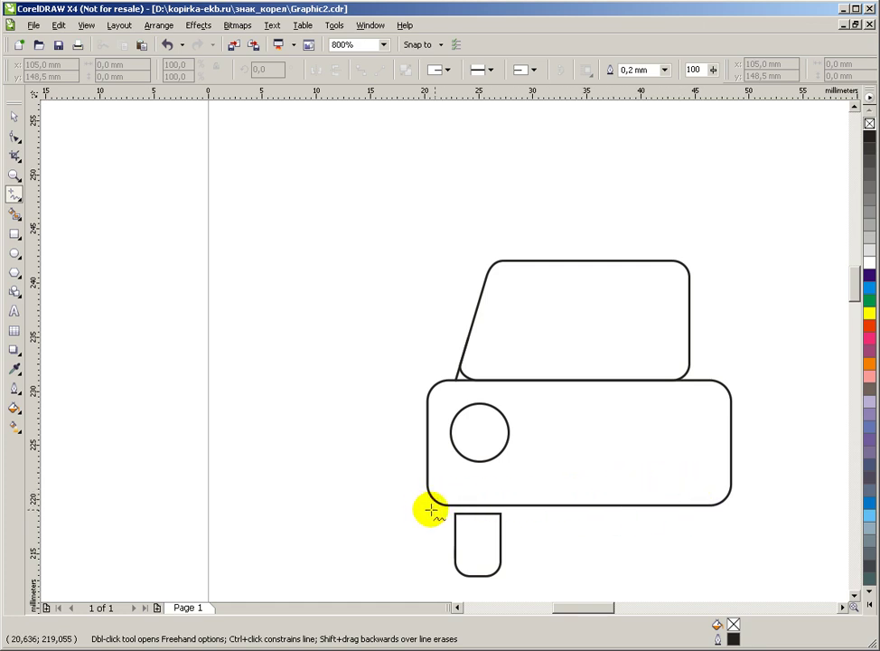
pyautogui.click(578, 504)
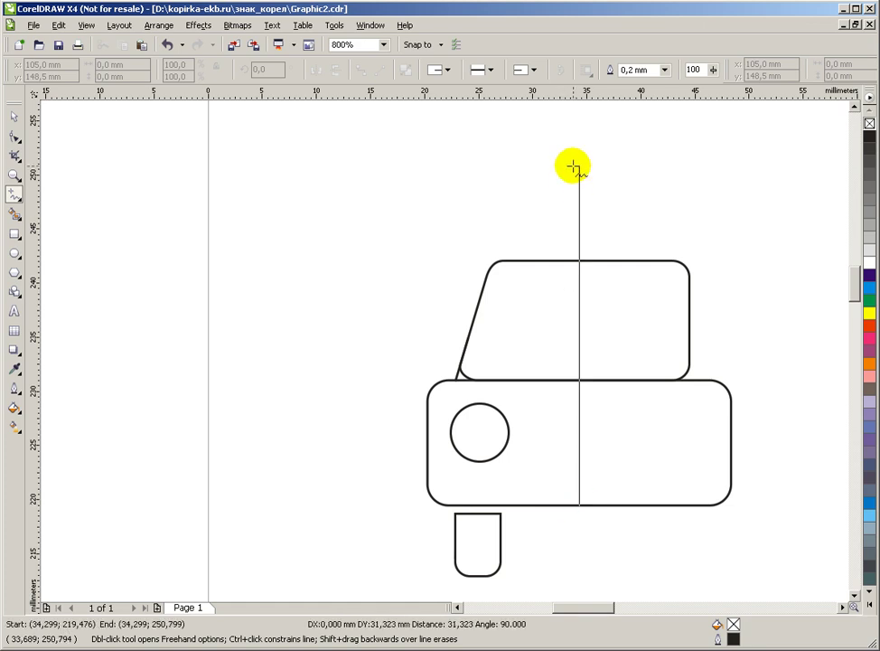
pyautogui.click(575, 163)
pyautogui.click(10, 114)
pyautogui.click(444, 302)
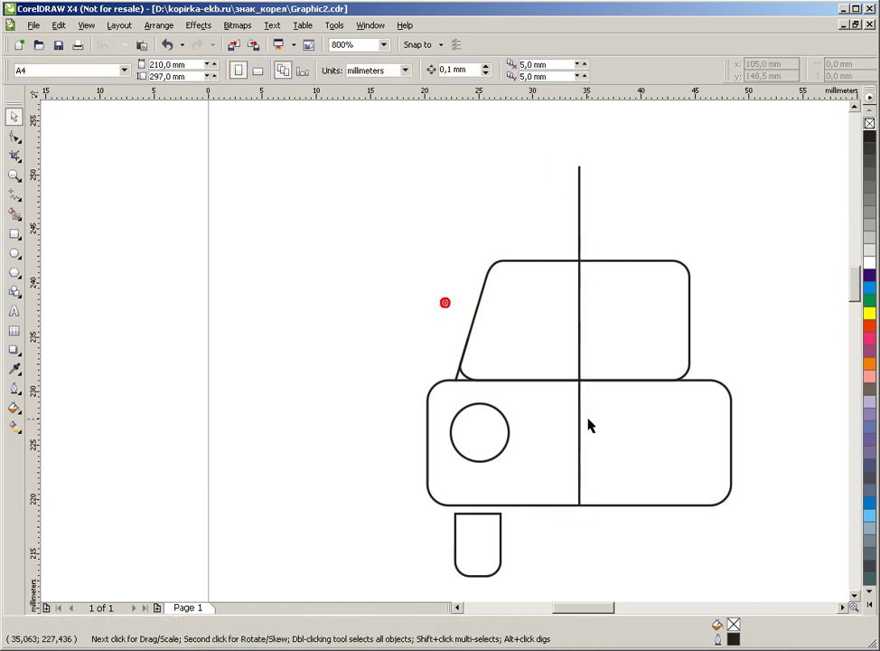
pyautogui.click(583, 443)
pyautogui.scroll(1, 599, 516)
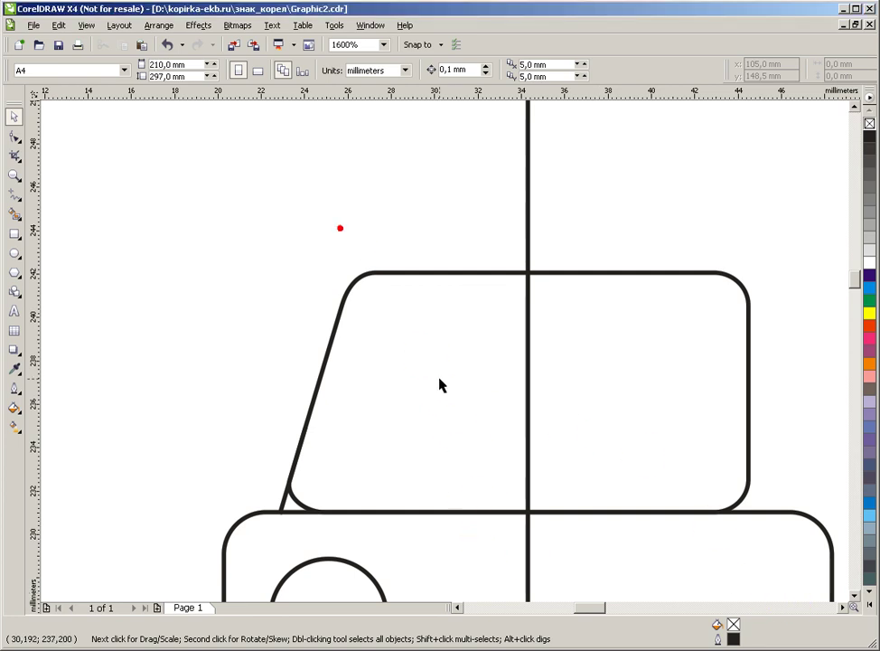
# Step: Try to move the cabin shape upward off the car body
pyautogui.scroll(-2, 443, 358)
pyautogui.scroll(1, 444, 356)
pyautogui.click(445, 351)
pyautogui.moveTo(445, 350); pyautogui.dragTo(442, 306)
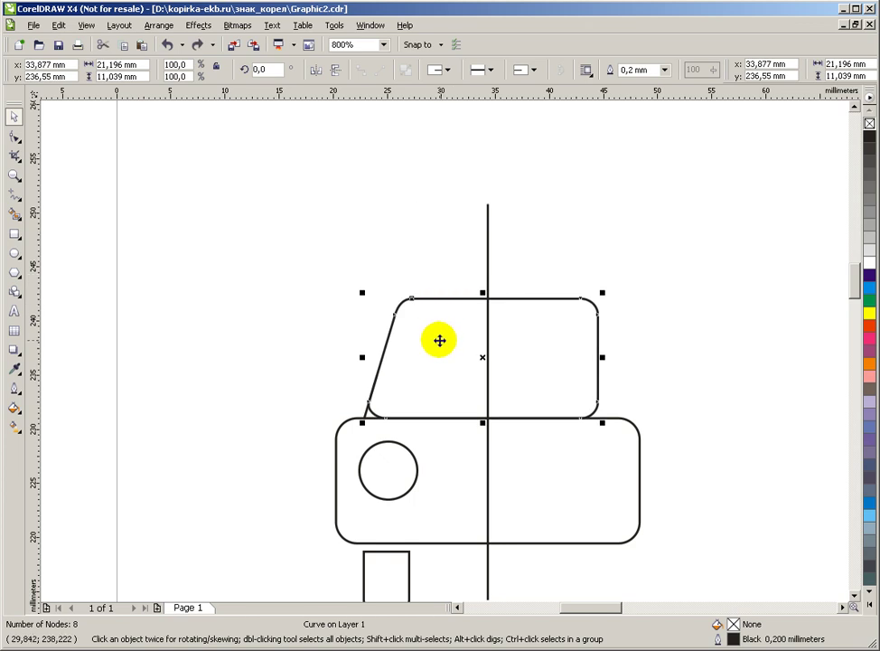
# Step: Make a copy of the cabin outline scaled to 86.6% about its centre and shift it slightly down and left as the window
pyautogui.scroll(1, 442, 349)
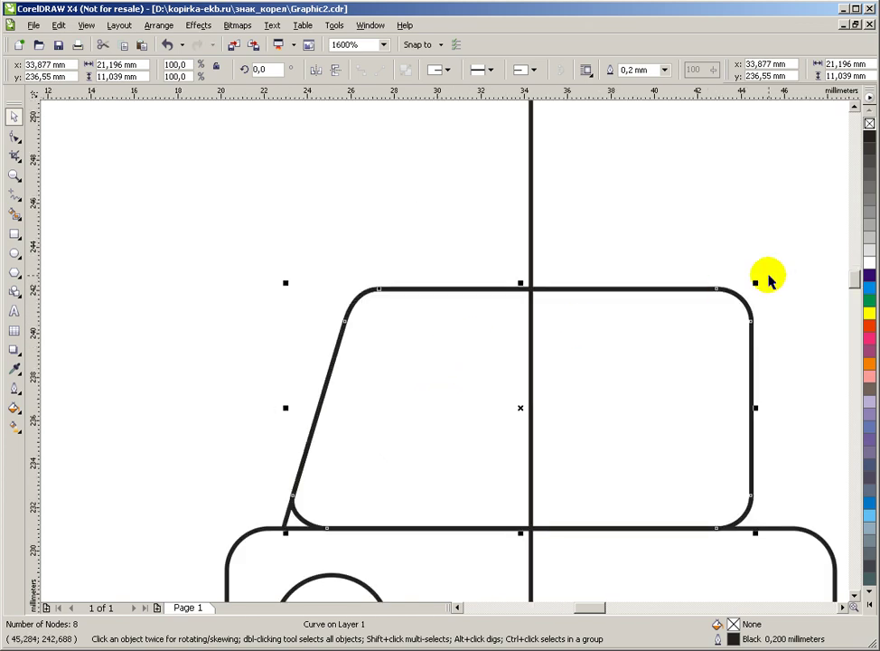
pyautogui.moveTo(757, 283); pyautogui.dragTo(726, 295)
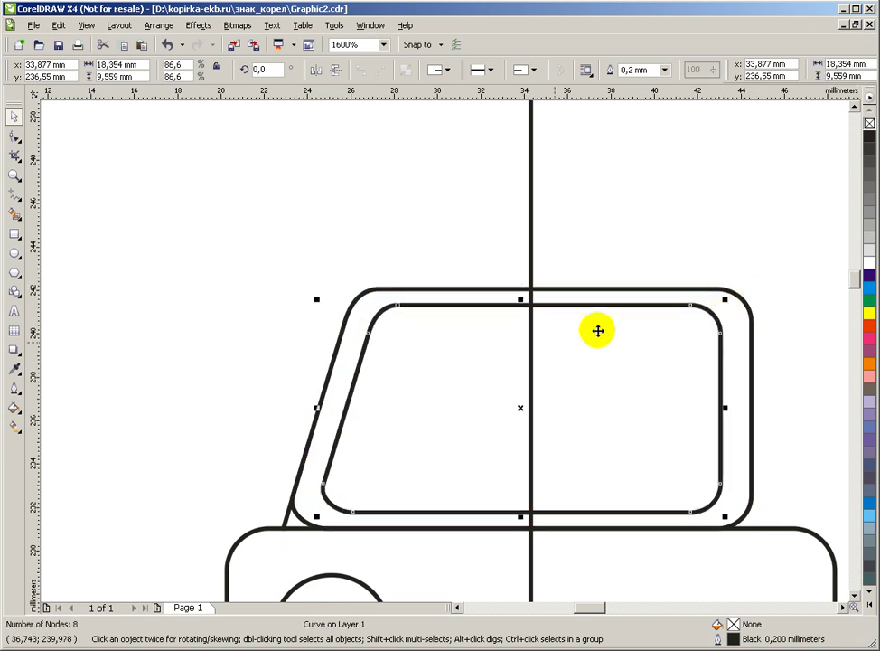
pyautogui.scroll(1, 533, 312)
pyautogui.moveTo(422, 240); pyautogui.dragTo(405, 261)
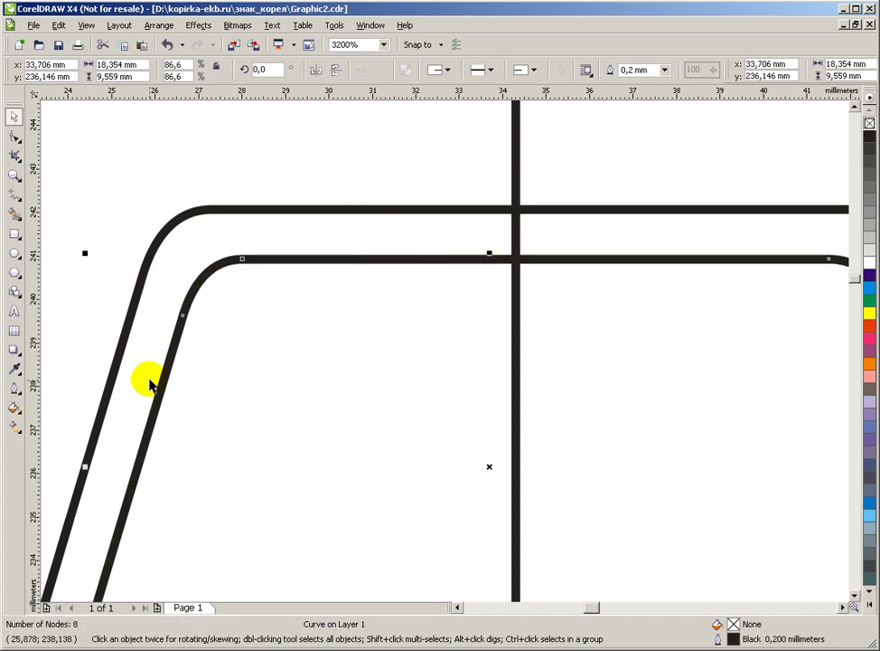
# Step: Copy the short slanted line at the cabin's lower left corner about 1.1 mm to the right, onto the window's slanted edge
pyautogui.scroll(-1, 295, 283)
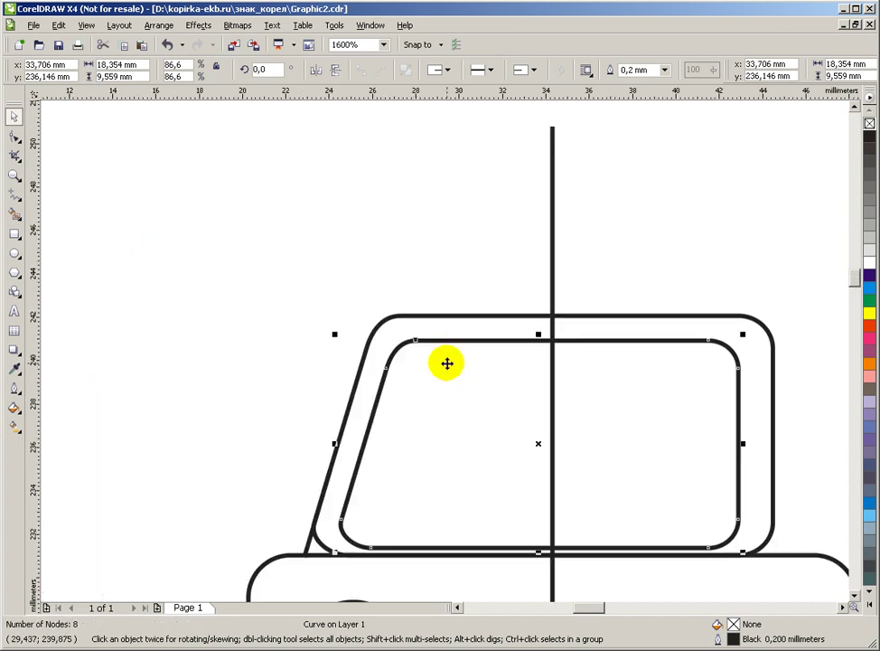
pyautogui.scroll(-1, 417, 393)
pyautogui.scroll(1, 450, 348)
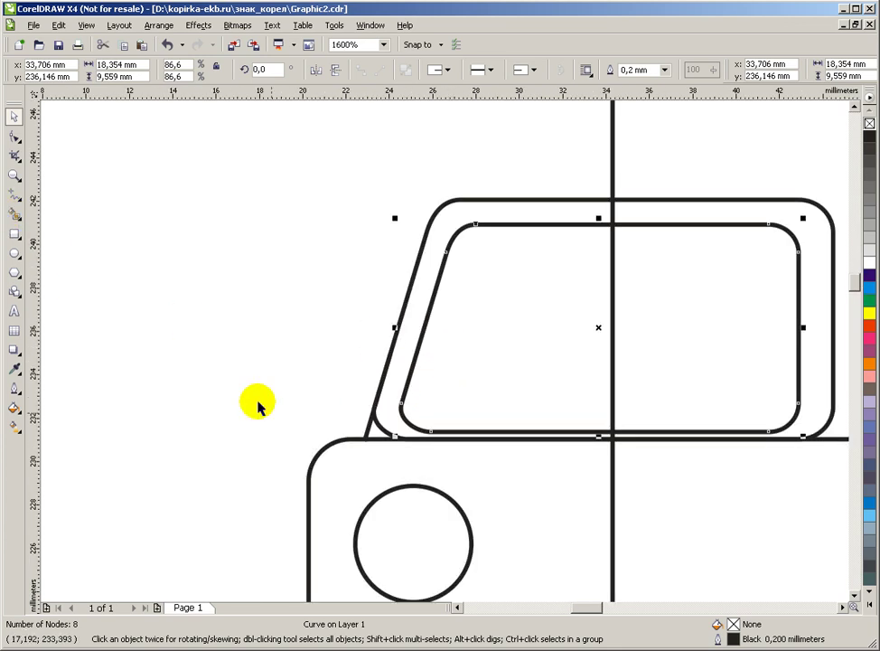
pyautogui.click(367, 430)
pyautogui.moveTo(378, 432)
pyautogui.mouseDown()
pyautogui.moveTo(330, 427)
pyautogui.moveTo(331, 408)
pyautogui.moveTo(387, 434)
pyautogui.mouseUp()
pyautogui.scroll(1, 384, 397)
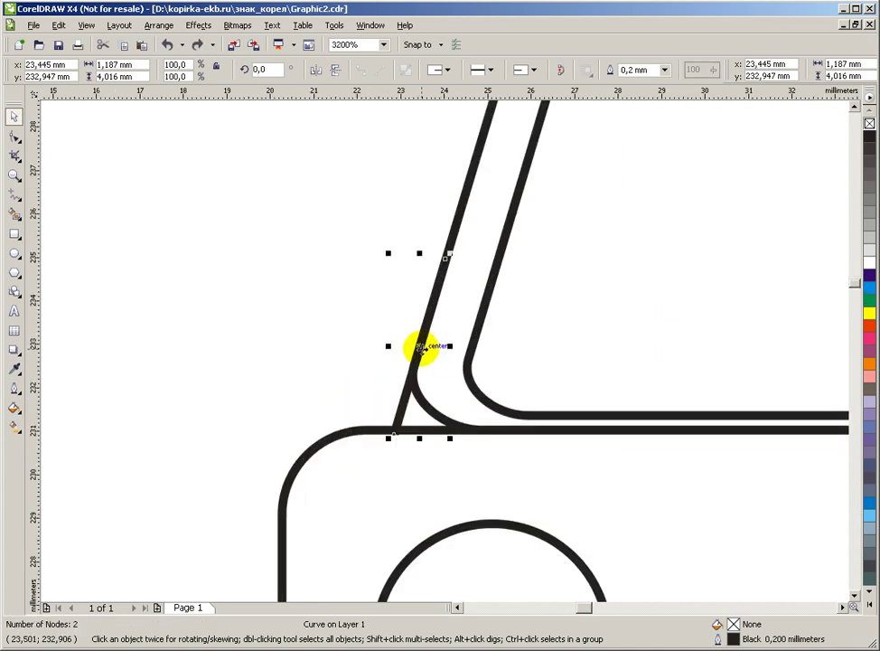
pyautogui.moveTo(420, 347); pyautogui.dragTo(469, 351)
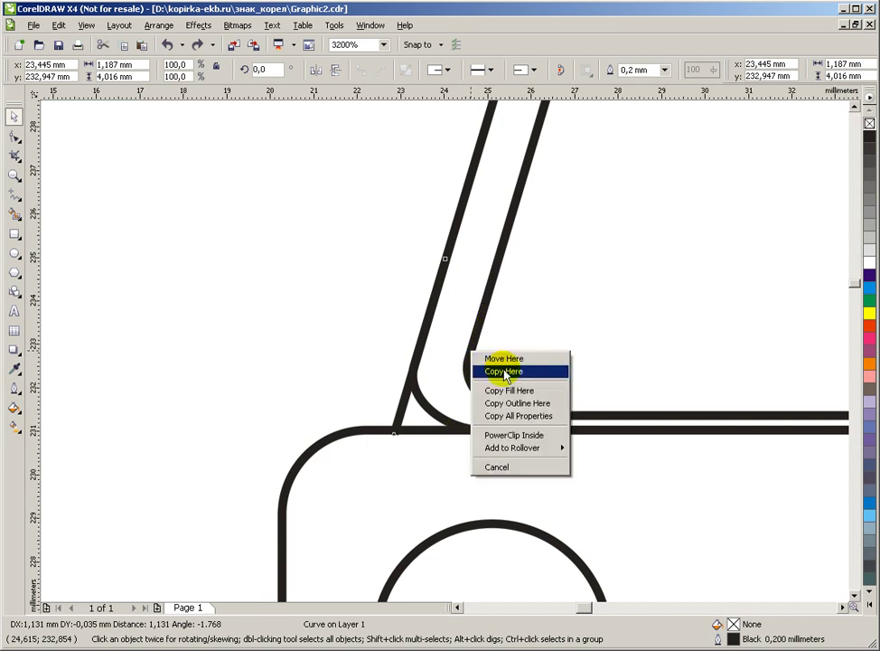
pyautogui.click(505, 371)
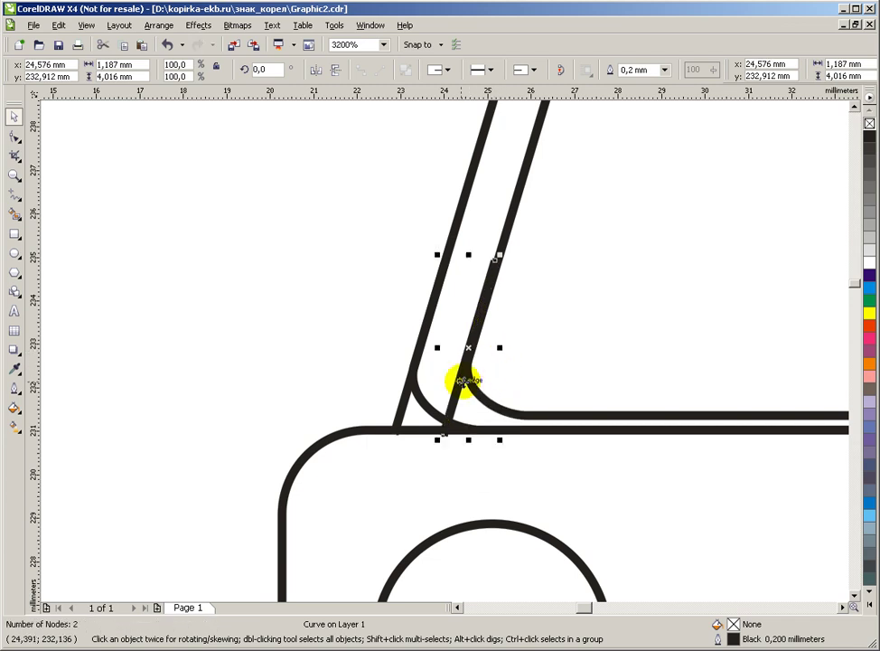
# Step: Nudge the copied line slightly right and down so it lines up exactly with the window's slanted edge
pyautogui.scroll(2, 444, 352)
pyautogui.scroll(2, 348, 434)
pyautogui.moveTo(323, 427); pyautogui.dragTo(331, 433)
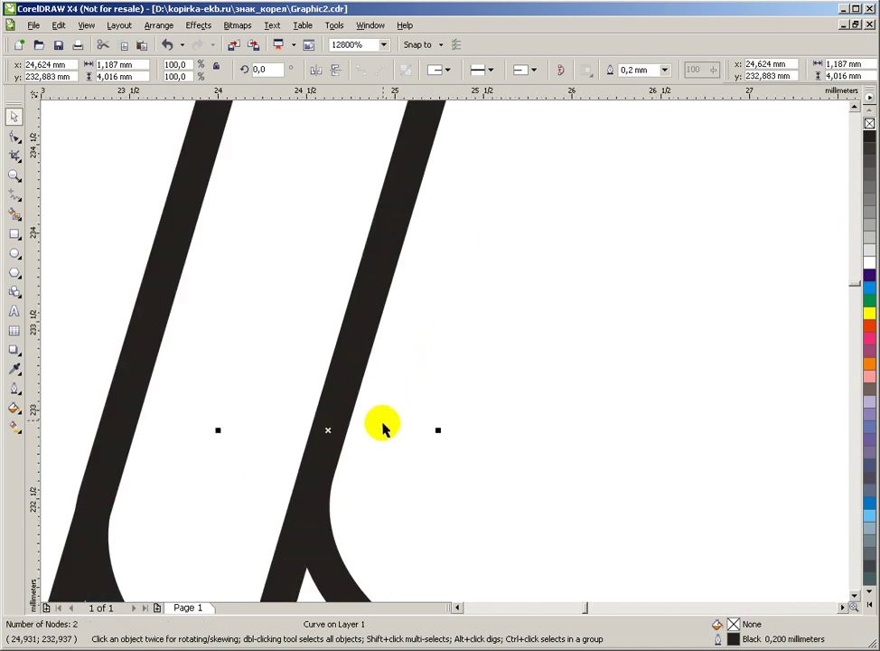
pyautogui.scroll(-2, 380, 434)
pyautogui.click(328, 298)
pyautogui.scroll(-2, 449, 360)
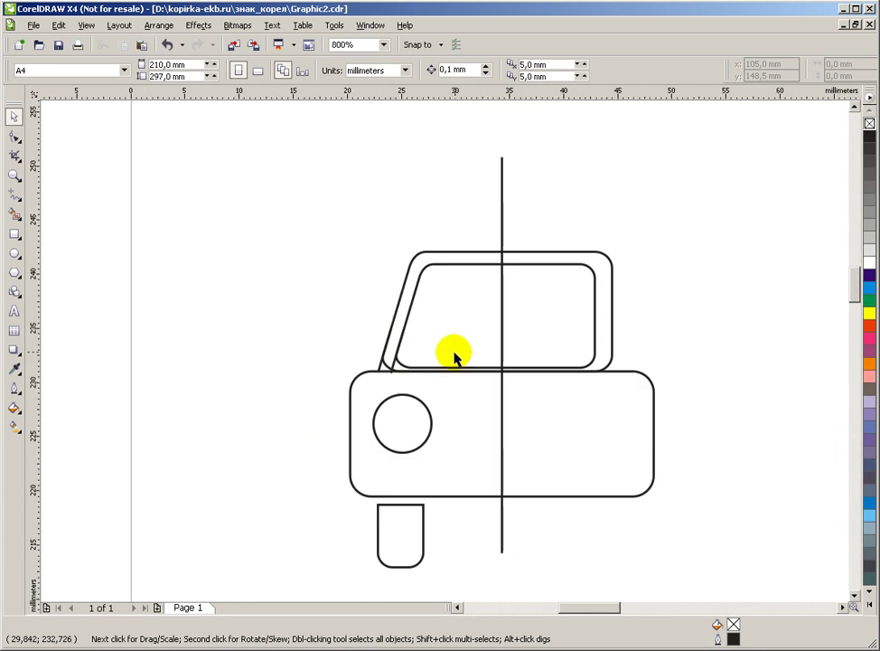
# Step: Smart-fill the left half of the roof and pillar strip, plus the small corner at the pillar's foot, with Desert Blue and a 0.2 mm outline
pyautogui.scroll(1, 456, 351)
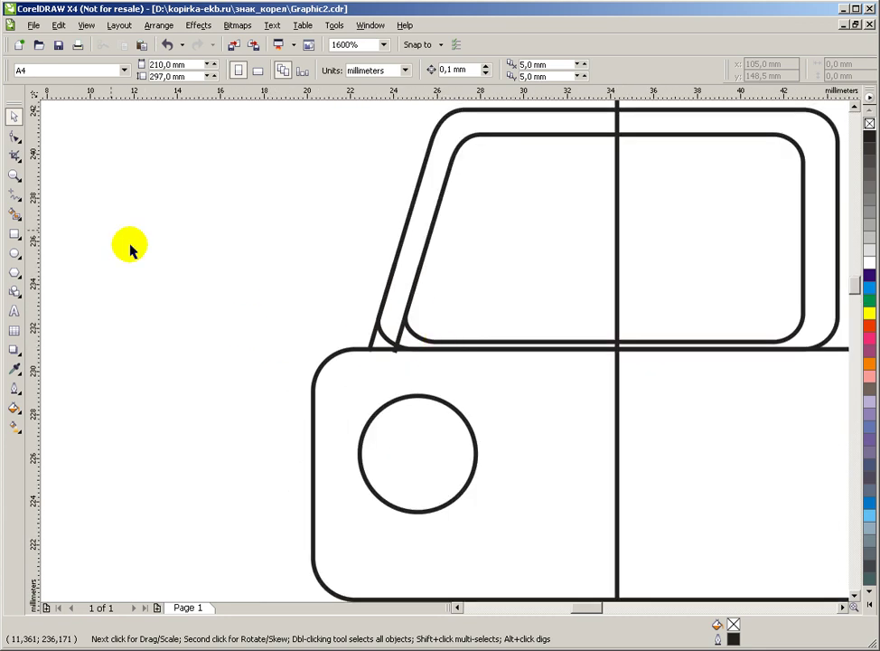
pyautogui.click(15, 215)
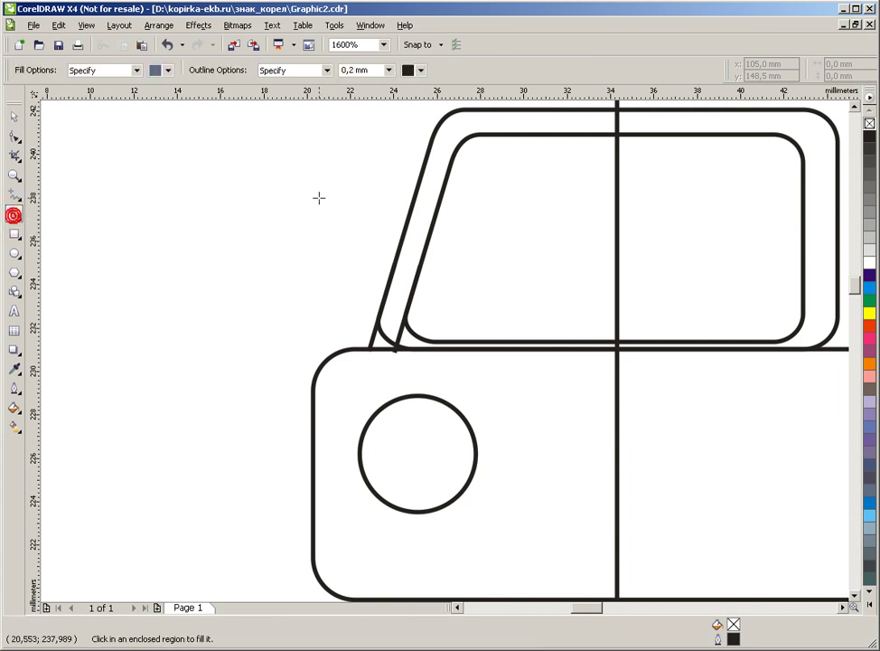
pyautogui.scroll(-1, 482, 191)
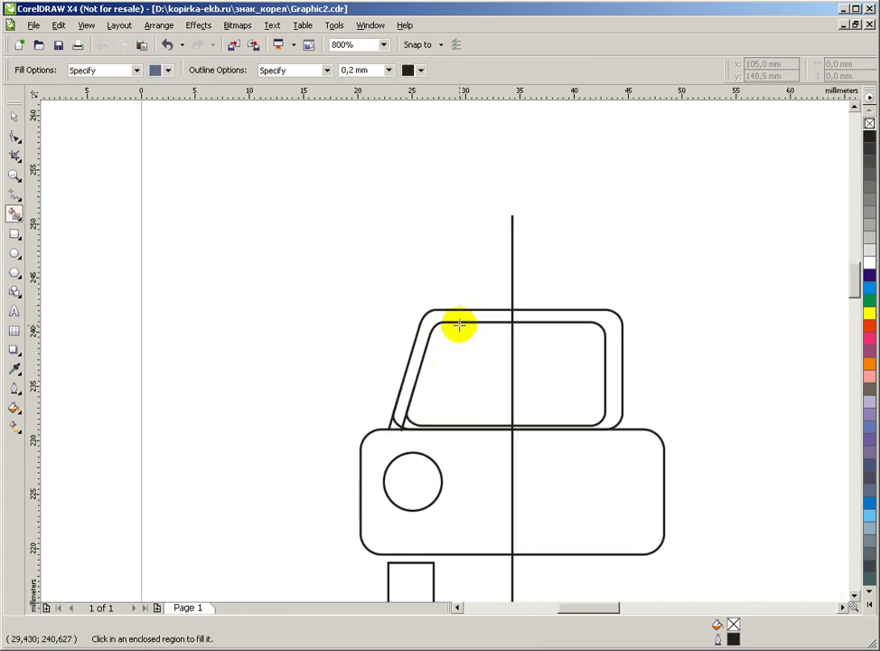
pyautogui.scroll(1, 459, 325)
pyautogui.click(453, 332)
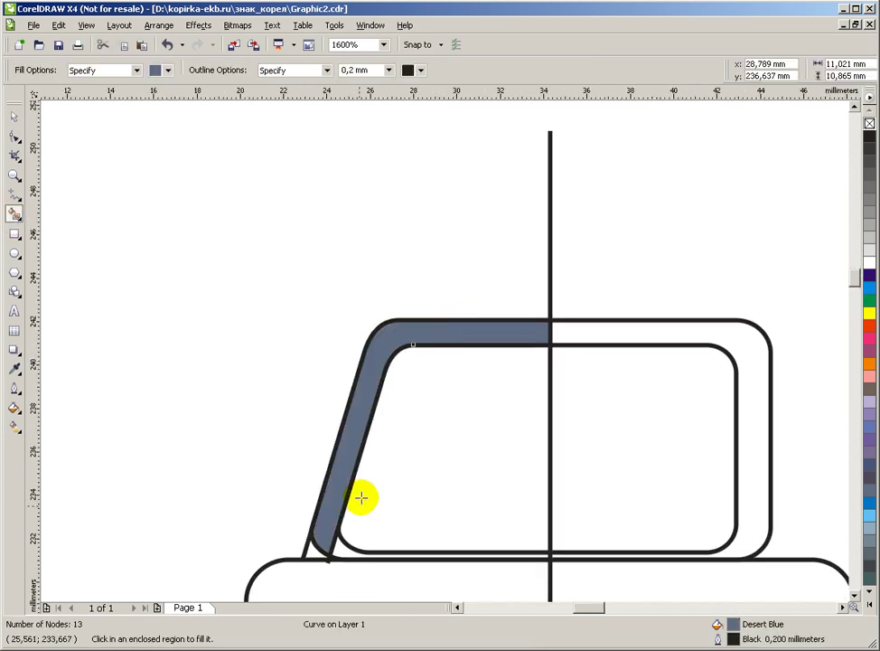
pyautogui.scroll(1, 445, 350)
pyautogui.click(437, 353)
pyautogui.scroll(-2, 485, 378)
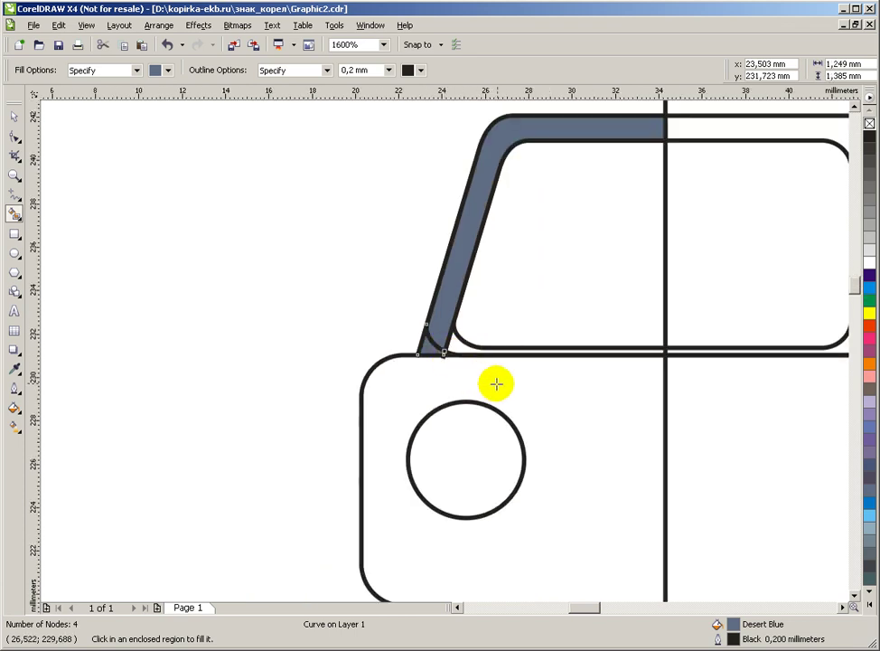
# Step: Smart-fill the left half of the car body around the headlight and the wheel below it with the same blue
pyautogui.click(501, 377)
pyautogui.scroll(-1, 452, 435)
pyautogui.scroll(1, 452, 435)
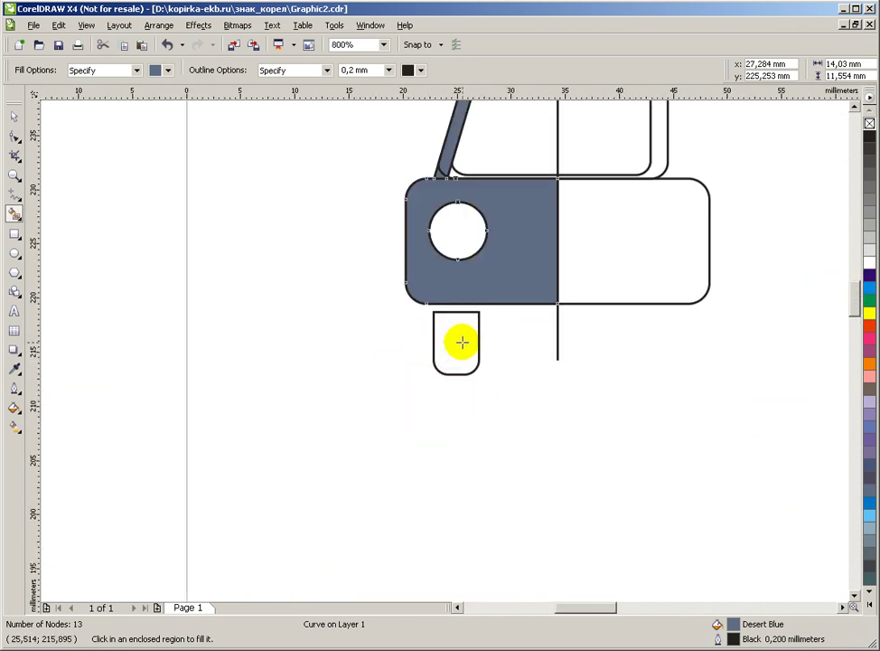
pyautogui.click(462, 341)
pyautogui.scroll(-1, 436, 353)
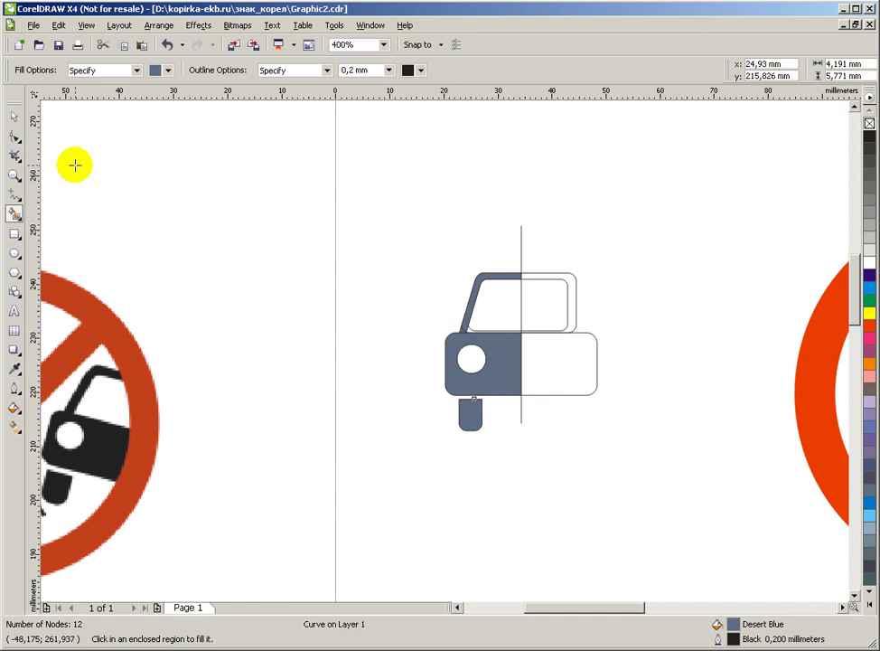
# Step: Select the four filled pieces together and move them about 16 mm left and 17 mm up, off the construction outlines
pyautogui.click(14, 116)
pyautogui.scroll(1, 463, 276)
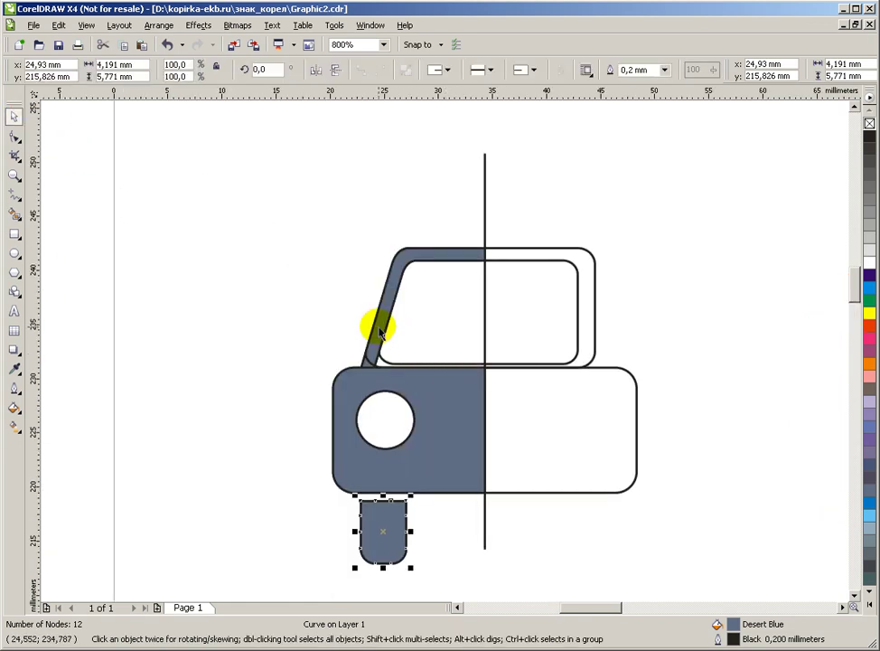
pyautogui.scroll(1, 384, 332)
pyautogui.click(439, 341)
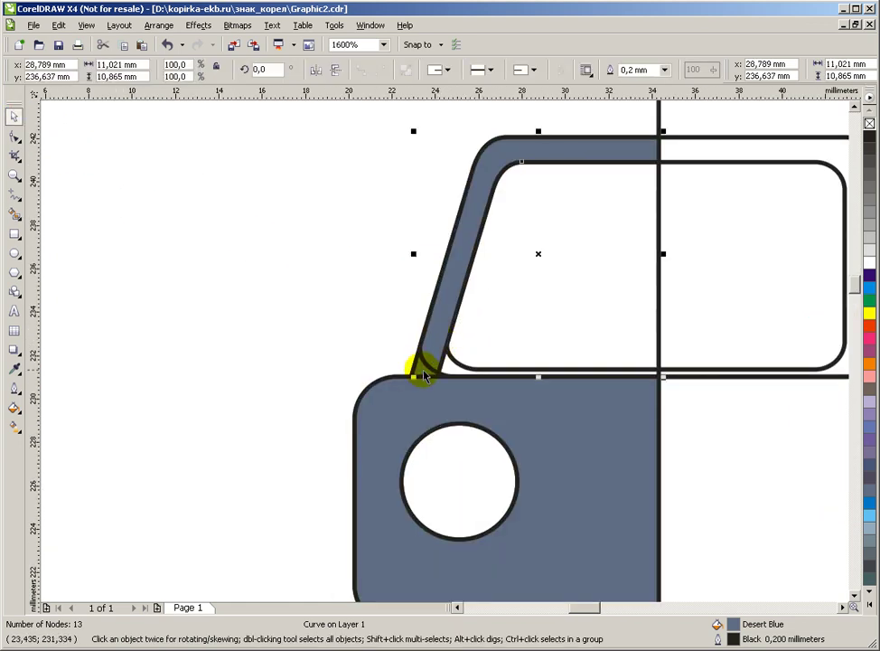
pyautogui.keyDown('shift'); pyautogui.click(421, 375); pyautogui.keyUp('shift')
pyautogui.keyDown('shift'); pyautogui.click(391, 408); pyautogui.keyUp('shift')
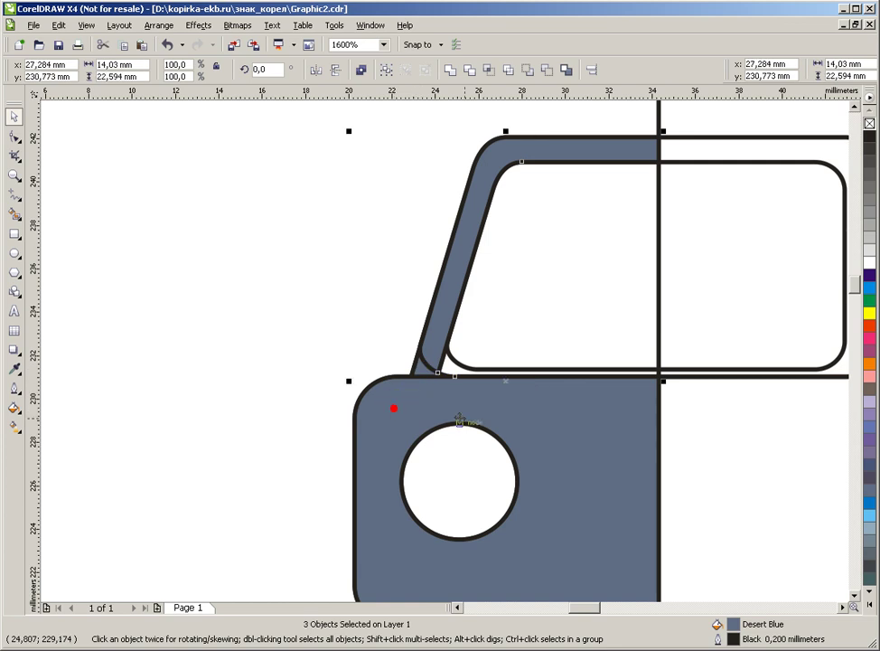
pyautogui.scroll(-2, 443, 352)
pyautogui.scroll(1, 443, 352)
pyautogui.scroll(-1, 442, 352)
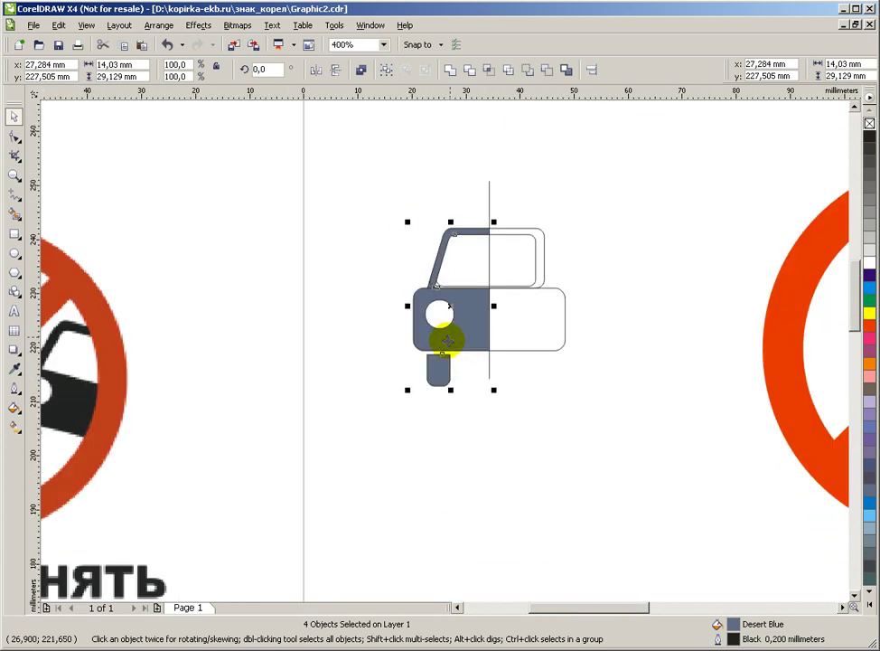
pyautogui.moveTo(450, 308); pyautogui.dragTo(361, 224)
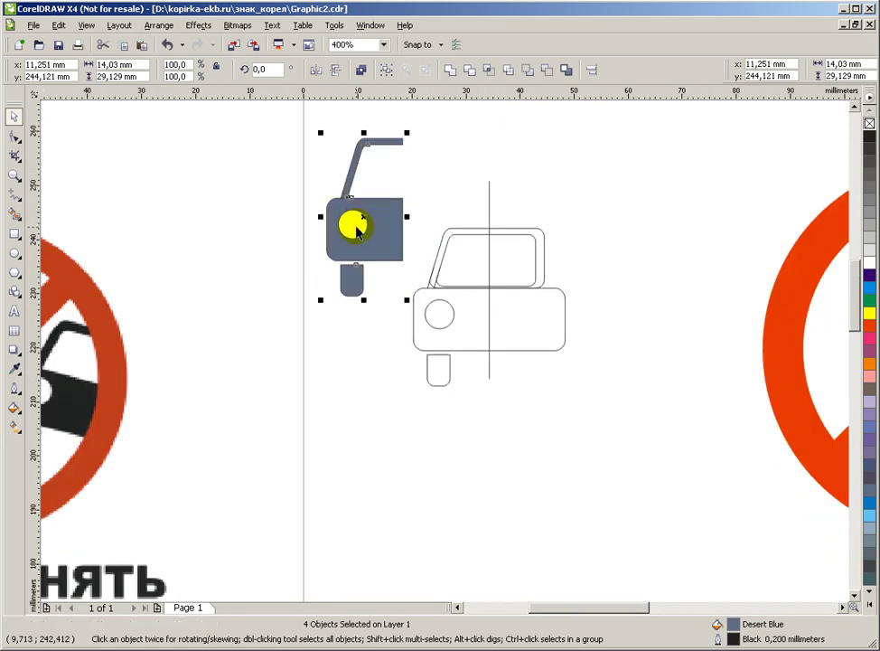
# Step: Weld the four selected blue pieces into a single half-car shape
pyautogui.scroll(2, 443, 353)
pyautogui.scroll(-2, 446, 354)
pyautogui.scroll(1, 445, 355)
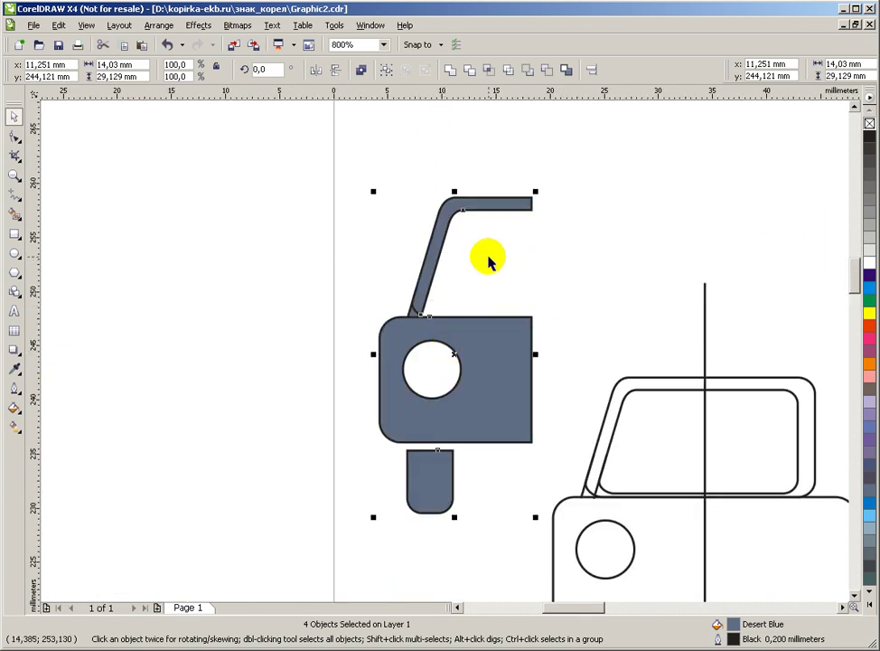
pyautogui.click(449, 70)
pyautogui.click(390, 178)
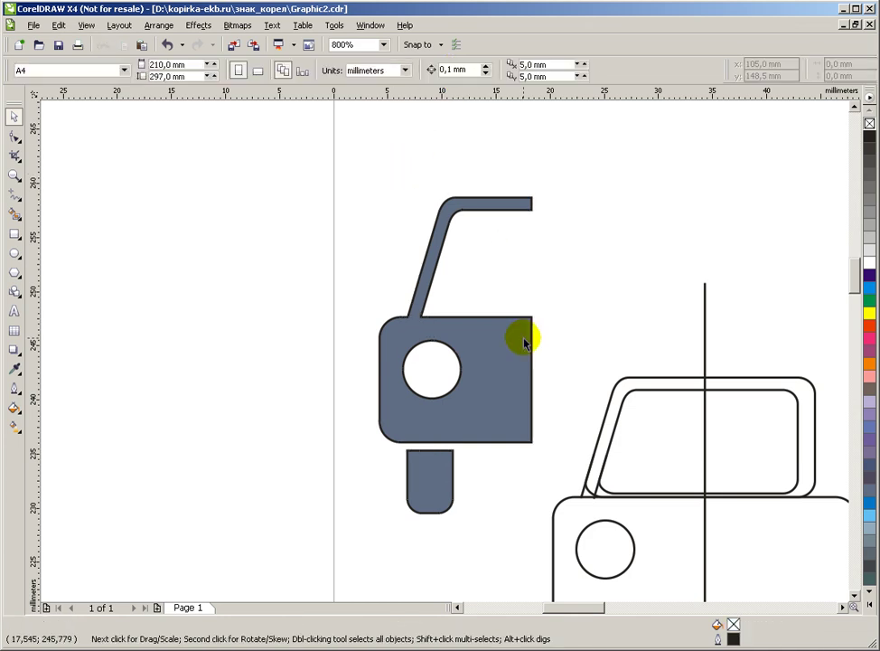
# Step: Fill the half-car shape with black and remove its outline
pyautogui.click(482, 361)
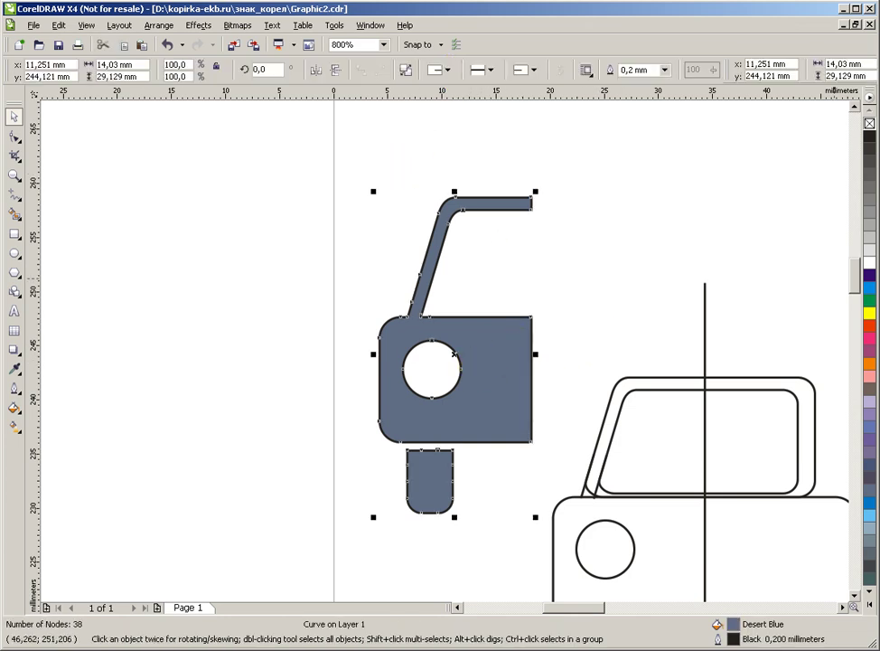
pyautogui.click(870, 135)
pyautogui.rightClick(867, 125)
pyautogui.click(653, 208)
pyautogui.scroll(-2, 434, 352)
pyautogui.scroll(1, 445, 350)
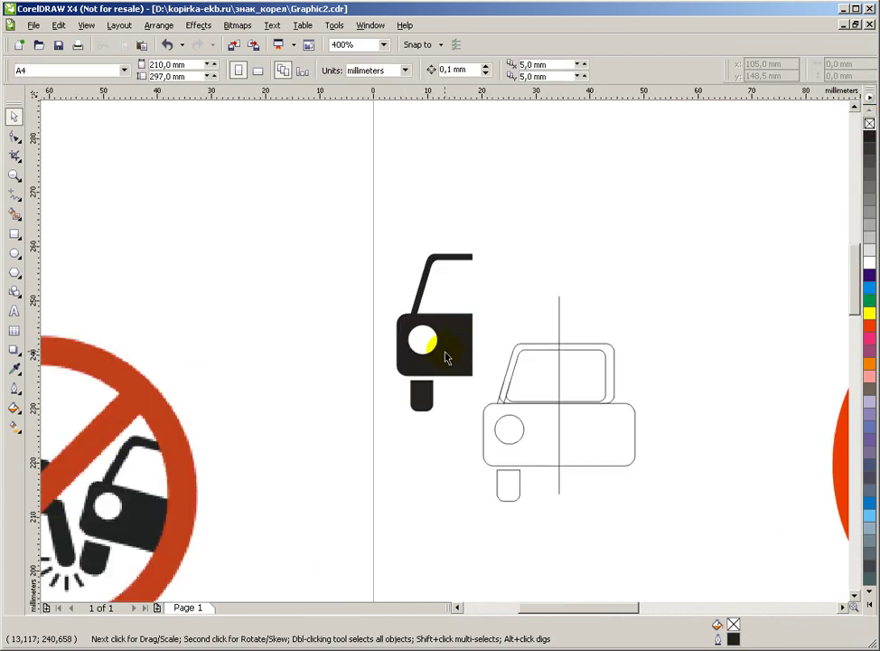
# Step: Delete all the leftover car construction outlines together with the vertical centre line
pyautogui.moveTo(680, 262)
pyautogui.mouseDown()
pyautogui.moveTo(568, 468)
pyautogui.moveTo(479, 527)
pyautogui.moveTo(483, 519)
pyautogui.mouseUp()
pyautogui.press('Delete')
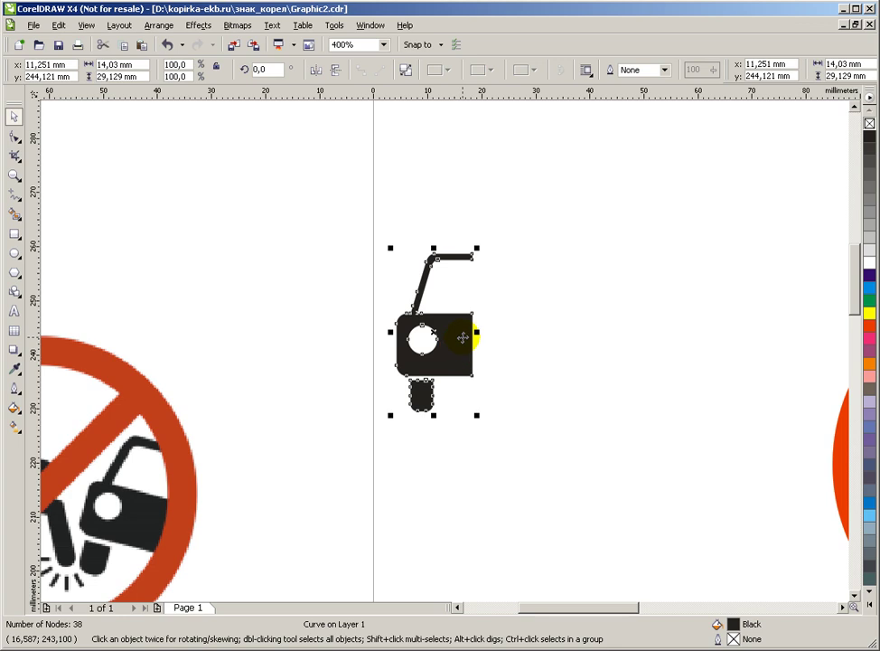
pyautogui.click(485, 318)
# Step: Copy the black half car about 28 mm to the right and mirror the copy horizontally
pyautogui.click(461, 333)
pyautogui.click(561, 324)
pyautogui.moveTo(457, 337); pyautogui.dragTo(619, 335)
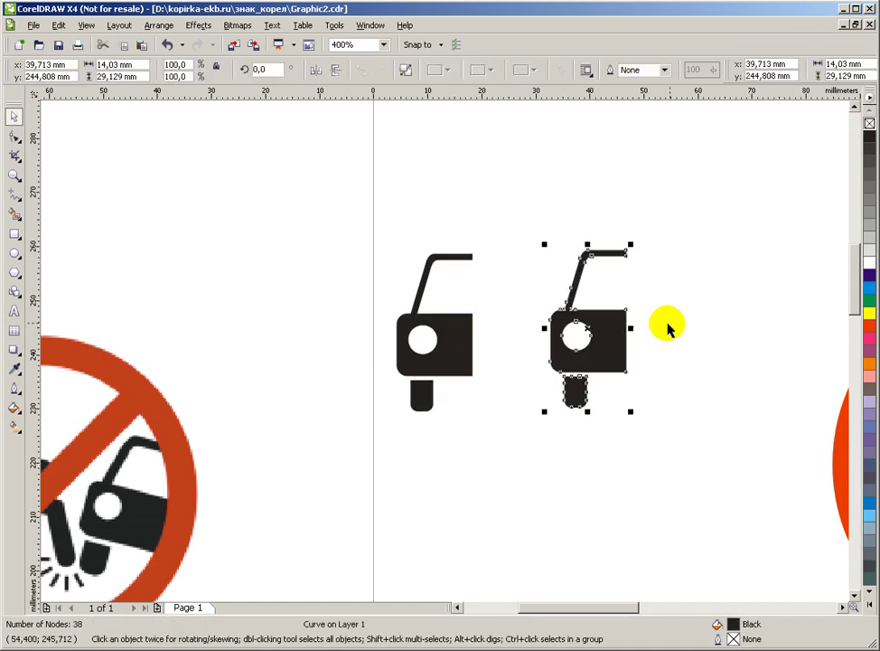
pyautogui.click(522, 258)
pyautogui.click(605, 329)
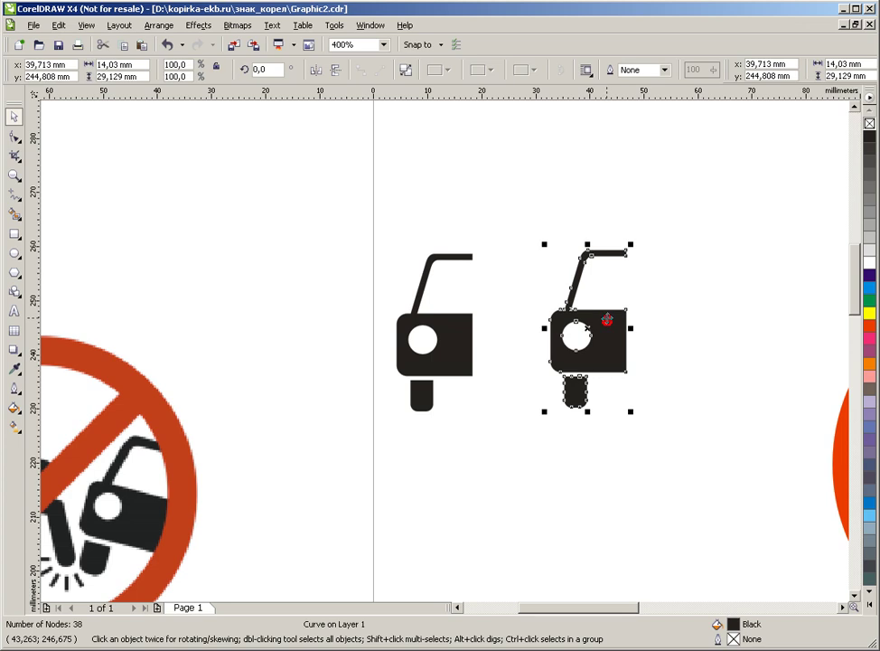
pyautogui.click(318, 72)
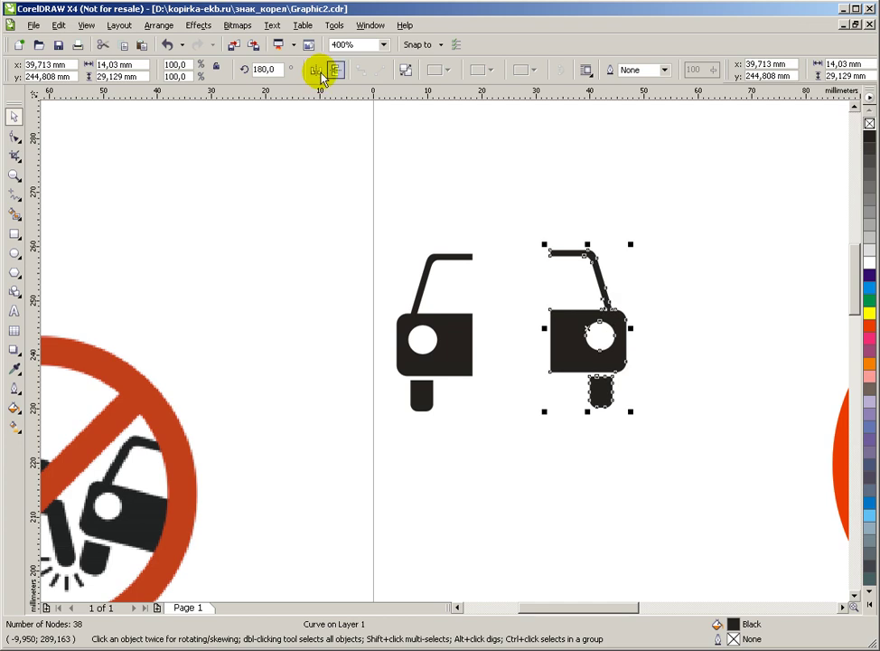
# Step: Move the mirrored half by its top inner roof node so that it snaps against the original half's roof end
pyautogui.click(490, 296)
pyautogui.scroll(2, 488, 298)
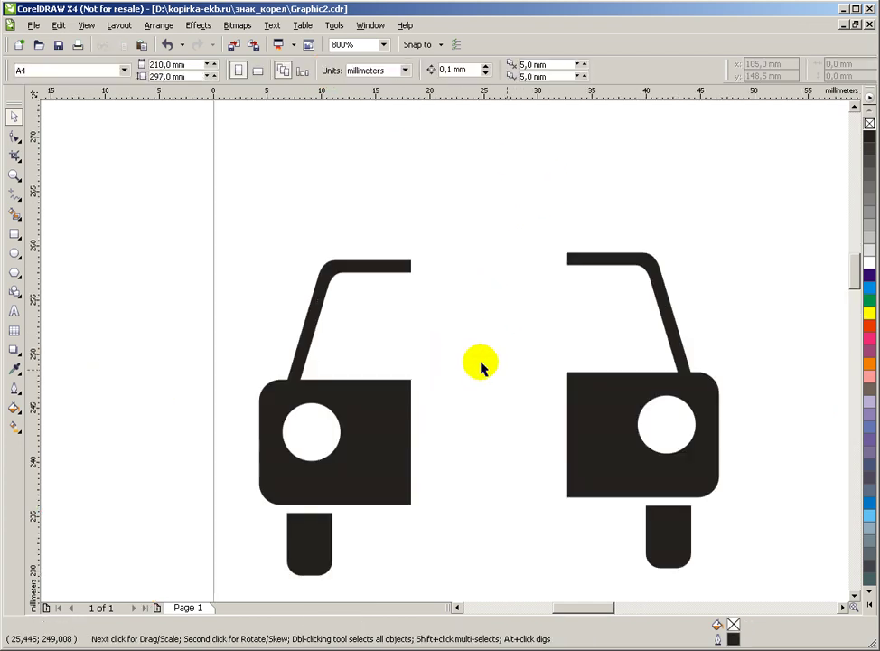
pyautogui.click(575, 408)
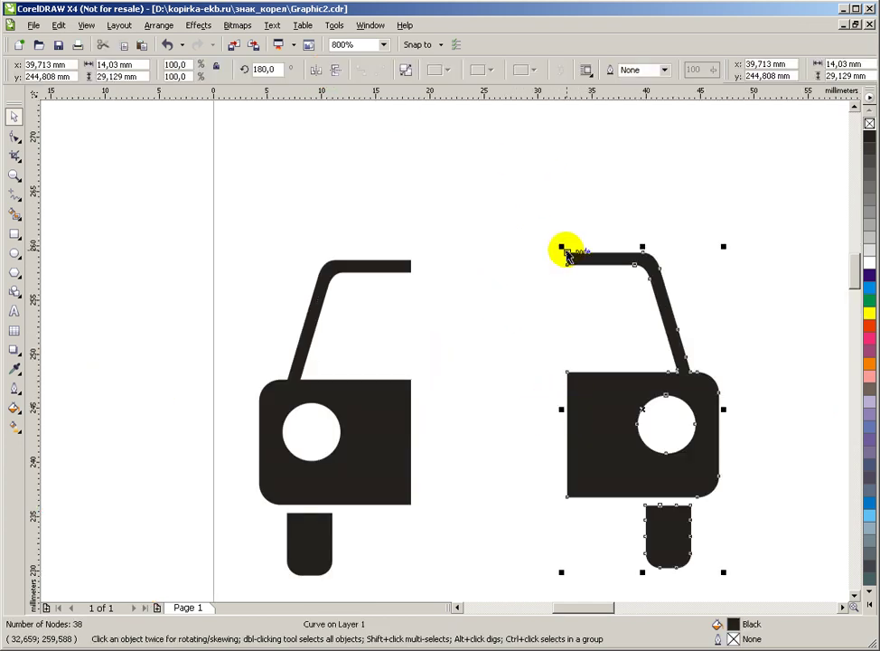
pyautogui.moveTo(565, 252); pyautogui.dragTo(412, 259)
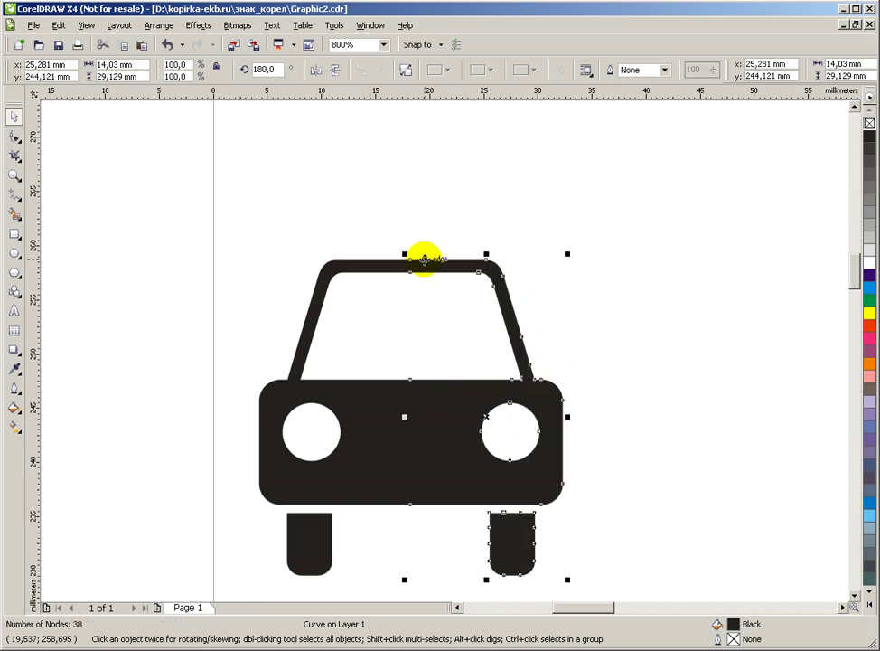
pyautogui.scroll(-2, 425, 307)
pyautogui.press('Escape')
pyautogui.scroll(1, 444, 357)
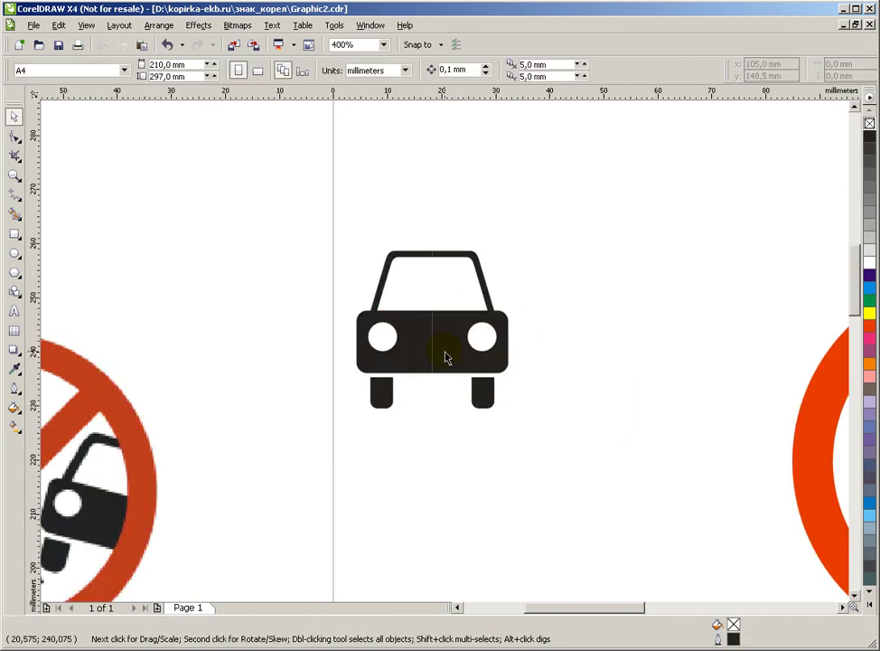
# Step: Select both car halves and weld them into one car shape
pyautogui.scroll(-1, 444, 353)
pyautogui.moveTo(371, 282); pyautogui.dragTo(512, 404)
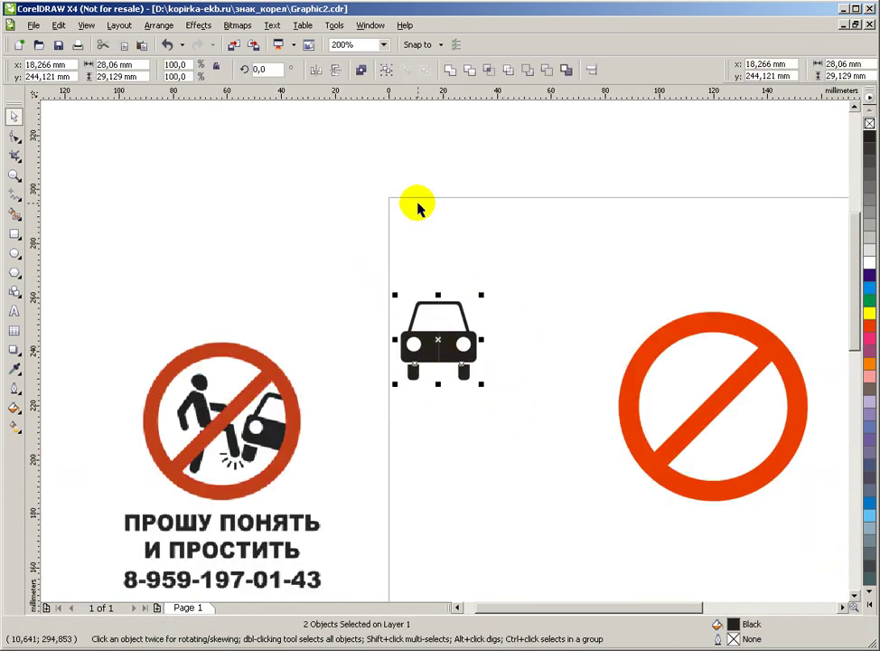
pyautogui.click(449, 71)
pyautogui.click(355, 256)
pyautogui.scroll(1, 448, 340)
pyautogui.scroll(-1, 445, 359)
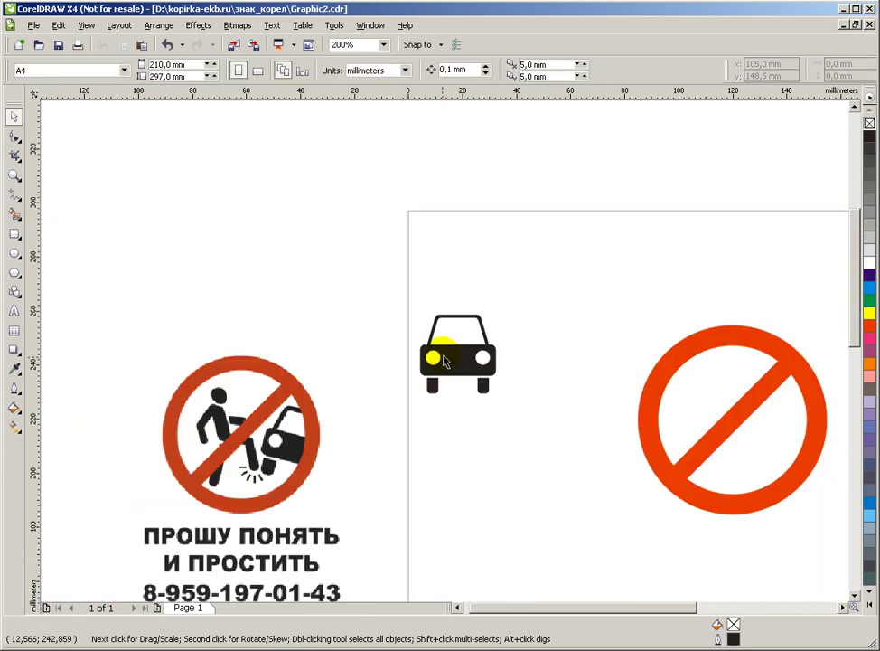
# Step: Try to reshape the car's roof by moving its upper nodes down and to the right, and undo it
pyautogui.scroll(1, 446, 358)
pyautogui.click(469, 347)
pyautogui.press('F10')
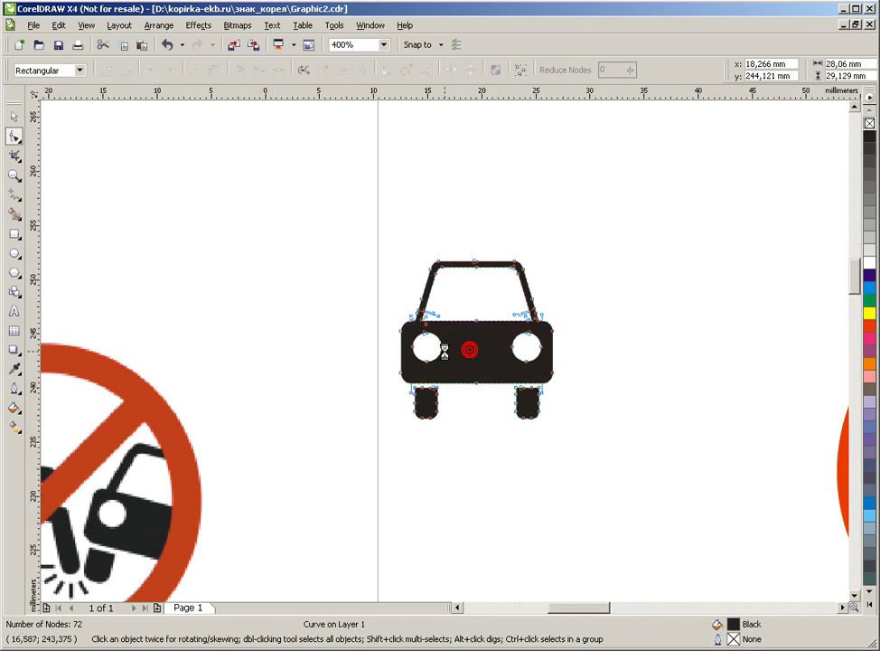
pyautogui.scroll(1, 470, 350)
pyautogui.click(14, 115)
pyautogui.click(153, 183)
pyautogui.click(316, 310)
pyautogui.click(14, 136)
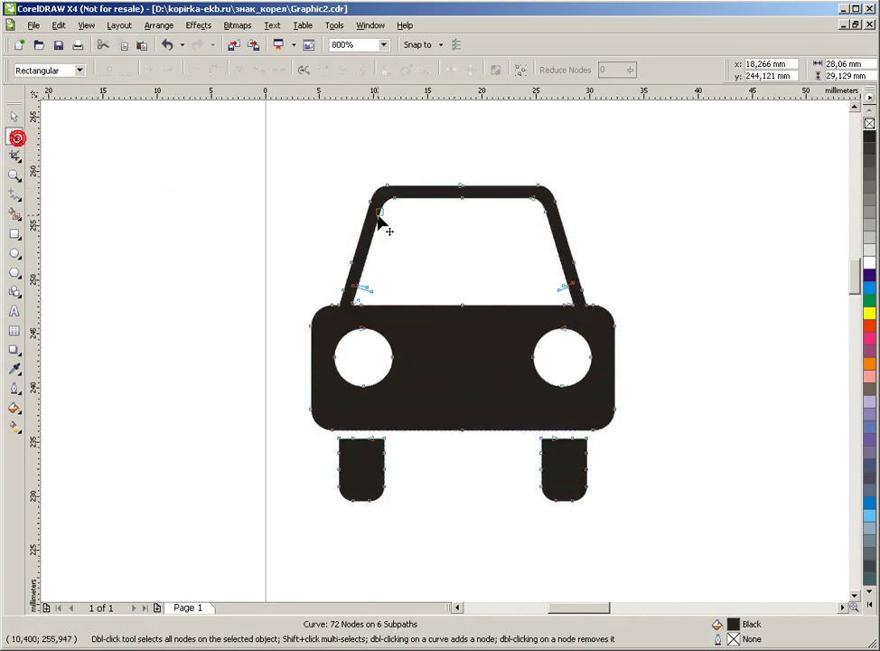
pyautogui.moveTo(345, 161); pyautogui.dragTo(589, 233)
pyautogui.moveTo(460, 195); pyautogui.dragTo(485, 228)
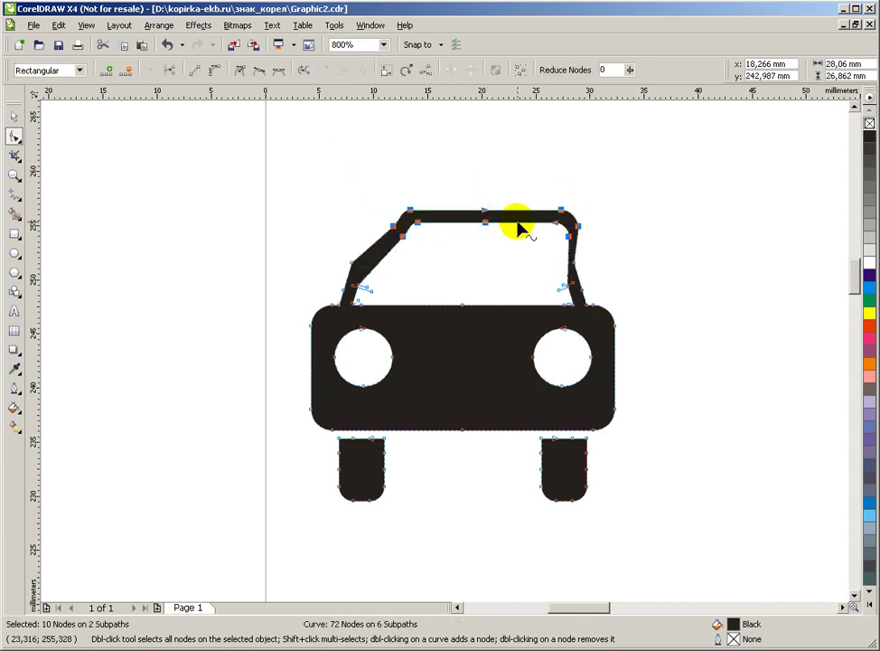
pyautogui.hotkey('ctrl', 'z')
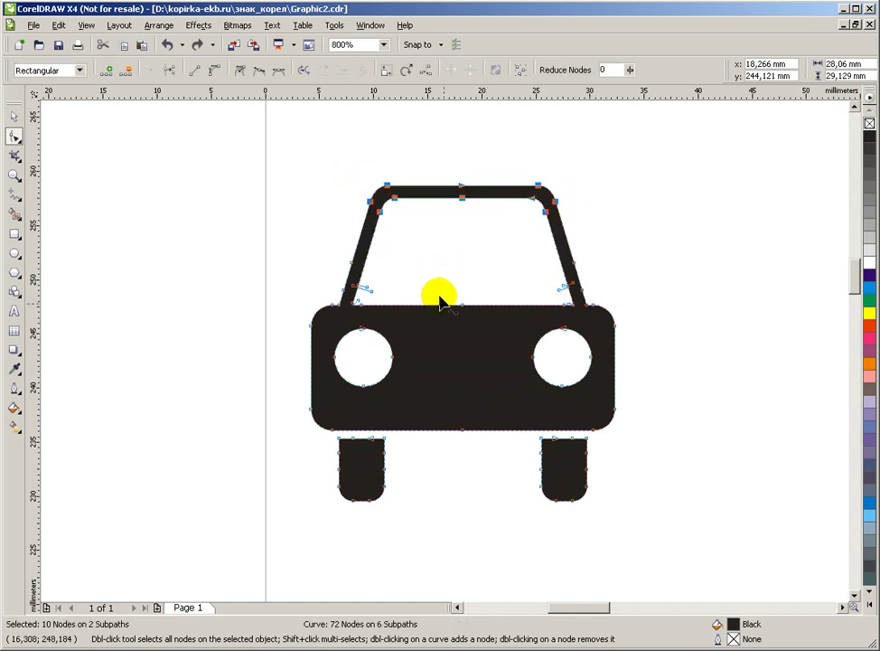
# Step: Try to squash the whole car vertically from its top edge, and undo the change
pyautogui.click(13, 116)
pyautogui.click(197, 246)
pyautogui.click(415, 343)
pyautogui.moveTo(462, 181); pyautogui.dragTo(462, 218)
pyautogui.hotkey('ctrl', 'z')
# Step: Stretch the car horizontally to about 30.4 mm wide (108.4 %)
pyautogui.click(275, 287)
pyautogui.click(554, 249)
pyautogui.moveTo(623, 343); pyautogui.dragTo(647, 342)
pyautogui.click(491, 493)
pyautogui.press('F3')
# Step: Move the car onto the lower right part of the red prohibition sign, centred at about 147.1, 208.9 mm
pyautogui.scroll(1, 445, 355)
pyautogui.scroll(-1, 447, 350)
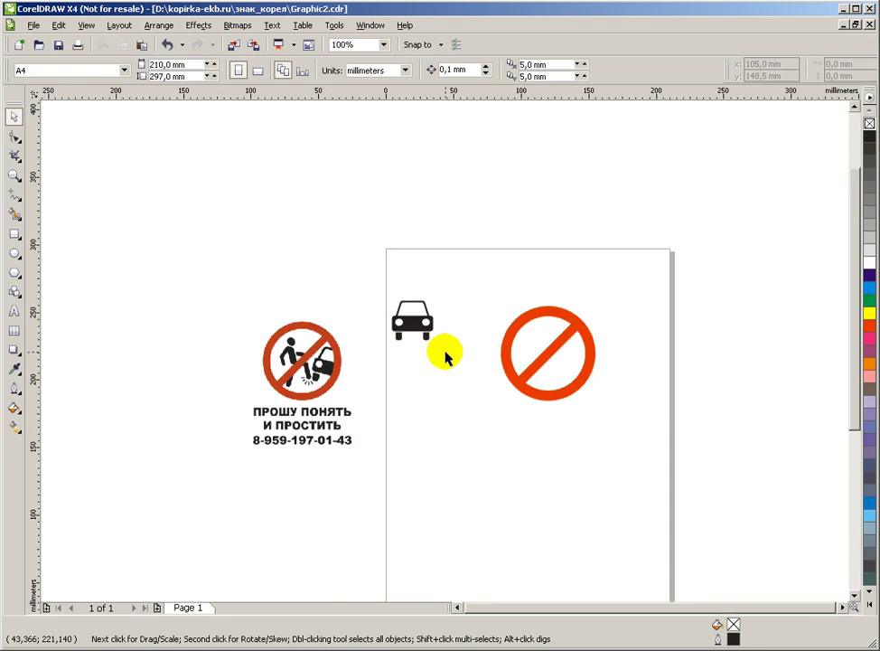
pyautogui.scroll(1, 444, 353)
pyautogui.moveTo(384, 302); pyautogui.dragTo(731, 384)
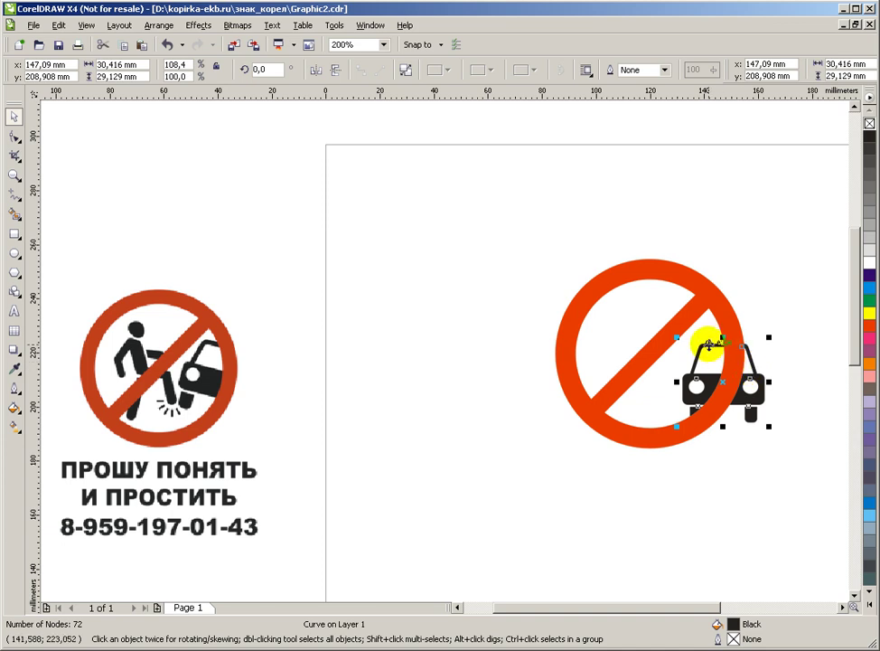
pyautogui.click(736, 265)
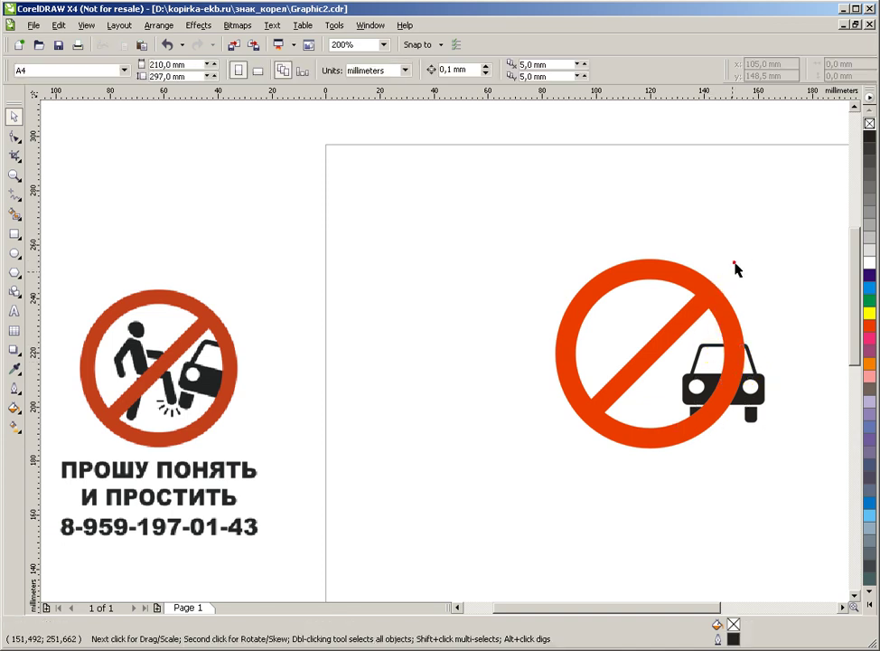
# Step: Look at the stacking order commands and try the car in front of the red ring, returning it behind the ring
pyautogui.click(732, 379)
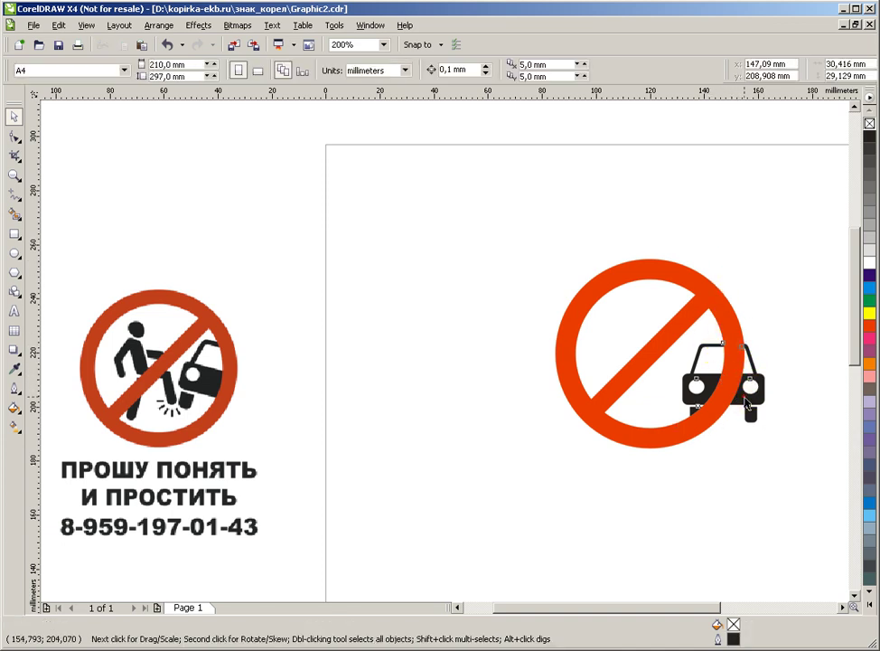
pyautogui.click(158, 25)
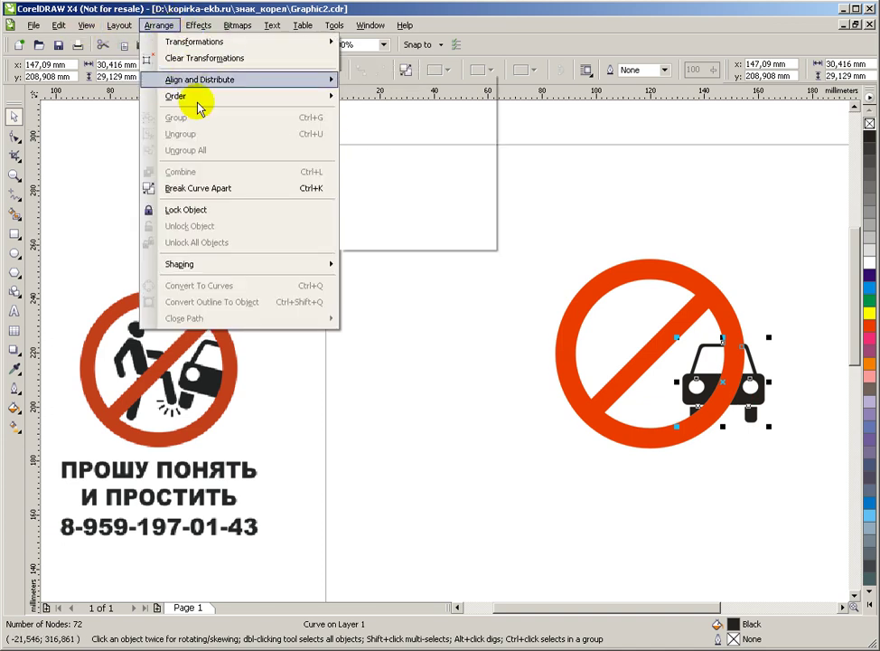
pyautogui.moveTo(203, 101)
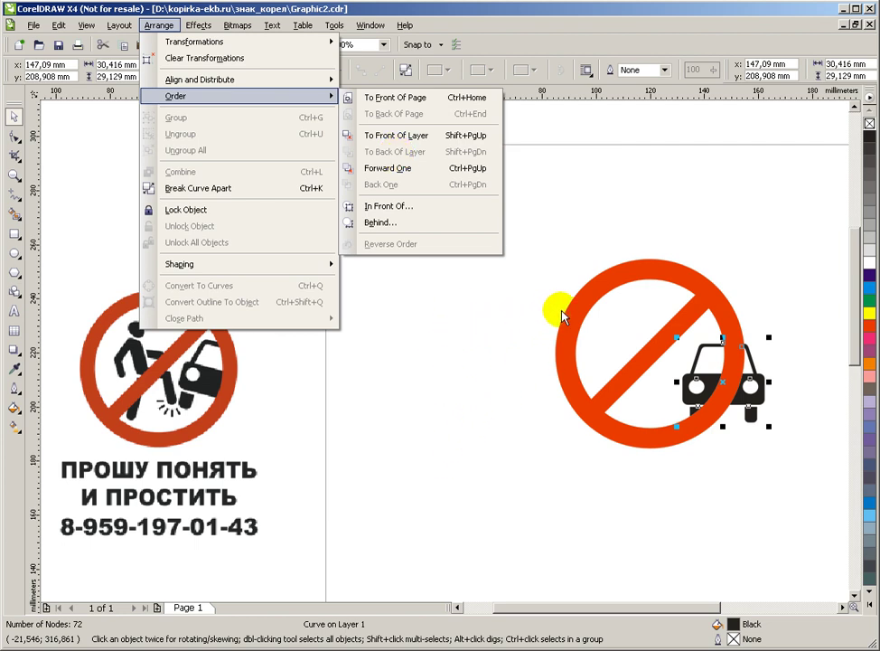
pyautogui.click(690, 197)
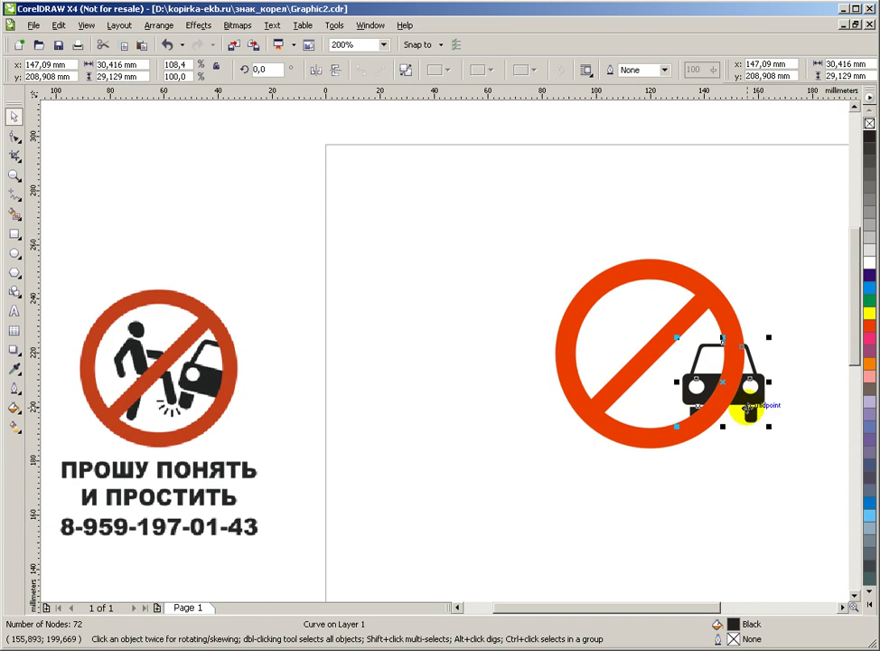
pyautogui.moveTo(746, 408); pyautogui.dragTo(749, 410)
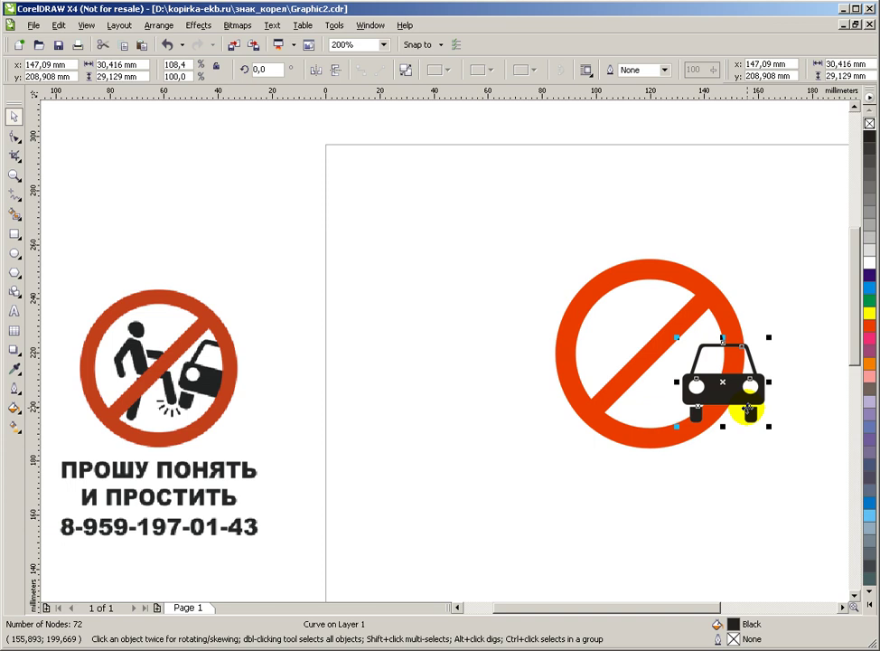
pyautogui.hotkey('ctrl', 'z')
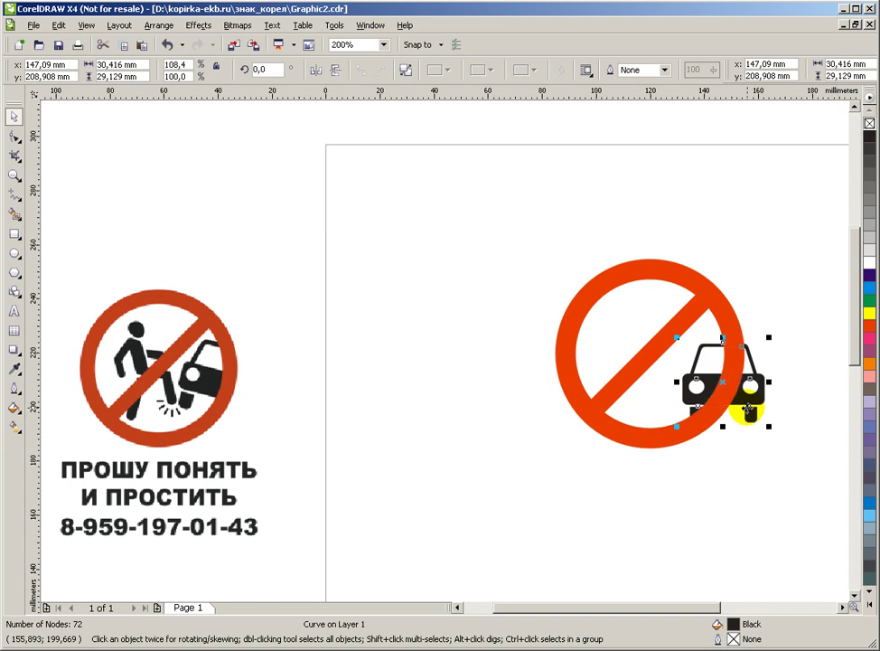
pyautogui.hotkey('ctrl', 'shift', 'z')
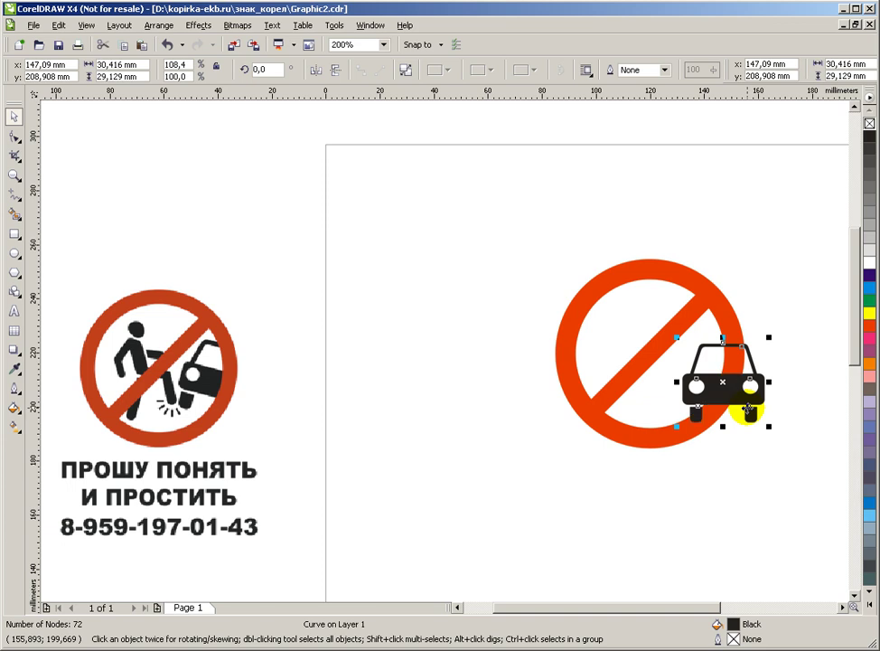
pyautogui.hotkey('ctrl', 'z')
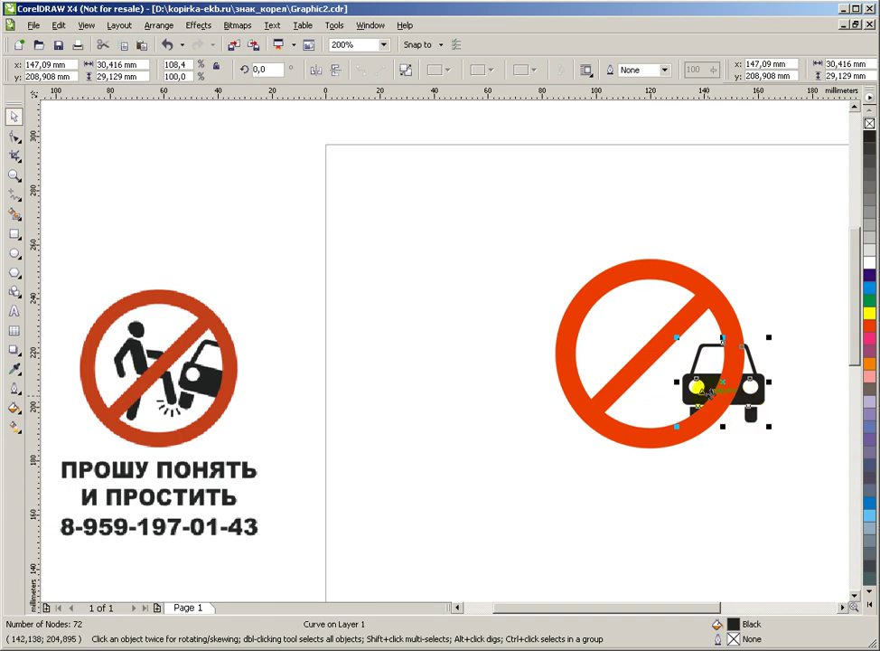
# Step: Shift the car about 5 mm to the left inside the sign and rotate it to about 339.8 degrees
pyautogui.scroll(1, 677, 470)
pyautogui.moveTo(468, 267); pyautogui.dragTo(439, 265)
pyautogui.scroll(-1, 440, 266)
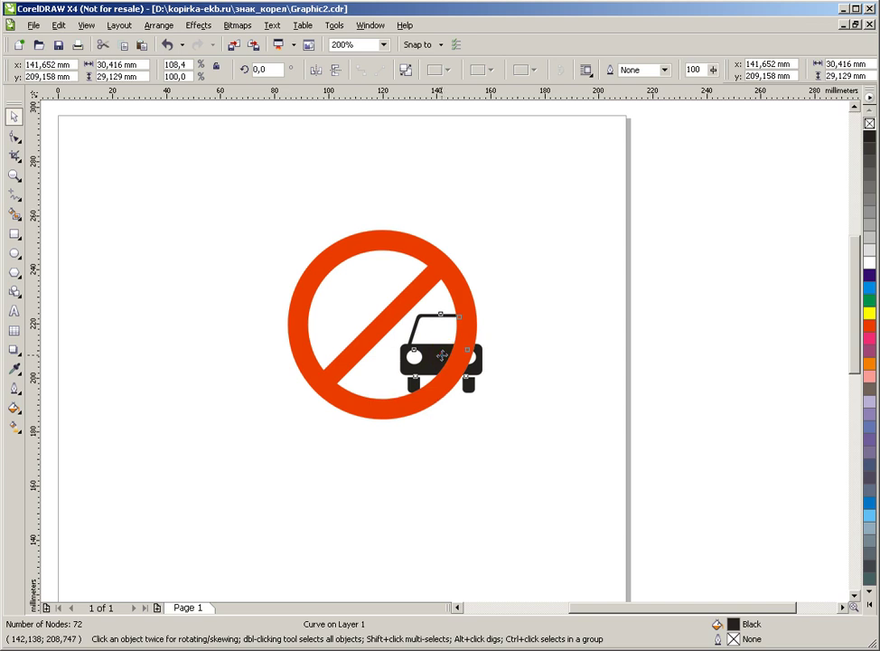
pyautogui.click(440, 354)
pyautogui.moveTo(487, 306); pyautogui.dragTo(488, 339)
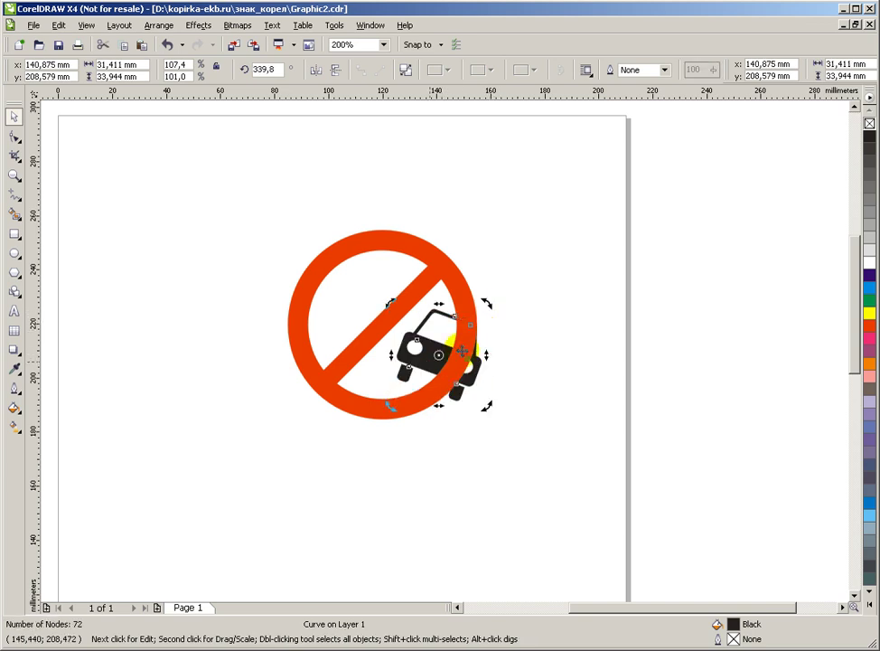
# Step: Delete the trimmed car's nodes beyond the ring's inner edge, including the right roof pillar, headlight and wheel, and deselect the car
pyautogui.hotkey('ctrl', 'z')
pyautogui.scroll(1, 488, 339)
pyautogui.scroll(1, 500, 294)
pyautogui.scroll(-1, 445, 350)
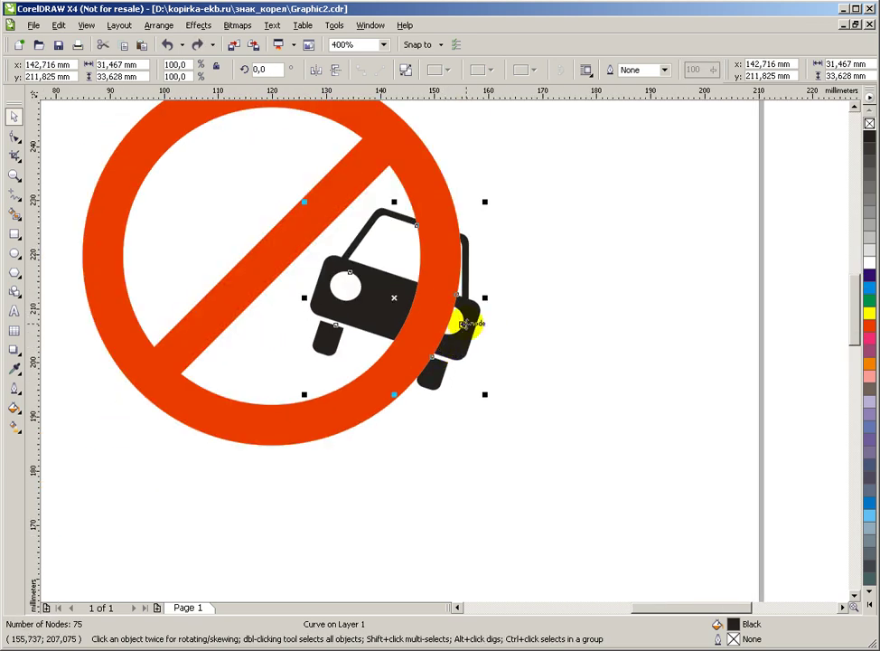
pyautogui.click(14, 135)
pyautogui.scroll(1, 445, 303)
pyautogui.moveTo(572, 163); pyautogui.dragTo(460, 343)
pyautogui.press('Delete')
pyautogui.moveTo(567, 312); pyautogui.dragTo(470, 443)
pyautogui.press('Delete')
pyautogui.moveTo(544, 320); pyautogui.dragTo(444, 440)
pyautogui.press('Delete')
pyautogui.moveTo(519, 353); pyautogui.dragTo(401, 520)
pyautogui.press('Delete')
pyautogui.moveTo(472, 497); pyautogui.dragTo(352, 462)
pyautogui.press('Delete')
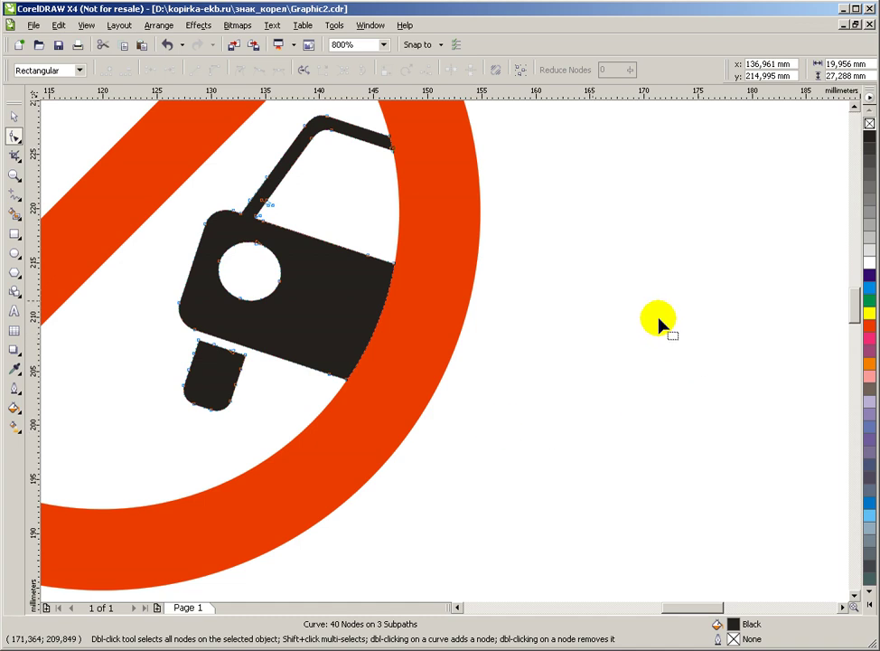
pyautogui.click(14, 116)
pyautogui.scroll(-2, 449, 358)
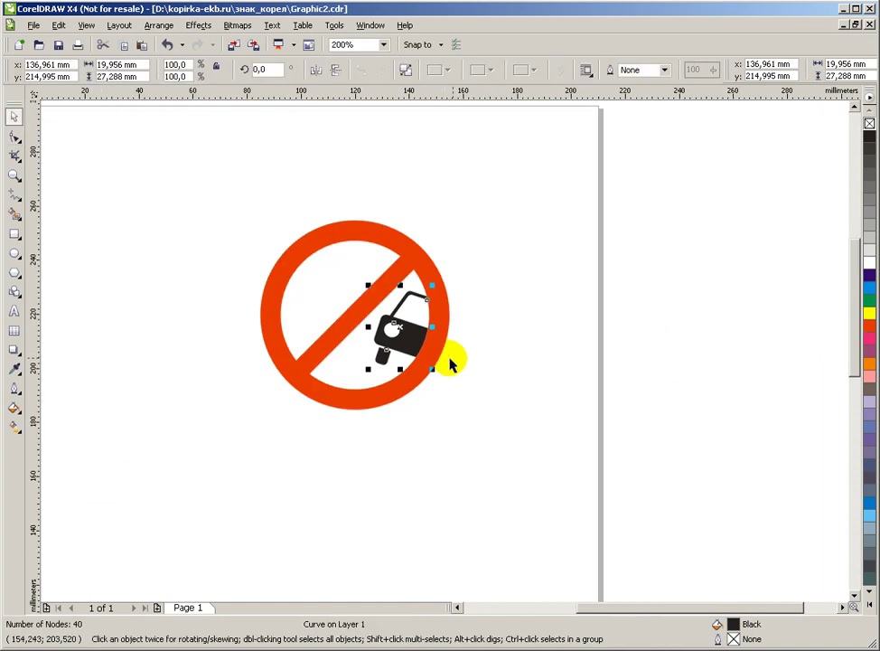
pyautogui.click(476, 328)
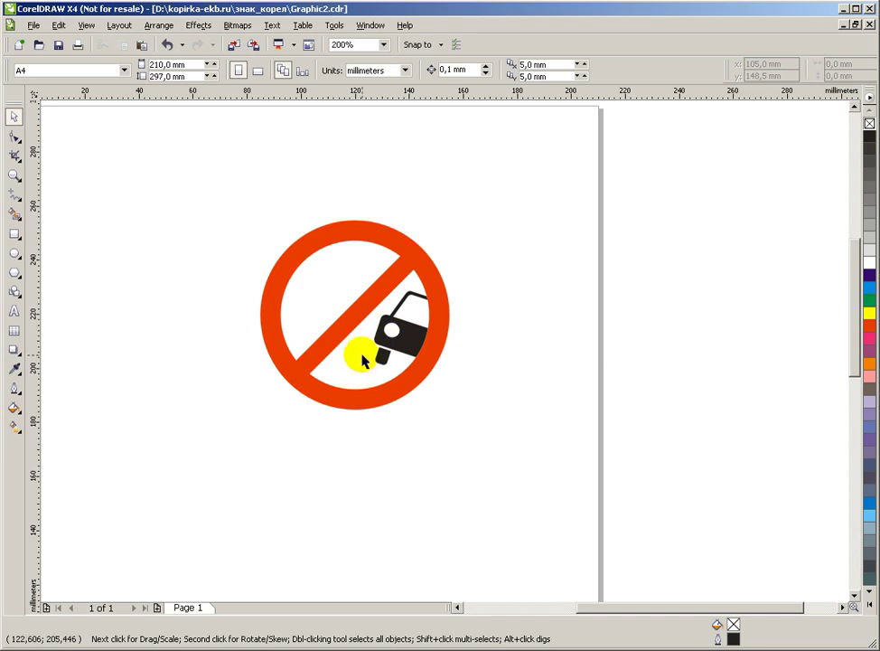
# Step: Compare the redrawn sign with the original bitmap and examine the walking figure
pyautogui.scroll(-1, 362, 358)
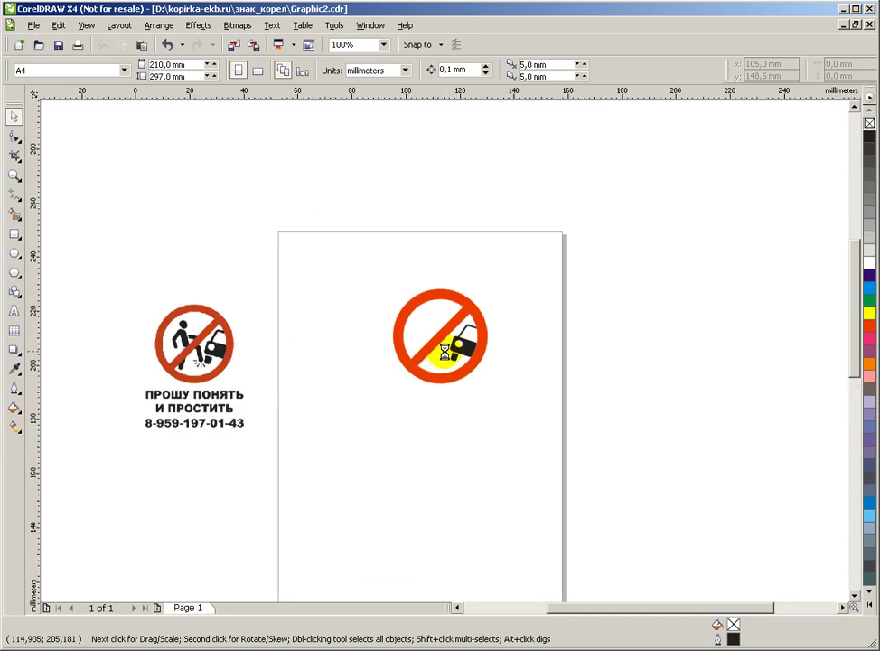
pyautogui.scroll(1, 433, 361)
pyautogui.scroll(-1, 442, 354)
pyautogui.scroll(1, 408, 350)
pyautogui.scroll(-1, 442, 354)
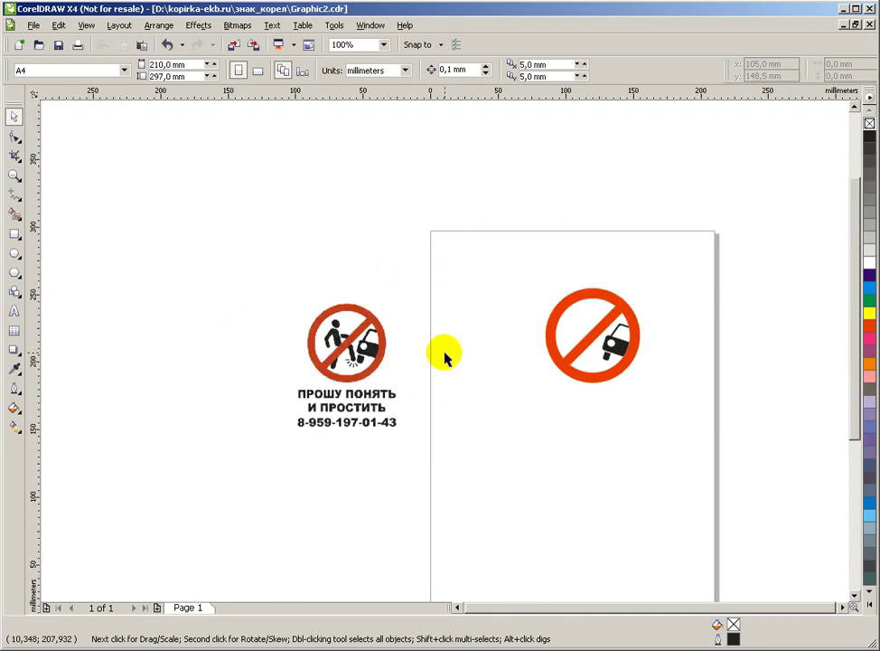
pyautogui.scroll(1, 360, 354)
pyautogui.scroll(-1, 506, 342)
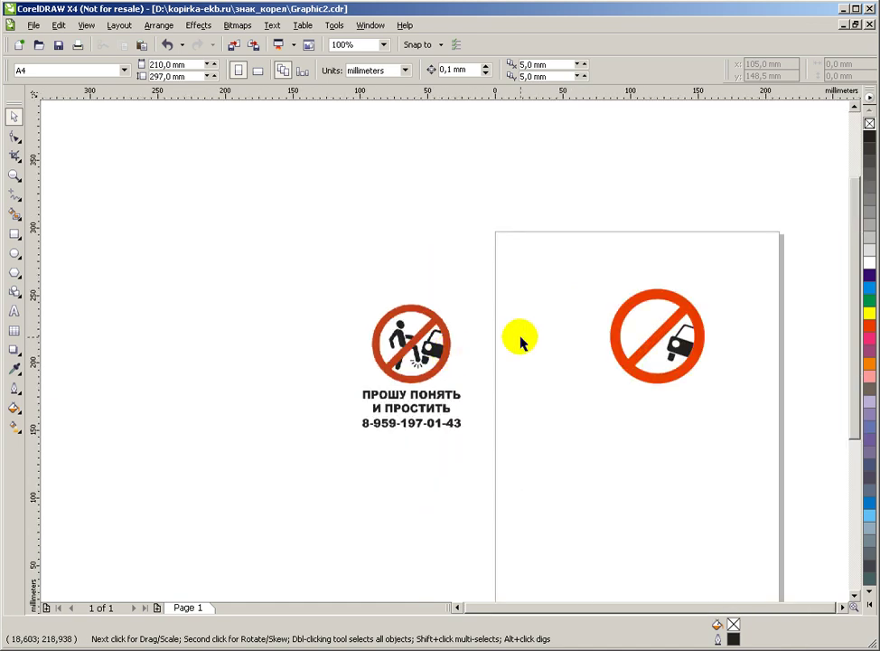
pyautogui.scroll(1, 466, 349)
pyautogui.scroll(1, 425, 347)
pyautogui.scroll(-1, 466, 345)
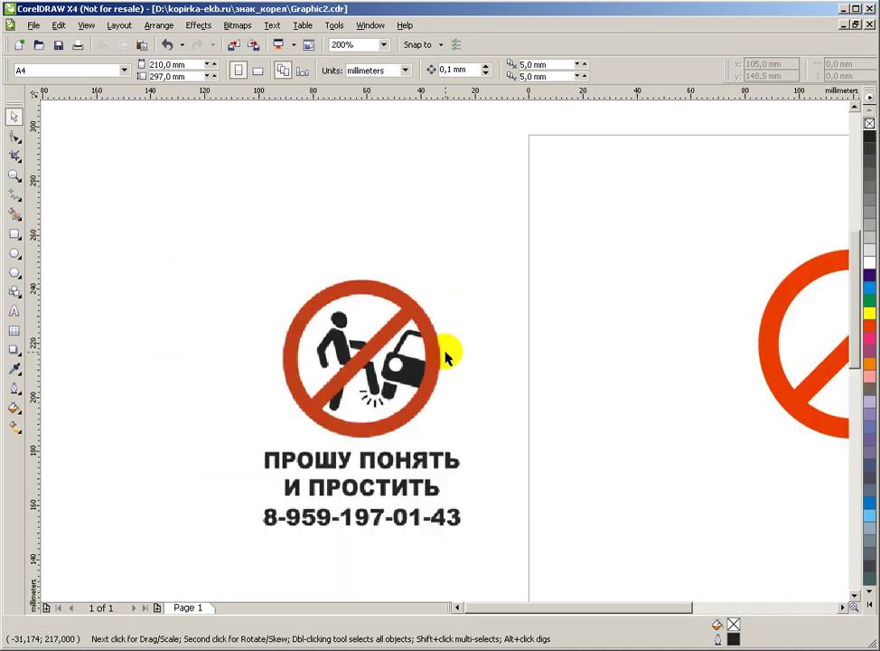
# Step: Draw a circle about 7.4 mm in diameter between the two signs as the figure's head, filled black without an outline
pyautogui.click(13, 252)
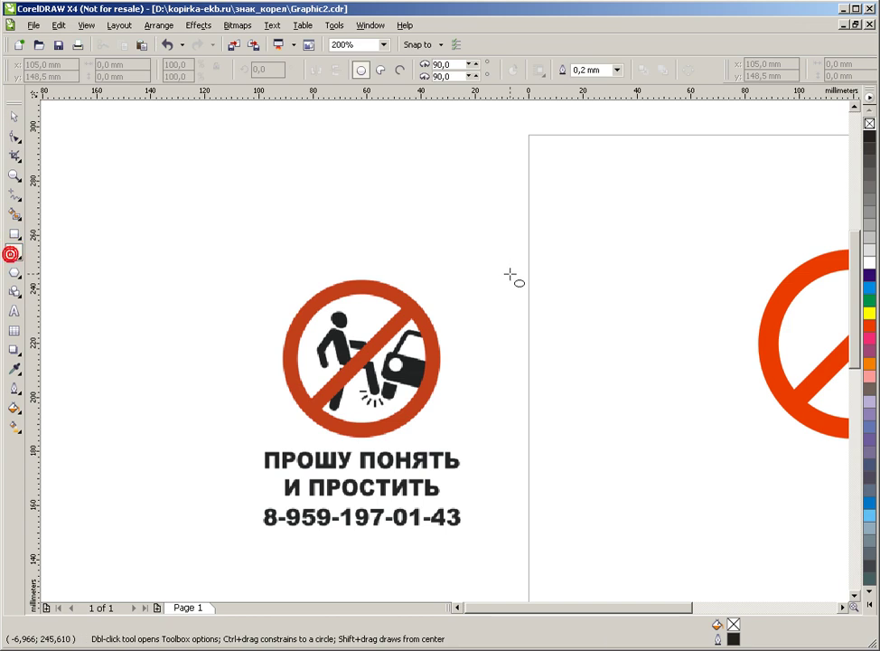
pyautogui.moveTo(585, 286); pyautogui.dragTo(604, 309)
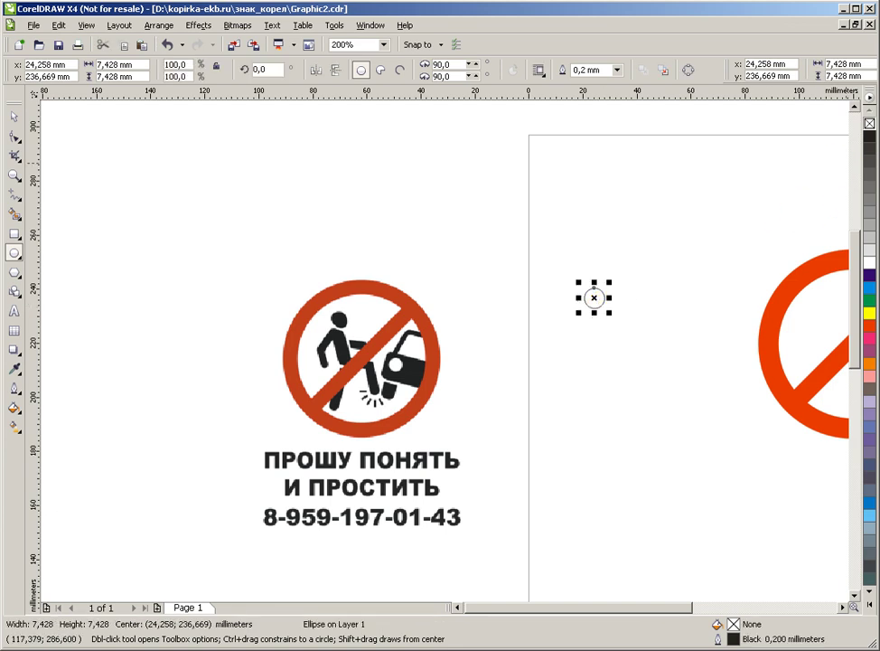
pyautogui.click(869, 135)
pyautogui.rightClick(869, 123)
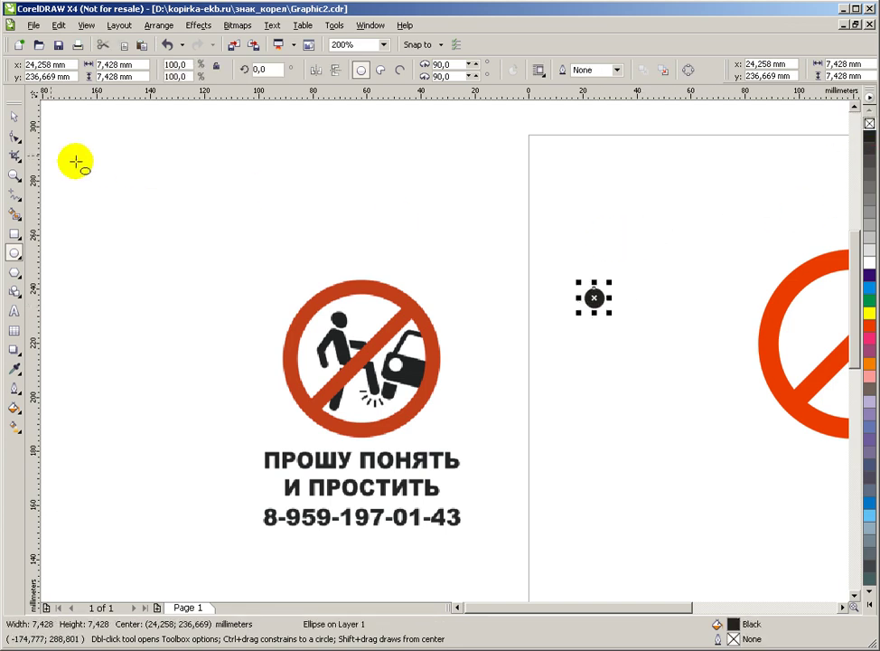
pyautogui.click(13, 117)
pyautogui.click(393, 226)
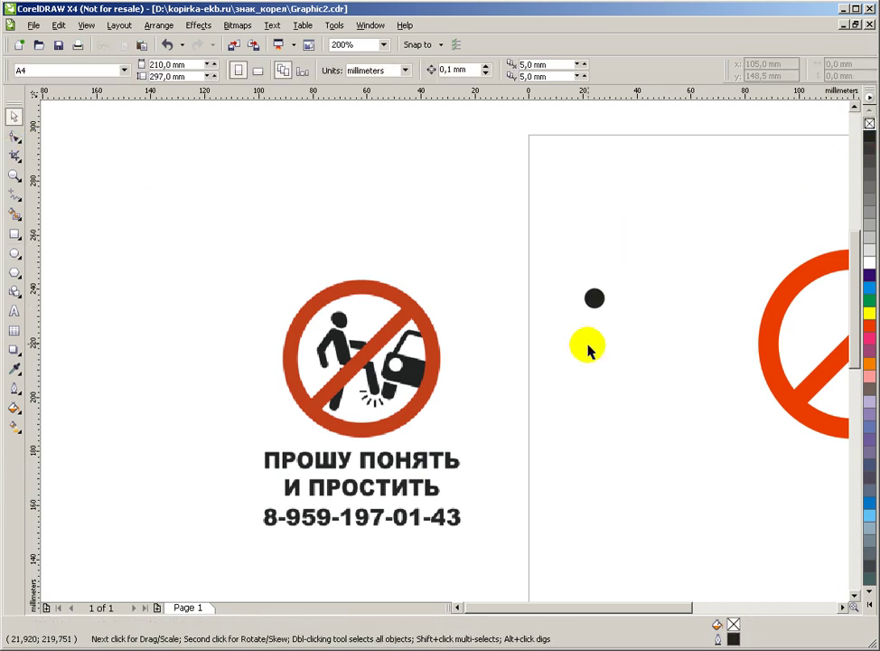
# Step: Draw a torso rectangle about 6.9 × 15.7 mm below the head, fill it black and round its corners to 52
pyautogui.scroll(1, 585, 348)
pyautogui.scroll(-1, 443, 352)
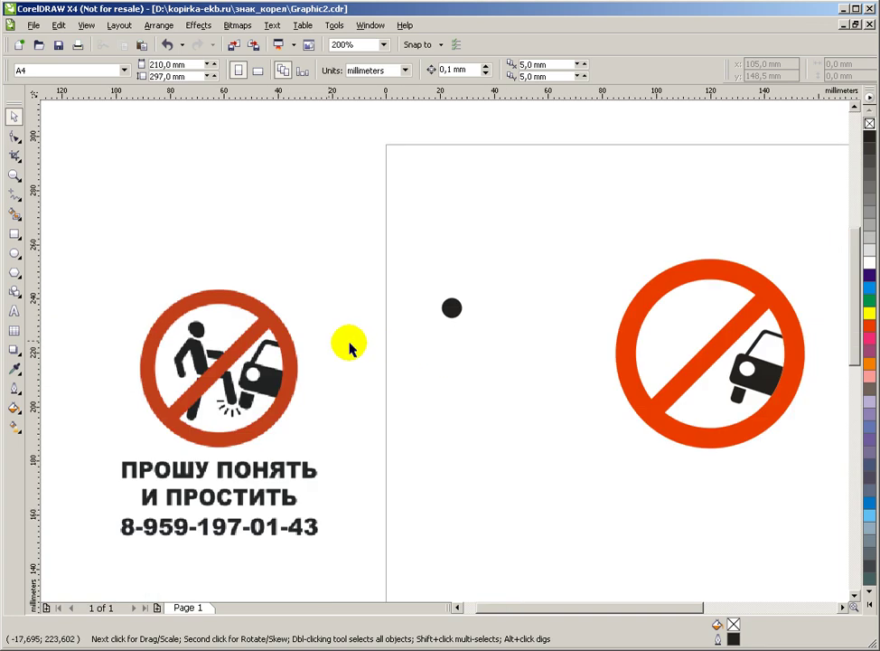
pyautogui.click(14, 233)
pyautogui.scroll(1, 379, 361)
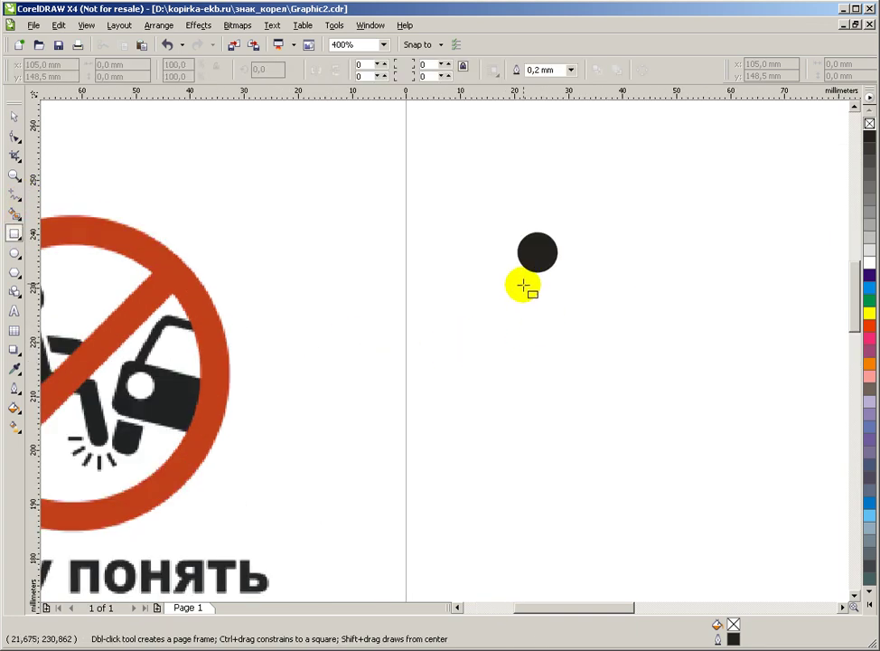
pyautogui.moveTo(523, 286); pyautogui.dragTo(561, 369)
pyautogui.click(870, 137)
pyautogui.click(14, 135)
pyautogui.click(525, 289)
pyautogui.moveTo(526, 288); pyautogui.dragTo(526, 298)
# Step: Tilt the torso counter-clockwise so that its upper end leans towards the head, and seat it directly beneath the head
pyautogui.click(13, 117)
pyautogui.scroll(-2, 371, 410)
pyautogui.click(460, 372)
pyautogui.scroll(2, 460, 372)
pyautogui.doubleClick(443, 353)
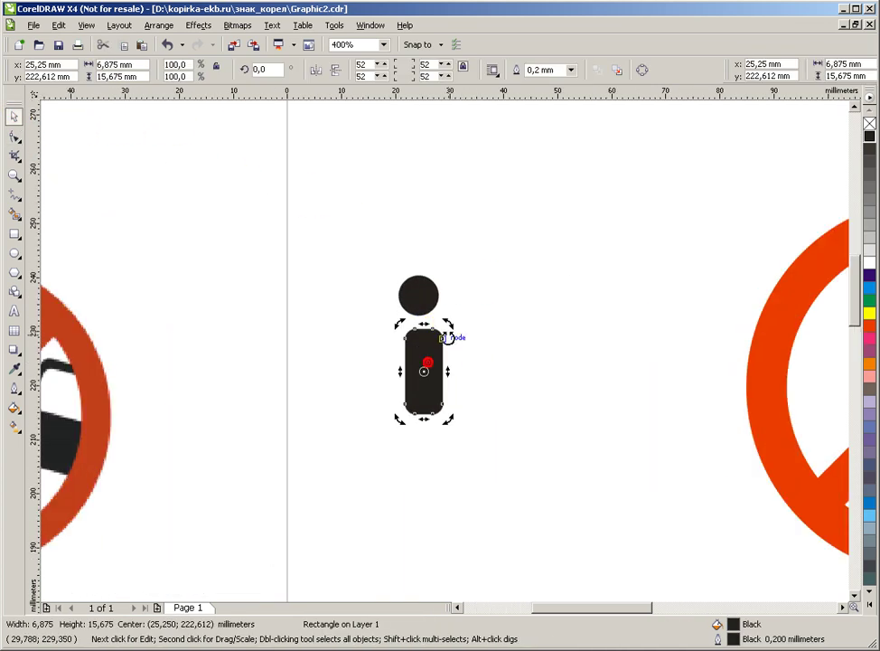
pyautogui.moveTo(452, 323); pyautogui.dragTo(443, 315)
pyautogui.click(375, 368)
pyautogui.click(428, 365)
pyautogui.scroll(-2, 415, 359)
pyautogui.scroll(2, 442, 354)
# Step: Draw a narrow rectangle about 3.3 × 17.3 mm below the torso as a leg and fill it black
pyautogui.click(13, 234)
pyautogui.scroll(-2, 445, 361)
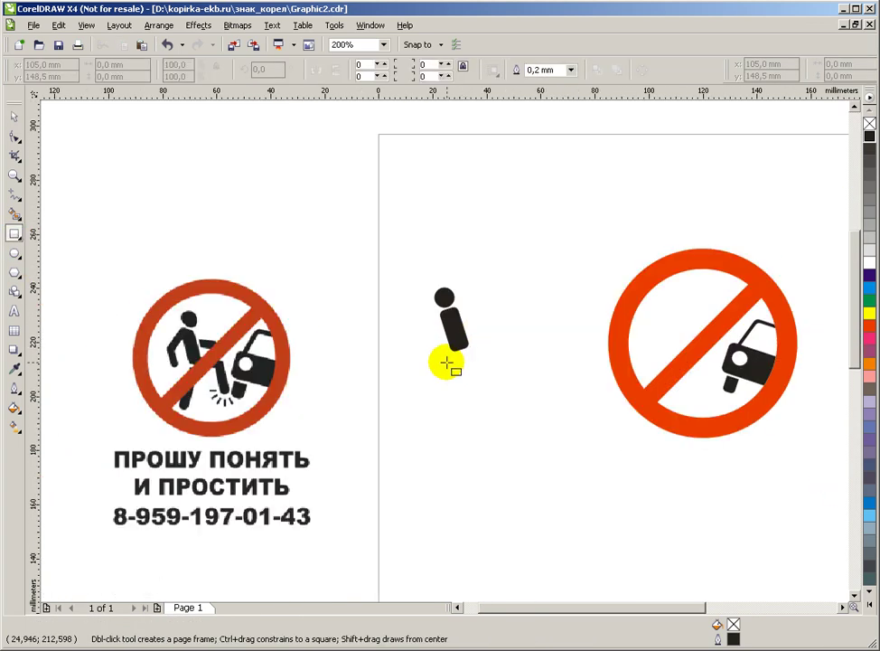
pyautogui.moveTo(451, 360); pyautogui.dragTo(459, 409)
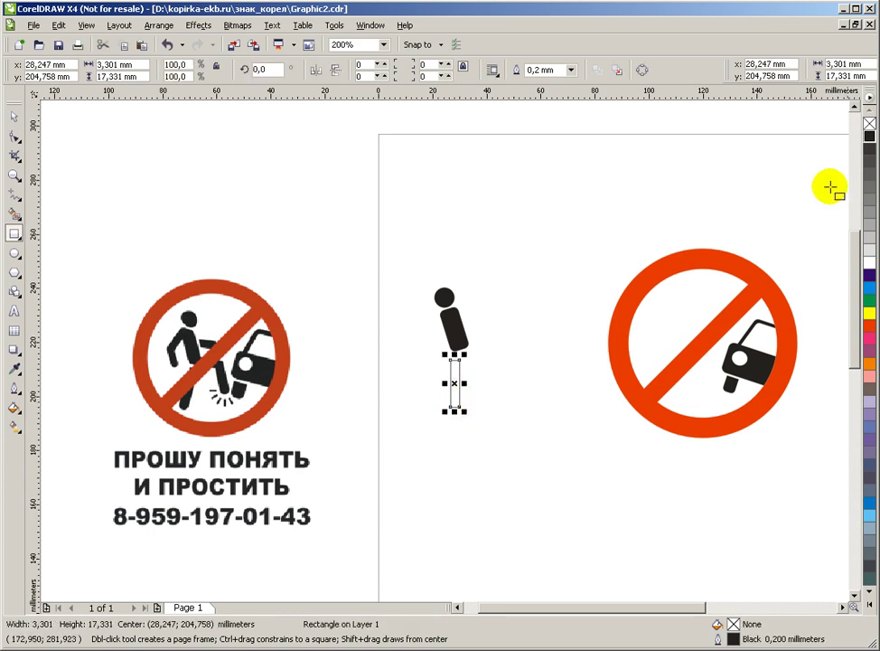
pyautogui.click(869, 134)
pyautogui.press('space')
pyautogui.scroll(2, 428, 387)
pyautogui.scroll(-2, 443, 357)
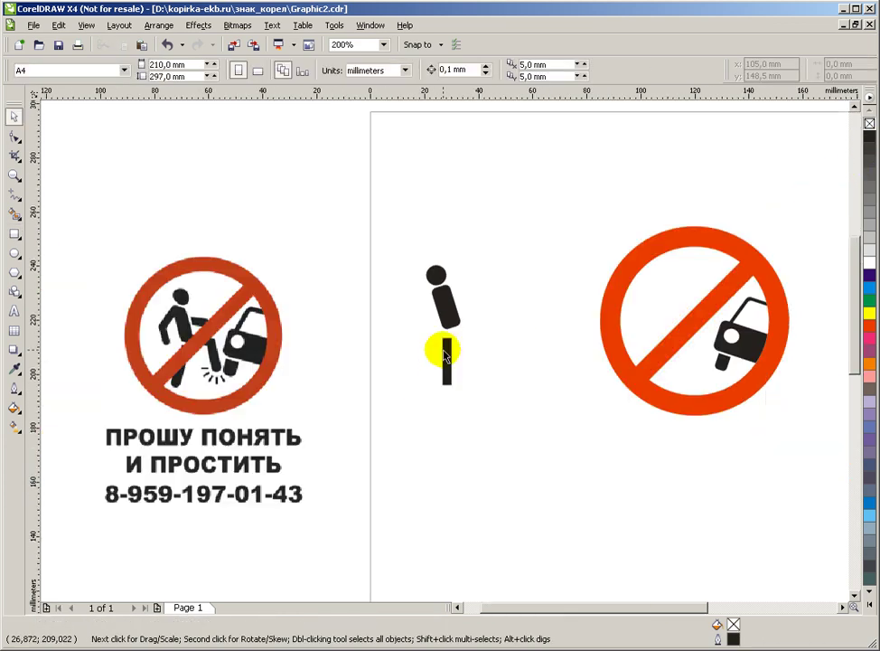
# Step: Round the leg's corners to 99 and lengthen it to about 20.9 mm so that it reaches the torso
pyautogui.scroll(2, 446, 353)
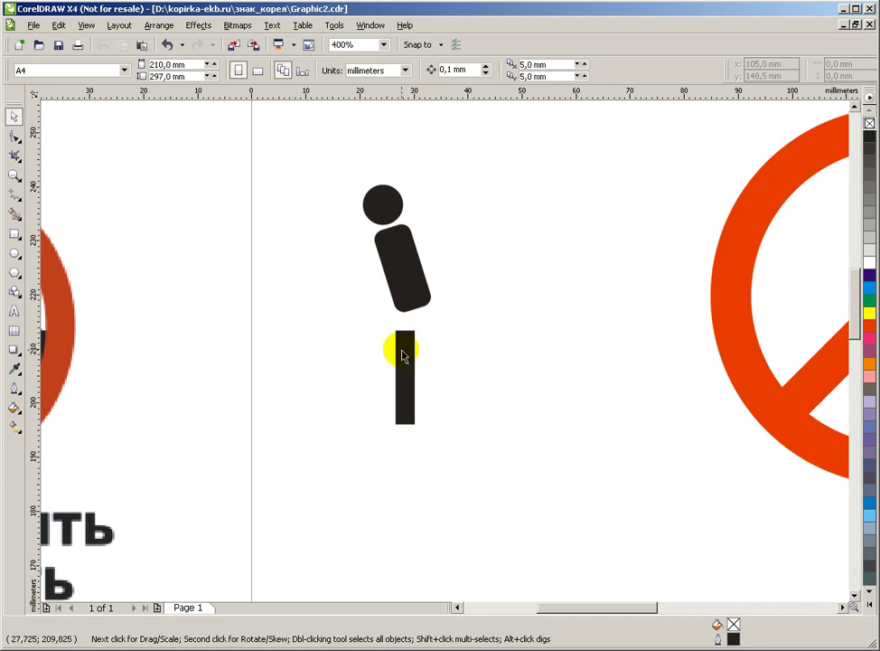
pyautogui.click(403, 350)
pyautogui.click(25, 155)
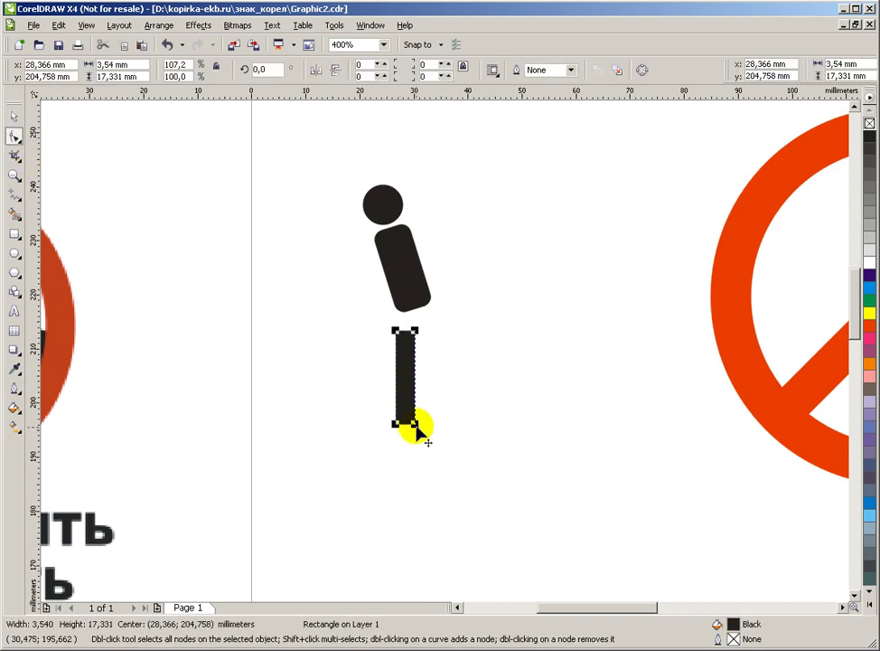
pyautogui.moveTo(395, 428); pyautogui.dragTo(15, 122)
pyautogui.click(15, 116)
pyautogui.moveTo(453, 348)
pyautogui.mouseDown()
pyautogui.moveTo(455, 331)
pyautogui.moveTo(439, 369)
pyautogui.moveTo(426, 357)
pyautogui.moveTo(452, 353)
pyautogui.mouseUp()
pyautogui.scroll(-2, 452, 350)
pyautogui.scroll(2, 452, 350)
# Step: Copy the rounded leg three times in a row to its right, with the first copy about 7.3 mm away
pyautogui.click(377, 355)
pyautogui.click(407, 358)
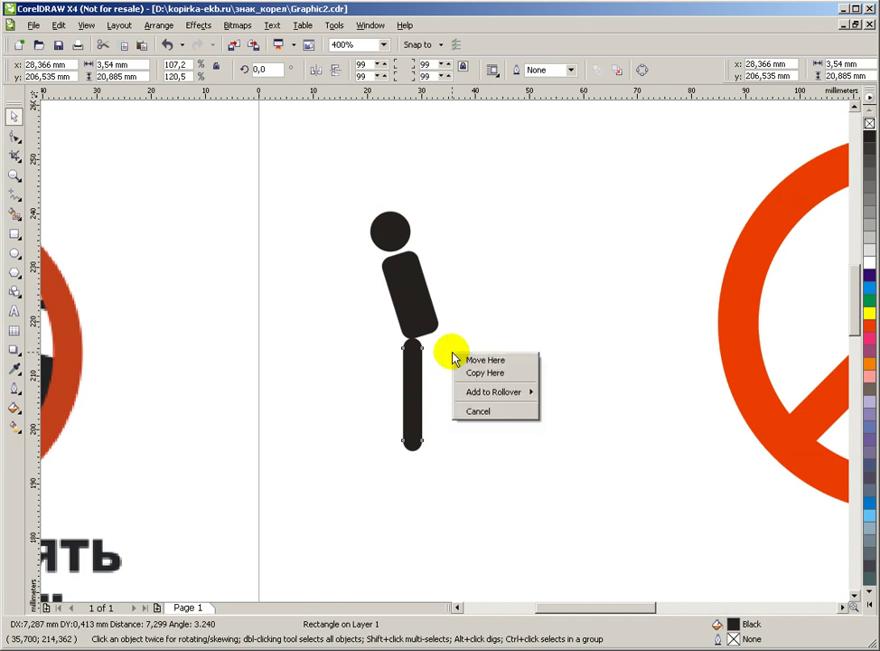
pyautogui.scroll(-2, 457, 332)
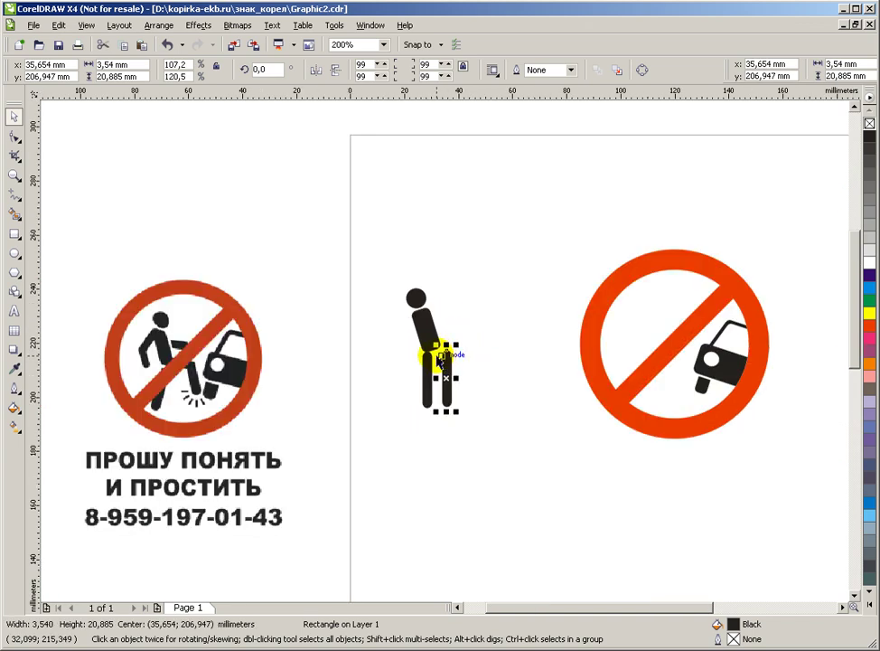
pyautogui.scroll(2, 450, 354)
pyautogui.moveTo(460, 365); pyautogui.dragTo(540, 386)
pyautogui.click(532, 385)
pyautogui.click(567, 395)
pyautogui.click(513, 308)
pyautogui.scroll(-2, 443, 366)
pyautogui.scroll(1, 436, 370)
pyautogui.scroll(-1, 444, 350)
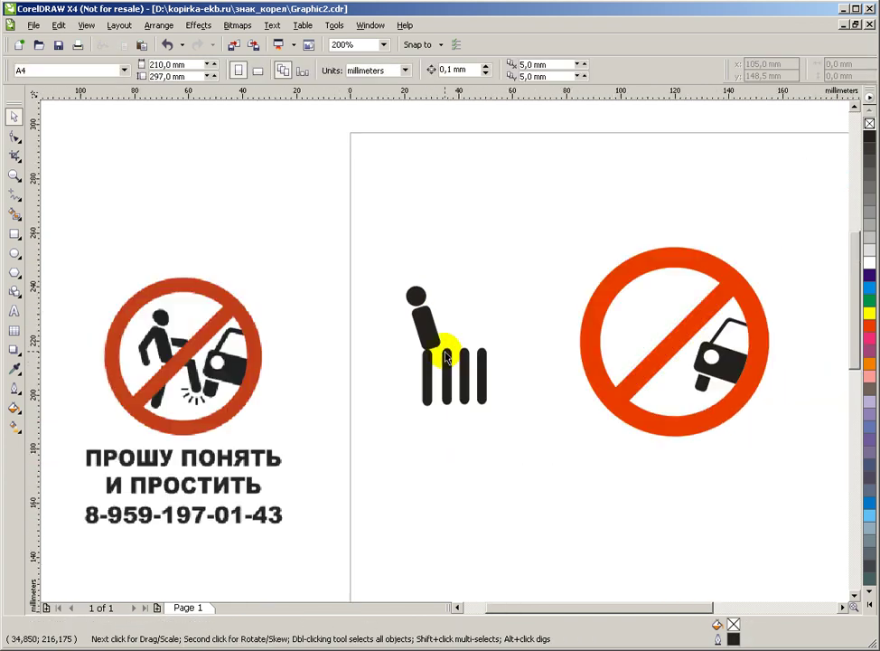
# Step: Rotate the bar directly below the torso to about 345.8° so it slants as the standing leg
pyautogui.scroll(1, 490, 365)
pyautogui.scroll(1, 505, 363)
pyautogui.scroll(-2, 444, 356)
pyautogui.scroll(1, 437, 350)
pyautogui.click(457, 352)
pyautogui.scroll(1, 456, 353)
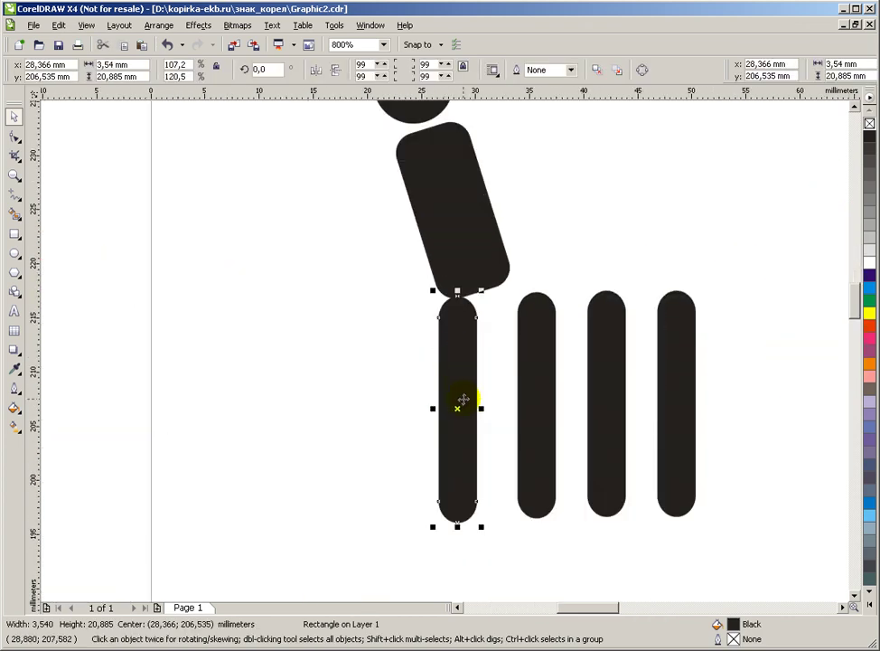
pyautogui.click(463, 392)
pyautogui.moveTo(485, 289); pyautogui.dragTo(504, 311)
pyautogui.click(424, 381)
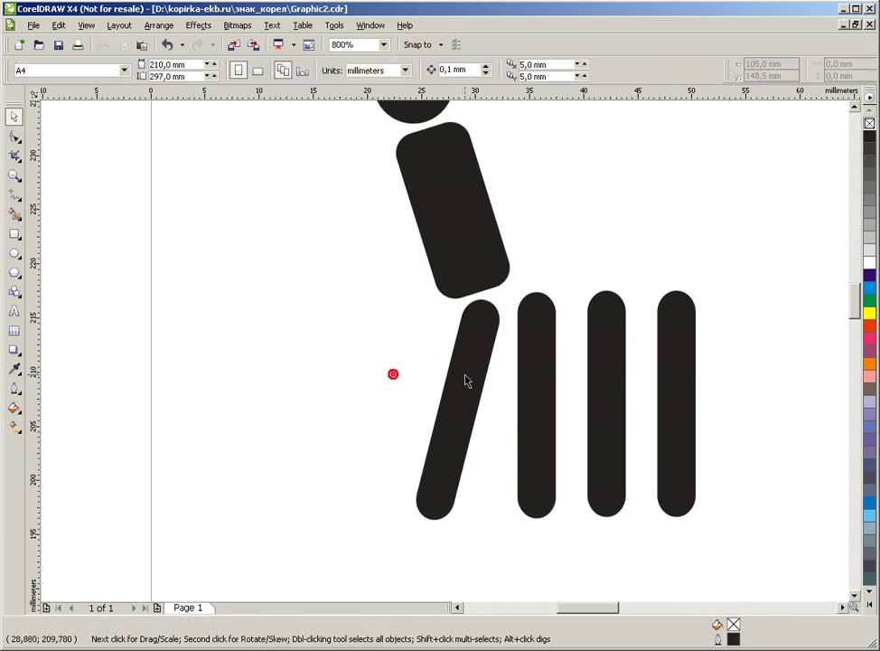
# Step: Fine-tune the slanted leg's rotation to about 345.1° and move its upper end onto the torso's lower edge
pyautogui.click(465, 370)
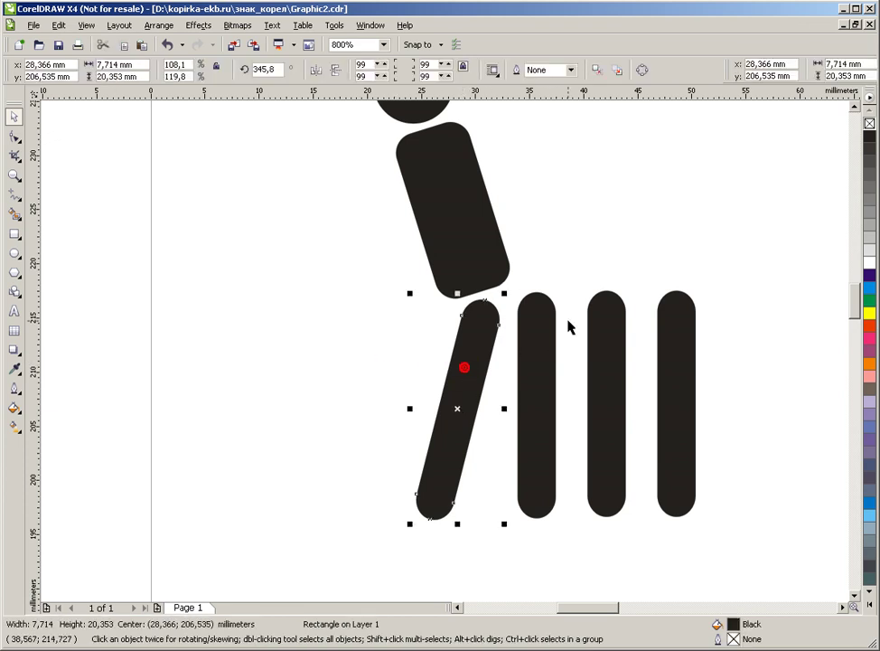
pyautogui.click(467, 341)
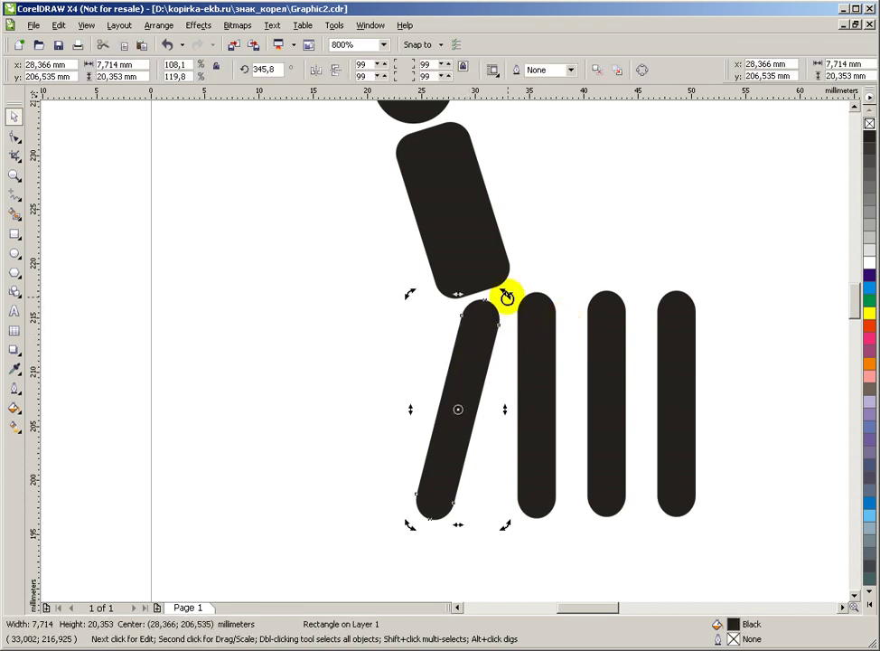
pyautogui.moveTo(409, 292); pyautogui.dragTo(427, 338)
pyautogui.click(411, 353)
pyautogui.moveTo(481, 357); pyautogui.dragTo(451, 328)
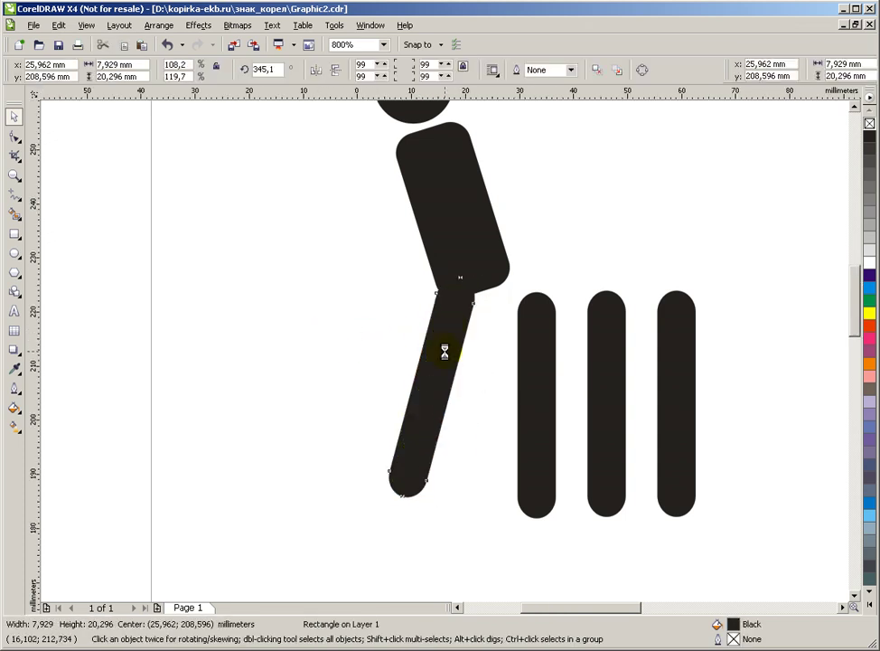
# Step: Shift the standing leg slightly so its rounded upper end blends into the bottom of the torso
pyautogui.scroll(-2, 479, 351)
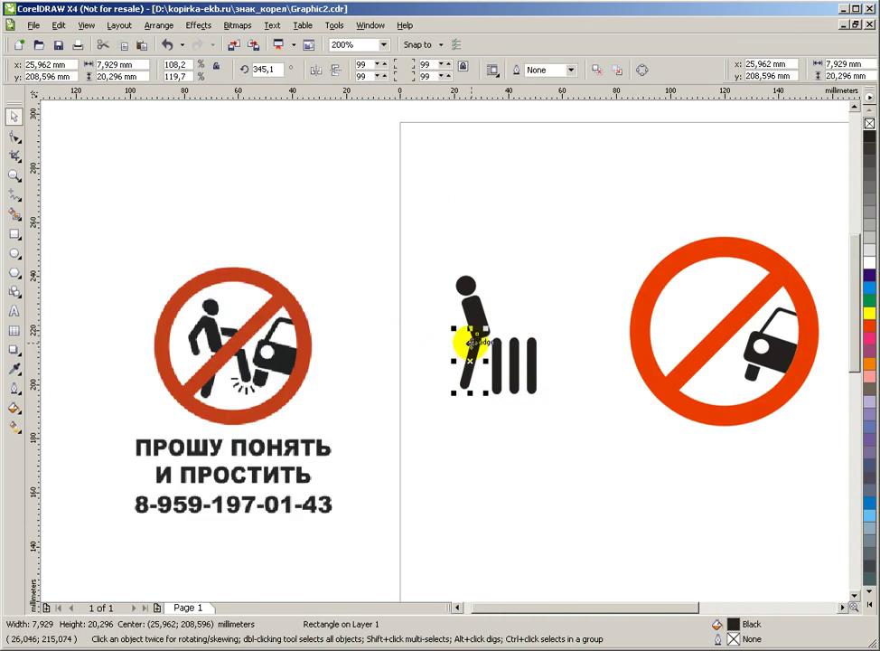
pyautogui.scroll(1, 469, 344)
pyautogui.scroll(1, 442, 350)
pyautogui.moveTo(441, 350); pyautogui.dragTo(445, 353)
pyautogui.scroll(-1, 445, 352)
pyautogui.scroll(-1, 446, 354)
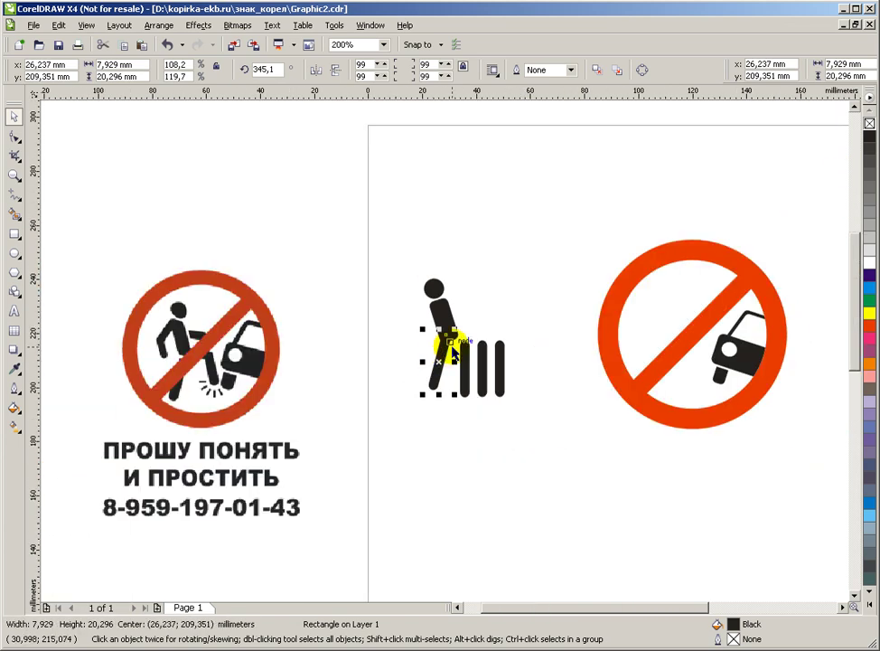
# Step: Move the three spare vertical bars together to the empty area above the figure
pyautogui.scroll(1, 449, 344)
pyautogui.scroll(-2, 494, 371)
pyautogui.moveTo(472, 344); pyautogui.dragTo(452, 295)
pyautogui.scroll(1, 432, 343)
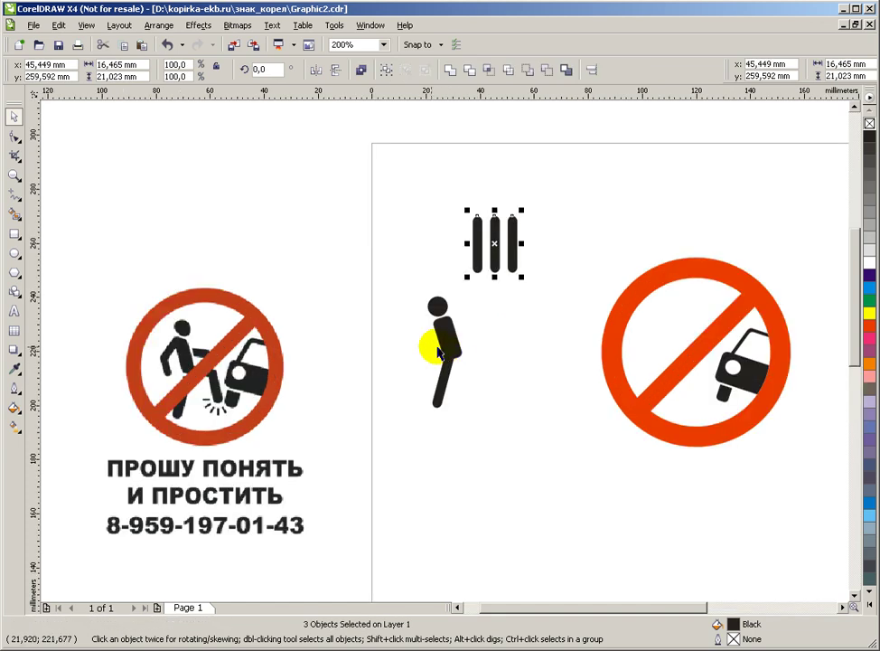
# Step: Place one spare bar beside the torso's lower end and rotate it to about 81° as the raised thigh
pyautogui.scroll(1, 485, 346)
pyautogui.click(636, 182)
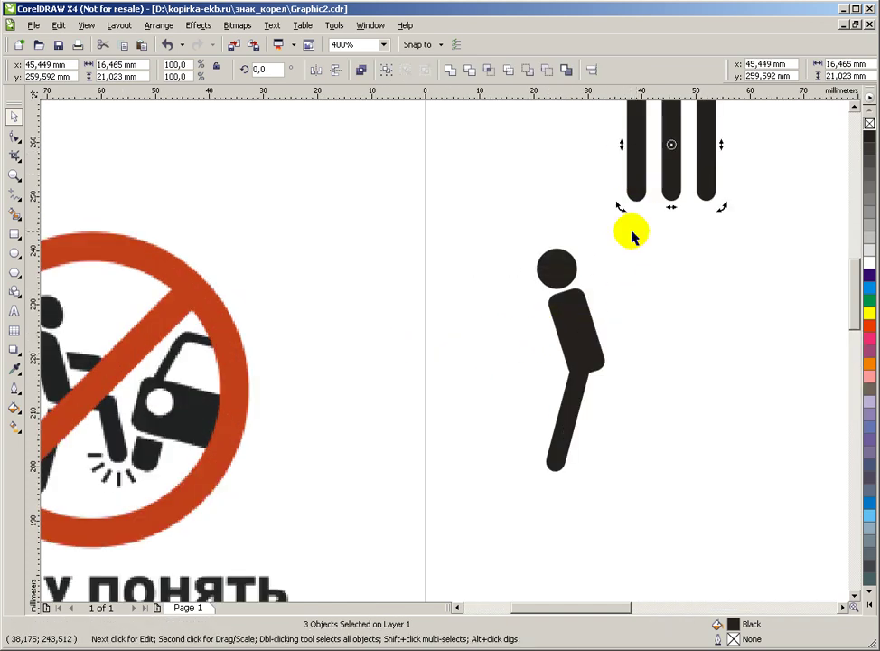
pyautogui.click(634, 289)
pyautogui.moveTo(634, 177); pyautogui.dragTo(669, 408)
pyautogui.moveTo(684, 312); pyautogui.dragTo(612, 354)
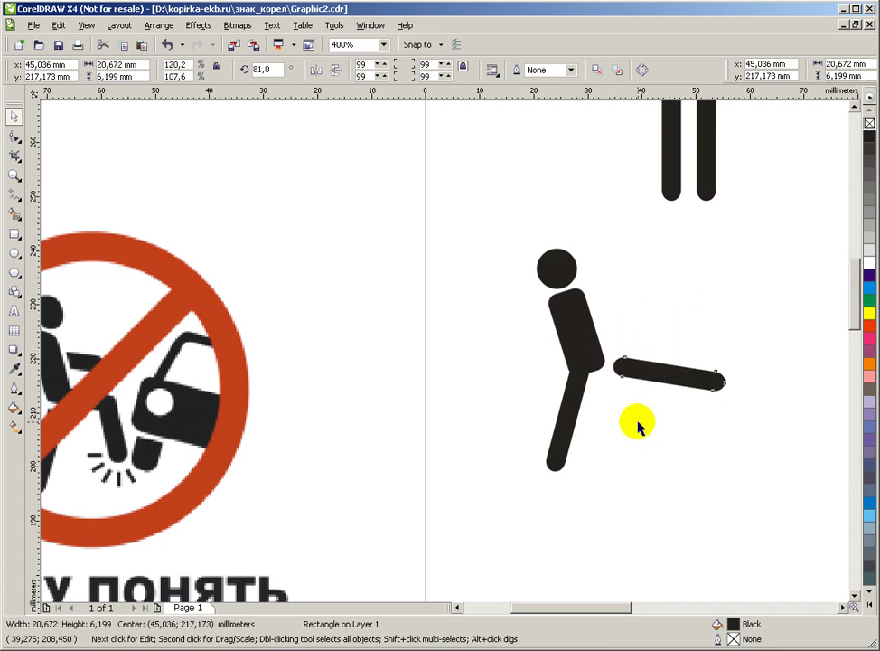
# Step: Attach the raised thigh bar to the torso's lower end so its rounded end is hidden inside the torso
pyautogui.click(637, 426)
pyautogui.moveTo(658, 377); pyautogui.dragTo(630, 372)
pyautogui.scroll(-1, 405, 412)
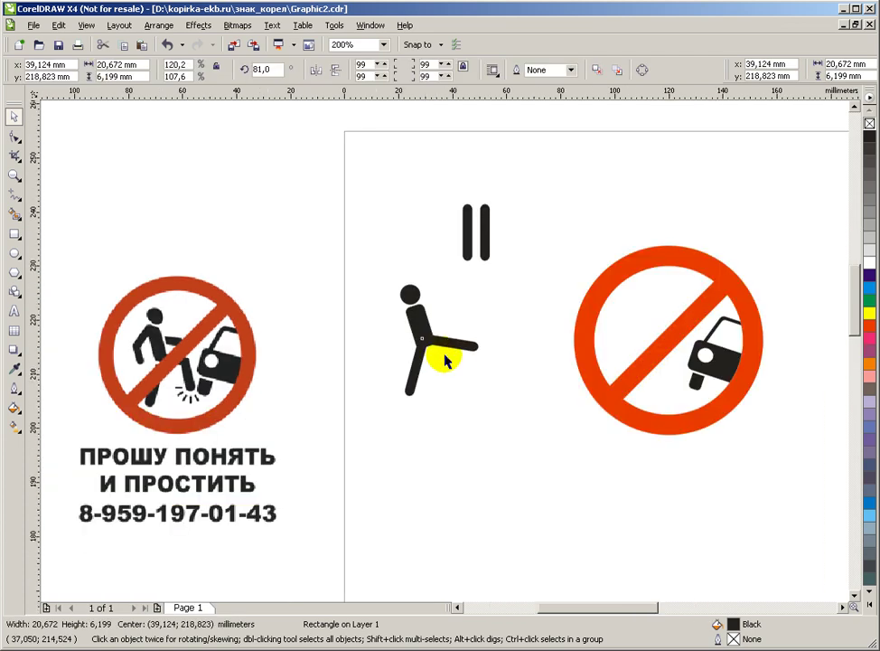
pyautogui.scroll(3, 452, 358)
pyautogui.moveTo(468, 324); pyautogui.dragTo(455, 344)
pyautogui.scroll(-3, 450, 398)
pyautogui.click(450, 407)
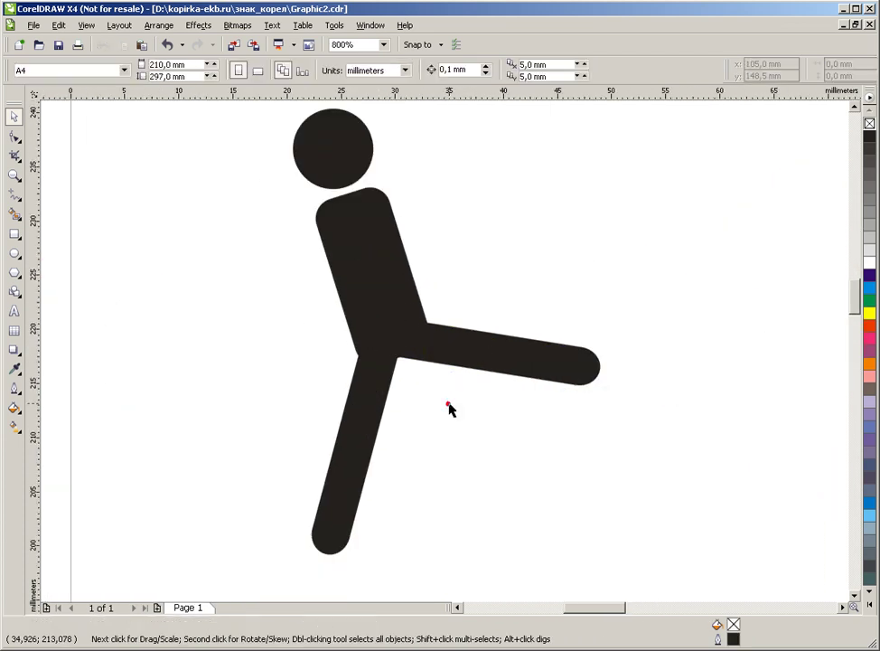
# Step: Copy the raised thigh bar above itself and rotate the copy to a nearly vertical position for the shin
pyautogui.scroll(2, 448, 346)
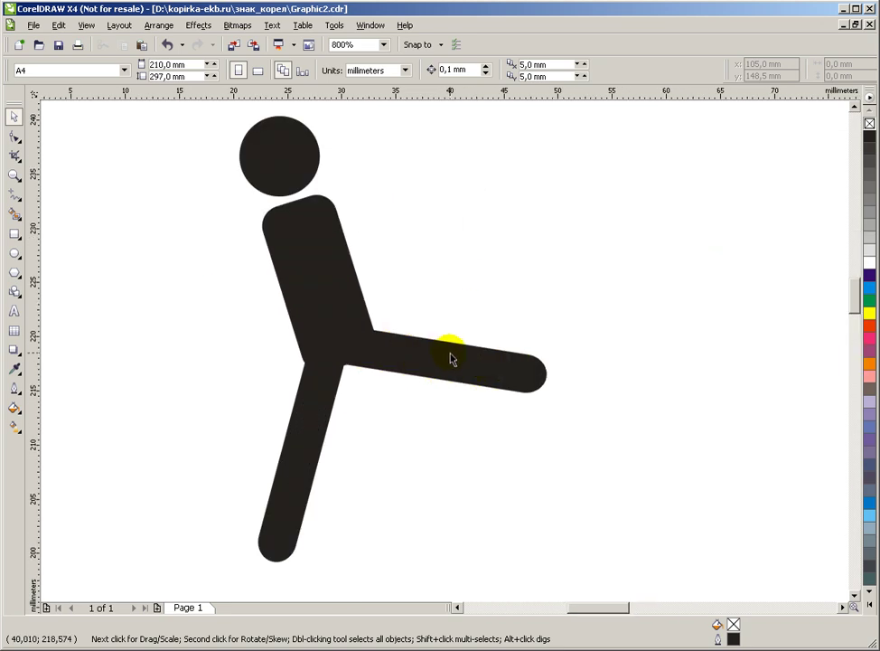
pyautogui.click(449, 352)
pyautogui.moveTo(449, 352); pyautogui.dragTo(498, 274)
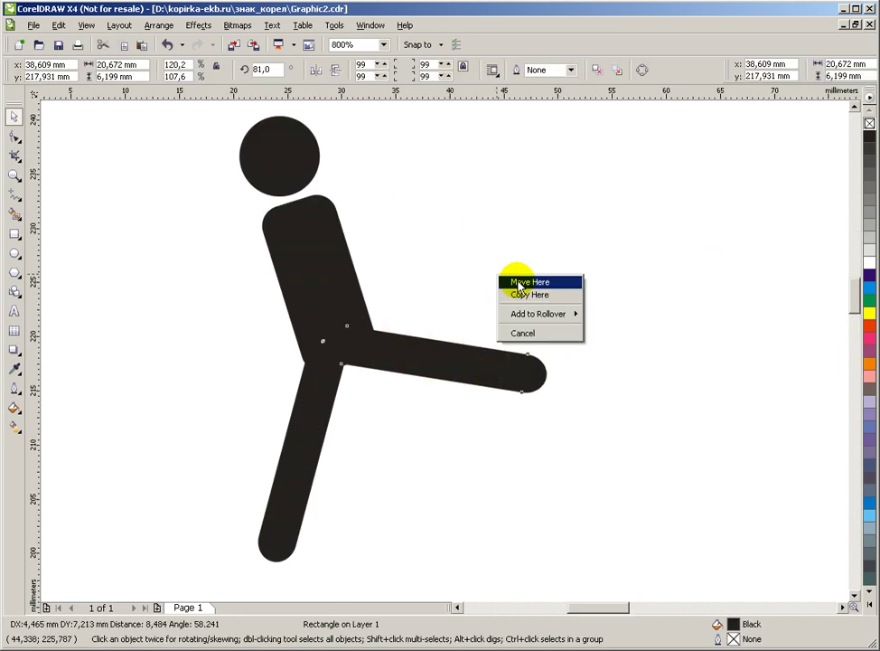
pyautogui.click(517, 293)
pyautogui.click(483, 279)
pyautogui.moveTo(599, 318); pyautogui.dragTo(609, 378)
# Step: Position the nearly vertical shin bar so it crosses the raised thigh at knee distance
pyautogui.scroll(-2, 429, 362)
pyautogui.scroll(1, 448, 346)
pyautogui.moveTo(476, 322); pyautogui.dragTo(464, 374)
pyautogui.scroll(-2, 466, 366)
pyautogui.scroll(2, 467, 356)
pyautogui.click(443, 310)
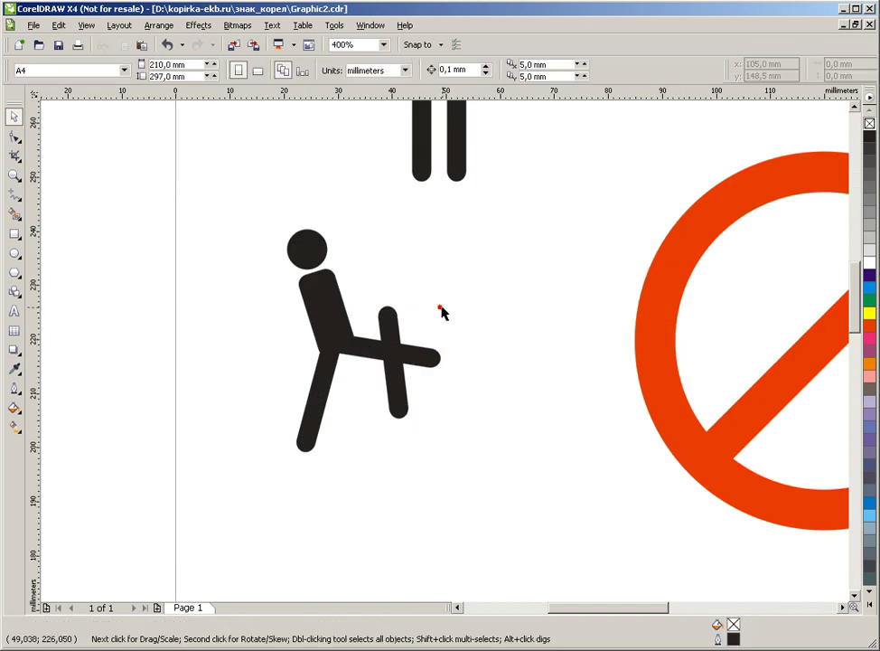
# Step: Try the whole five-piece figure inside the prohibition sign and bring it back to the empty area beside it
pyautogui.scroll(-1, 374, 369)
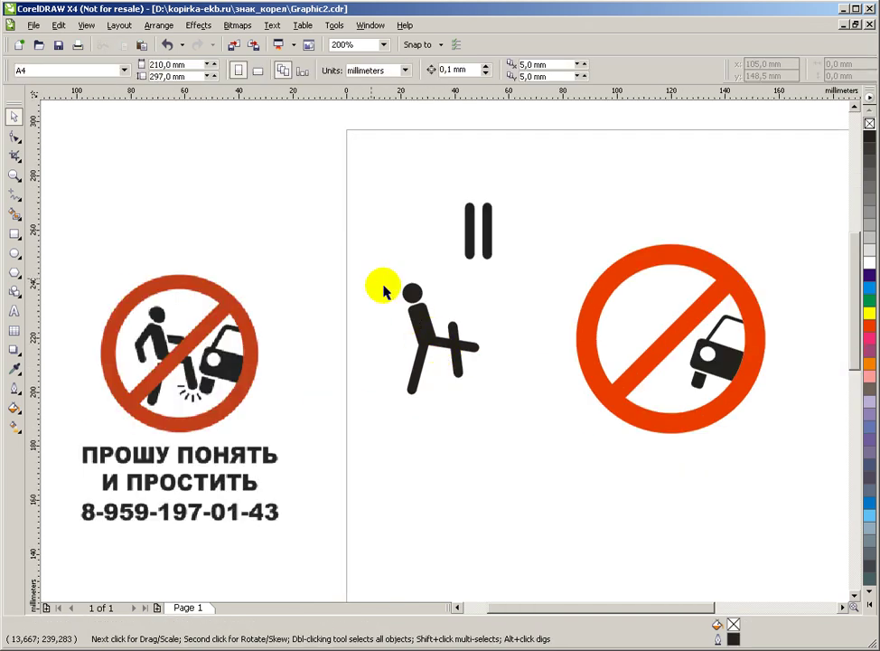
pyautogui.moveTo(363, 263); pyautogui.dragTo(485, 438)
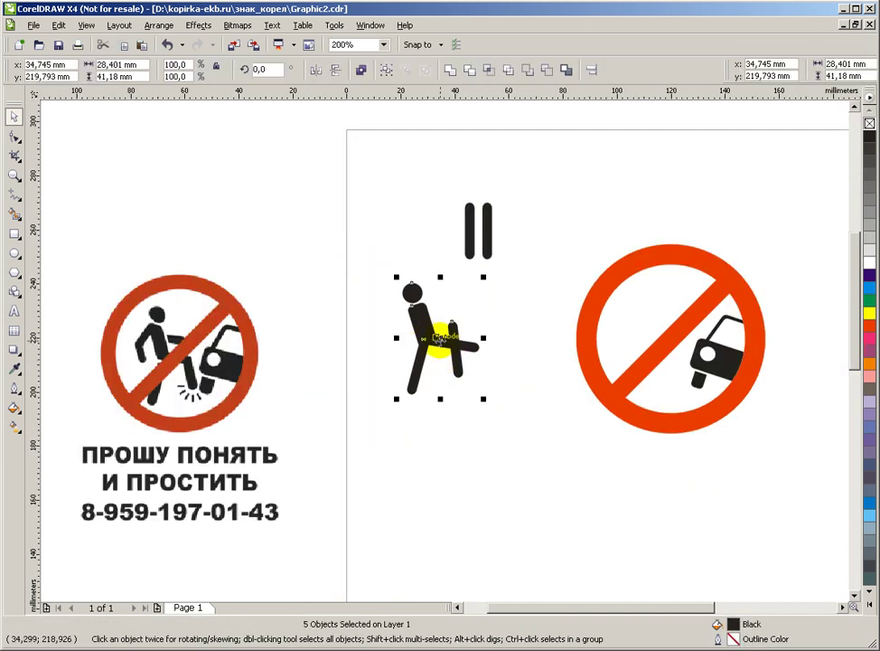
pyautogui.moveTo(377, 272); pyautogui.dragTo(485, 407)
pyautogui.moveTo(436, 337); pyautogui.dragTo(665, 344)
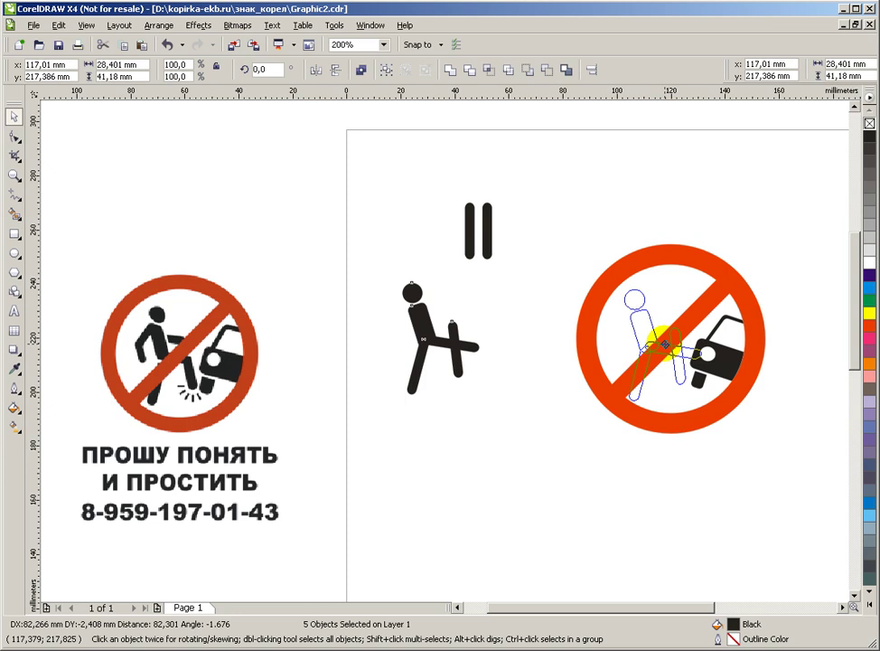
pyautogui.moveTo(665, 344); pyautogui.dragTo(416, 308)
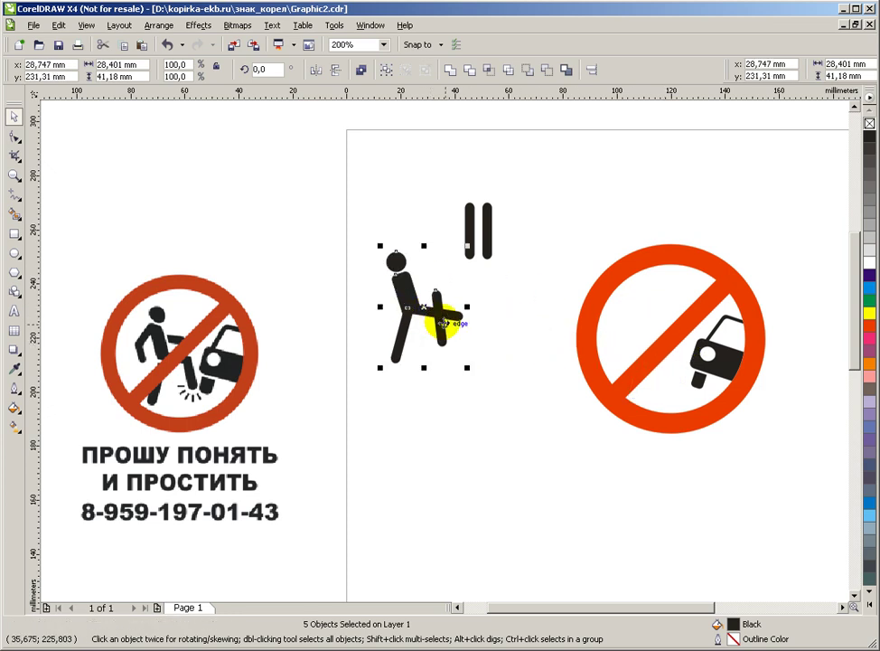
pyautogui.click(449, 315)
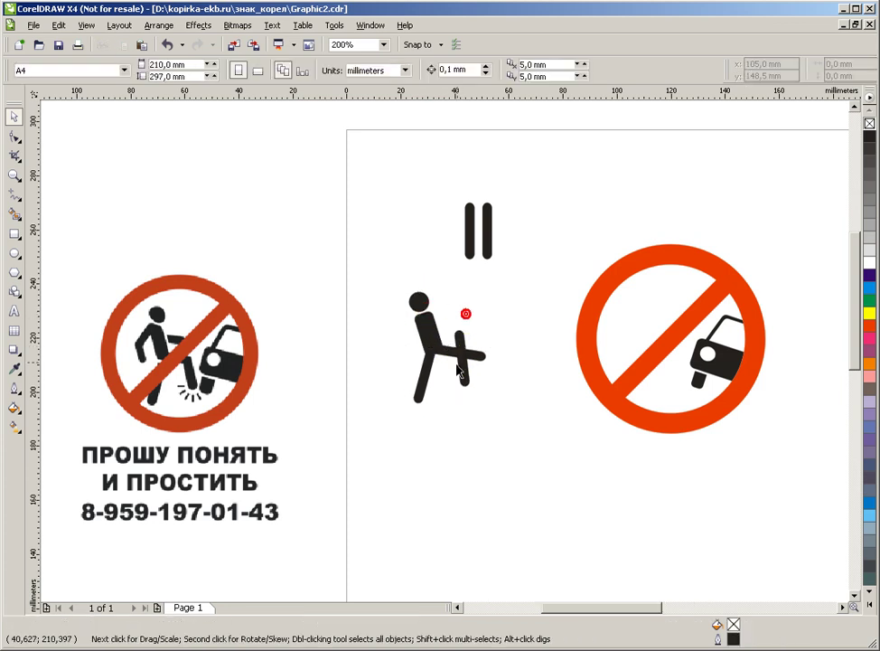
# Step: Remove the fill from all five figure parts and give them a black outline
pyautogui.scroll(2, 449, 316)
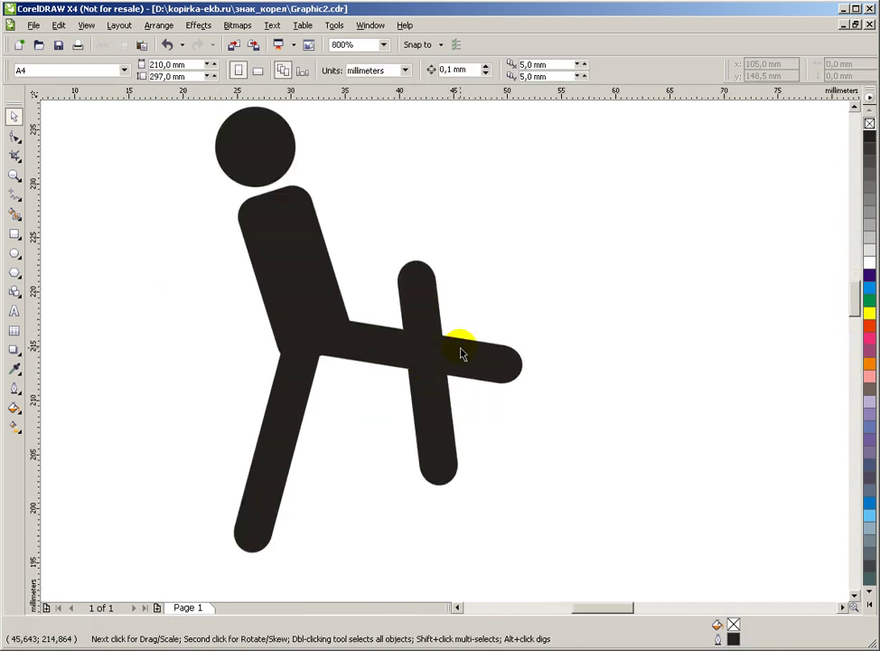
pyautogui.scroll(-1, 461, 353)
pyautogui.moveTo(325, 255); pyautogui.dragTo(576, 552)
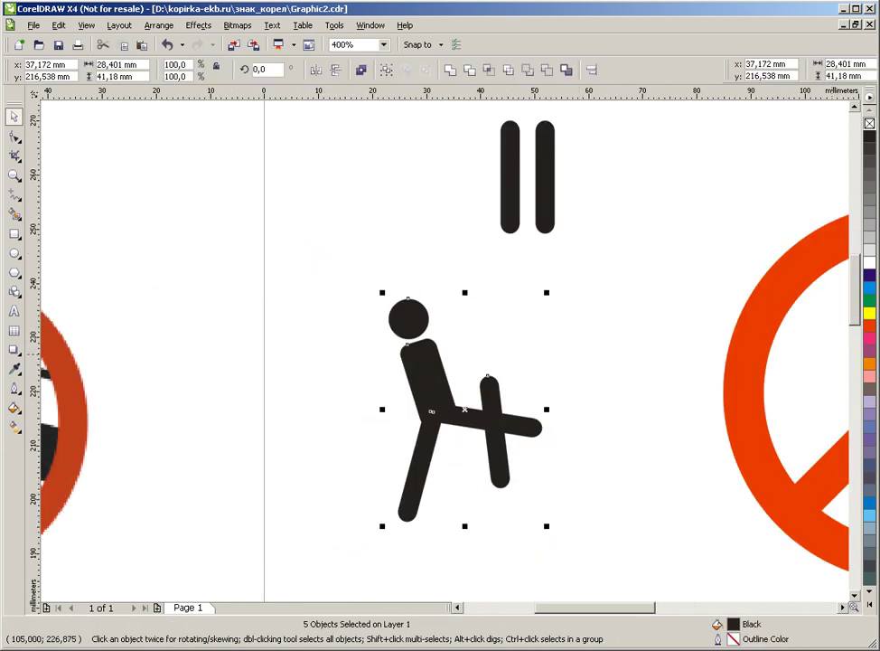
pyautogui.click(869, 123)
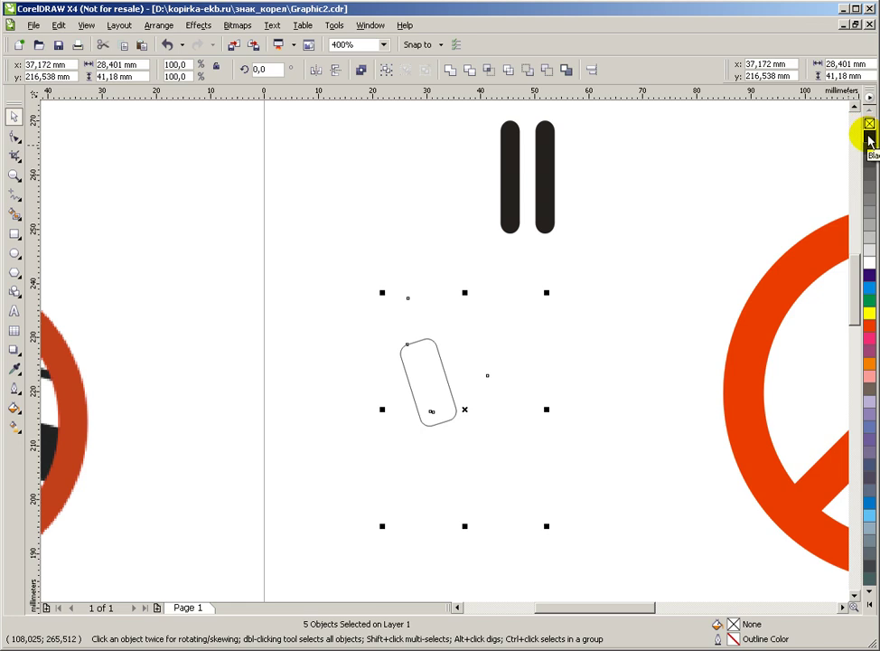
pyautogui.rightClick(869, 136)
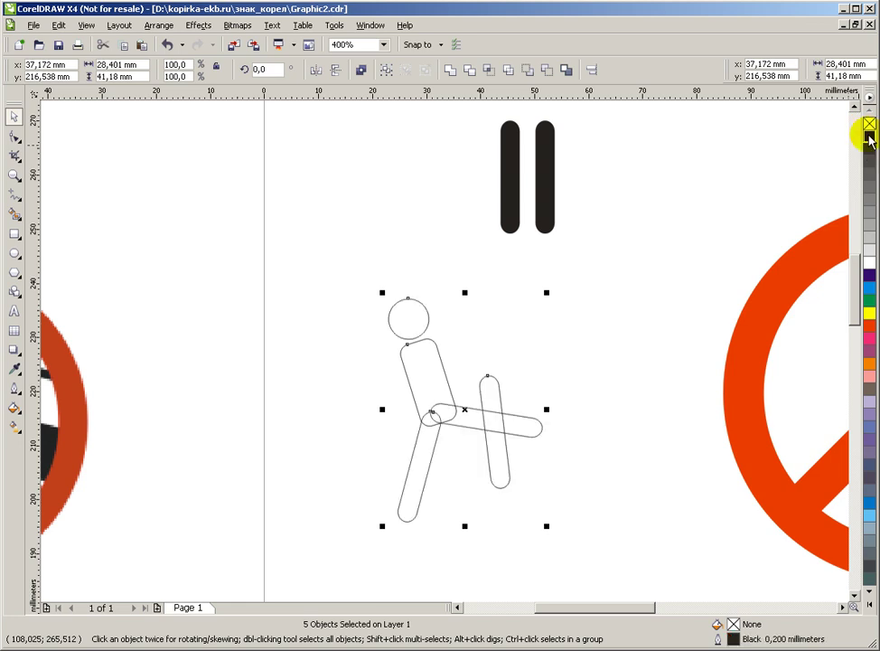
pyautogui.click(574, 338)
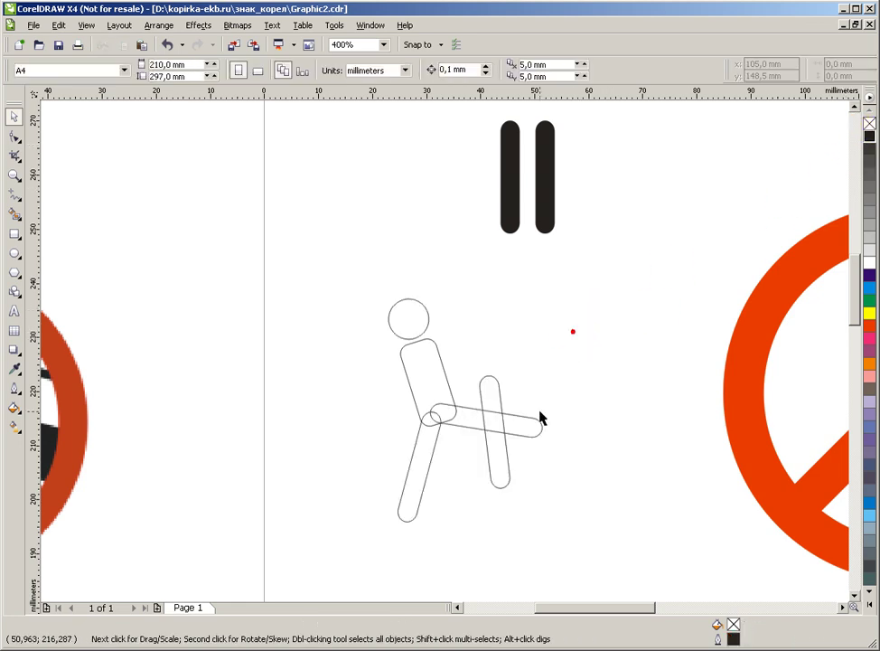
pyautogui.scroll(2, 444, 355)
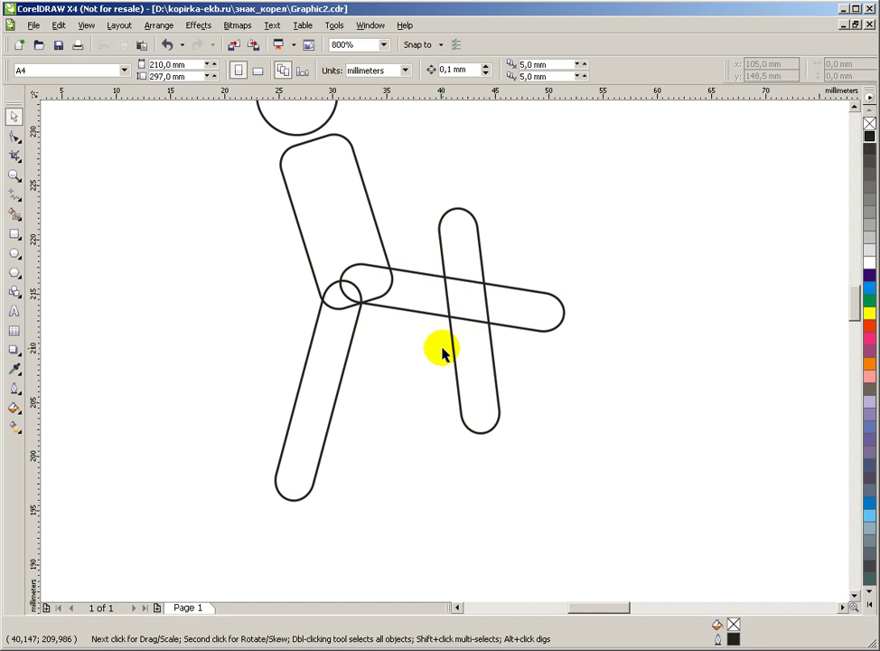
pyautogui.scroll(-2, 444, 355)
pyautogui.scroll(1, 443, 355)
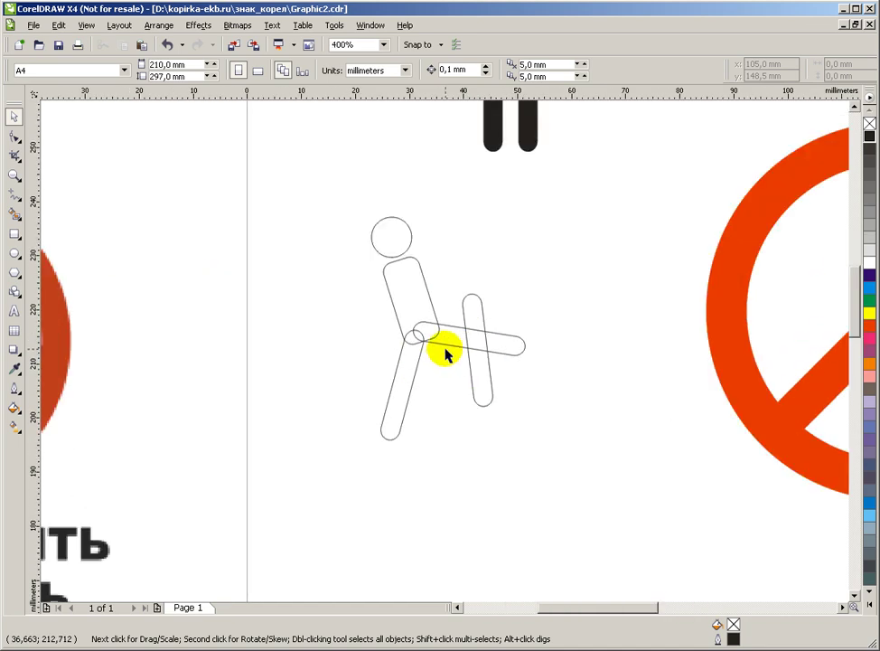
pyautogui.scroll(1, 443, 355)
pyautogui.click(435, 335)
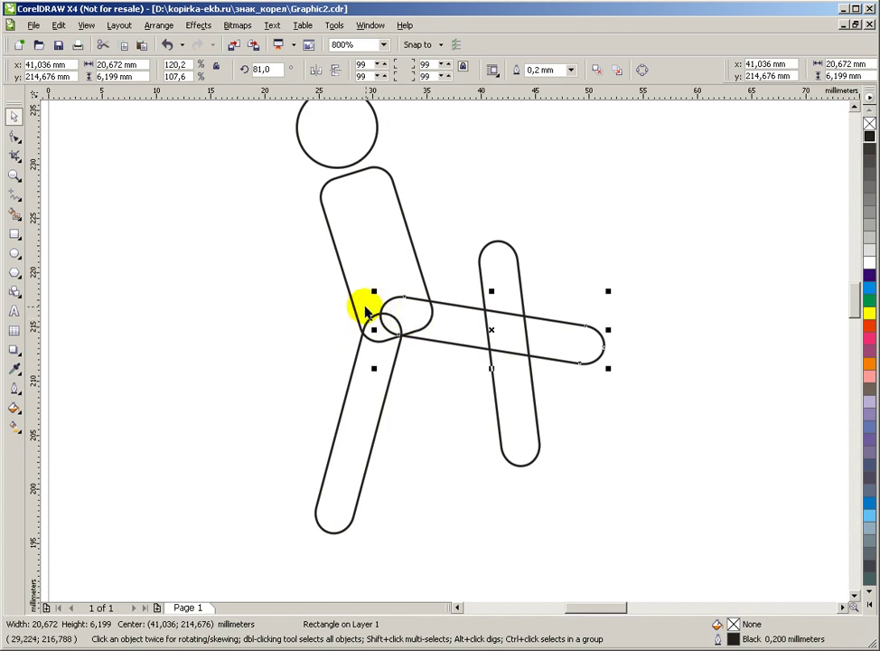
pyautogui.click(267, 316)
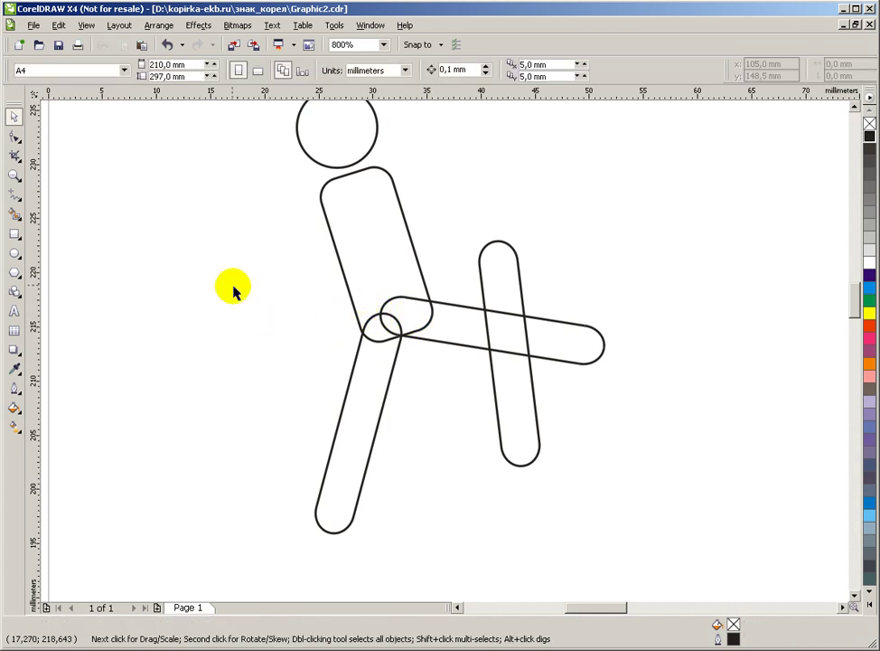
# Step: Fill the head, torso, hip overlaps and standing leg with Desert Blue using the Smart Fill tool
pyautogui.click(14, 214)
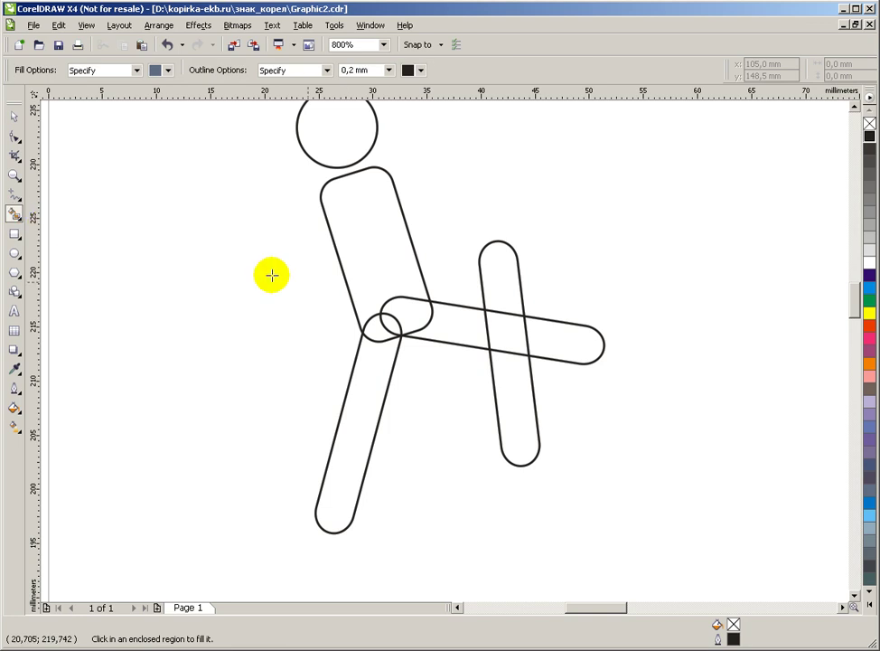
pyautogui.click(337, 140)
pyautogui.click(368, 215)
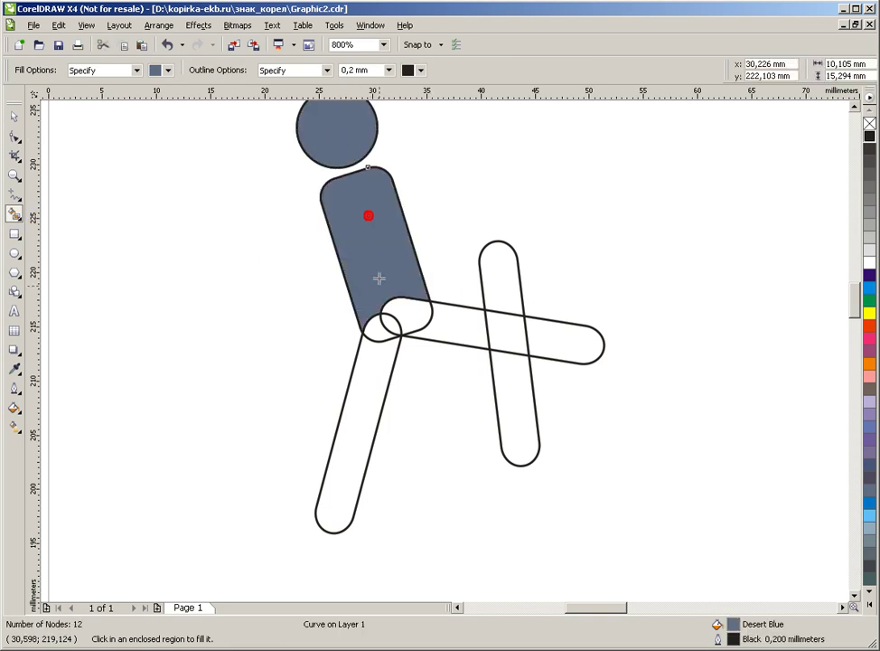
pyautogui.click(372, 327)
pyautogui.click(409, 315)
pyautogui.click(375, 364)
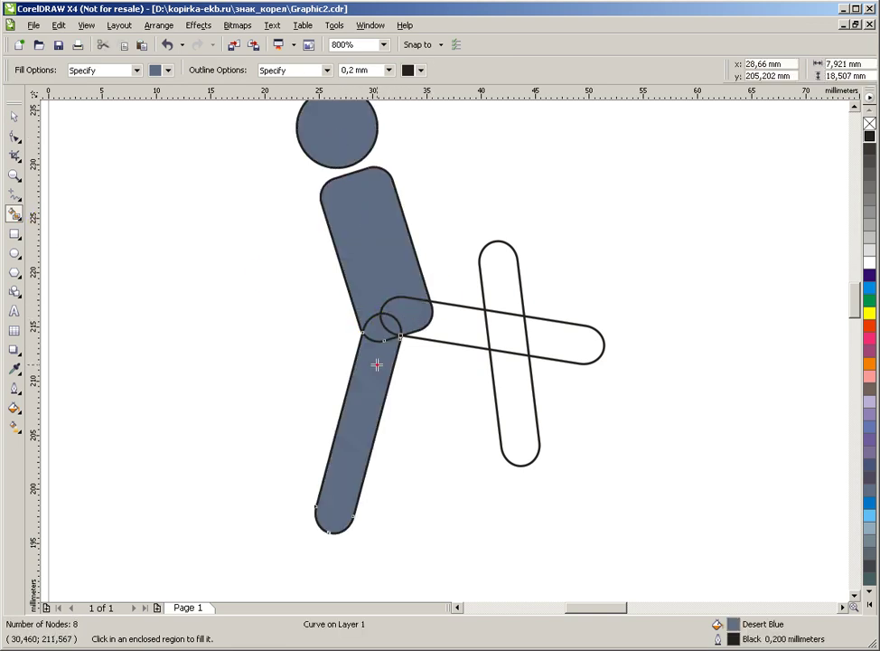
# Step: Smart-fill the raised thigh, the knee overlap and the shin below it, leaving the protruding bar ends empty
pyautogui.click(458, 332)
pyautogui.click(512, 331)
pyautogui.click(510, 384)
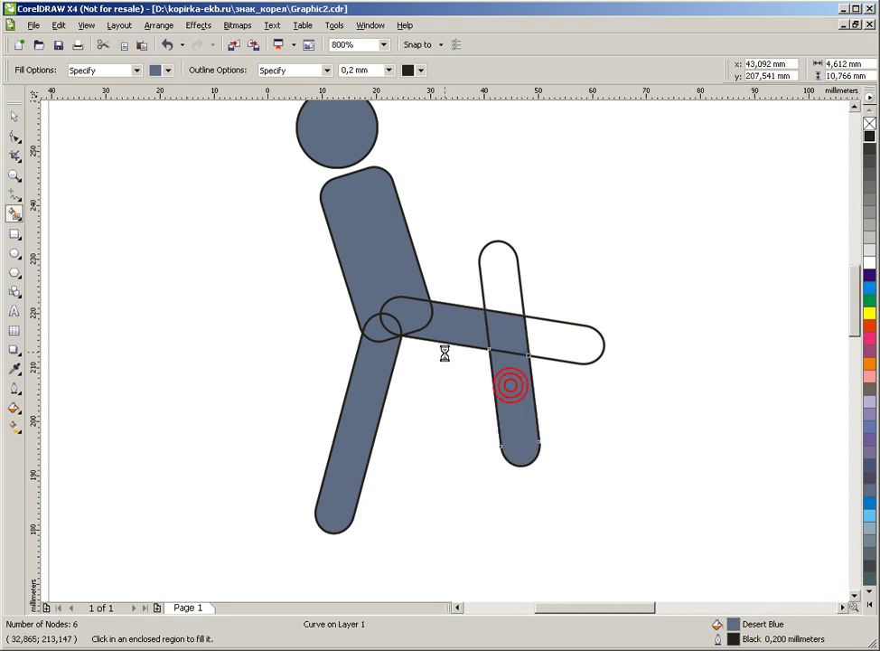
# Step: Select the head and all the filled torso, hip and leg pieces and move them clear of the construction outlines
pyautogui.scroll(-1, 488, 354)
pyautogui.click(14, 117)
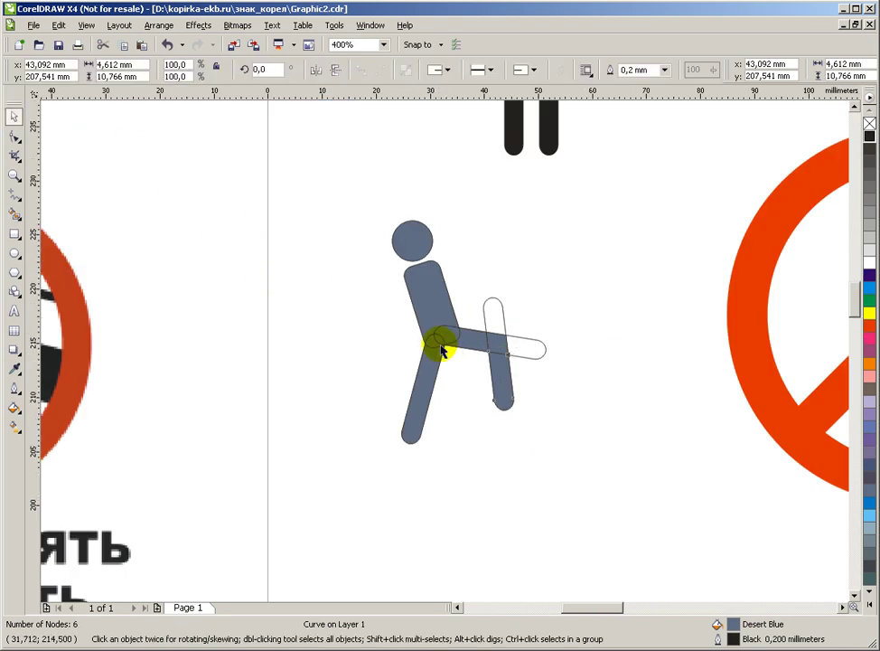
pyautogui.scroll(1, 531, 352)
pyautogui.keyDown('shift'); pyautogui.click(550, 361); pyautogui.keyUp('shift')
pyautogui.keyDown('shift'); pyautogui.click(512, 351); pyautogui.keyUp('shift')
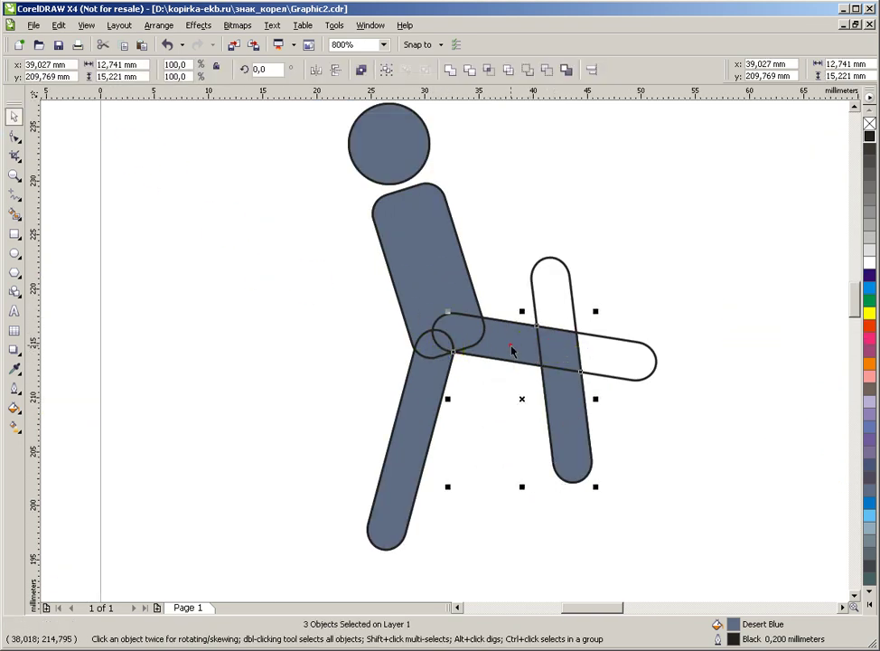
pyautogui.keyDown('shift'); pyautogui.click(465, 336); pyautogui.keyUp('shift')
pyautogui.scroll(2, 466, 334)
pyautogui.keyDown('shift'); pyautogui.click(408, 348); pyautogui.keyUp('shift')
pyautogui.keyDown('shift'); pyautogui.click(328, 359); pyautogui.keyUp('shift')
pyautogui.keyDown('shift'); pyautogui.click(292, 310); pyautogui.keyUp('shift')
pyautogui.scroll(-2, 292, 310)
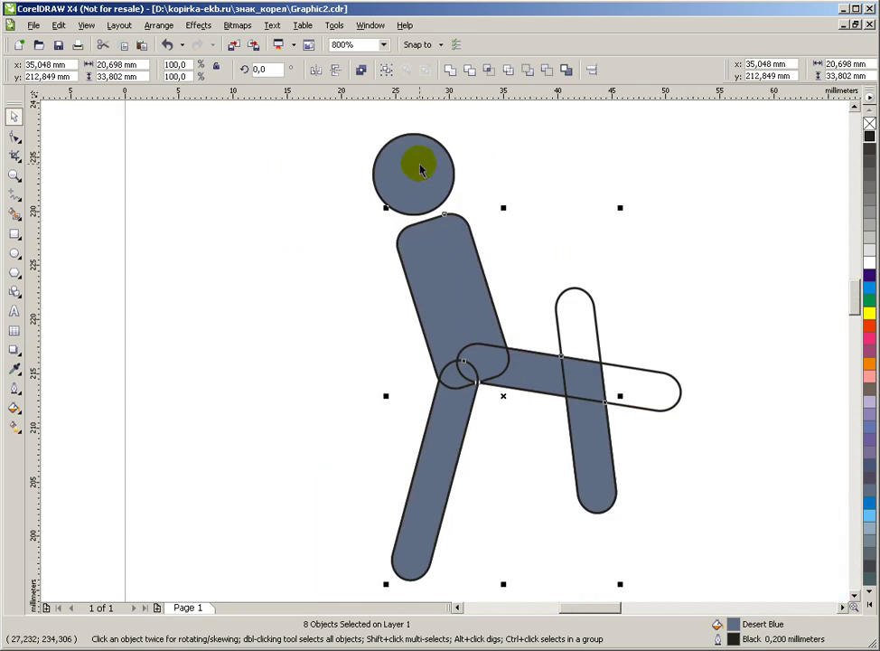
pyautogui.keyDown('shift'); pyautogui.click(417, 187); pyautogui.keyUp('shift')
pyautogui.scroll(-1, 411, 359)
pyautogui.moveTo(461, 359); pyautogui.dragTo(339, 338)
# Step: Weld the moved pieces into a single figure and fill it with black
pyautogui.click(450, 69)
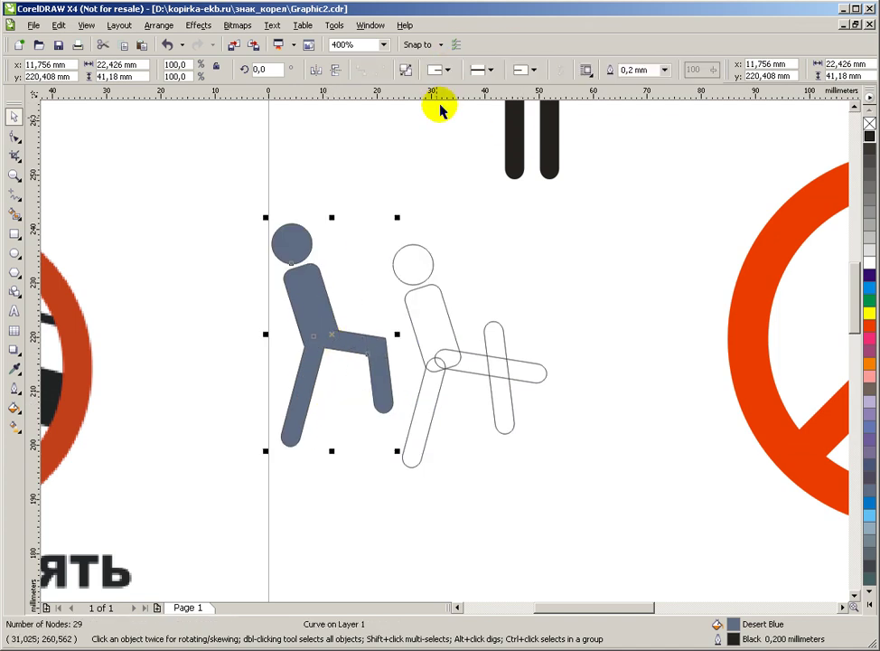
pyautogui.click(870, 135)
pyautogui.click(385, 216)
# Step: Delete all the leftover construction outlines beside the black figure
pyautogui.moveTo(359, 209); pyautogui.dragTo(569, 460)
pyautogui.press('Delete')
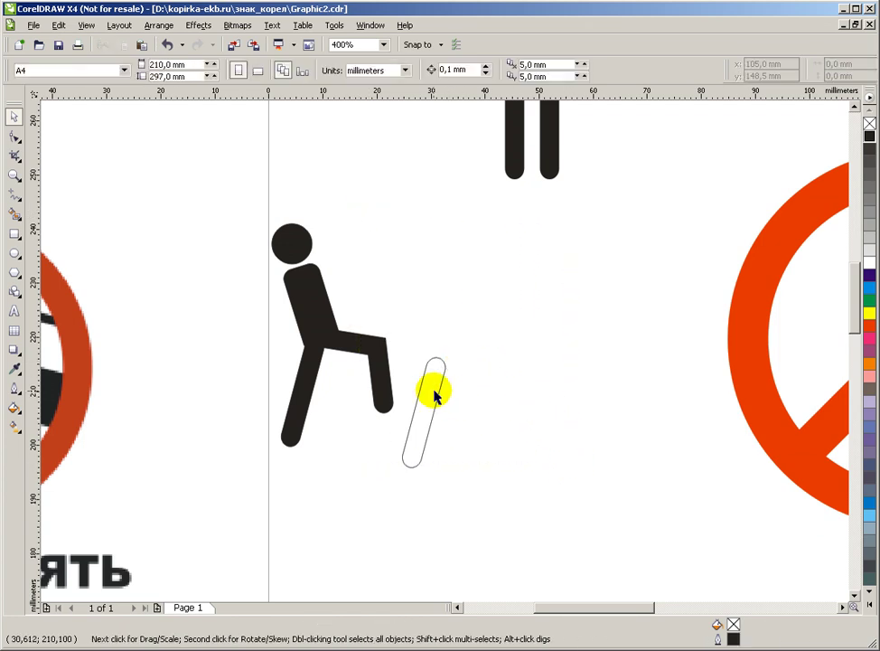
pyautogui.click(428, 409)
pyautogui.press('Delete')
pyautogui.scroll(-1, 444, 350)
pyautogui.click(443, 330)
pyautogui.click(409, 307)
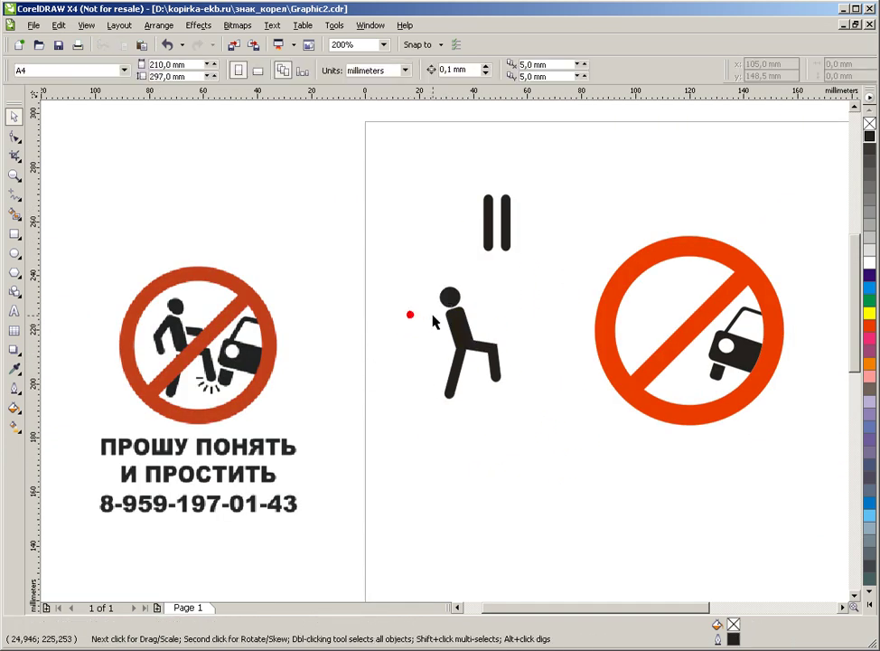
# Step: Place one spare black bar behind the figure as the rear upper arm, rotated to about 317.7° and joined to the shoulder
pyautogui.scroll(1, 459, 361)
pyautogui.click(540, 191)
pyautogui.moveTo(540, 191); pyautogui.dragTo(433, 393)
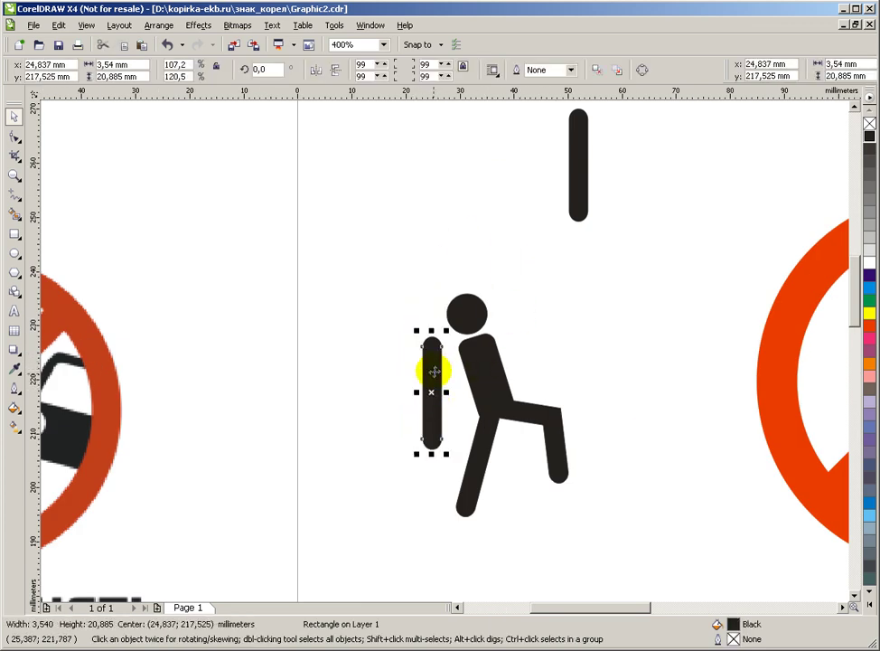
pyautogui.click(437, 366)
pyautogui.moveTo(447, 330); pyautogui.dragTo(436, 373)
pyautogui.click(448, 436)
pyautogui.scroll(-1, 434, 362)
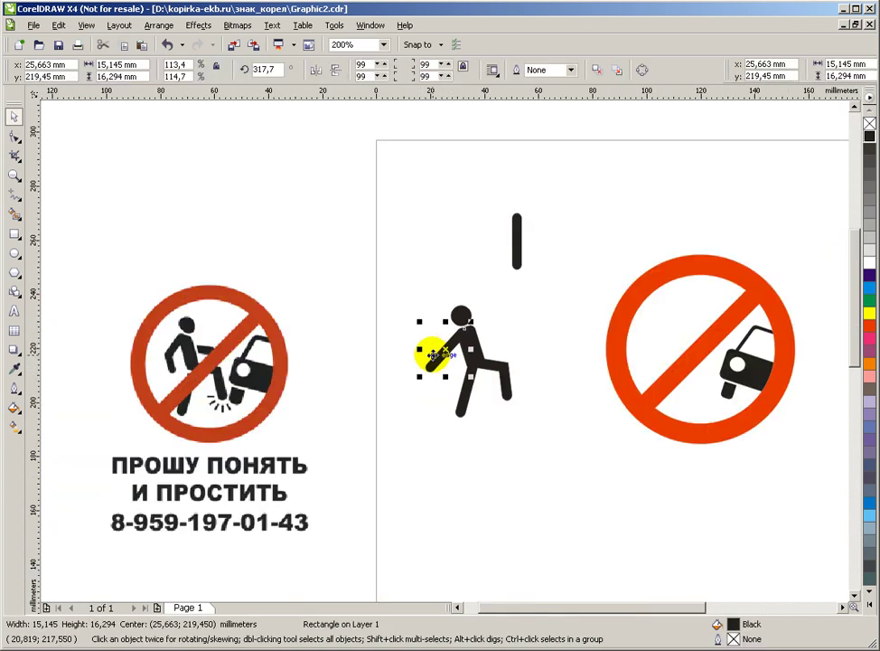
# Step: Copy the upper-arm bar to the empty area beside the figure and rotate the copy to about 17.4°
pyautogui.scroll(2, 433, 354)
pyautogui.scroll(-1, 461, 351)
pyautogui.moveTo(440, 343); pyautogui.dragTo(383, 300)
pyautogui.click(414, 320)
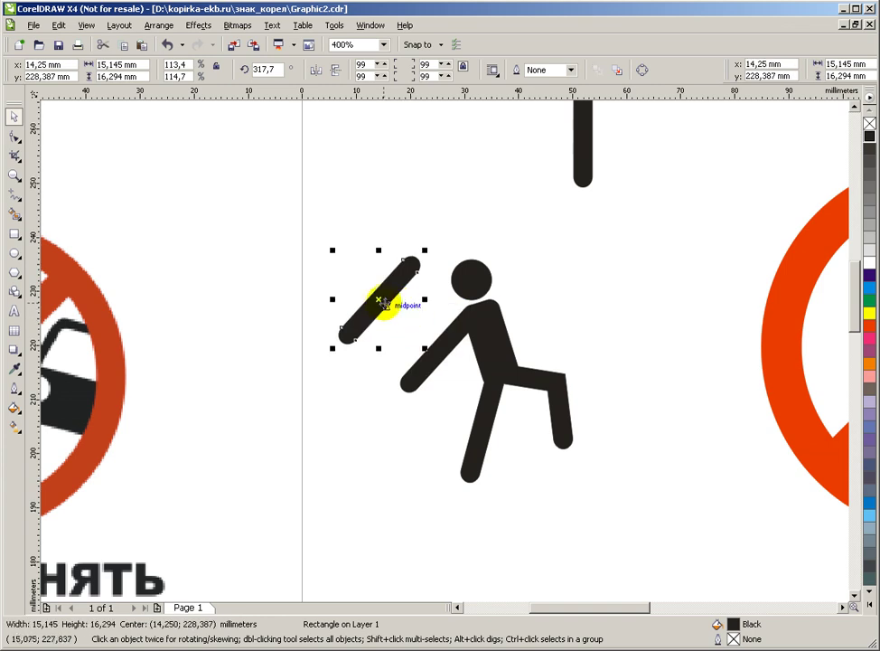
pyautogui.click(380, 298)
pyautogui.moveTo(429, 257); pyautogui.dragTo(353, 216)
# Step: Move the rotated copy across the middle of the rear upper arm so it serves as the forearm
pyautogui.scroll(-1, 446, 346)
pyautogui.scroll(1, 446, 347)
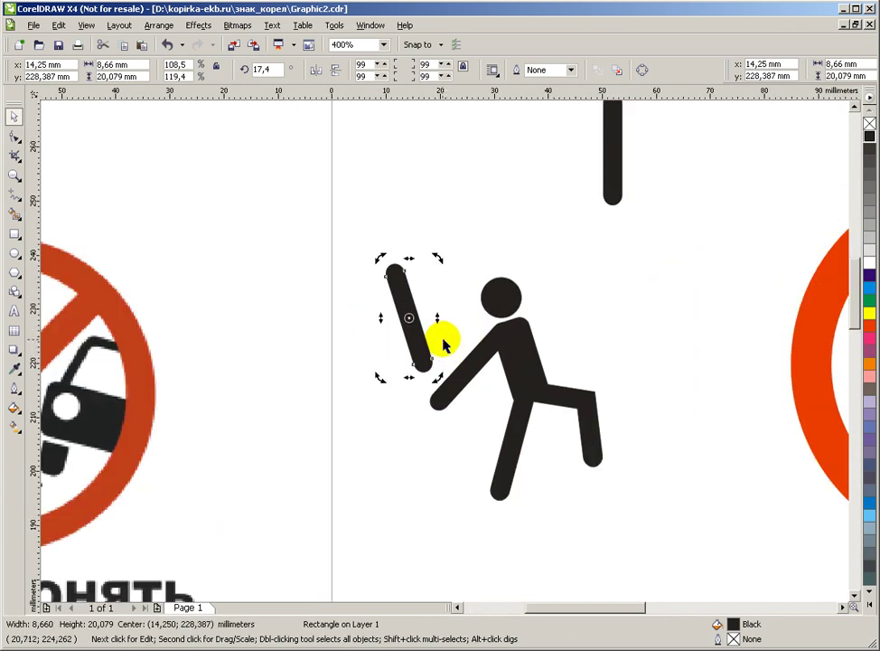
pyautogui.moveTo(401, 288); pyautogui.dragTo(469, 347)
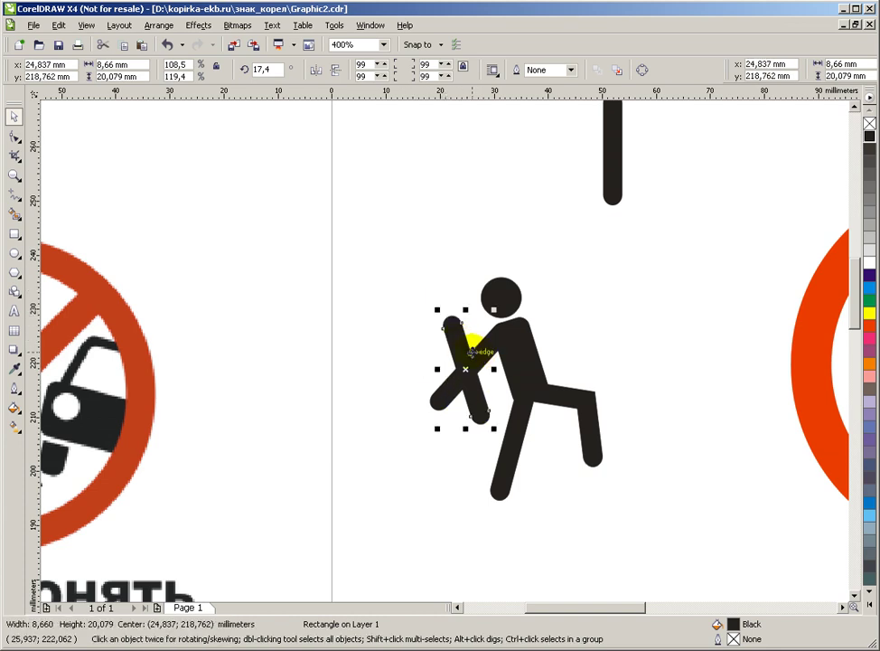
pyautogui.click(445, 355)
pyautogui.scroll(-1, 445, 355)
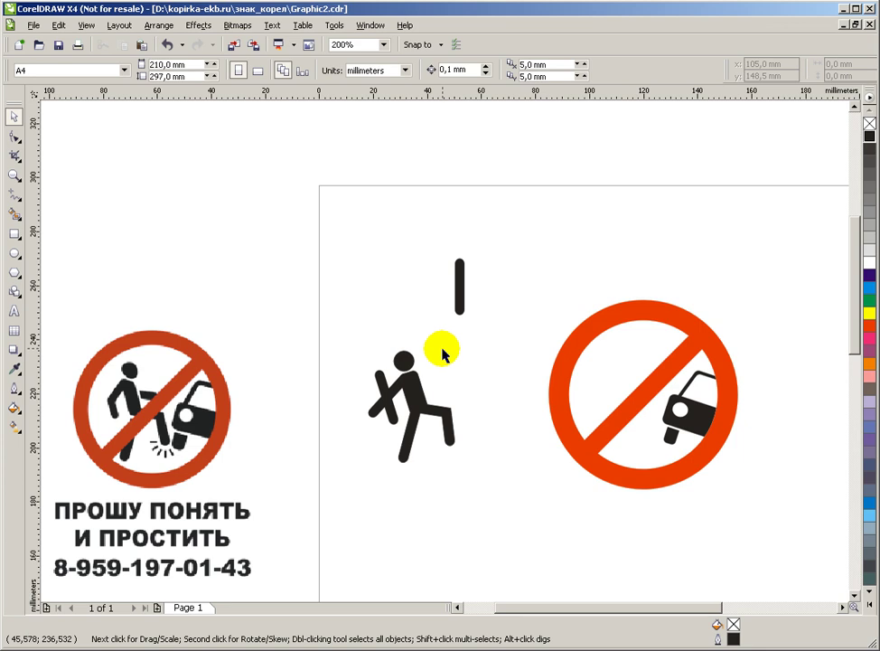
# Step: Bring the remaining spare bar to the figure and rotate it to a nearly horizontal 276.2° for the front arm
pyautogui.scroll(1, 443, 353)
pyautogui.moveTo(477, 236); pyautogui.dragTo(423, 384)
pyautogui.click(425, 379)
pyautogui.moveTo(440, 320); pyautogui.dragTo(439, 389)
pyautogui.scroll(-1, 438, 354)
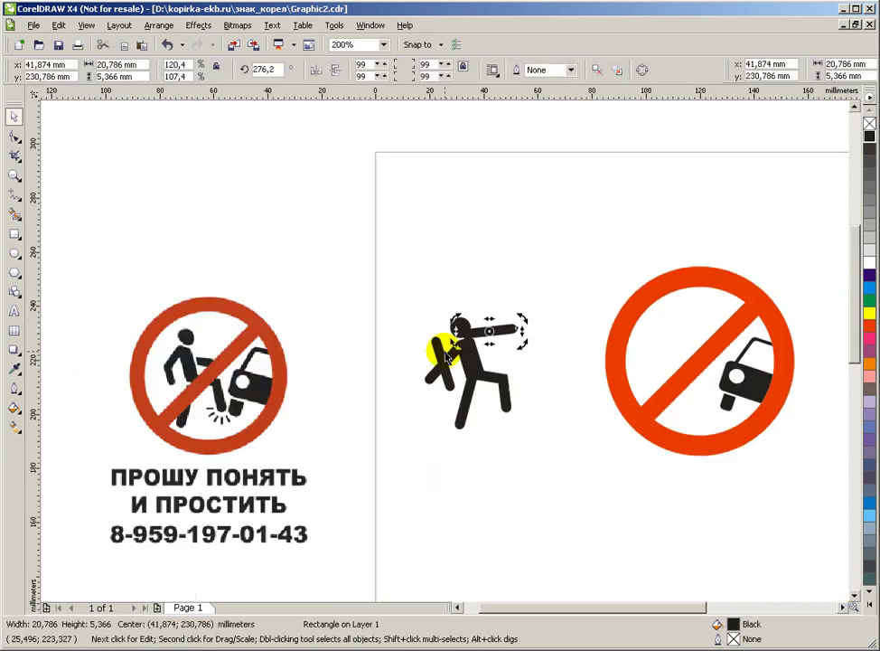
# Step: Tilt the front-arm bar slightly downward and attach its inner end to the upper torso below the shoulder
pyautogui.scroll(1, 440, 354)
pyautogui.moveTo(552, 305); pyautogui.dragTo(554, 304)
pyautogui.scroll(1, 440, 315)
pyautogui.click(429, 365)
pyautogui.click(434, 283)
pyautogui.moveTo(434, 282); pyautogui.dragTo(421, 376)
pyautogui.scroll(-1, 444, 316)
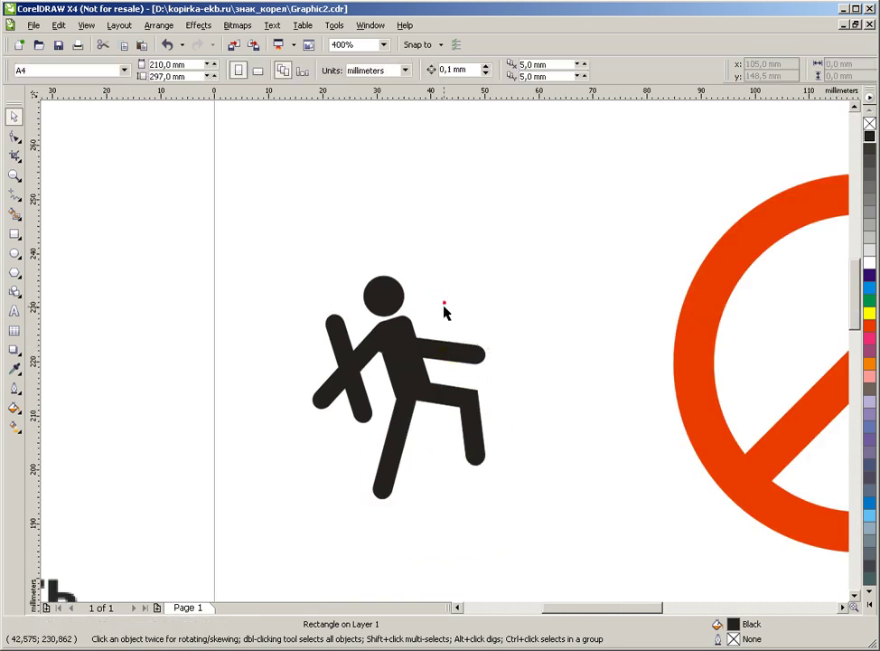
pyautogui.click(445, 307)
# Step: Remove the fill from the body and the three arm bars and give them a black outline
pyautogui.scroll(1, 448, 352)
pyautogui.scroll(-1, 456, 351)
pyautogui.moveTo(327, 241); pyautogui.dragTo(607, 529)
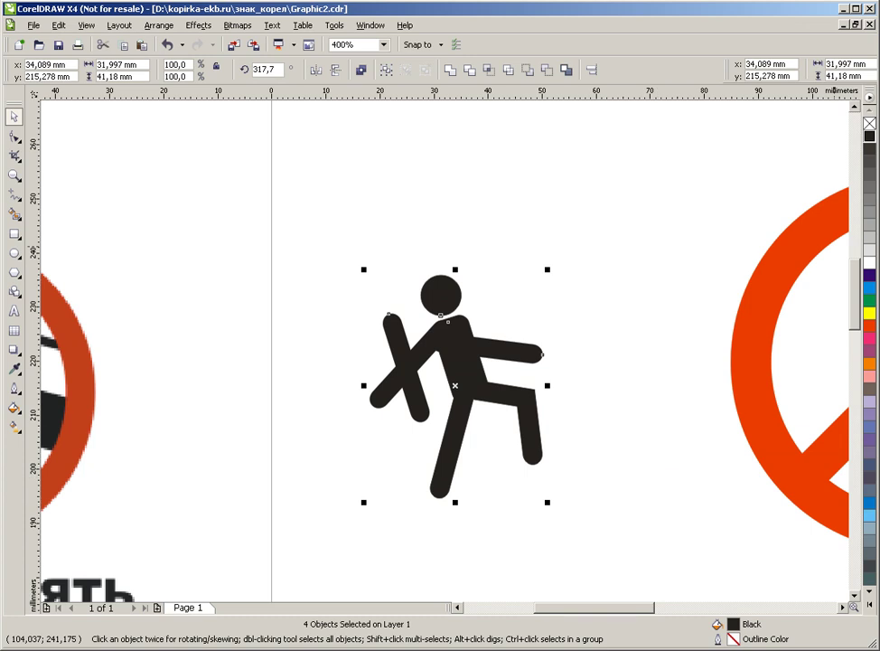
pyautogui.click(870, 125)
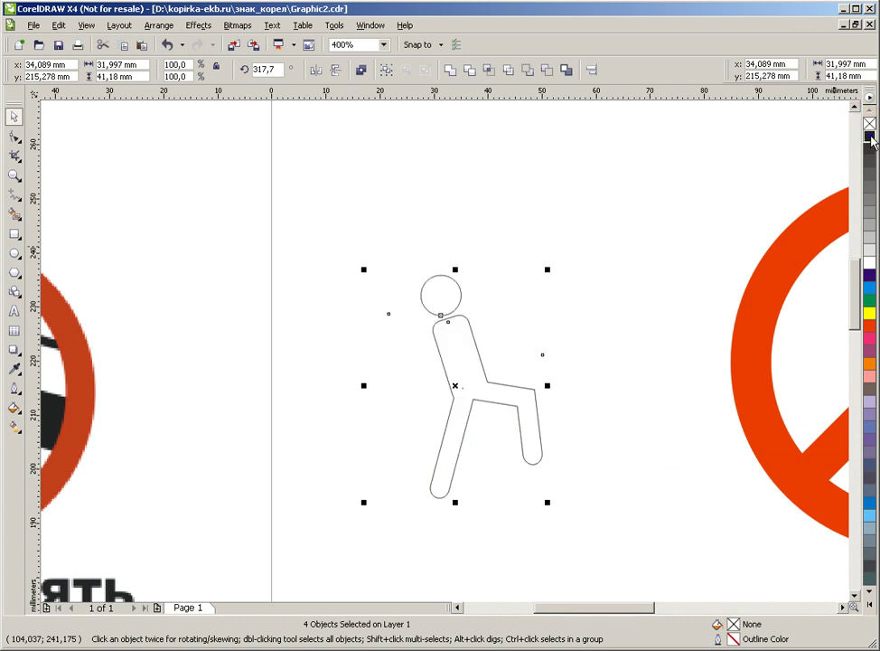
pyautogui.rightClick(870, 136)
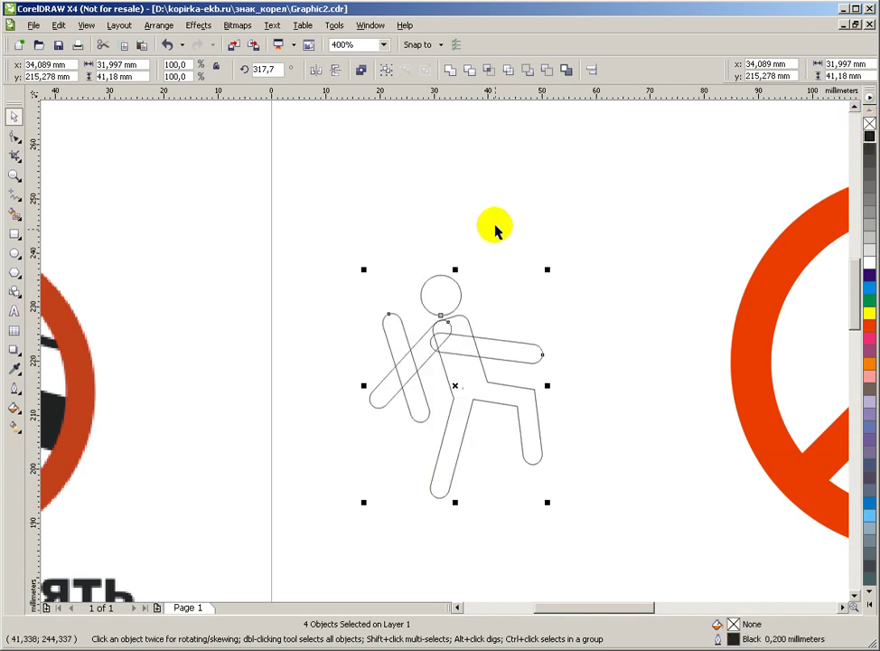
pyautogui.click(531, 226)
# Step: Nudge the rear forearm outline slightly up toward the torso where it crosses the upper arm
pyautogui.scroll(-1, 448, 353)
pyautogui.scroll(1, 444, 355)
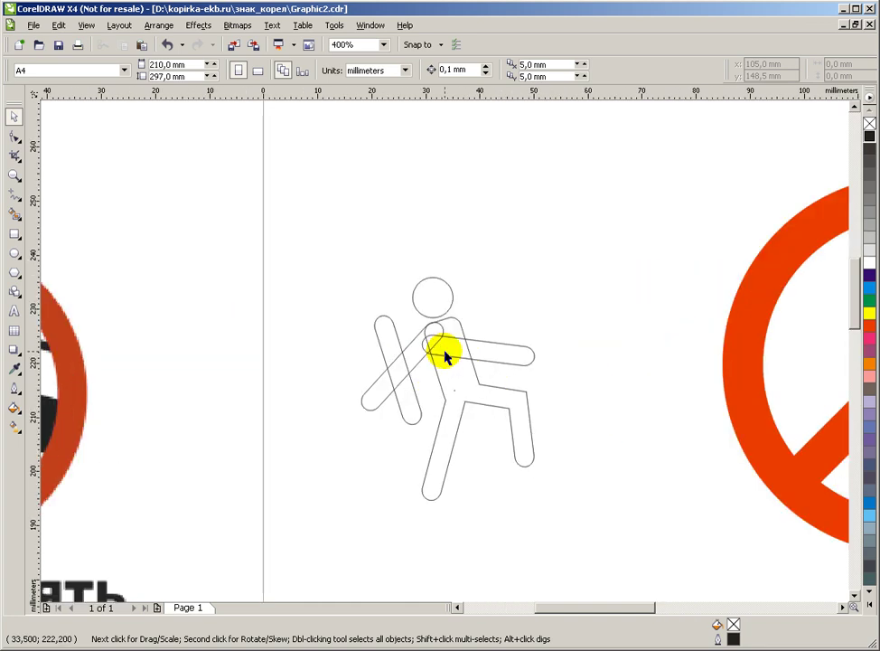
pyautogui.scroll(1, 444, 355)
pyautogui.click(373, 436)
pyautogui.scroll(1, 432, 356)
pyautogui.moveTo(423, 358); pyautogui.dragTo(432, 342)
pyautogui.scroll(-1, 437, 338)
pyautogui.click(307, 273)
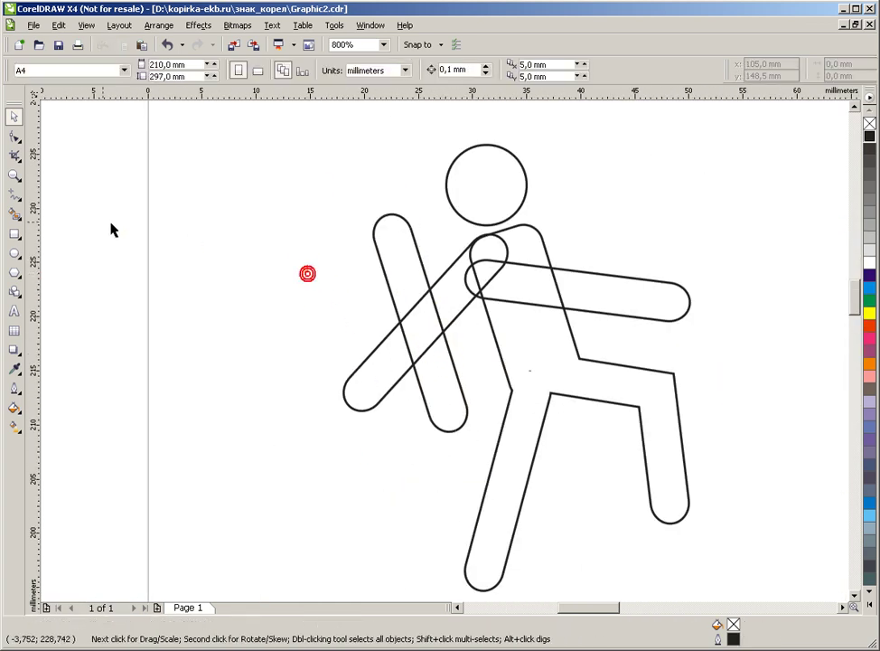
# Step: Smart-fill the torso with legs, the shoulder overlaps and the whole front arm with Desert Blue
pyautogui.click(13, 215)
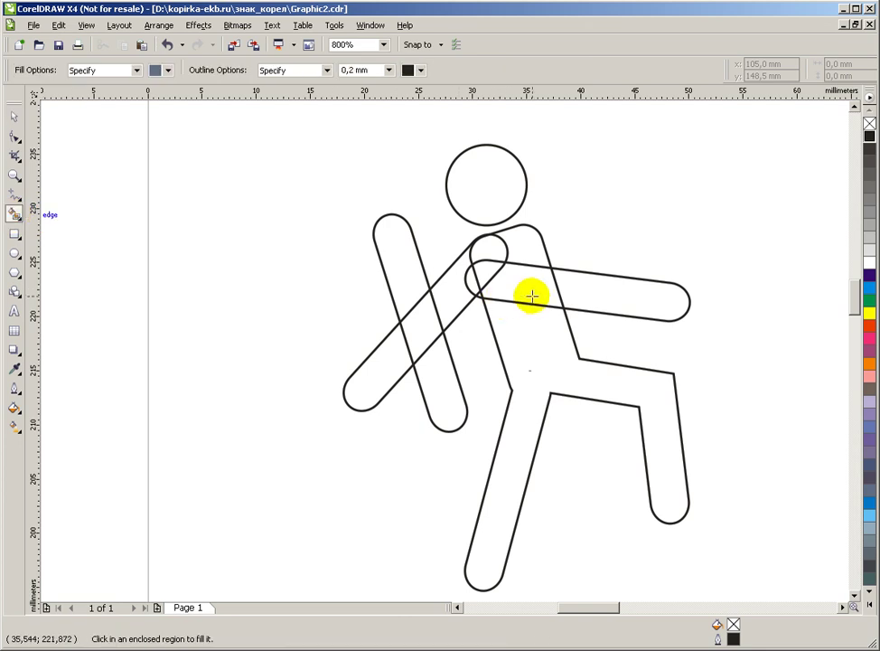
pyautogui.click(552, 377)
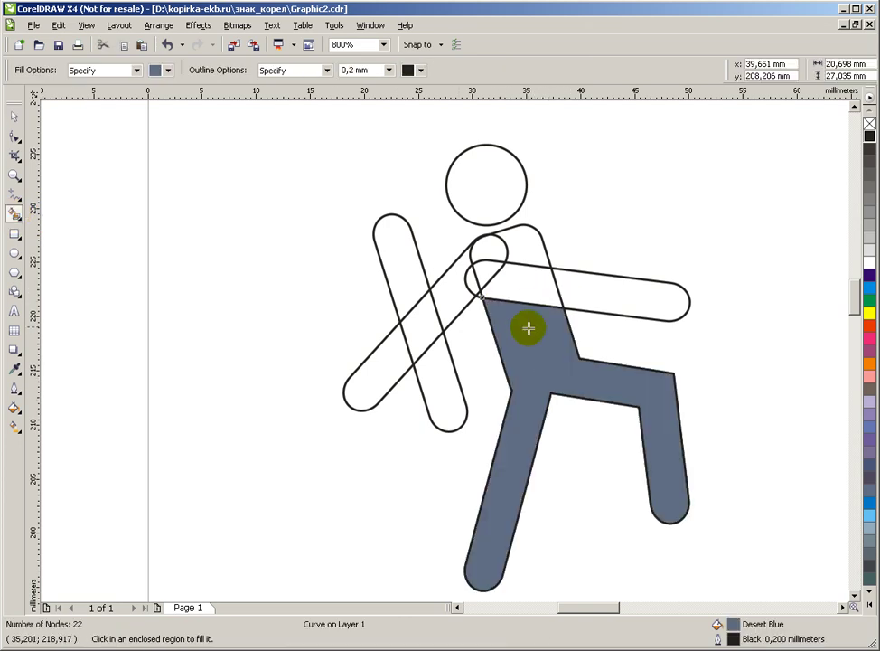
pyautogui.click(504, 285)
pyautogui.scroll(1, 461, 308)
pyautogui.click(426, 279)
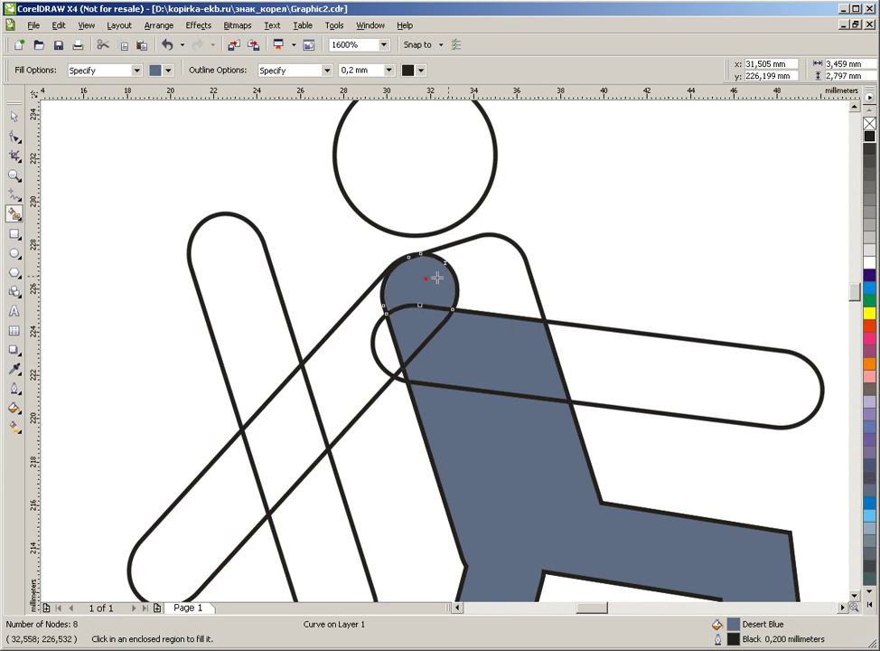
pyautogui.click(498, 270)
pyautogui.click(598, 349)
pyautogui.click(387, 339)
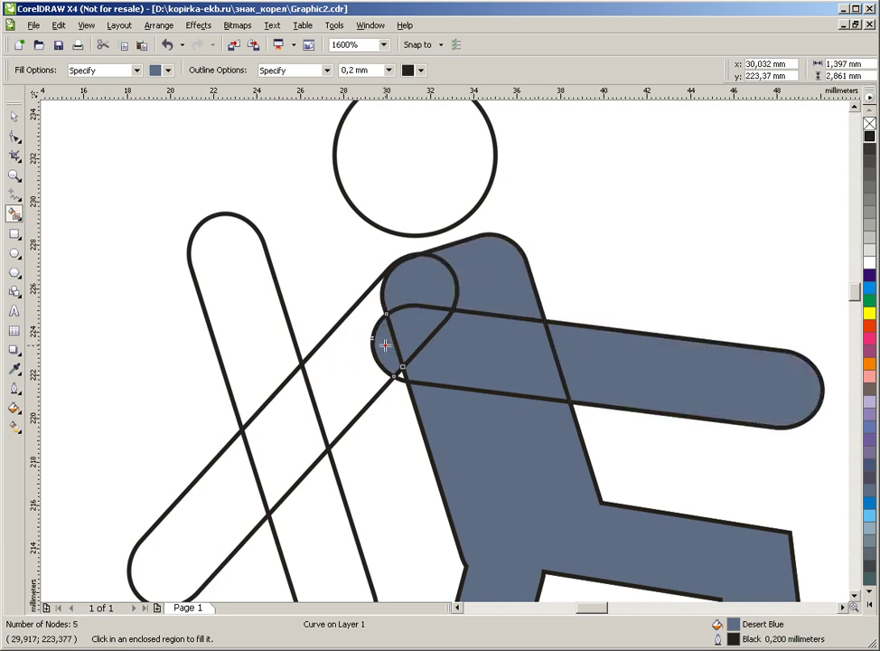
# Step: Smart-fill the rear upper arm, elbow overlap, lower forearm and head, leaving the protruding bar ends empty
pyautogui.click(349, 377)
pyautogui.click(298, 424)
pyautogui.click(330, 512)
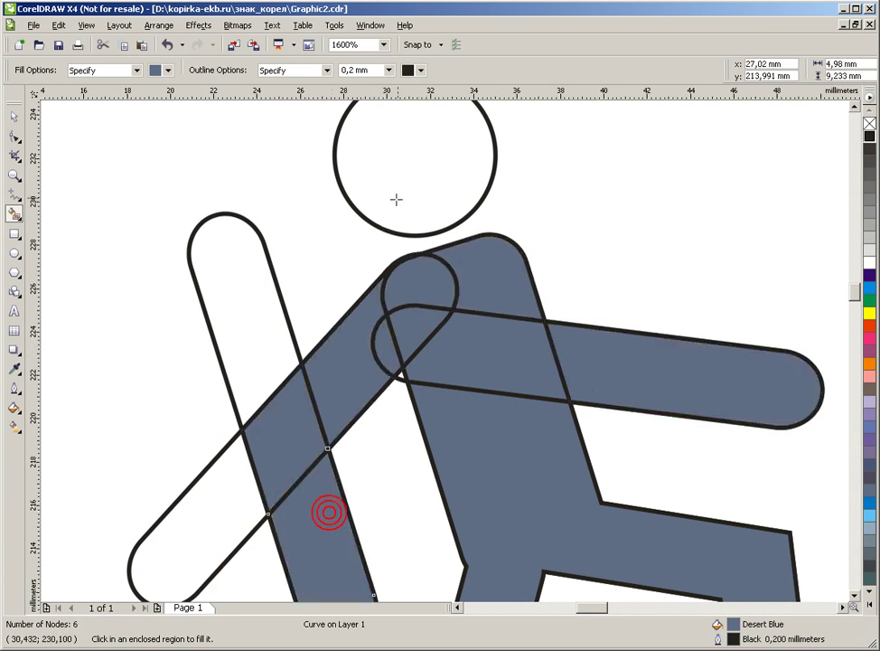
pyautogui.click(397, 194)
pyautogui.scroll(-2, 491, 352)
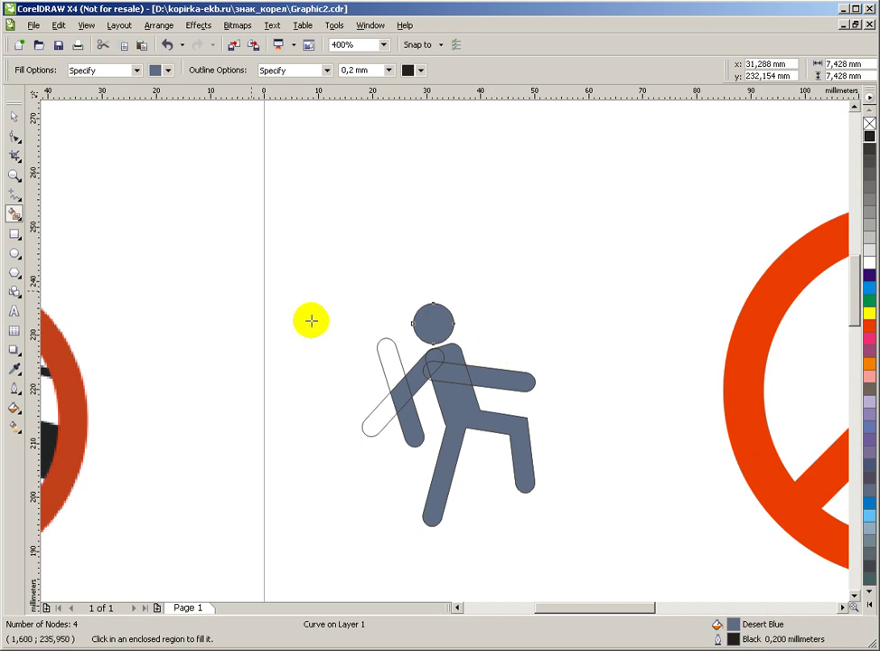
# Step: Select the filled rear-arm, shoulder, upper-torso and head pieces and try moving them off the outlines
pyautogui.click(14, 116)
pyautogui.scroll(1, 355, 383)
pyautogui.click(554, 353)
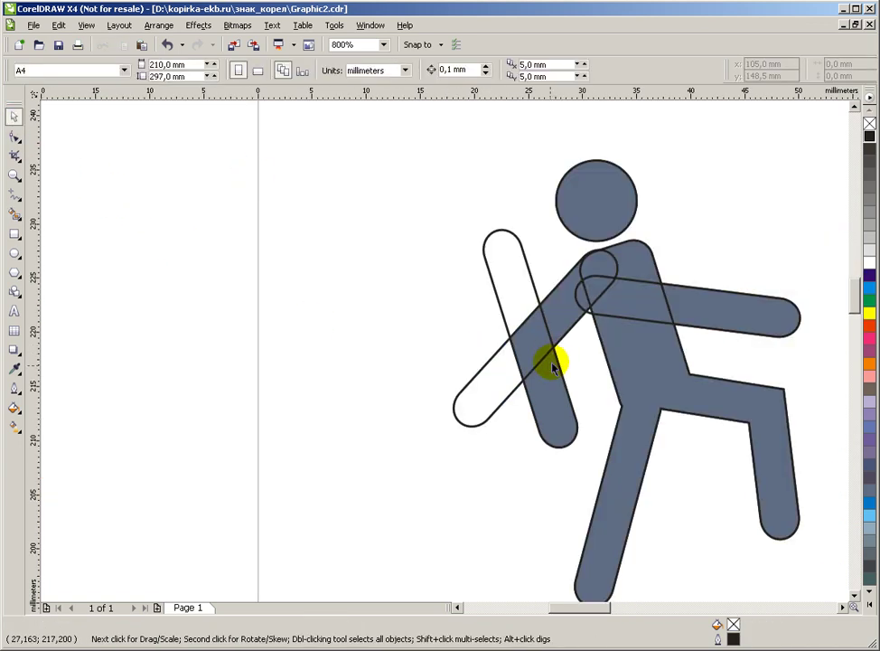
pyautogui.scroll(1, 538, 334)
pyautogui.keyDown('shift'); pyautogui.click(445, 353); pyautogui.keyUp('shift')
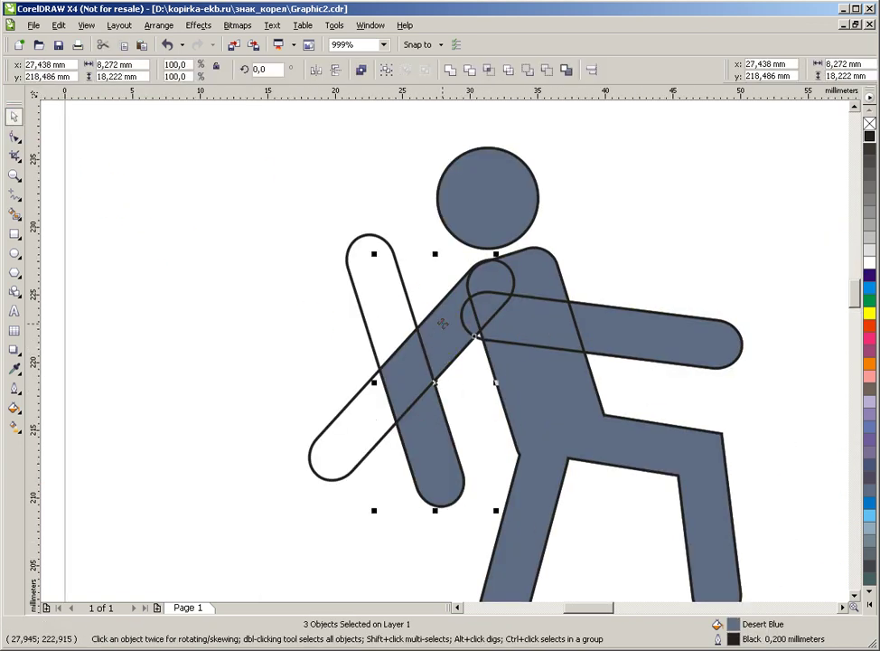
pyautogui.scroll(1, 471, 354)
pyautogui.keyDown('shift'); pyautogui.click(498, 310); pyautogui.keyUp('shift')
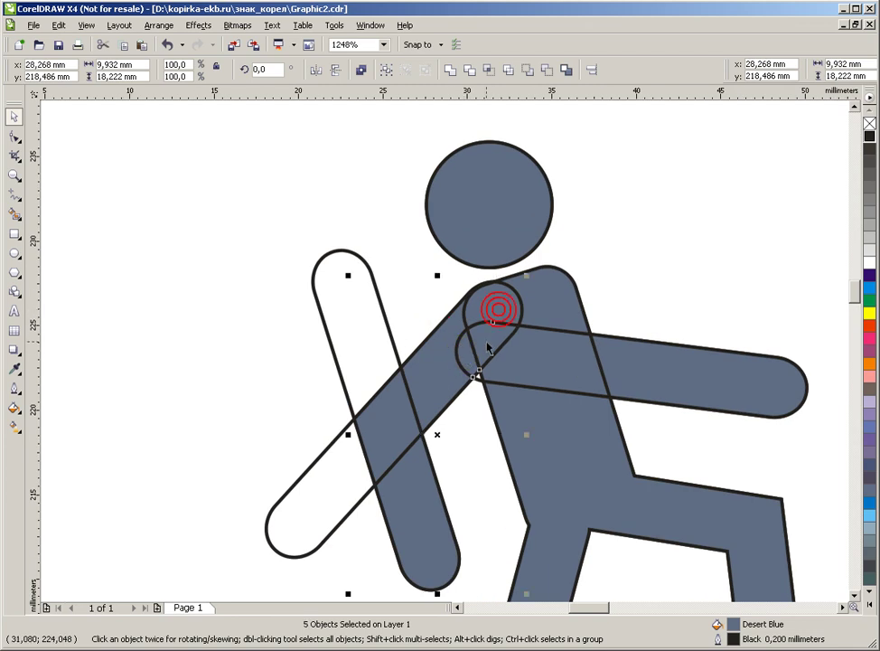
pyautogui.keyDown('shift'); pyautogui.click(556, 299); pyautogui.keyUp('shift')
pyautogui.keyDown('shift'); pyautogui.click(506, 208); pyautogui.keyUp('shift')
pyautogui.scroll(-4, 446, 365)
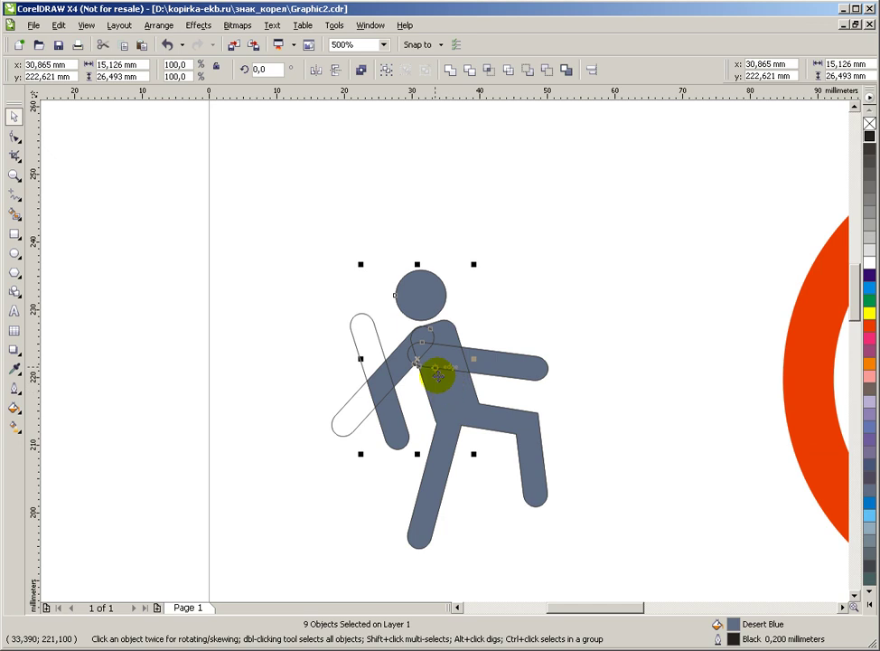
pyautogui.moveTo(417, 362); pyautogui.dragTo(540, 312)
pyautogui.press('Escape')
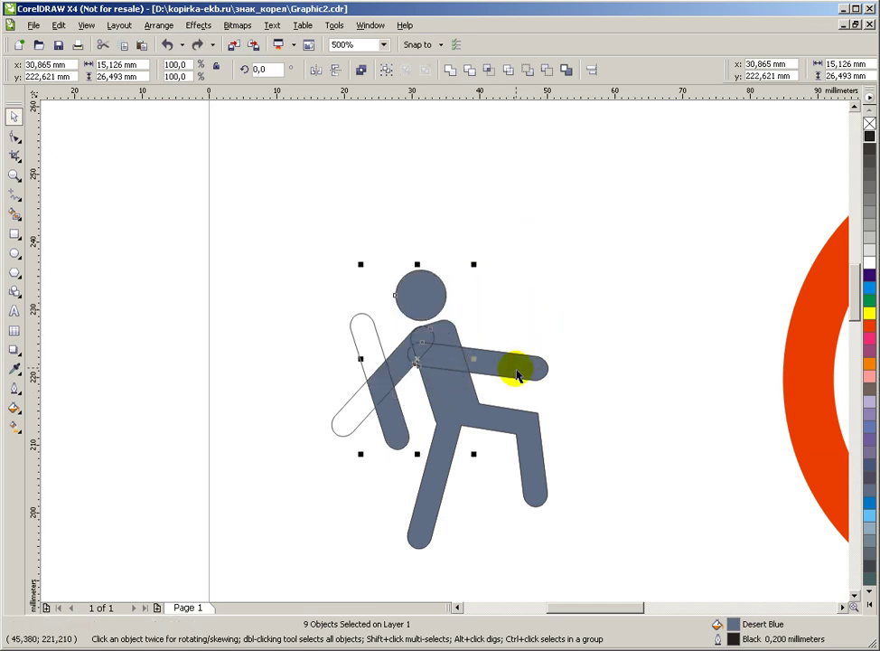
# Step: Add the front arm and the torso-with-legs piece to the selection and move the whole filled figure above the outlines
pyautogui.keyDown('shift'); pyautogui.click(524, 369); pyautogui.keyUp('shift')
pyautogui.keyDown('shift'); pyautogui.click(453, 408); pyautogui.keyUp('shift')
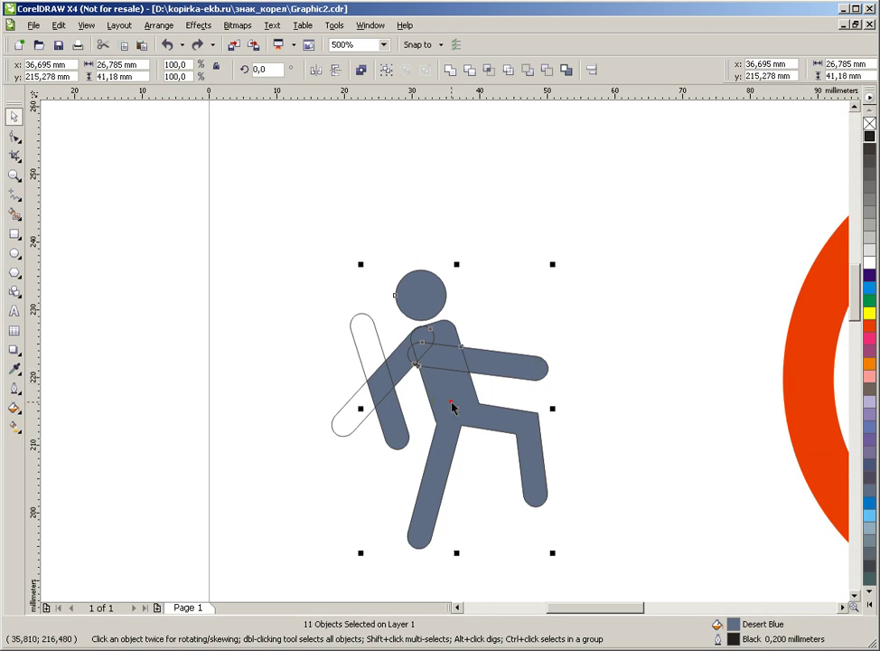
pyautogui.moveTo(457, 414); pyautogui.dragTo(551, 284)
pyautogui.scroll(-1, 544, 301)
pyautogui.moveTo(449, 341); pyautogui.dragTo(469, 294)
# Step: Weld all the filled pieces into one complete figure with arms and fill it with black
pyautogui.click(449, 70)
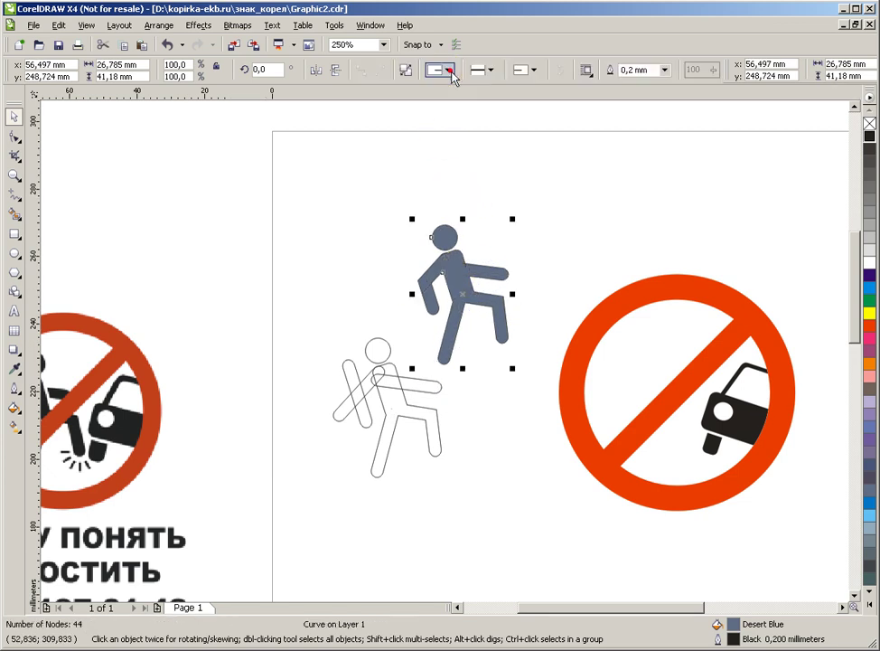
pyautogui.click(869, 136)
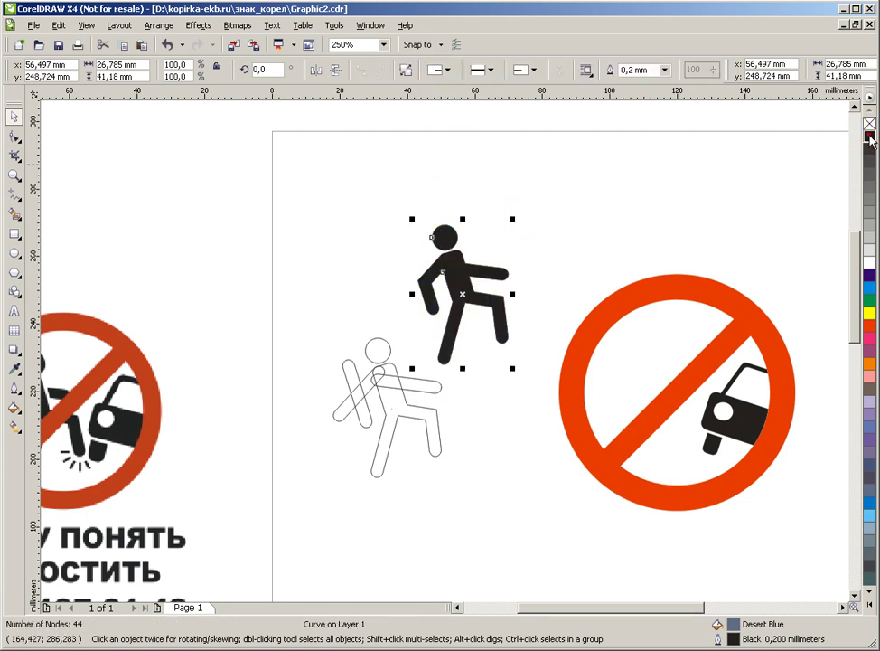
pyautogui.click(507, 225)
# Step: Examine the kicking man inside the reference prohibition sign up close
pyautogui.scroll(-2, 444, 353)
pyautogui.scroll(1, 428, 360)
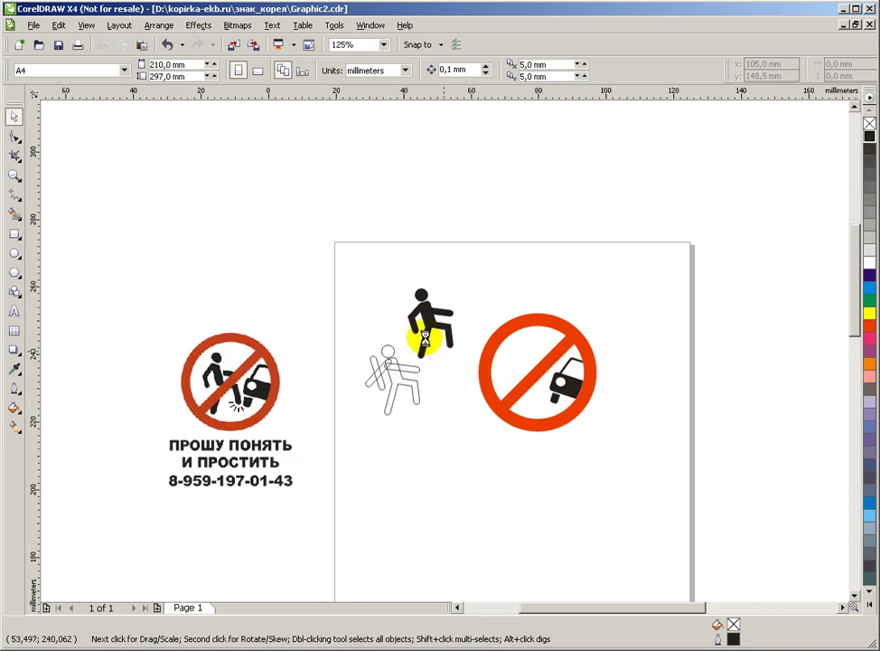
pyautogui.scroll(2, 435, 351)
pyautogui.scroll(-1, 216, 442)
pyautogui.scroll(1, 167, 363)
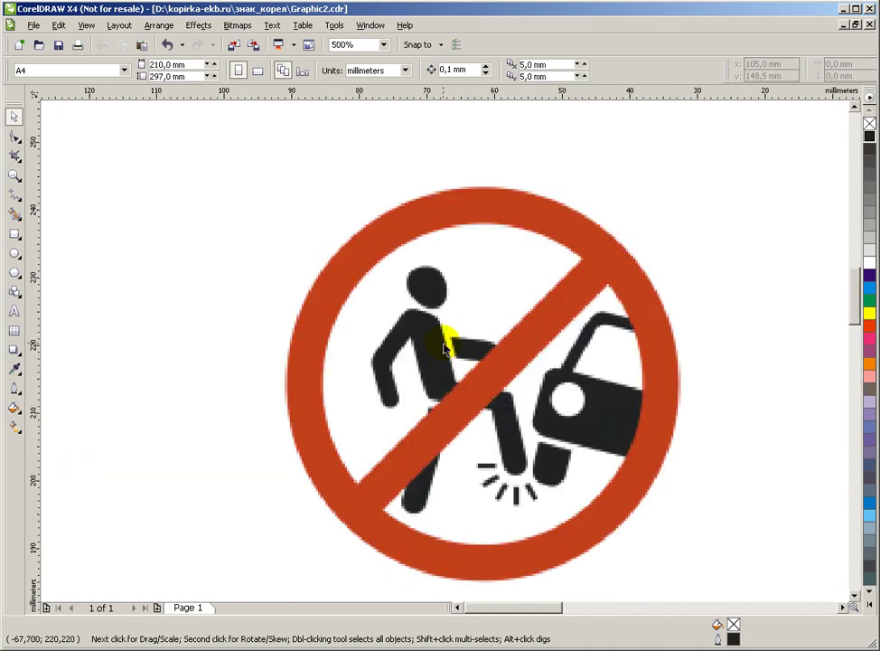
# Step: Remove the fill from the welded kicking man so only its outline is left, after comparing it with the reference sign
pyautogui.click(450, 348)
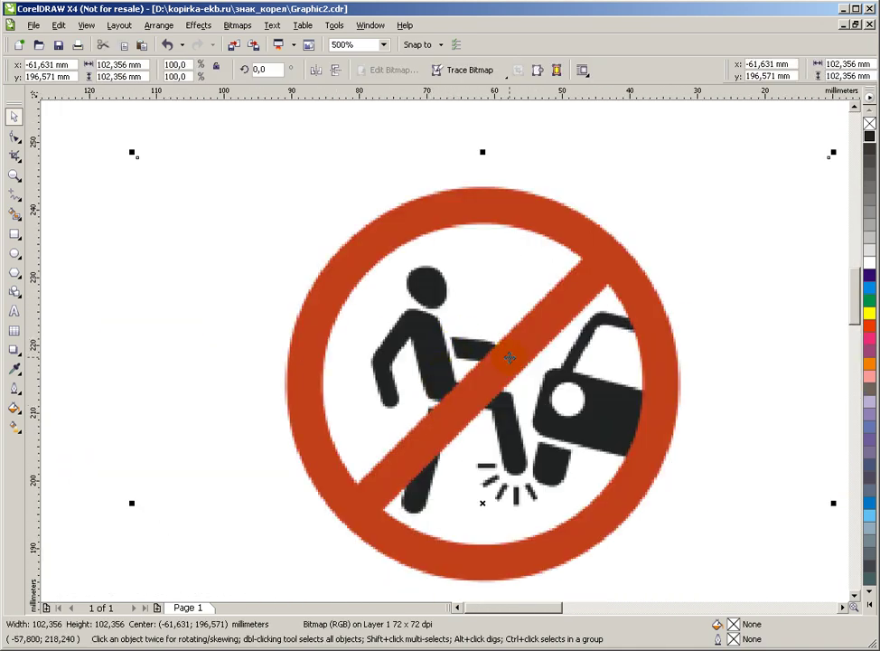
pyautogui.scroll(-2, 462, 394)
pyautogui.scroll(1, 448, 354)
pyautogui.click(368, 385)
pyautogui.scroll(2, 446, 354)
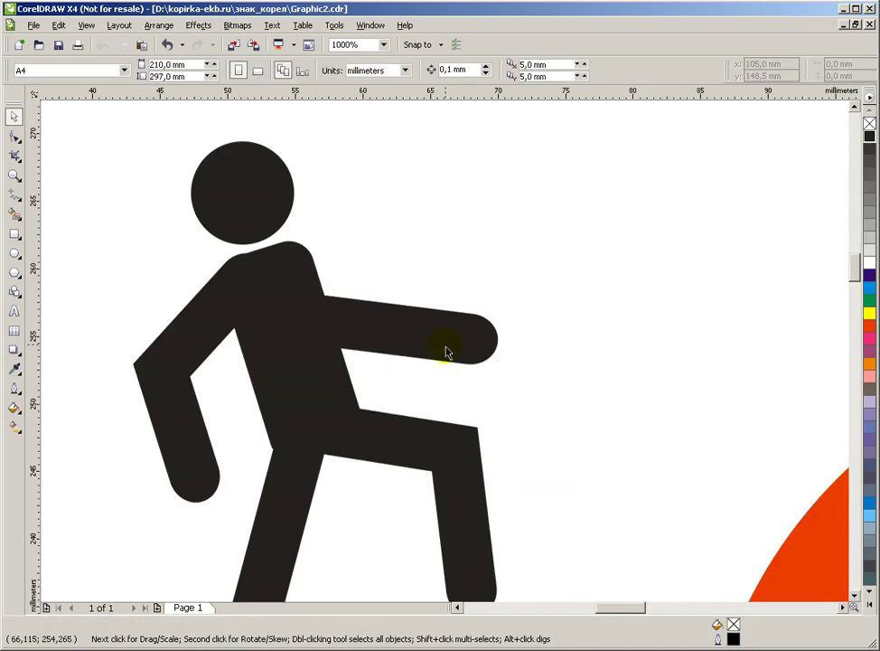
pyautogui.scroll(-1, 445, 354)
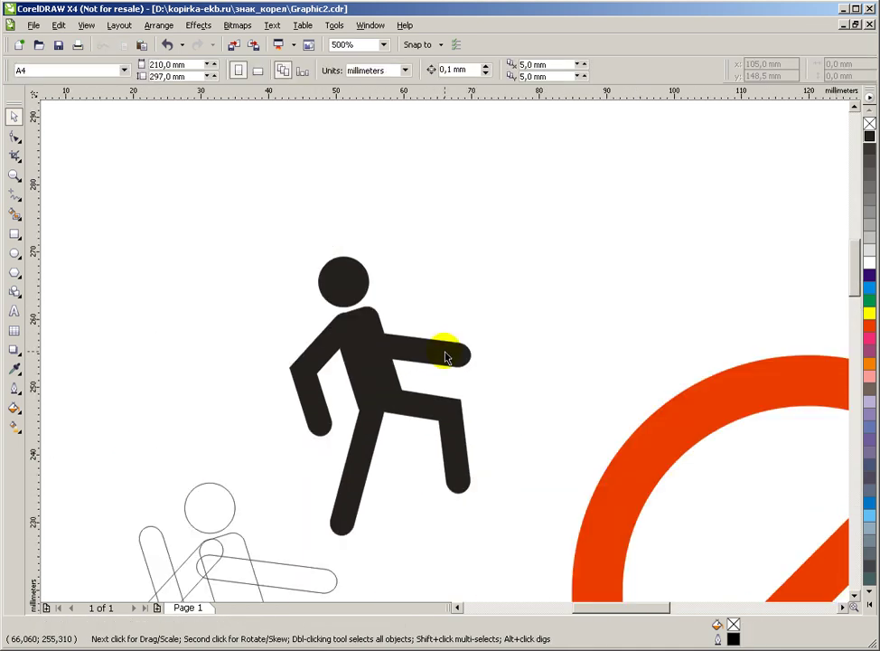
pyautogui.click(357, 344)
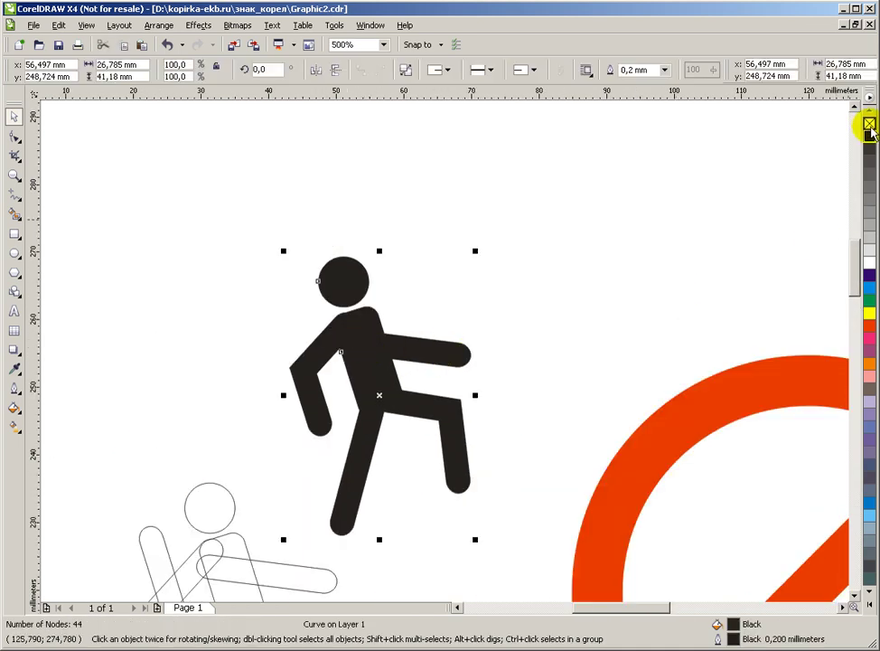
pyautogui.click(869, 124)
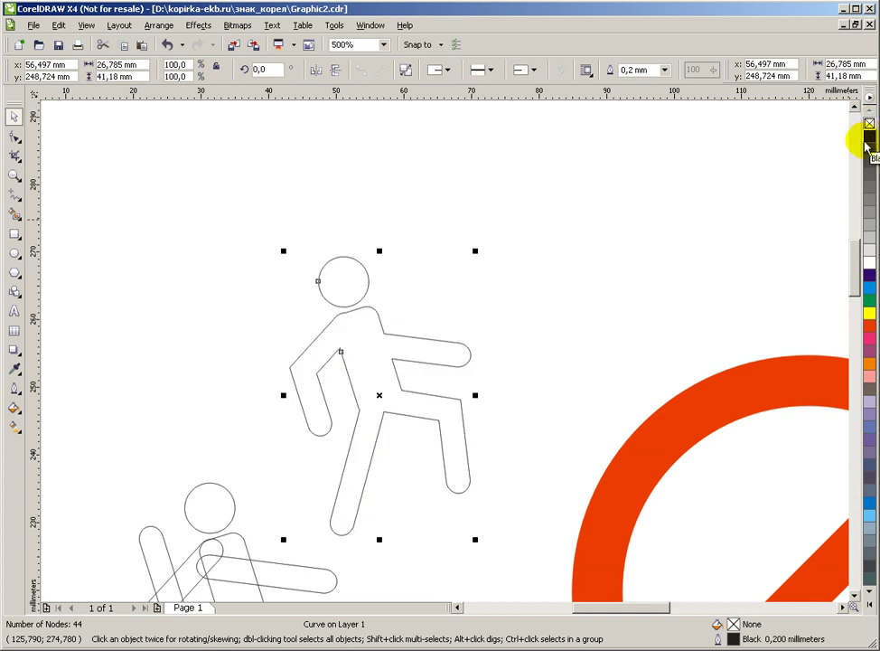
# Step: Place two offset copies of the figure outline over the original so they bound a narrow strip where the front arm meets the torso
pyautogui.click(401, 306)
pyautogui.scroll(1, 387, 370)
pyautogui.click(443, 351)
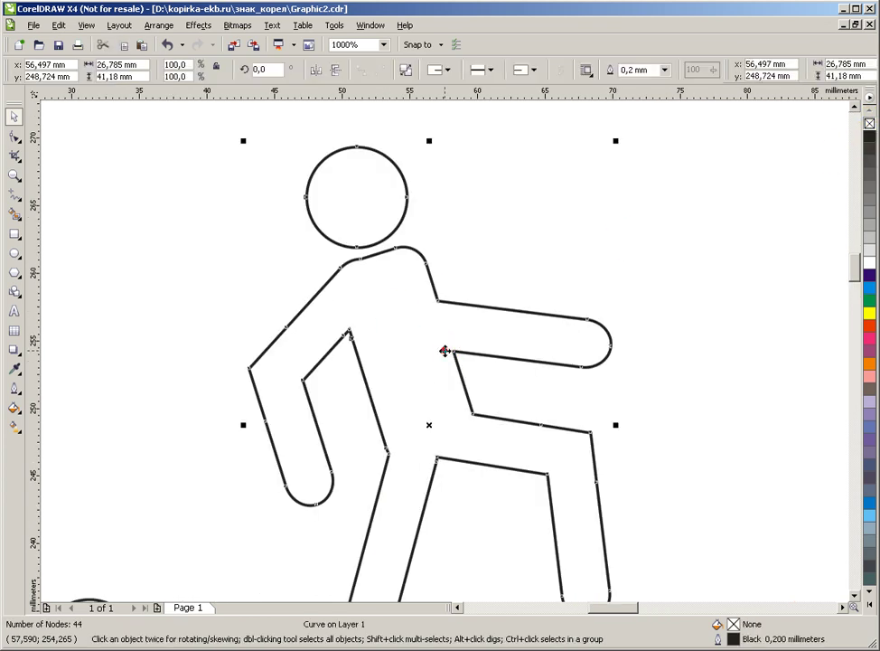
pyautogui.scroll(-1, 445, 351)
pyautogui.moveTo(436, 354); pyautogui.dragTo(475, 329)
pyautogui.click(493, 350)
pyautogui.scroll(2, 440, 362)
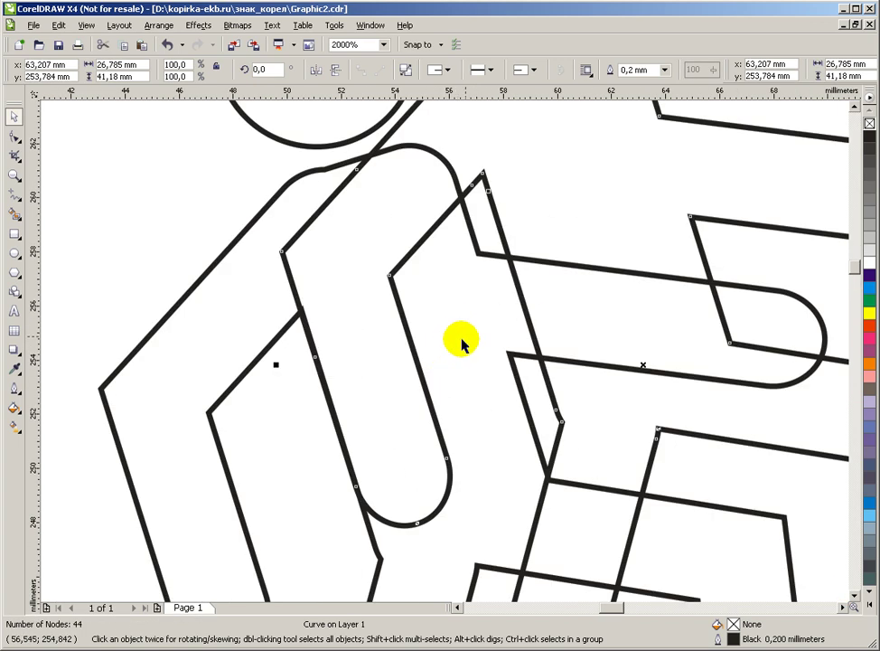
pyautogui.moveTo(522, 296); pyautogui.dragTo(507, 350)
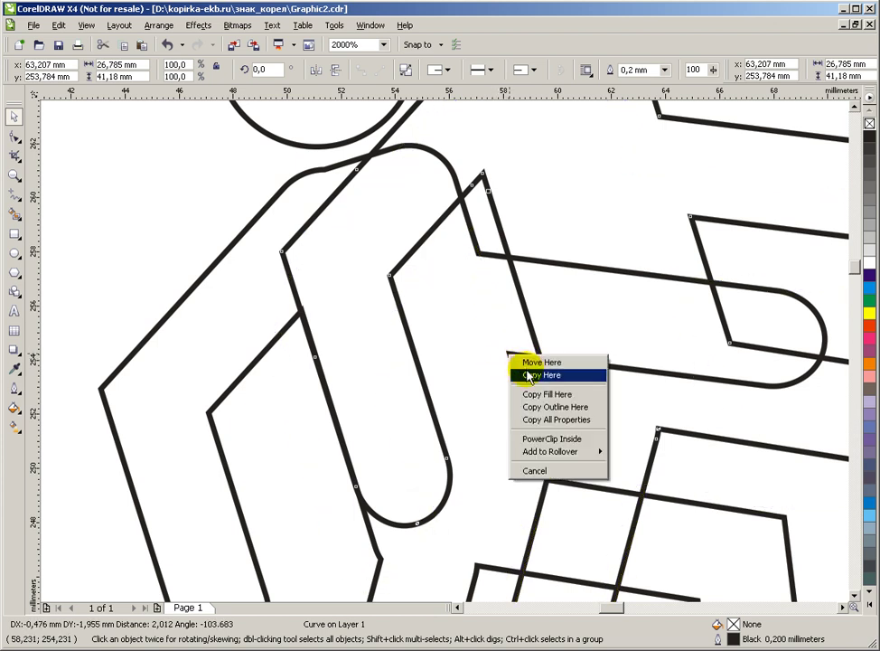
pyautogui.click(519, 374)
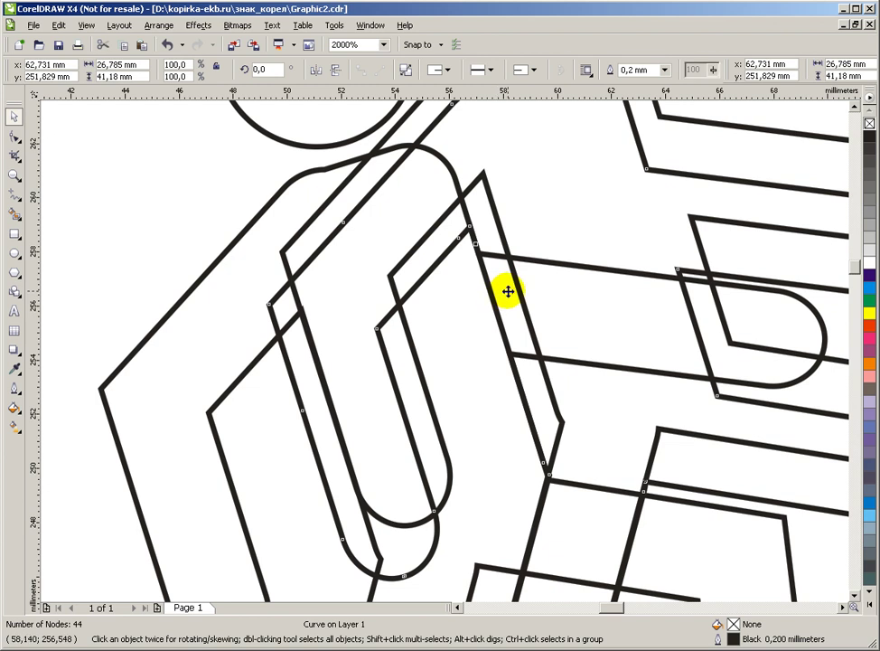
# Step: Smart-fill the narrow strip at the base of the front arm with Desert Blue
pyautogui.click(124, 170)
pyautogui.click(15, 213)
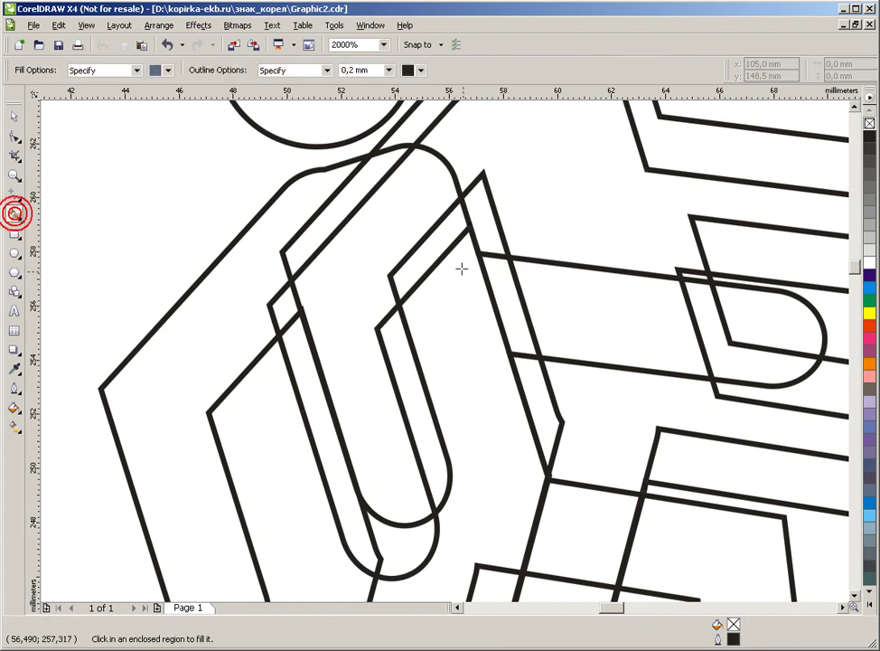
pyautogui.click(495, 274)
pyautogui.click(14, 117)
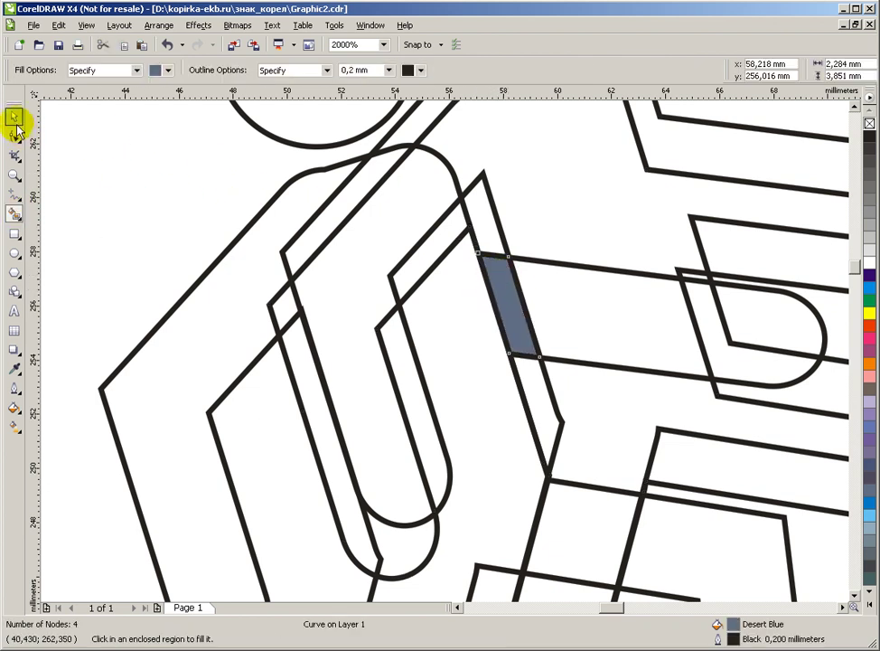
# Step: Delete both offset copies of the figure, keeping the original outline and the filled strip
pyautogui.scroll(-4, 490, 295)
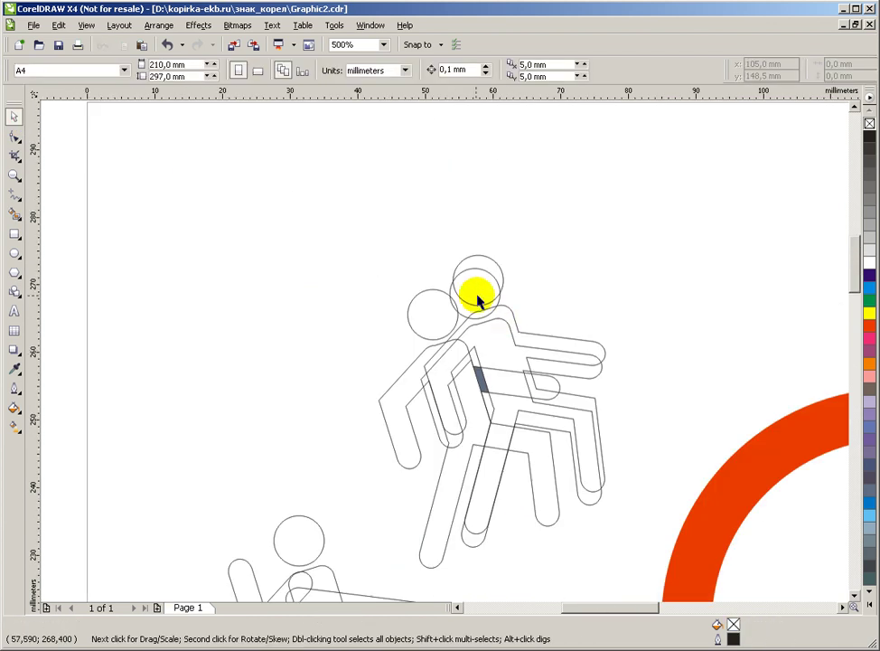
pyautogui.click(480, 288)
pyautogui.click(489, 325)
pyautogui.click(487, 320)
pyautogui.click(497, 381)
# Step: Extend both ends of the filled strip along the torso edge by moving its end nodes beyond the front arm's outlines
pyautogui.click(480, 376)
pyautogui.scroll(4, 481, 376)
pyautogui.scroll(2, 442, 346)
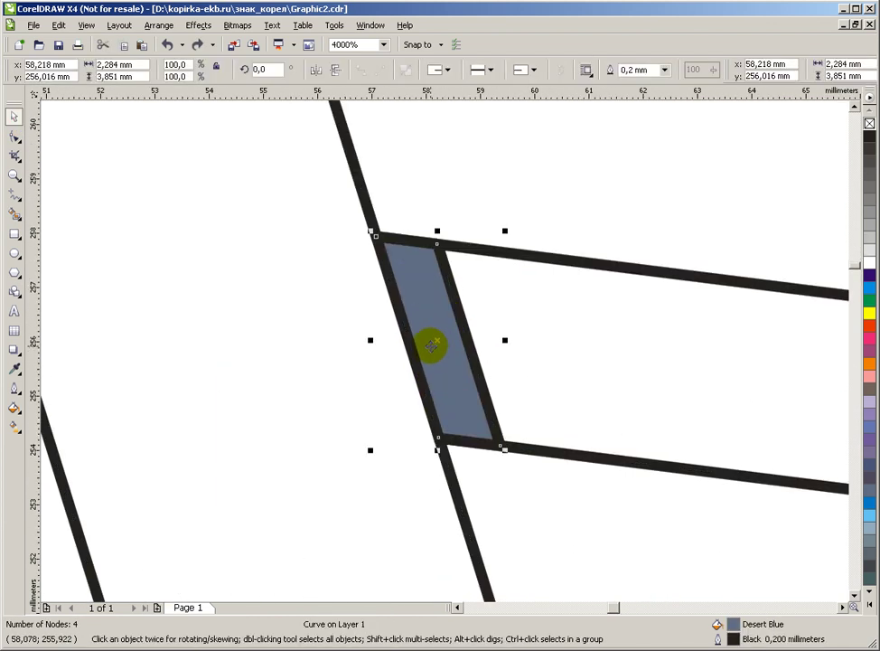
pyautogui.doubleClick(419, 283)
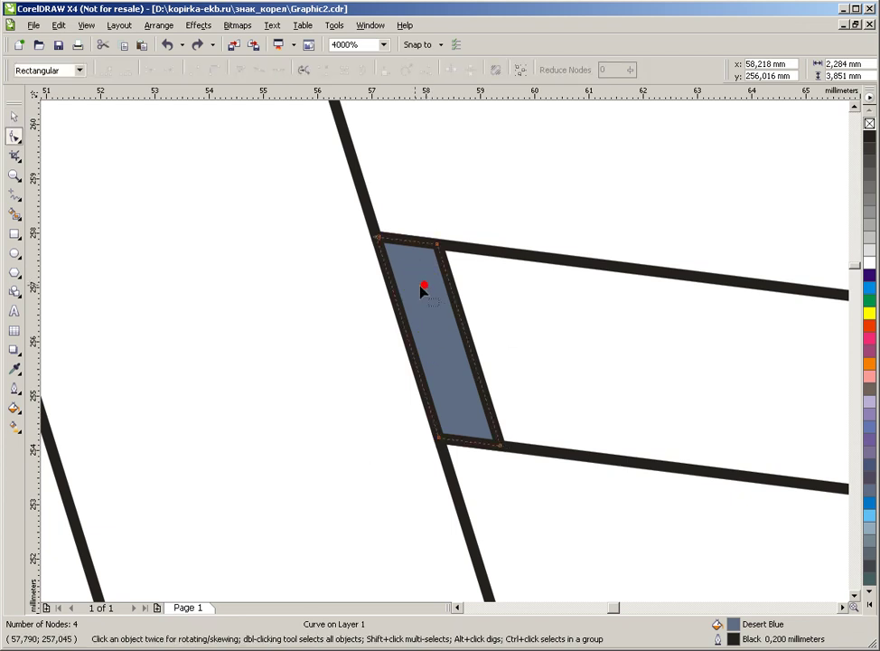
pyautogui.scroll(-2, 438, 350)
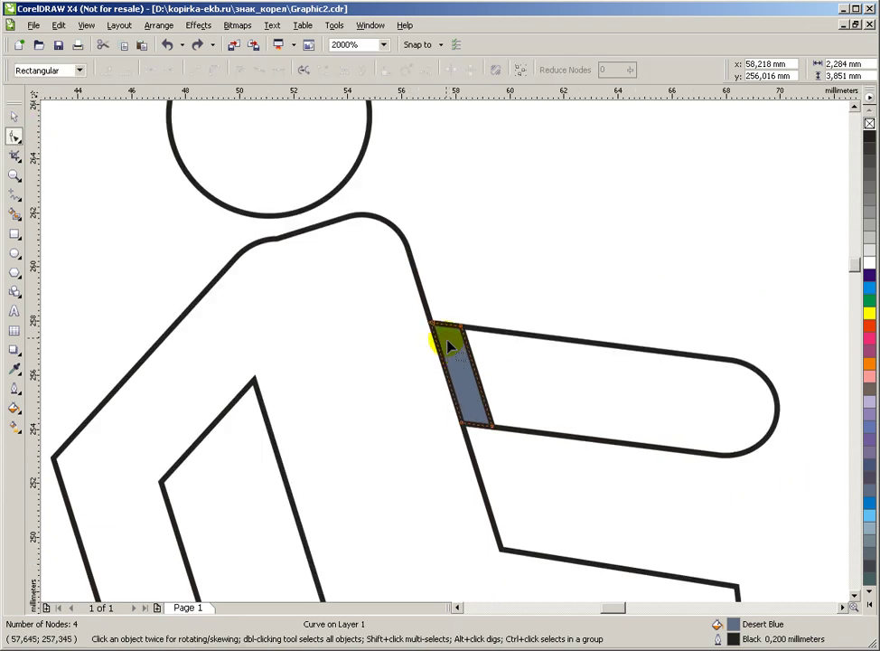
pyautogui.scroll(2, 438, 349)
pyautogui.moveTo(513, 294); pyautogui.dragTo(412, 316)
pyautogui.scroll(1, 417, 359)
pyautogui.scroll(-1, 456, 370)
pyautogui.moveTo(471, 251); pyautogui.dragTo(432, 304)
pyautogui.scroll(1, 432, 305)
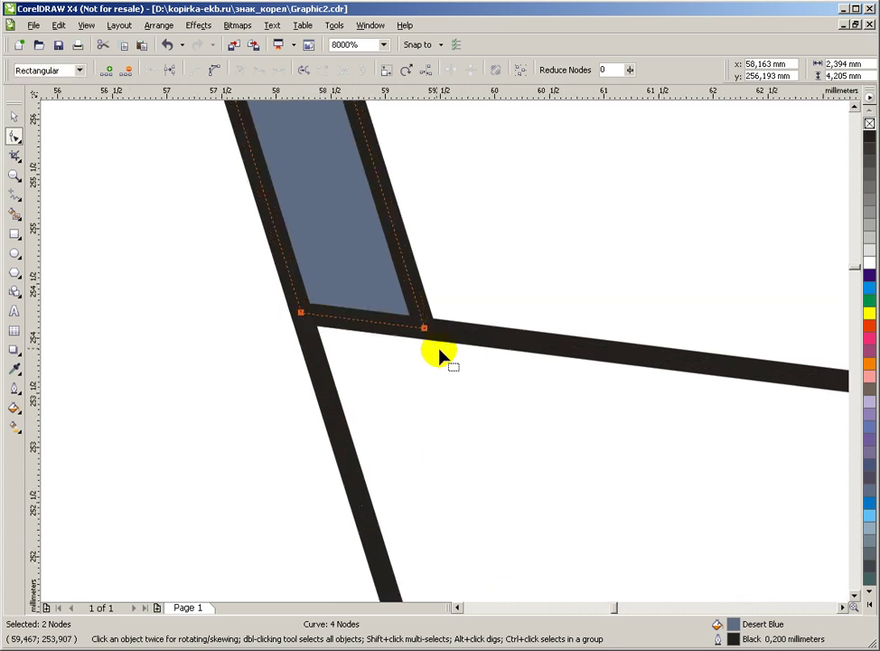
pyautogui.moveTo(304, 318); pyautogui.dragTo(317, 359)
pyautogui.scroll(-1, 450, 362)
pyautogui.scroll(-1, 448, 355)
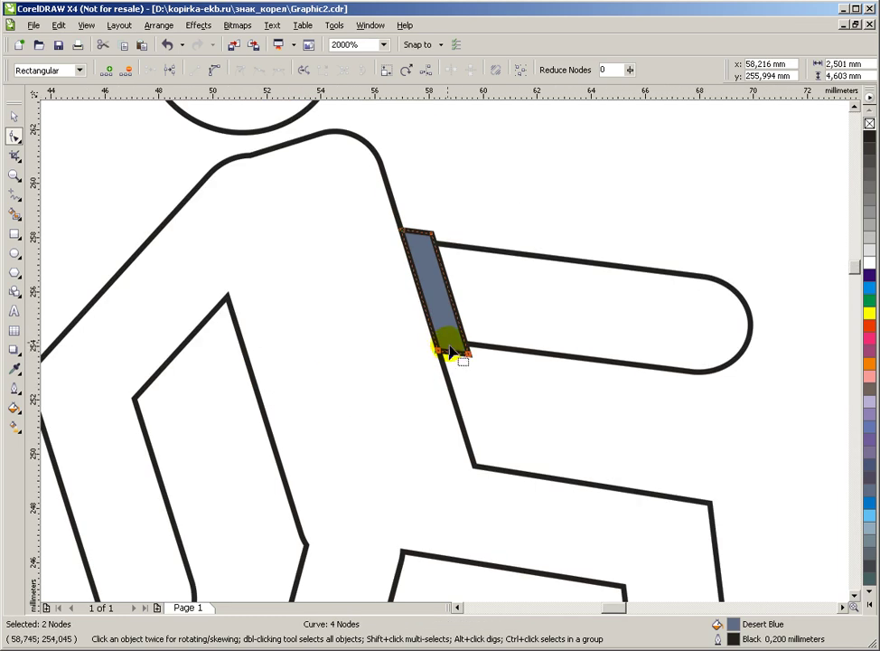
# Step: Trim the figure outline with the filled strip and delete the strip to leave a gap between torso and front arm
pyautogui.scroll(1, 444, 344)
pyautogui.press('space')
pyautogui.scroll(-1, 472, 353)
pyautogui.click(521, 241)
pyautogui.click(459, 351)
pyautogui.keyDown('shift'); pyautogui.click(581, 361); pyautogui.keyUp('shift')
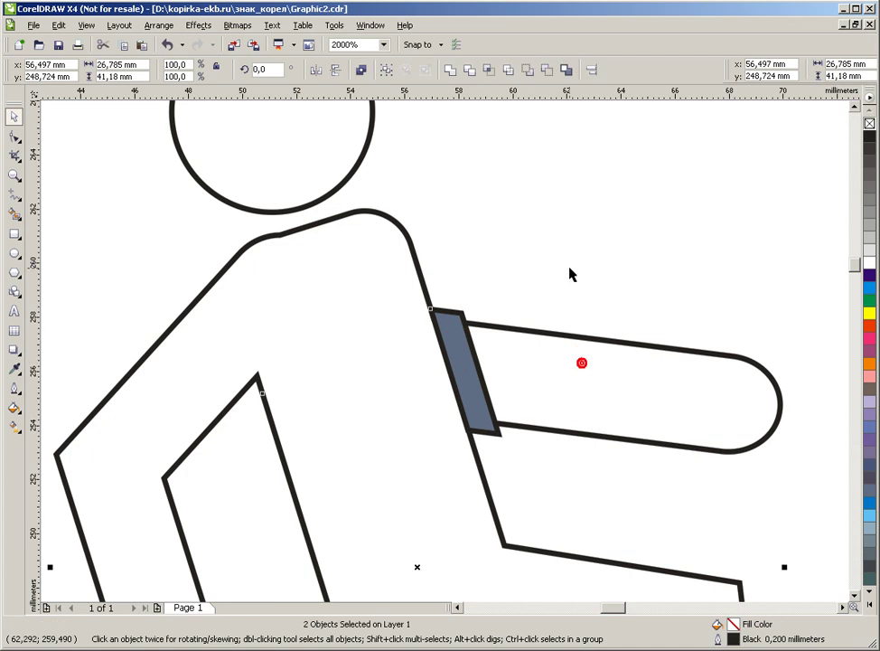
pyautogui.click(478, 74)
pyautogui.click(509, 177)
pyautogui.click(459, 336)
pyautogui.press('Delete')
# Step: Place an offset copy of the figure over the original and align the underside of its raised thigh with the original's
pyautogui.scroll(-2, 448, 358)
pyautogui.scroll(1, 437, 362)
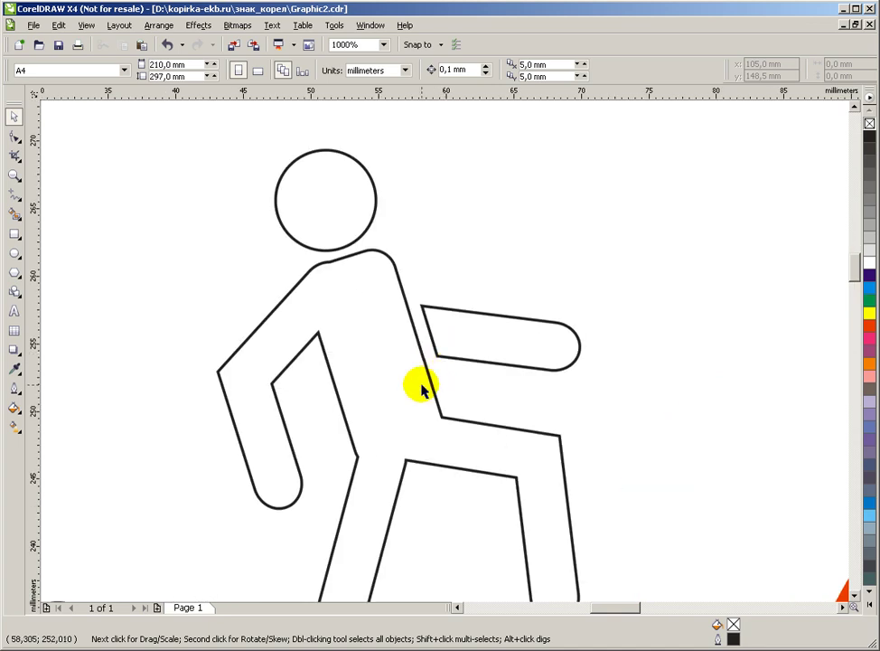
pyautogui.click(391, 417)
pyautogui.scroll(-1, 398, 402)
pyautogui.scroll(-1, 441, 350)
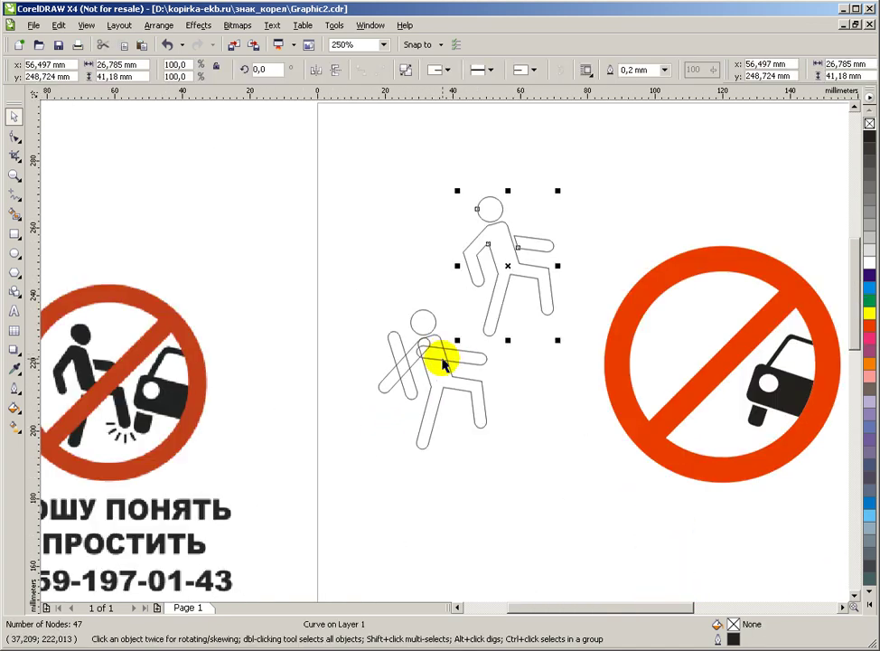
pyautogui.scroll(3, 445, 350)
pyautogui.scroll(-1, 513, 294)
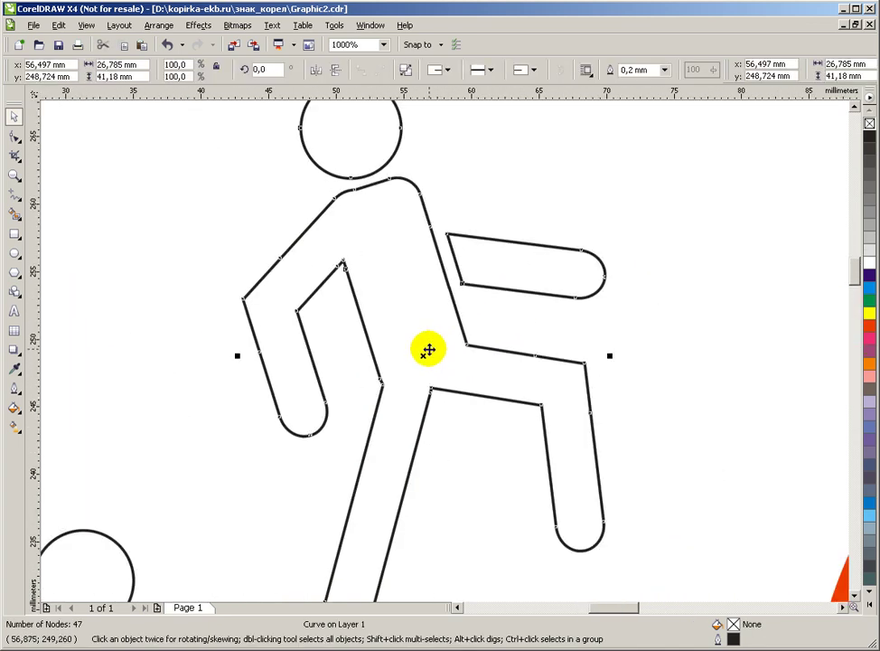
pyautogui.moveTo(432, 351); pyautogui.dragTo(348, 333)
pyautogui.click(378, 354)
pyautogui.scroll(1, 420, 366)
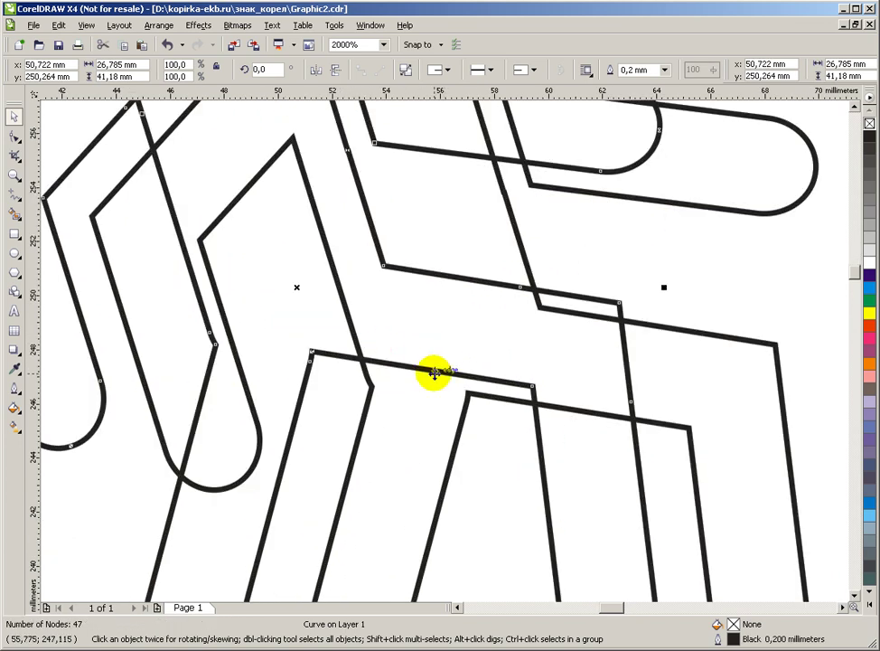
pyautogui.moveTo(432, 371); pyautogui.dragTo(471, 387)
# Step: Duplicate the offset figure about 0.9 mm lower so the outlines bound a thin strip across the top of the standing leg
pyautogui.scroll(-1, 446, 350)
pyautogui.scroll(1, 446, 349)
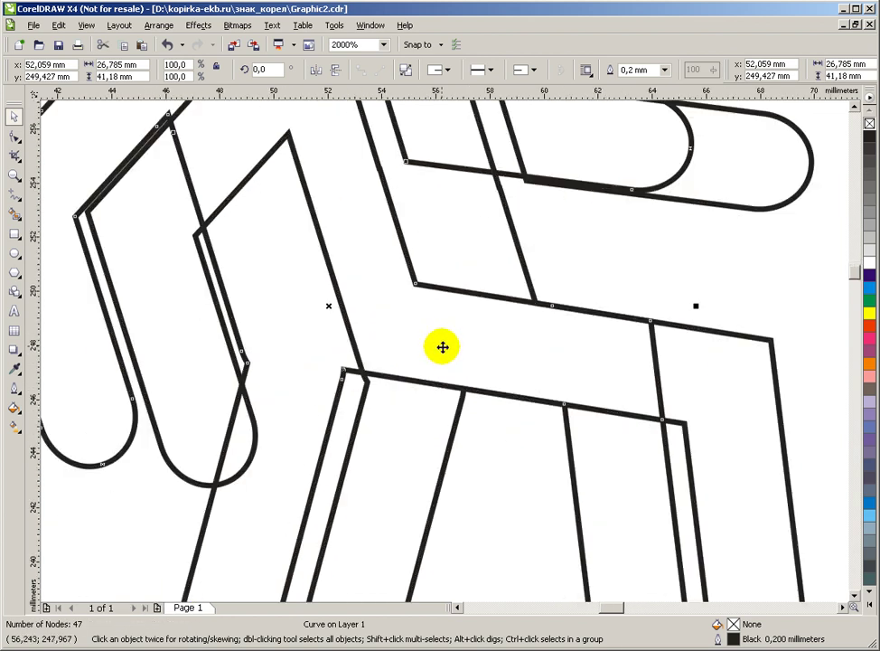
pyautogui.moveTo(324, 304); pyautogui.dragTo(324, 330)
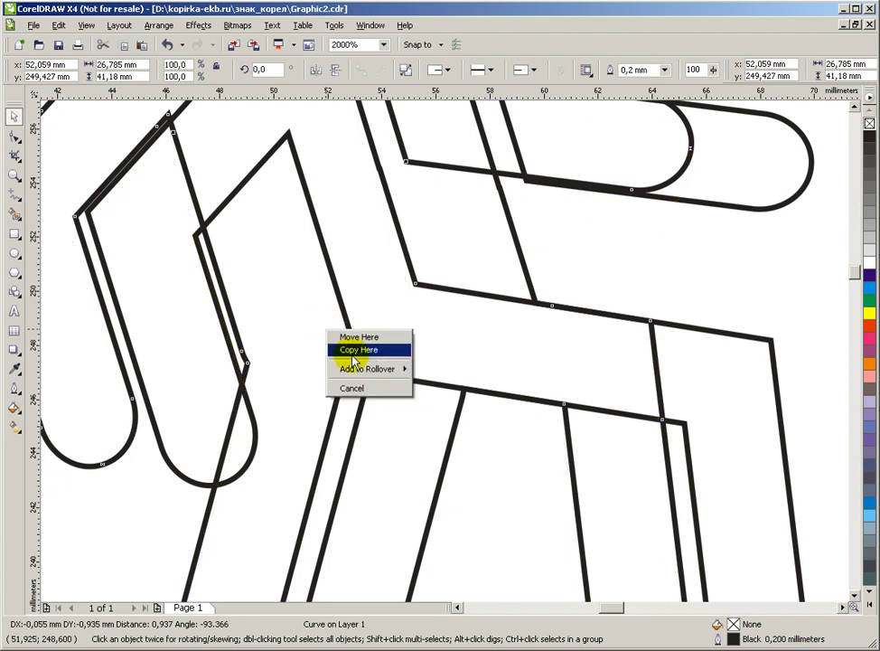
pyautogui.click(361, 351)
pyautogui.scroll(-1, 443, 353)
# Step: Smart-fill the thin strip across the top of the standing leg with Desert Blue
pyautogui.click(238, 396)
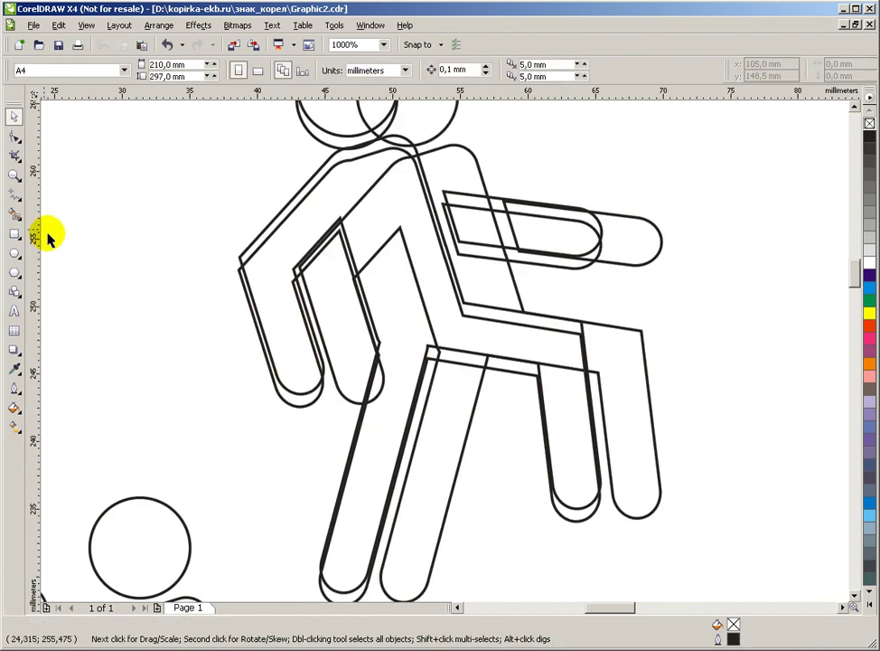
pyautogui.click(16, 213)
pyautogui.click(462, 356)
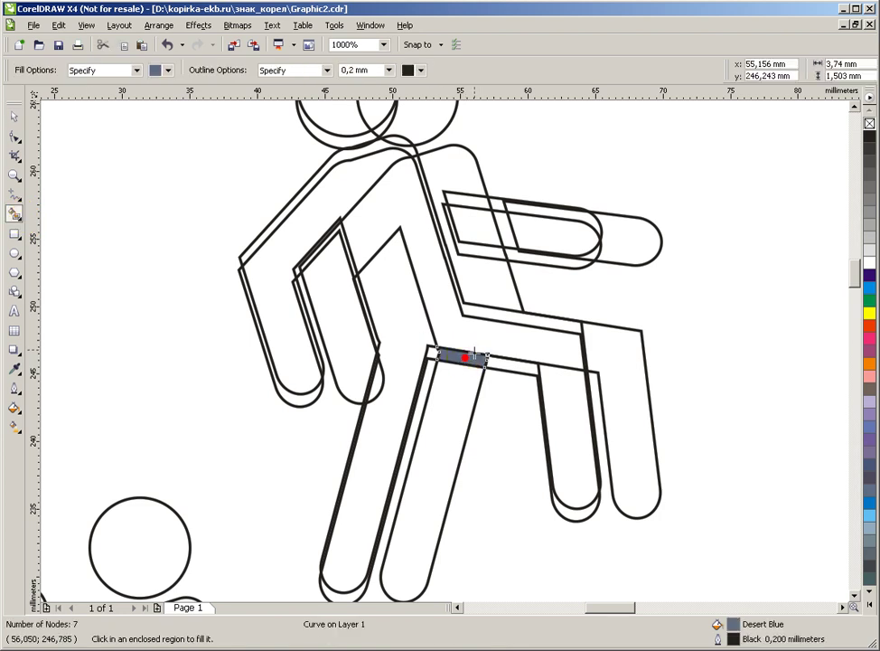
pyautogui.click(16, 119)
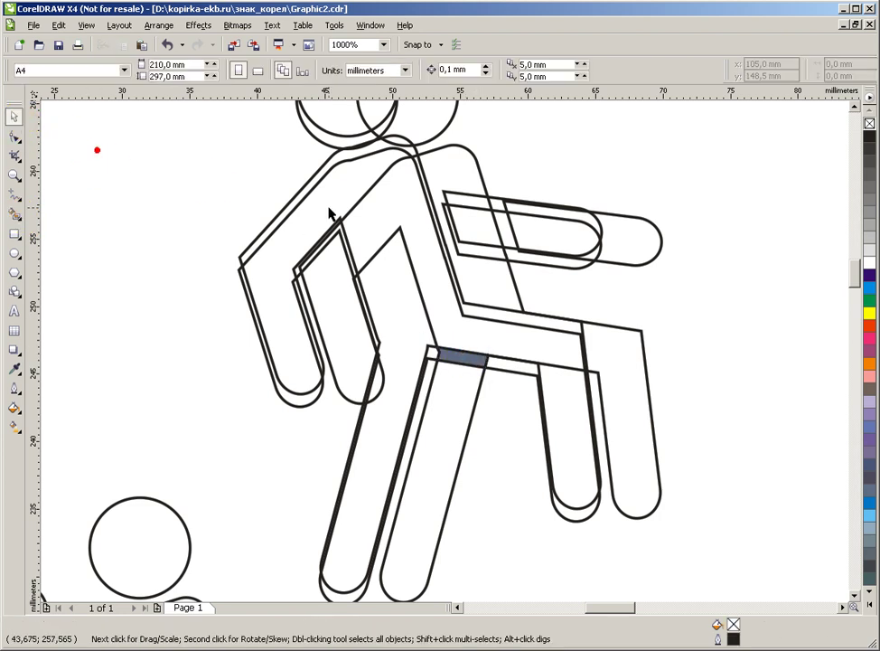
# Step: Delete the two shifted figure copies around the hip, keeping the original outline and the filled hip strip
pyautogui.click(389, 312)
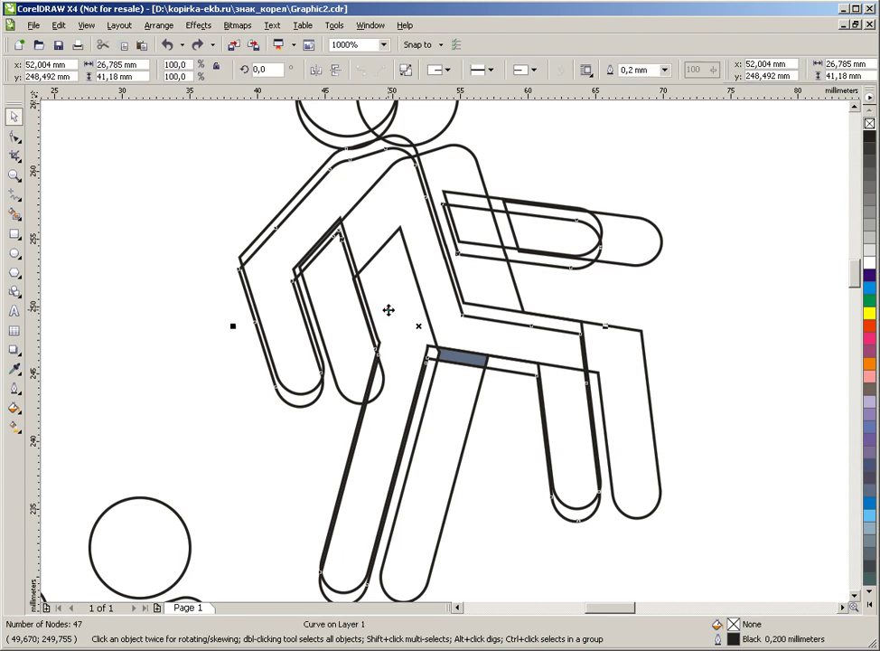
pyautogui.press('Delete')
pyautogui.click(389, 310)
pyautogui.press('Delete')
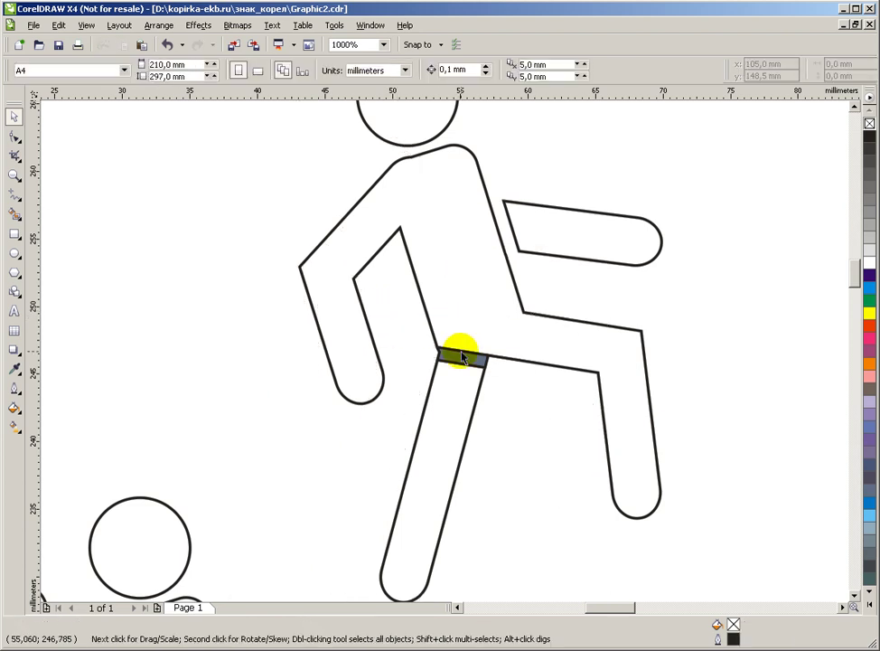
# Step: Widen the hip strip to about 5.4 mm by moving its end nodes outward past both sides of the standing leg
pyautogui.scroll(2, 456, 357)
pyautogui.press('F10')
pyautogui.click(439, 352)
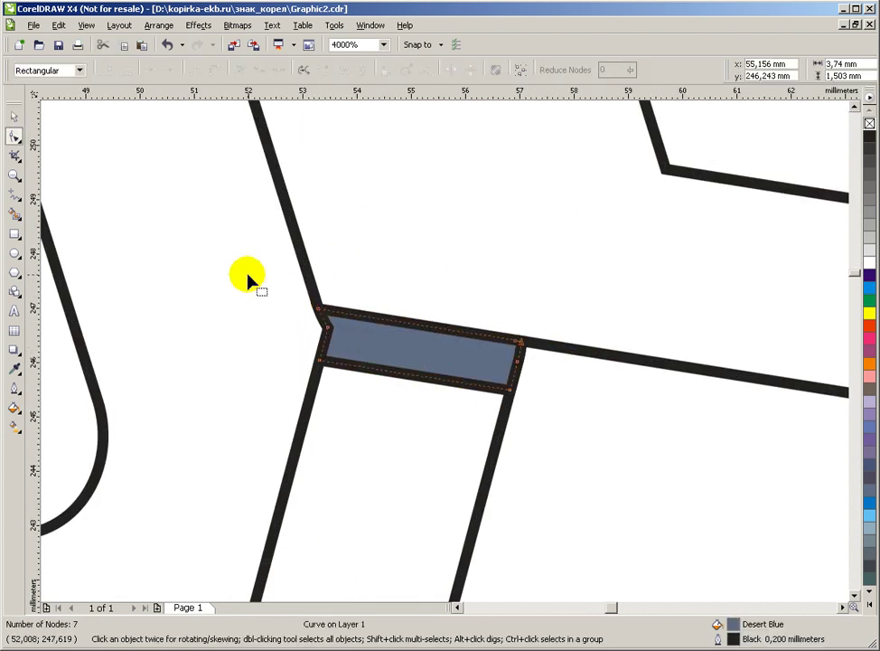
pyautogui.click(14, 135)
pyautogui.moveTo(226, 237); pyautogui.dragTo(272, 351)
pyautogui.moveTo(596, 425); pyautogui.dragTo(496, 336)
pyautogui.moveTo(509, 395); pyautogui.dragTo(555, 398)
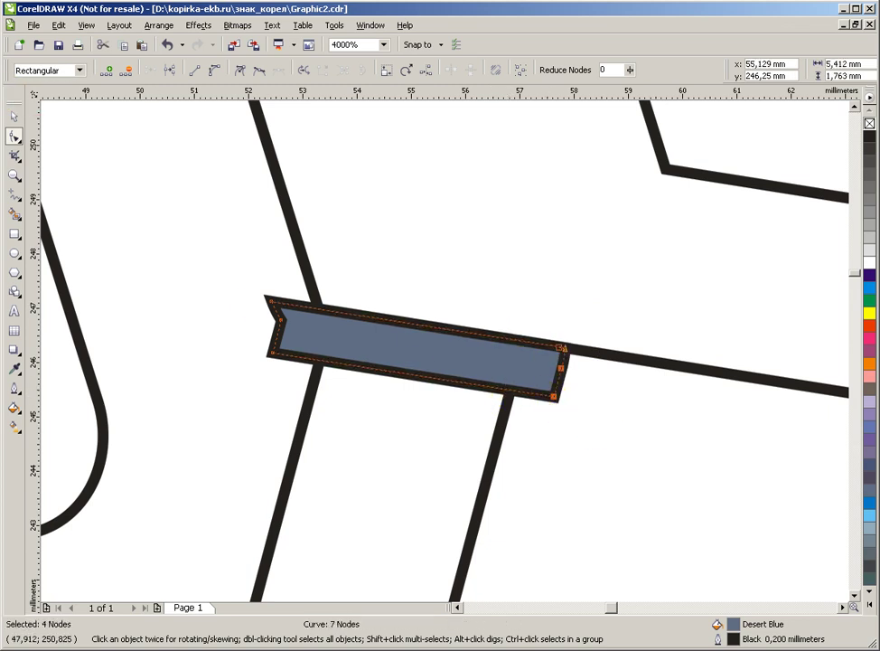
pyautogui.click(13, 115)
pyautogui.click(109, 174)
# Step: Trim the figure with the blue hip strip to cut a gap above the standing leg, and delete the strip
pyautogui.scroll(-2, 511, 407)
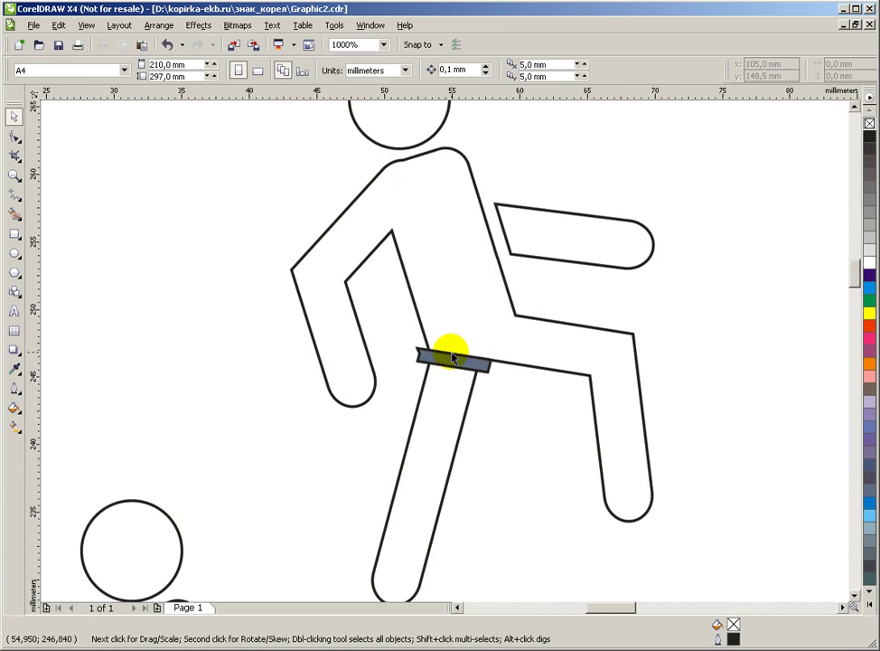
pyautogui.click(458, 366)
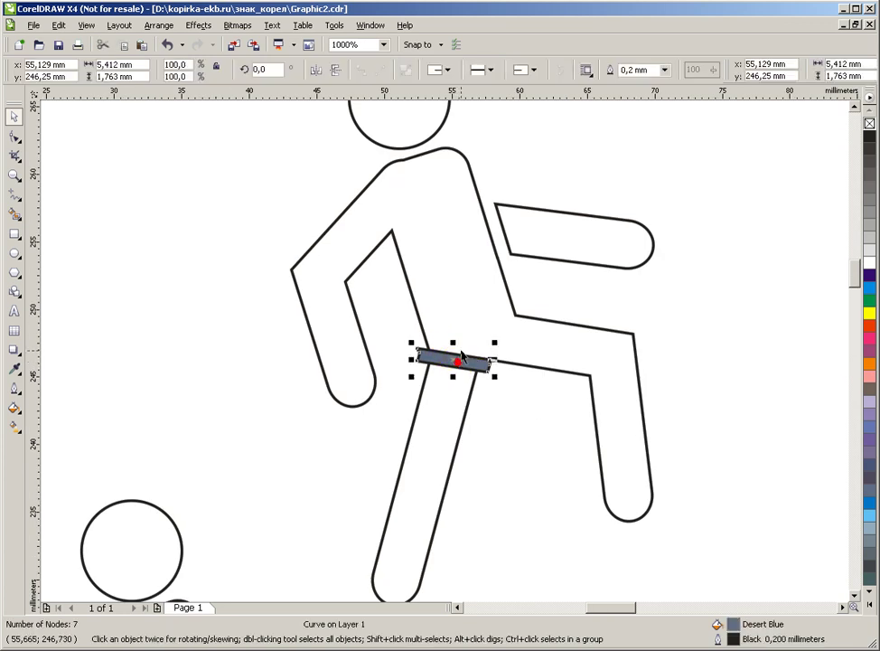
pyautogui.keyDown('shift'); pyautogui.click(445, 217); pyautogui.keyUp('shift')
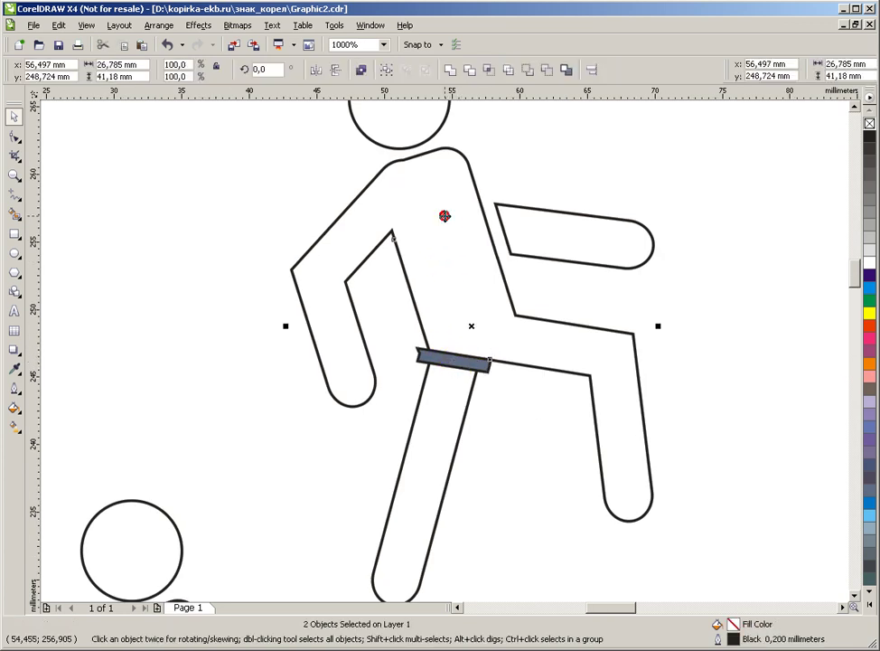
pyautogui.click(471, 73)
pyautogui.click(541, 142)
pyautogui.click(453, 367)
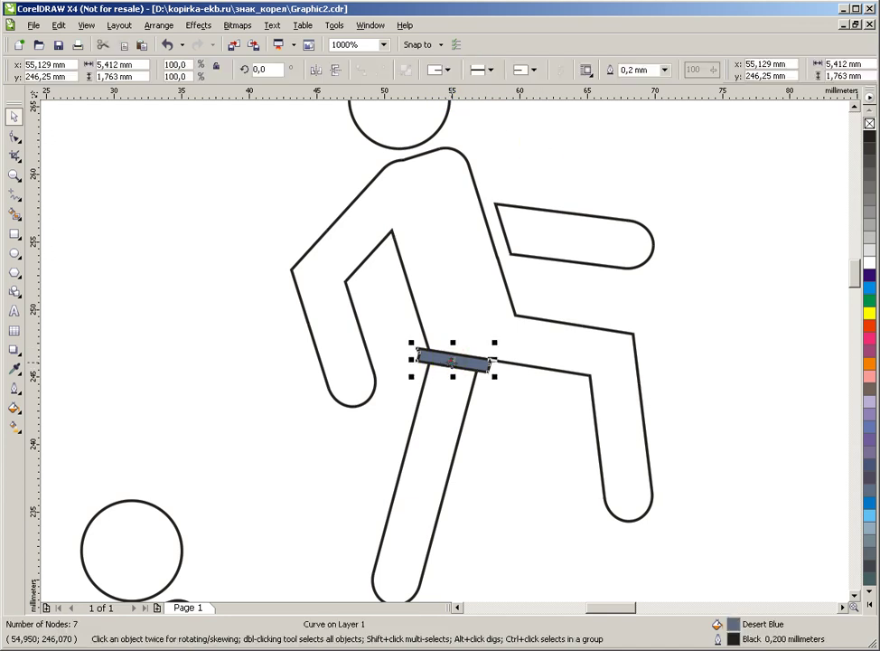
pyautogui.press('Delete')
# Step: Fill the kicking-man figure with Black and remove its outline
pyautogui.scroll(-2, 440, 360)
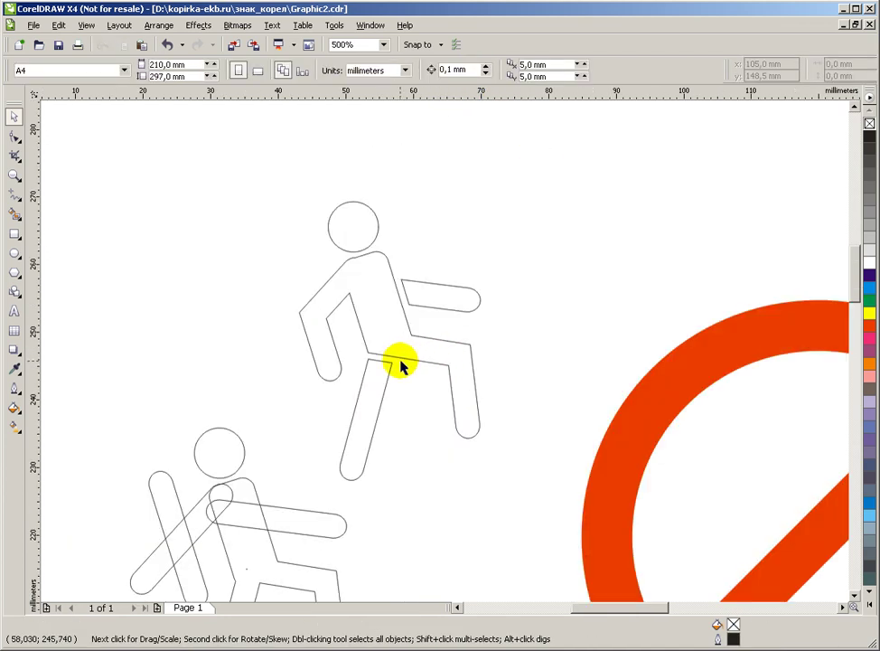
pyautogui.scroll(-2, 402, 364)
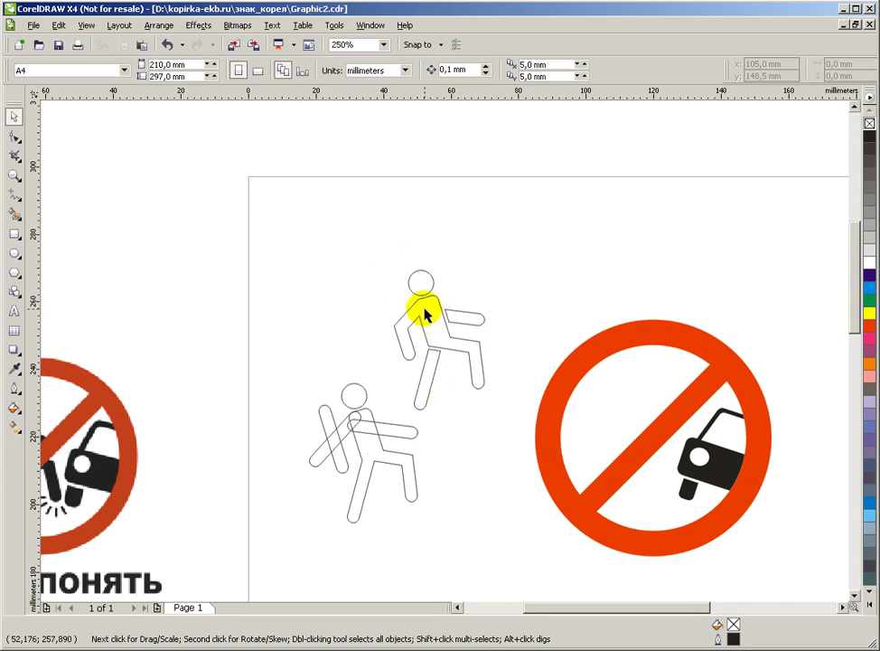
pyautogui.scroll(3, 427, 320)
pyautogui.scroll(-2, 443, 343)
pyautogui.click(458, 366)
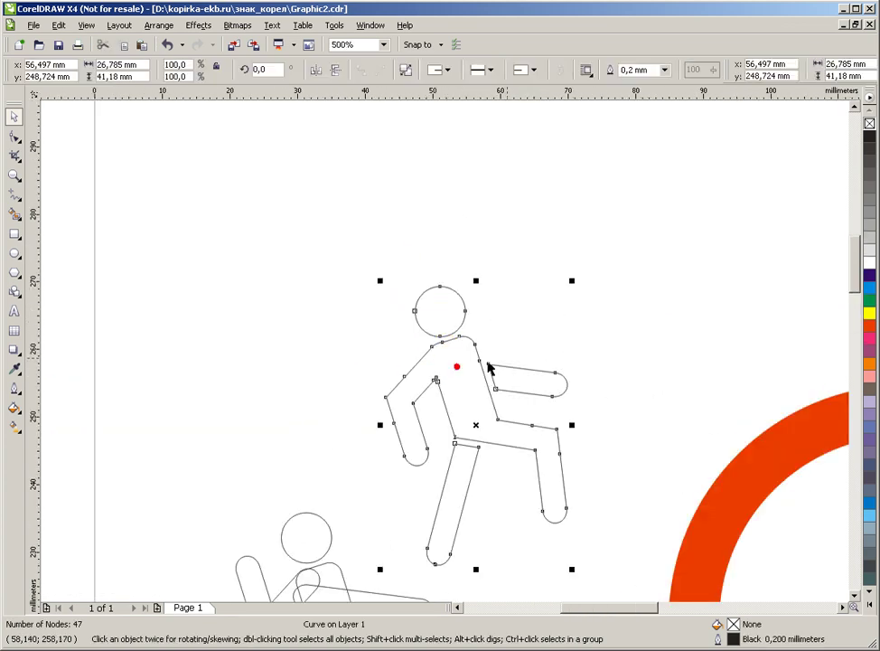
pyautogui.click(870, 135)
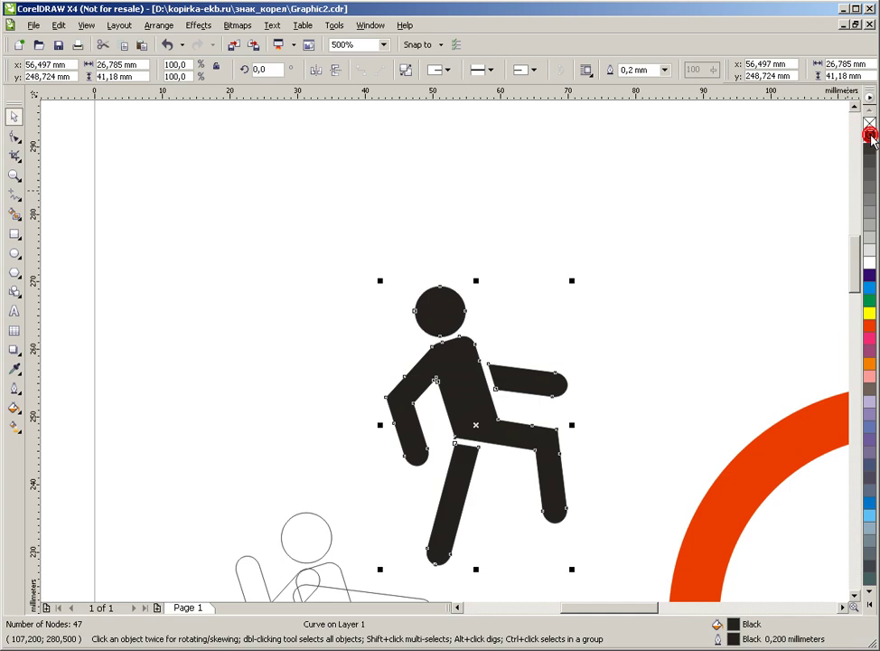
pyautogui.click(534, 273)
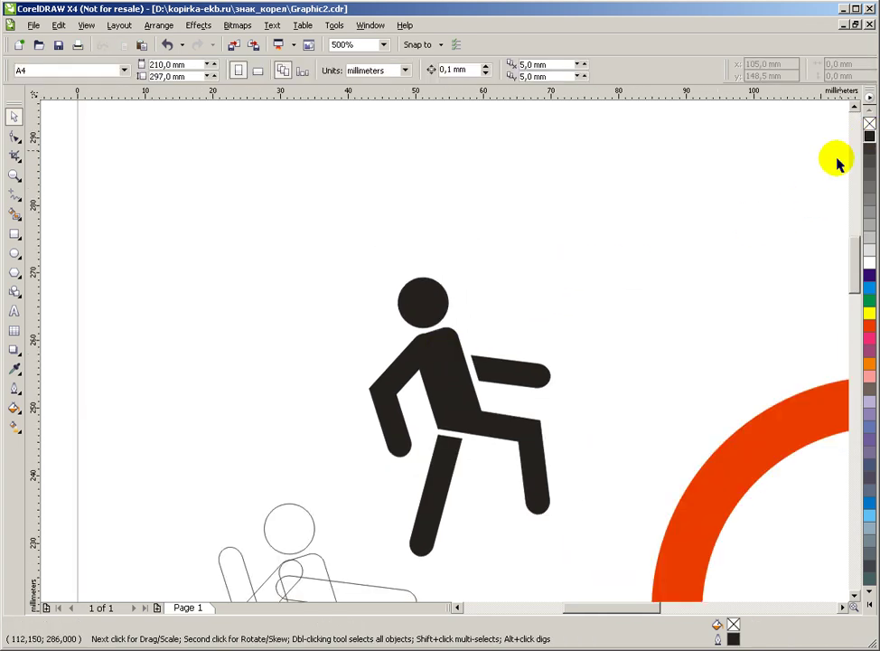
pyautogui.click(456, 360)
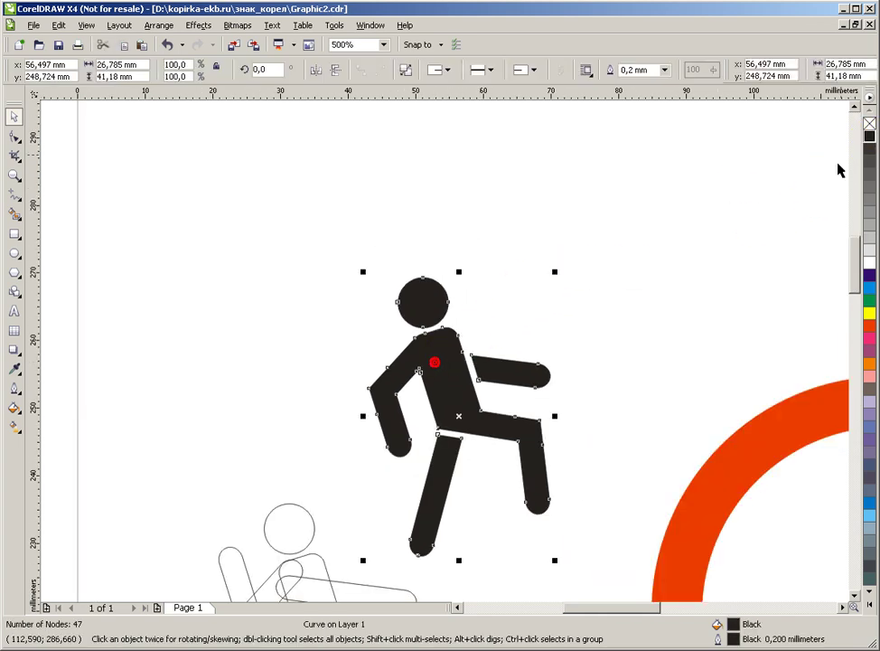
pyautogui.rightClick(870, 124)
pyautogui.click(497, 253)
# Step: Delete the node at the notch where the back shoulder meets the neckline
pyautogui.scroll(-4, 445, 357)
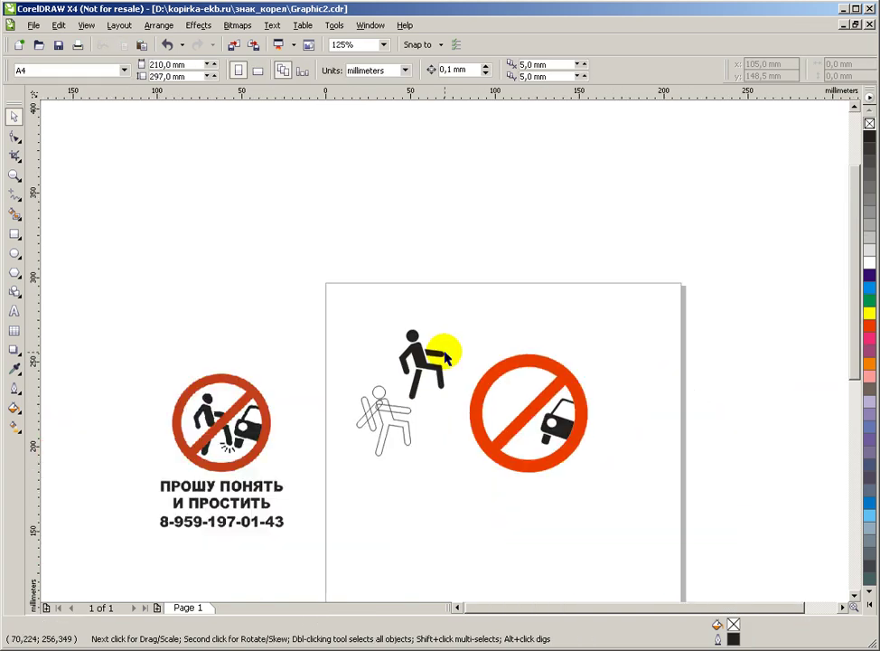
pyautogui.scroll(4, 445, 357)
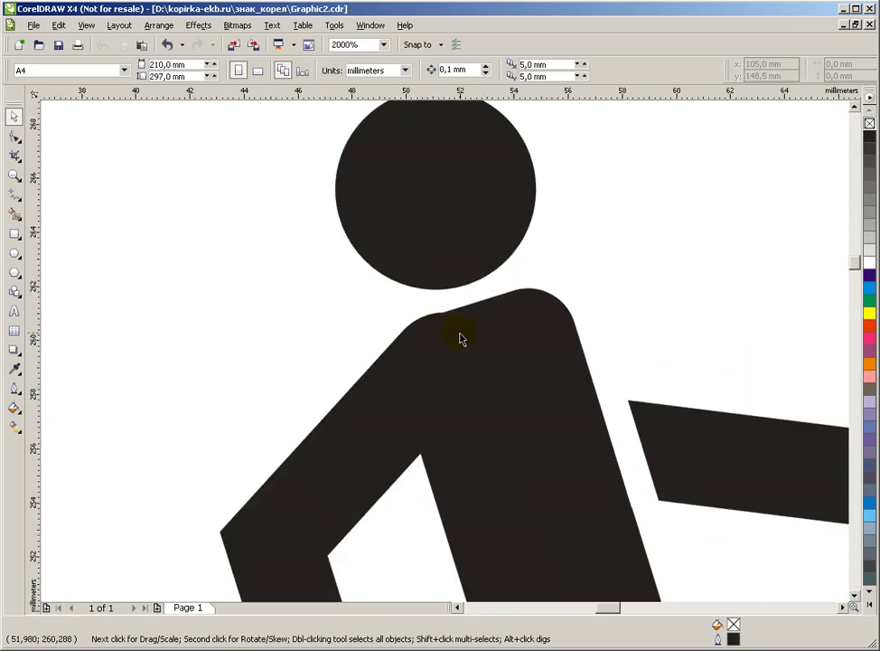
pyautogui.click(457, 333)
pyautogui.press('F10')
pyautogui.scroll(2, 445, 351)
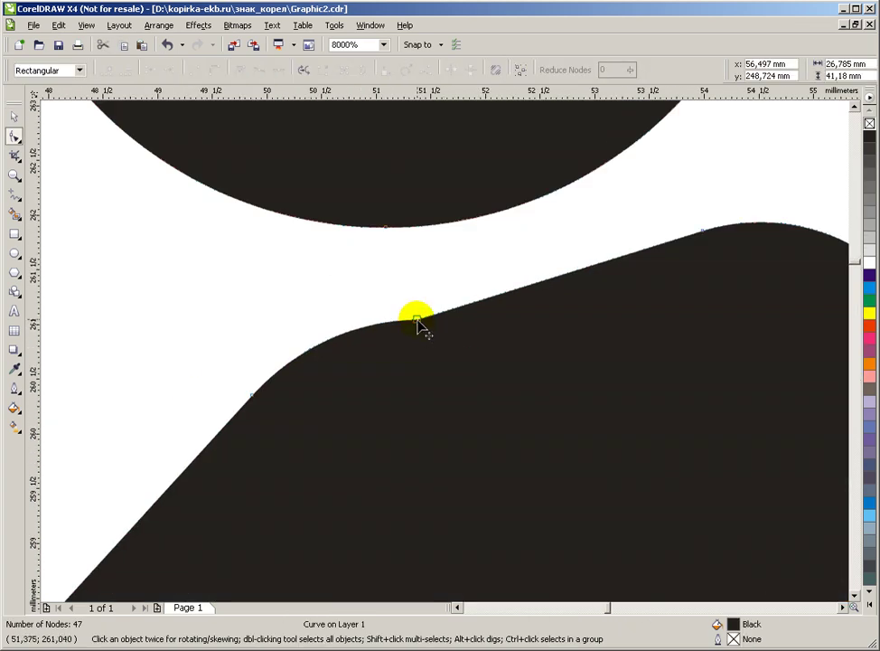
pyautogui.doubleClick(417, 322)
pyautogui.click(417, 341)
# Step: Smooth the shoulder line below the head by adjusting the curve handles at both of its ends
pyautogui.click(702, 231)
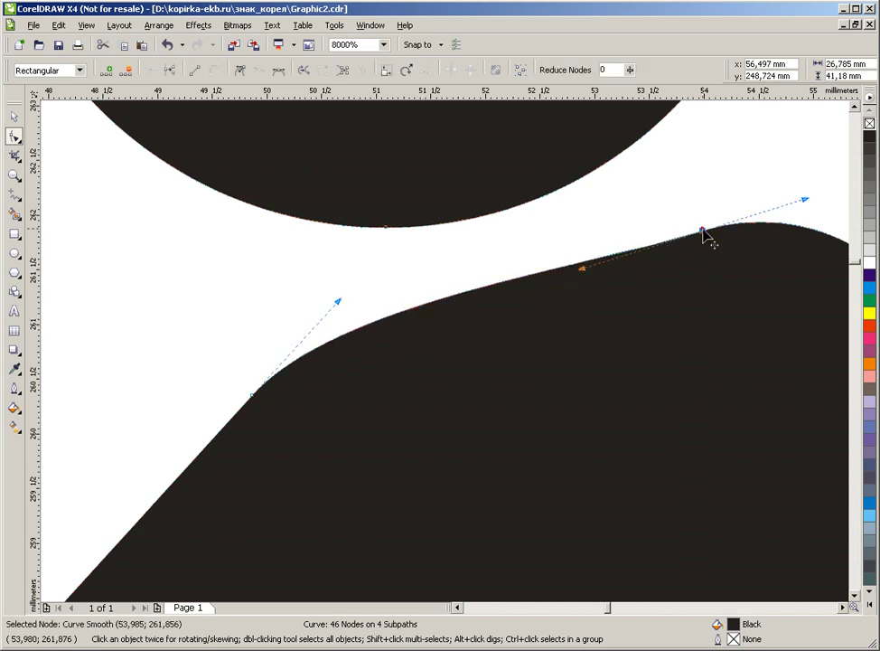
pyautogui.moveTo(340, 304); pyautogui.dragTo(312, 329)
pyautogui.click(584, 269)
pyautogui.moveTo(584, 270); pyautogui.dragTo(566, 294)
pyautogui.scroll(-3, 448, 360)
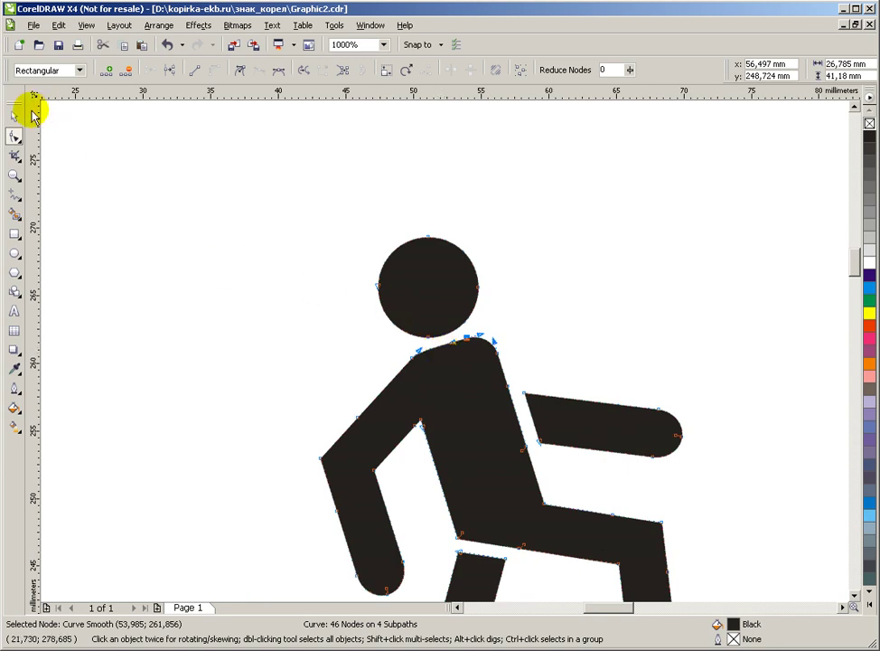
pyautogui.click(14, 116)
pyautogui.click(180, 155)
# Step: Delete the two redundant nodes on the torso's front edge beside the detached arm
pyautogui.scroll(-3, 436, 406)
pyautogui.scroll(3, 445, 352)
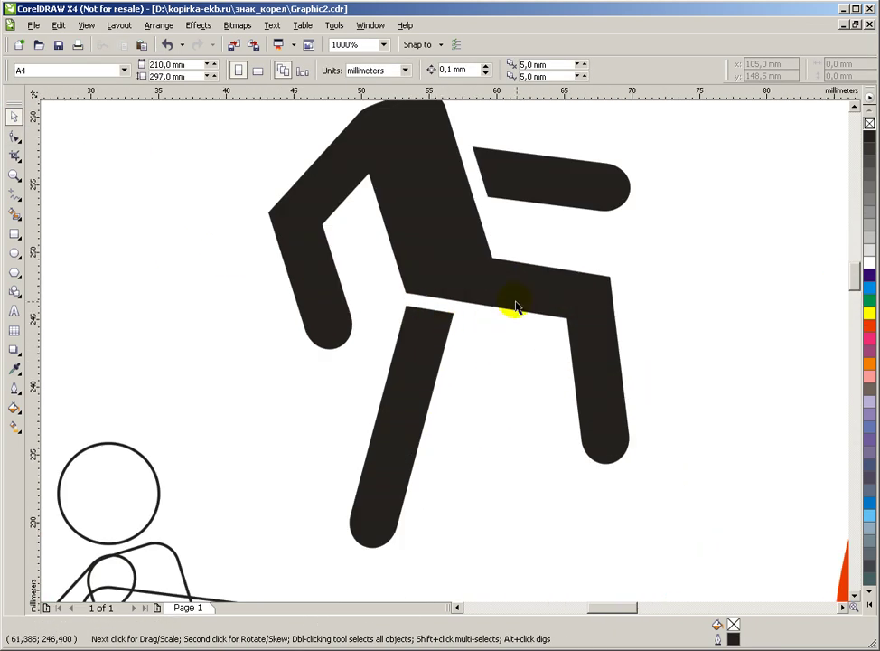
pyautogui.scroll(-2, 448, 357)
pyautogui.scroll(2, 445, 355)
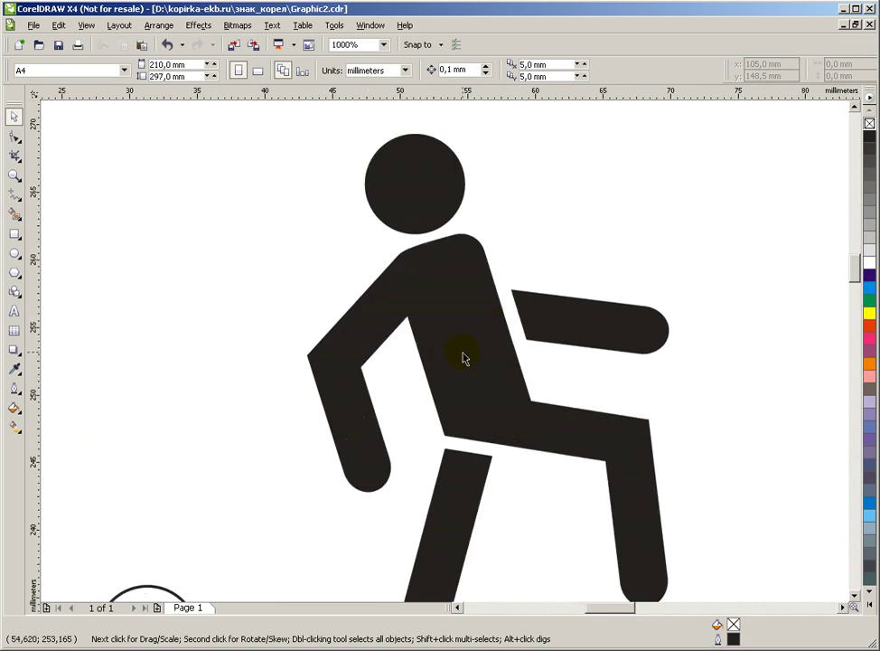
pyautogui.scroll(1, 485, 409)
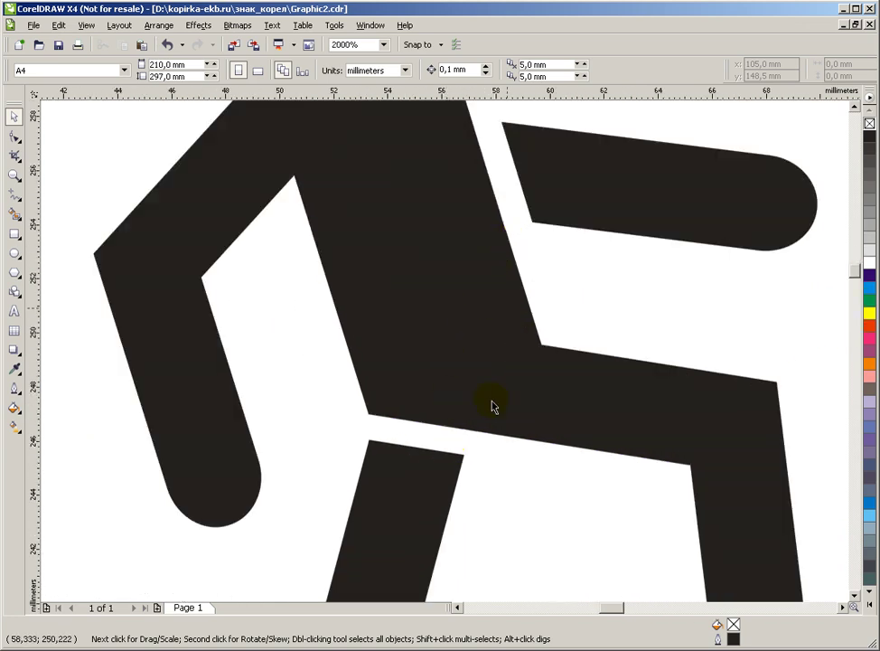
pyautogui.scroll(1, 462, 449)
pyautogui.press('F10')
pyautogui.scroll(2, 497, 340)
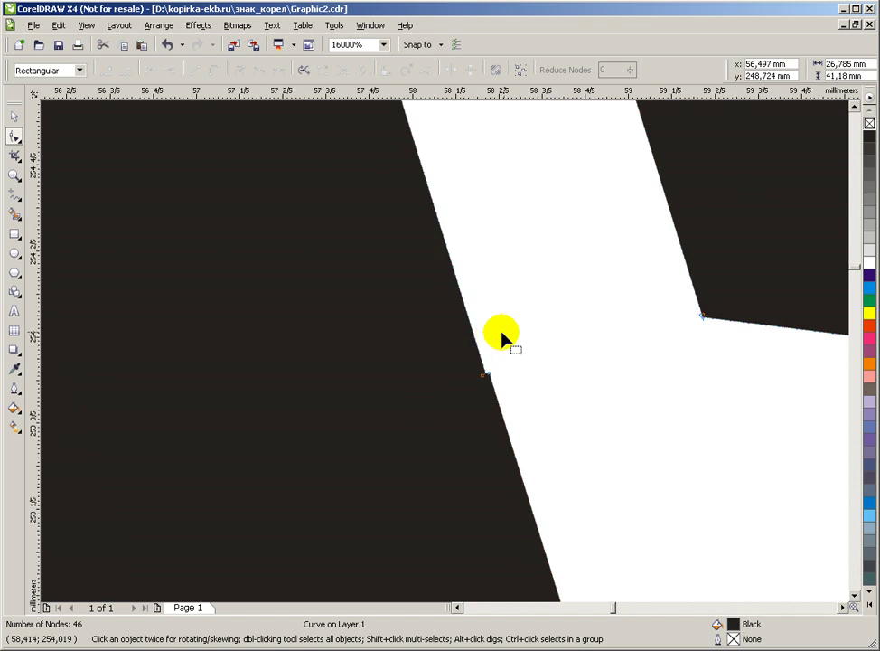
pyautogui.moveTo(505, 332); pyautogui.dragTo(463, 405)
pyautogui.press('Delete')
pyautogui.scroll(-3, 470, 397)
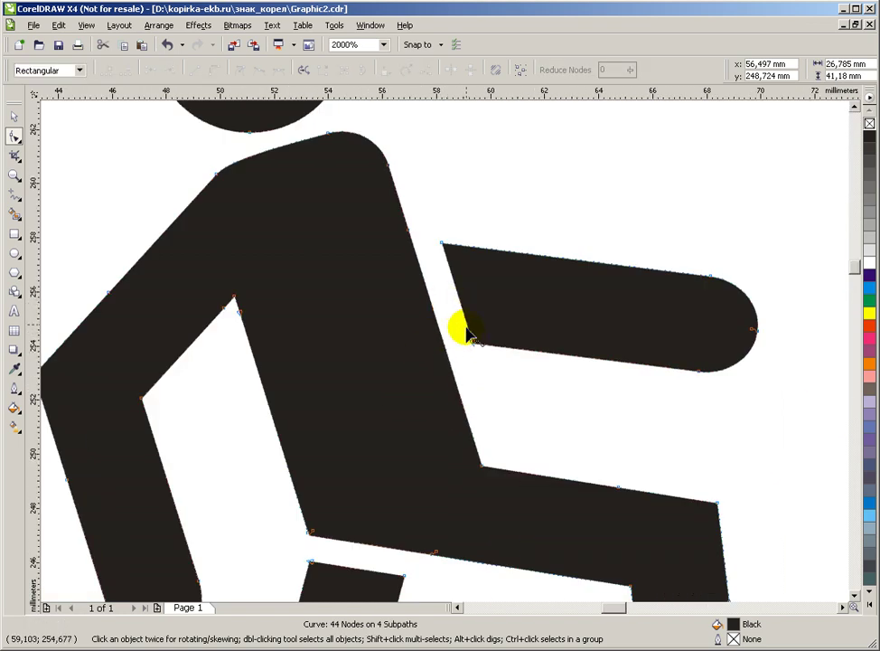
pyautogui.scroll(-4, 456, 289)
pyautogui.press('space')
pyautogui.click(463, 295)
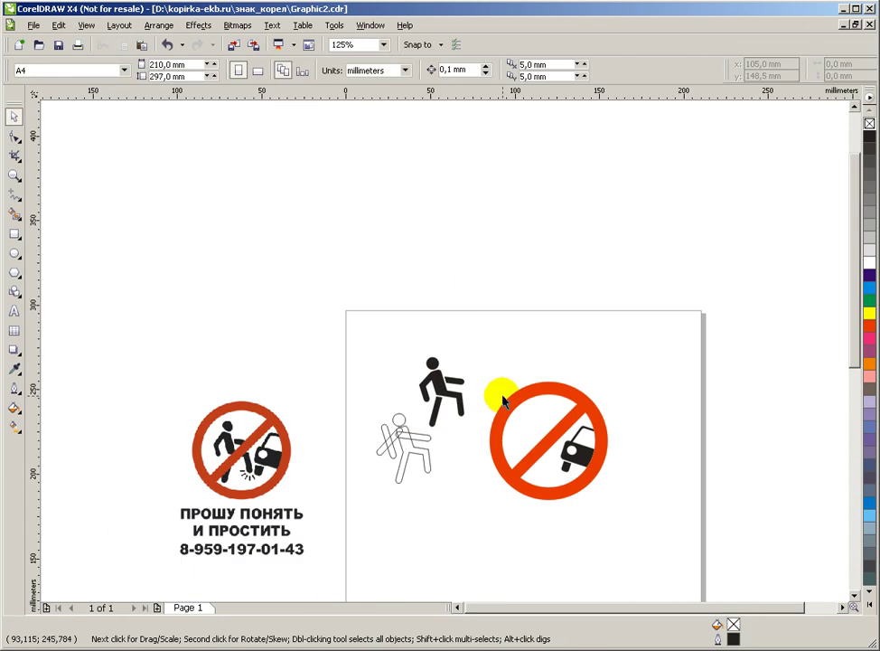
# Step: Move the black figure inside the prohibition ring, beside the car and across the slash
pyautogui.scroll(1, 479, 398)
pyautogui.click(361, 300)
pyautogui.moveTo(363, 306); pyautogui.dragTo(547, 405)
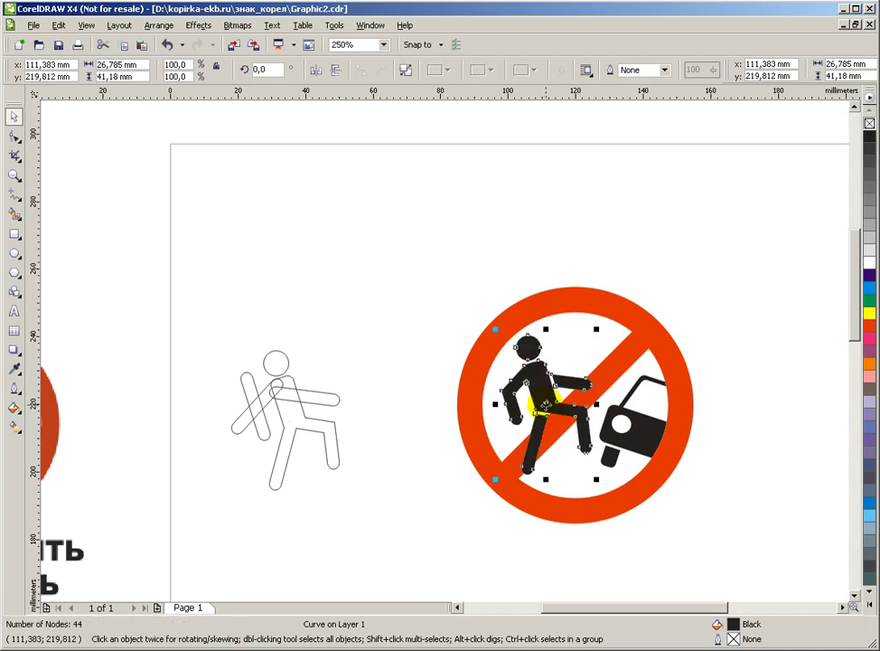
pyautogui.scroll(-1, 438, 359)
pyautogui.scroll(1, 436, 360)
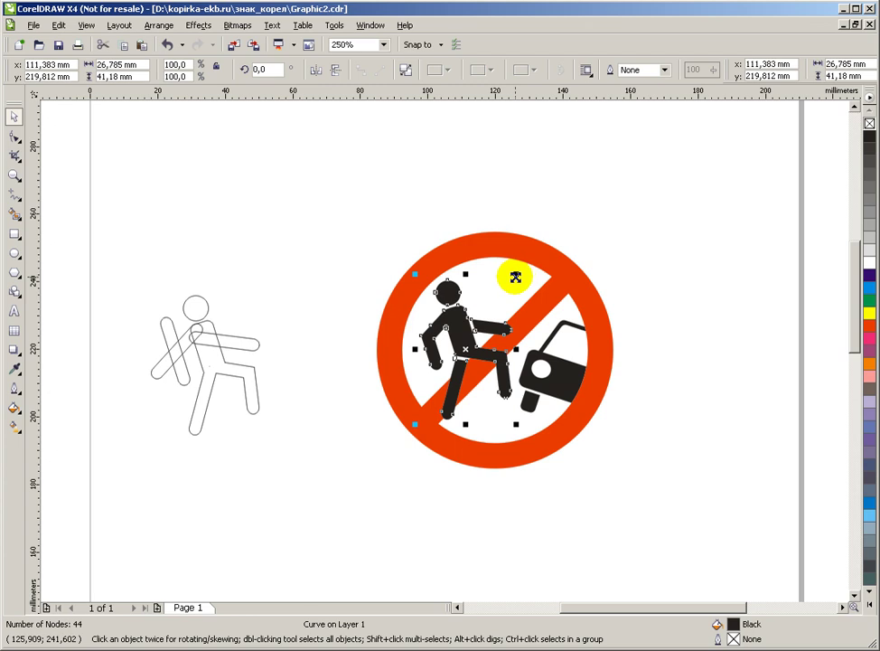
# Step: Scale the figure to 93.7% and shift it about 1.5 mm down within the ring
pyautogui.moveTo(515, 280); pyautogui.dragTo(507, 279)
pyautogui.scroll(1, 446, 354)
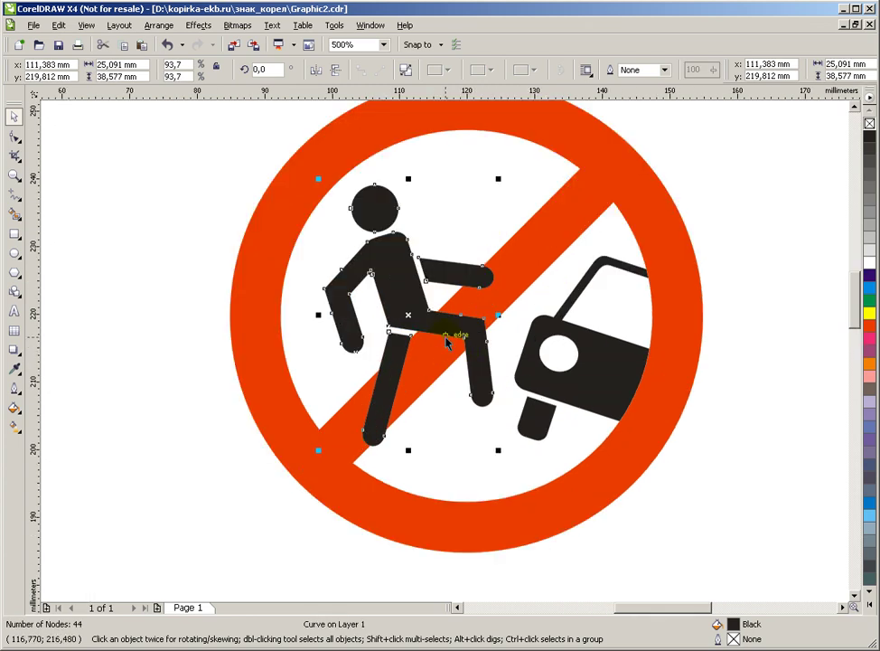
pyautogui.moveTo(409, 318)
pyautogui.mouseDown()
pyautogui.moveTo(416, 326)
pyautogui.moveTo(403, 314)
pyautogui.mouseUp()
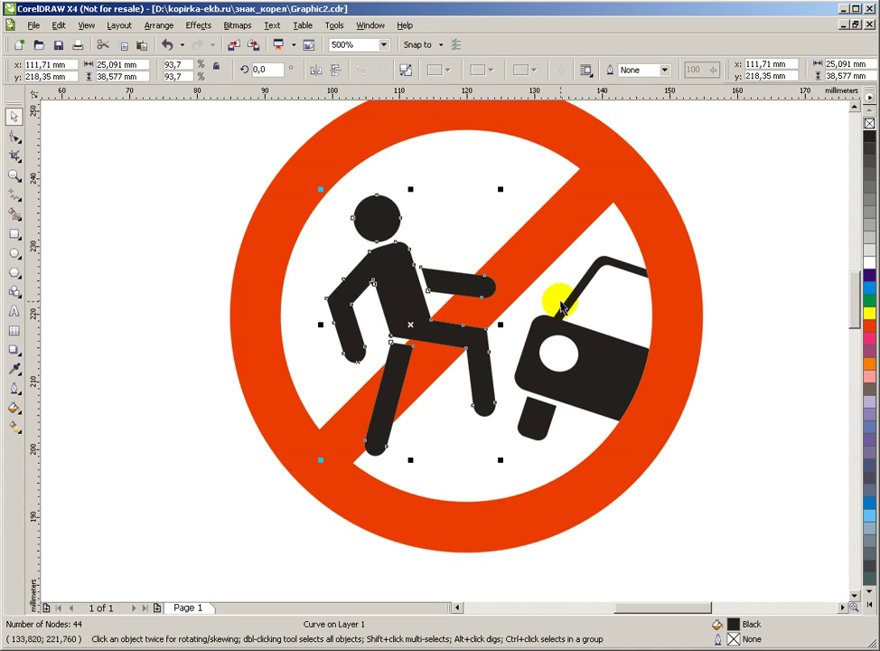
# Step: Send the figure back one level so that it lies behind the red slash
pyautogui.hotkey('ctrl', 'pagedown')
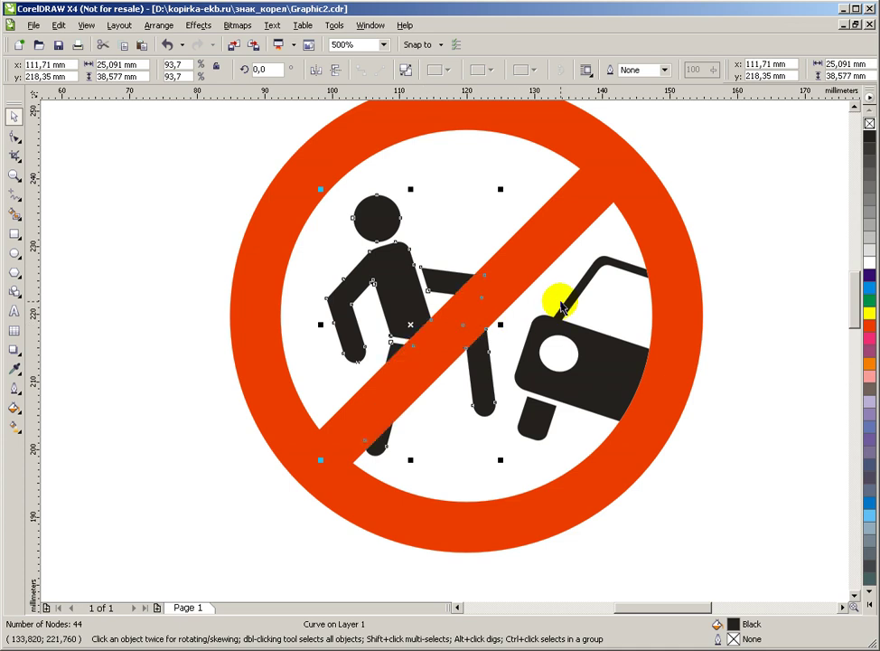
pyautogui.scroll(-4, 420, 349)
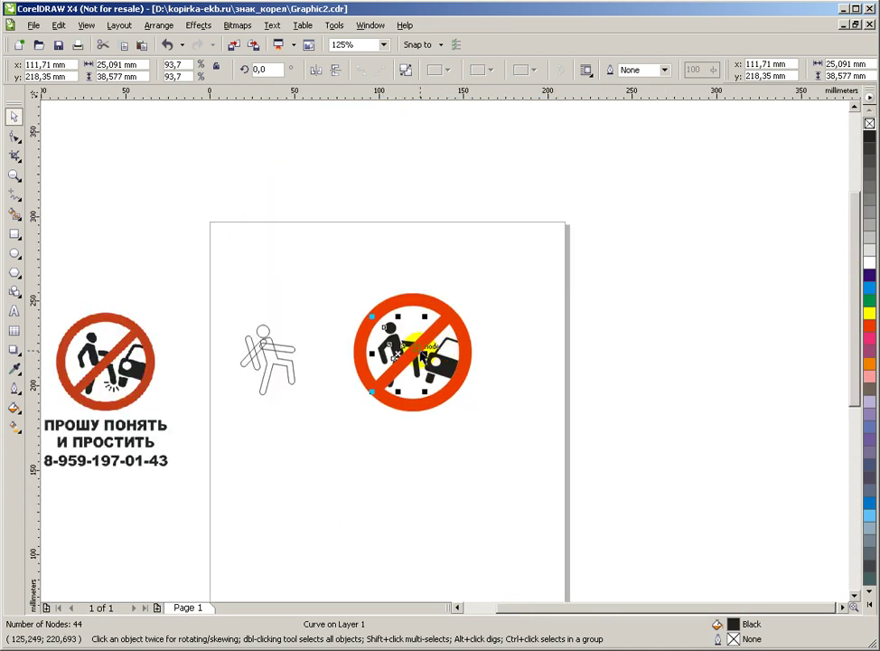
pyautogui.scroll(1, 391, 351)
pyautogui.scroll(-1, 428, 361)
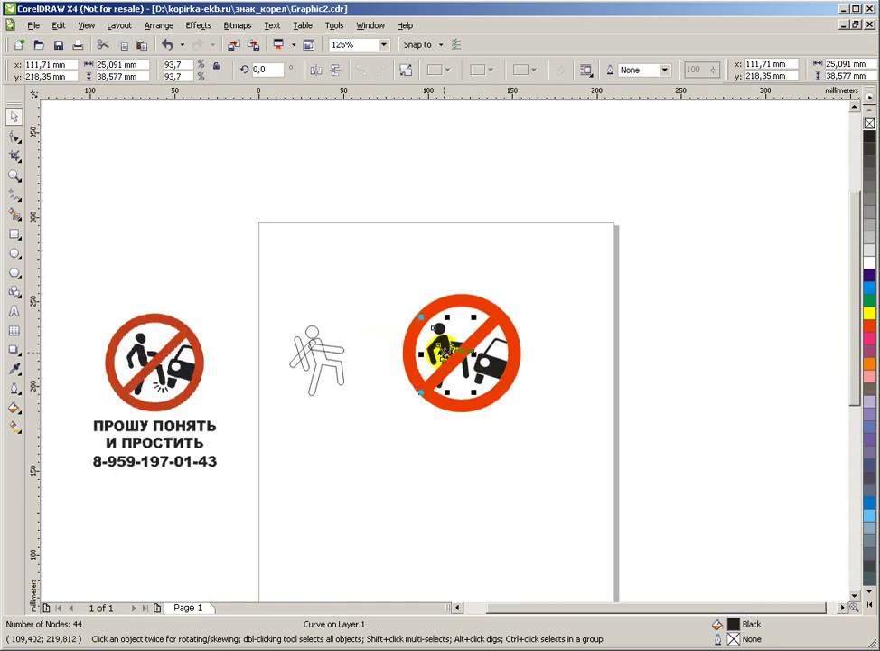
pyautogui.scroll(1, 445, 346)
# Step: Rotate the figure about 4° clockwise and enlarge it to about 27.2 × 41.6 mm
pyautogui.click(430, 361)
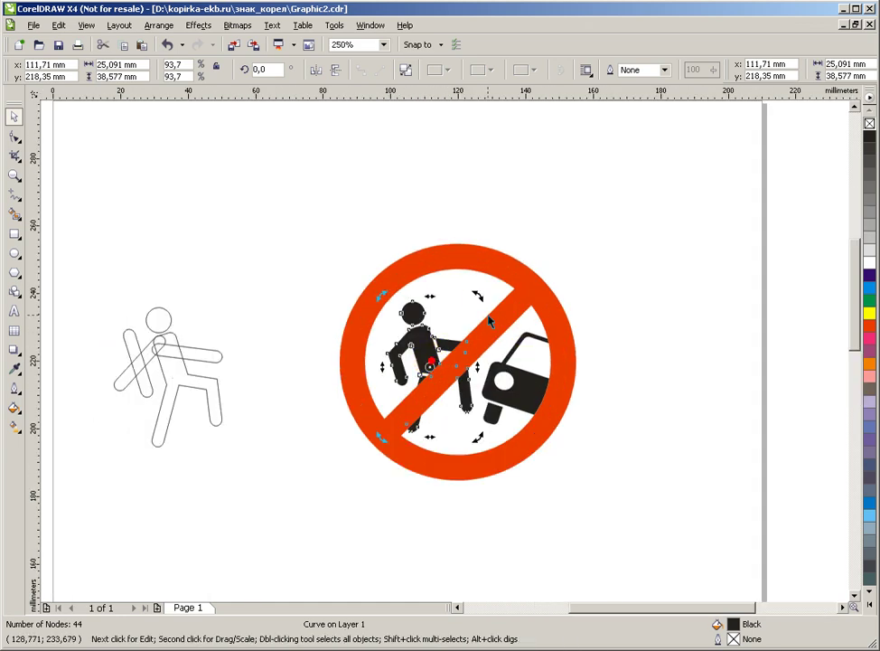
pyautogui.moveTo(477, 294); pyautogui.dragTo(446, 299)
pyautogui.scroll(1, 449, 349)
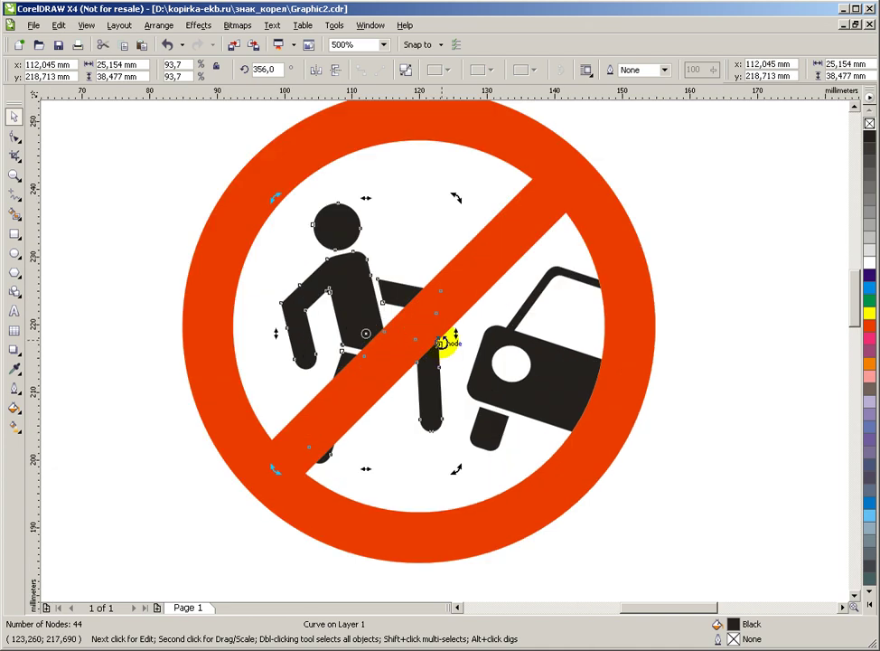
pyautogui.click(142, 271)
pyautogui.click(369, 309)
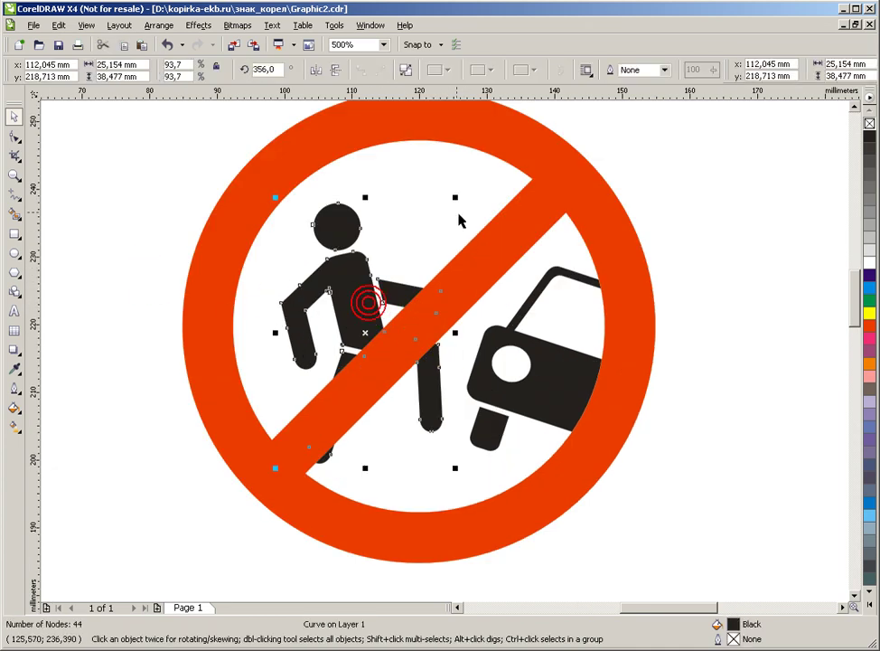
pyautogui.moveTo(454, 196); pyautogui.dragTo(482, 178)
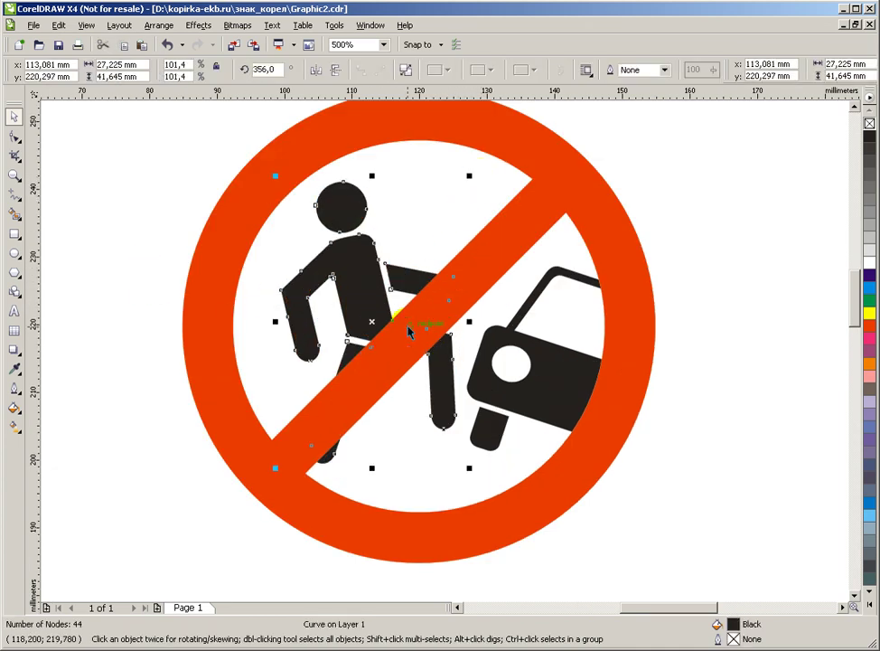
pyautogui.press('Escape')
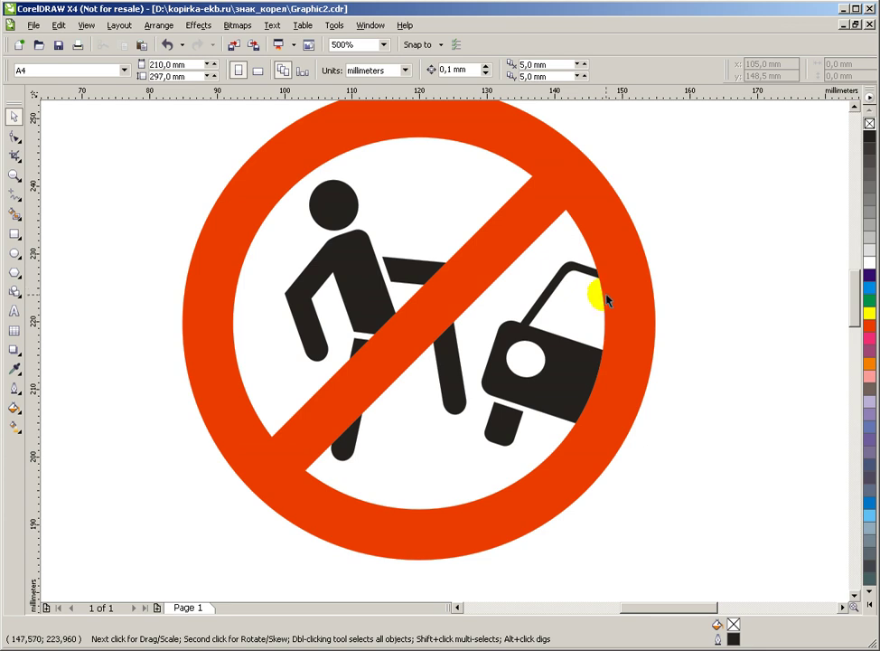
# Step: Give the red ring and slash a white outline 1 mm wide
pyautogui.click(498, 263)
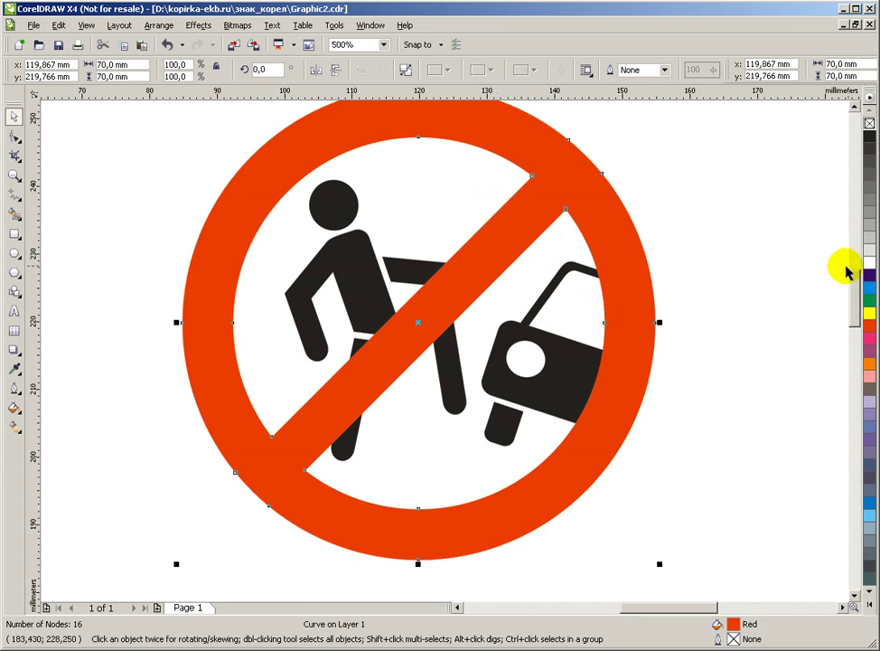
pyautogui.click(711, 192)
pyautogui.click(629, 237)
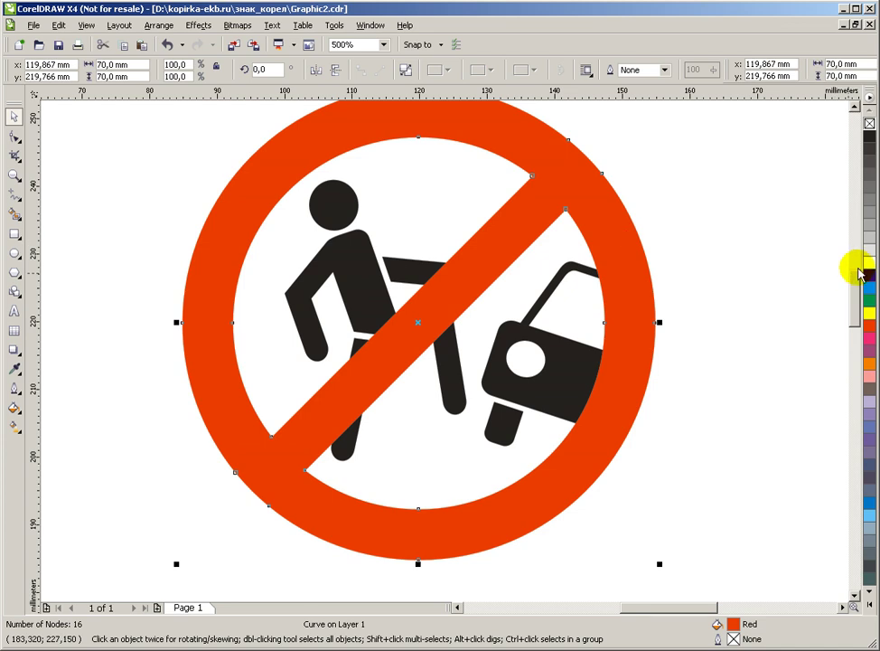
pyautogui.rightClick(869, 268)
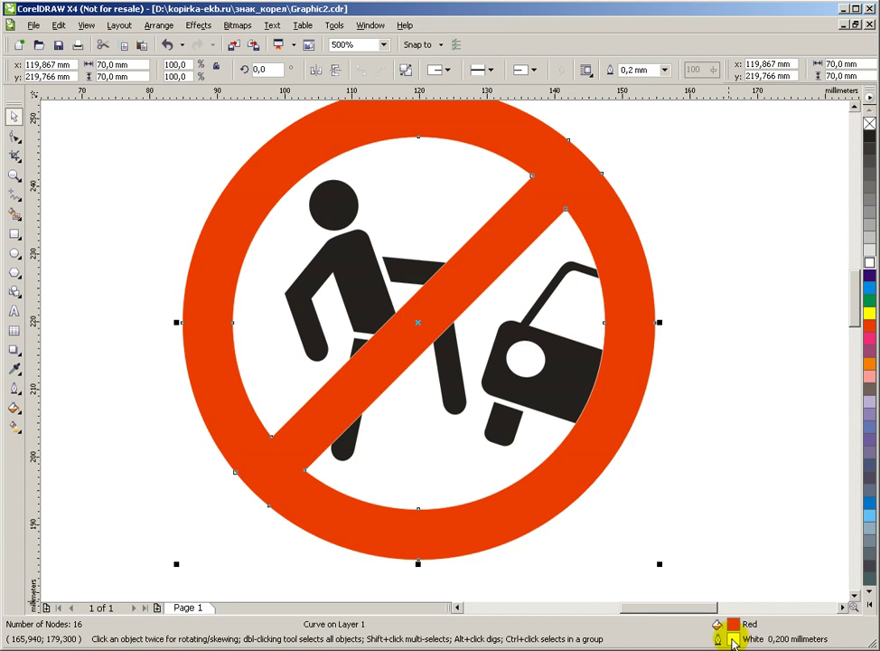
pyautogui.doubleClick(734, 641)
pyautogui.doubleClick(344, 254)
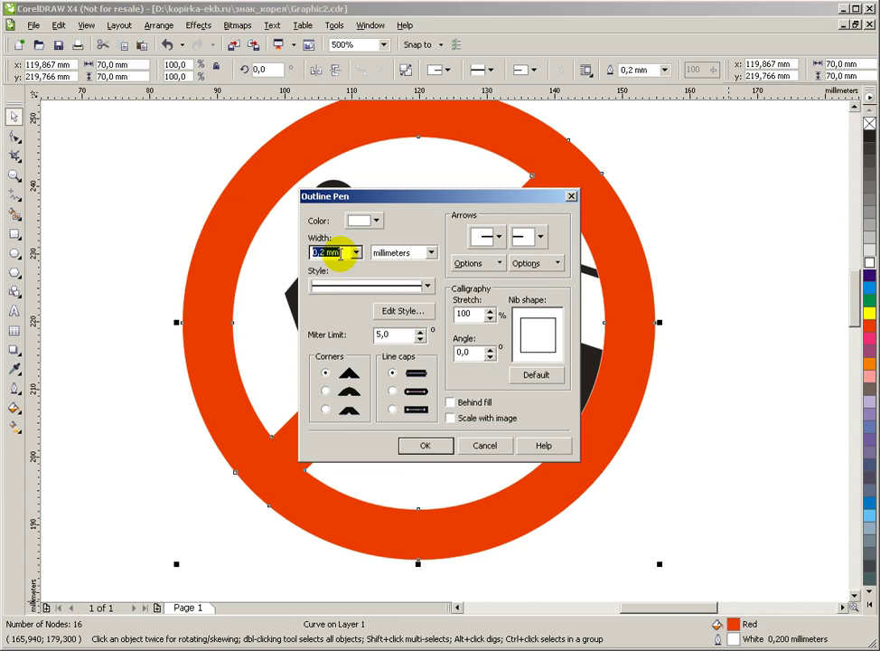
pyautogui.write('1')
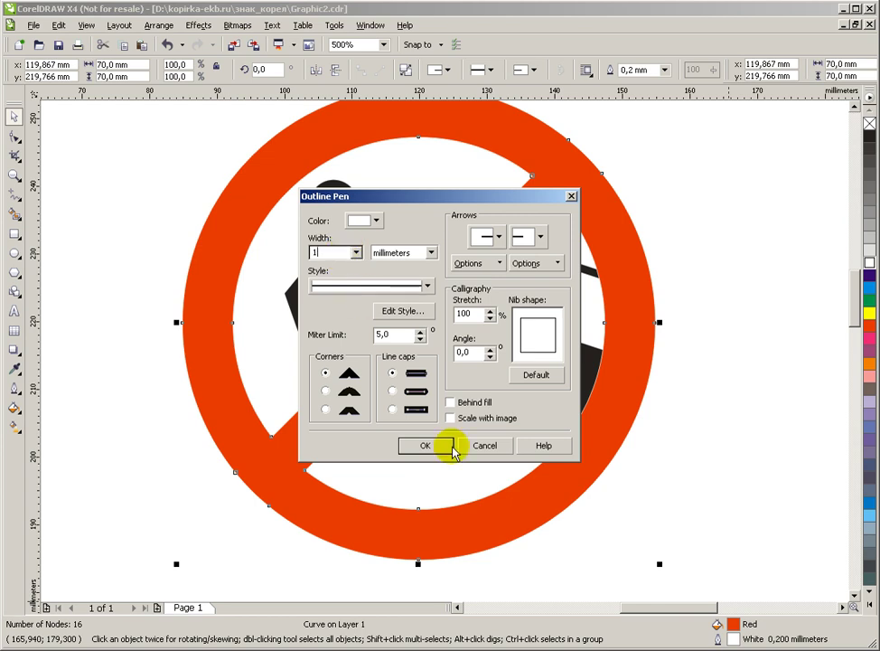
pyautogui.click(427, 446)
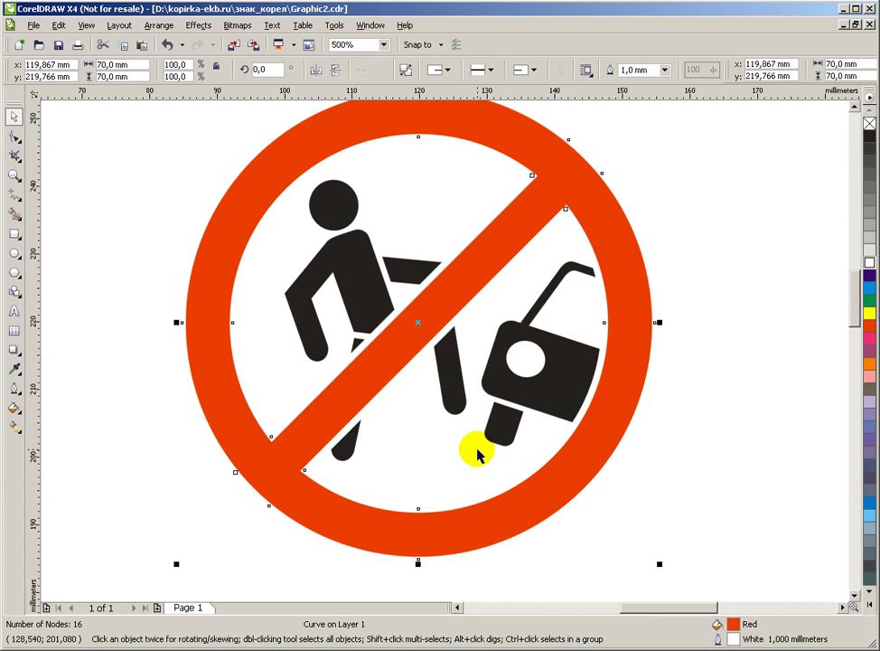
# Step: Convert the white outline of the red sign into a separate object
pyautogui.scroll(-1, 477, 450)
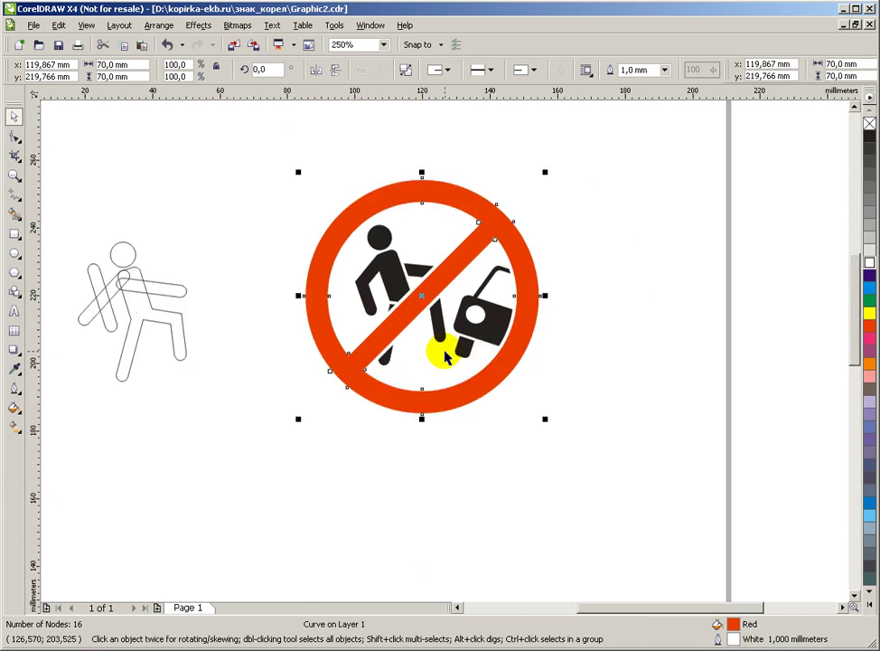
pyautogui.scroll(1, 446, 356)
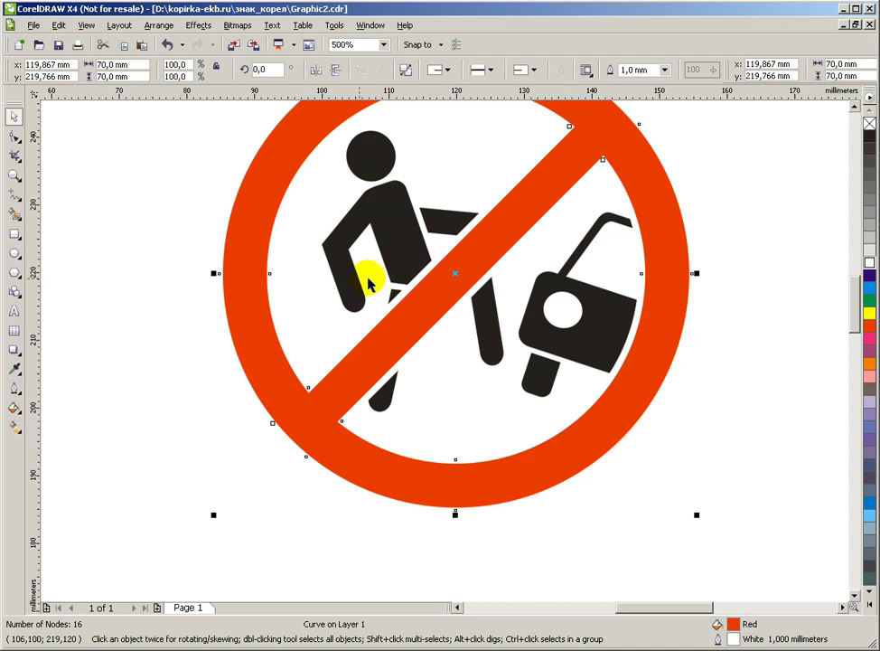
pyautogui.click(154, 340)
pyautogui.click(240, 311)
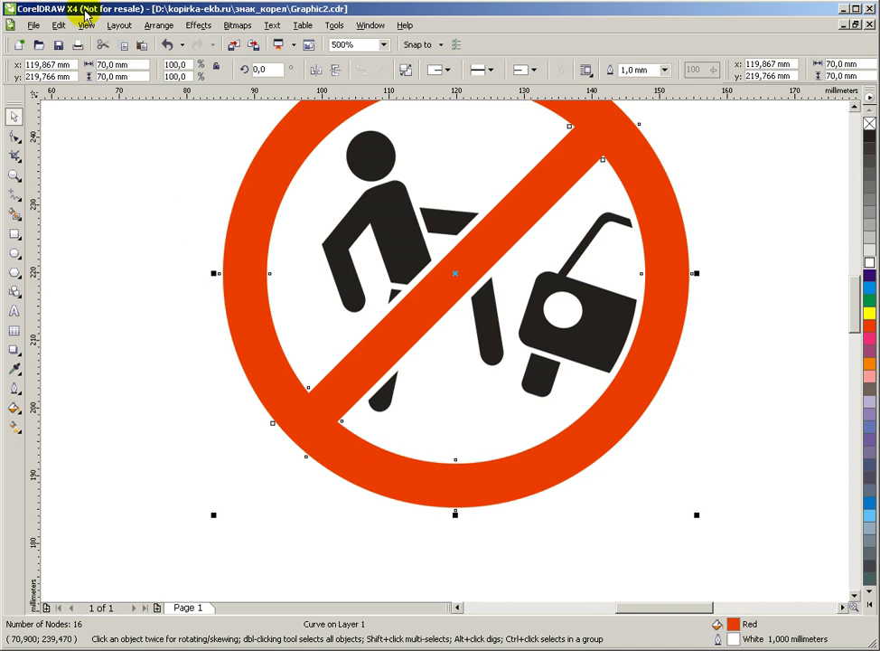
pyautogui.click(154, 25)
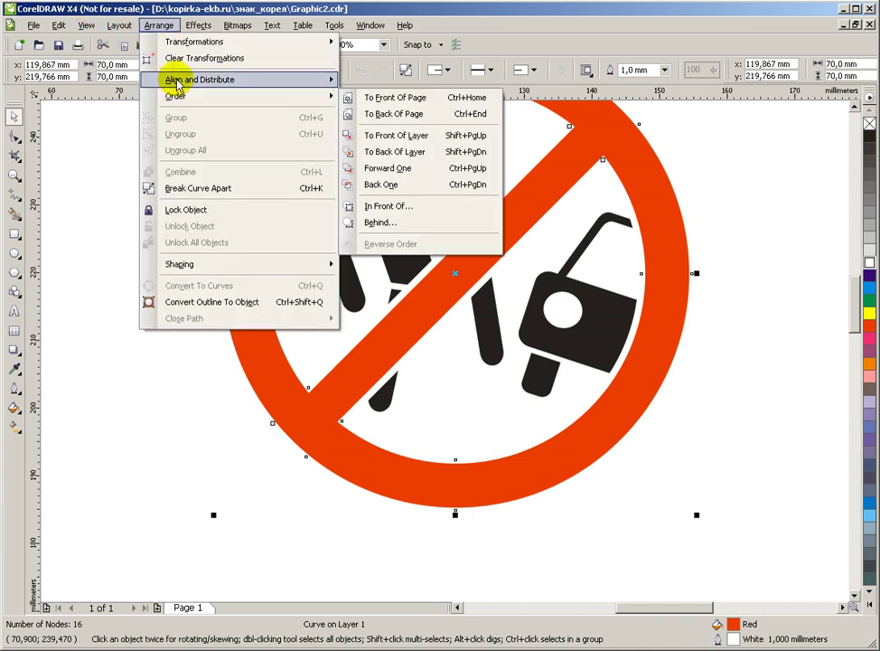
pyautogui.click(220, 304)
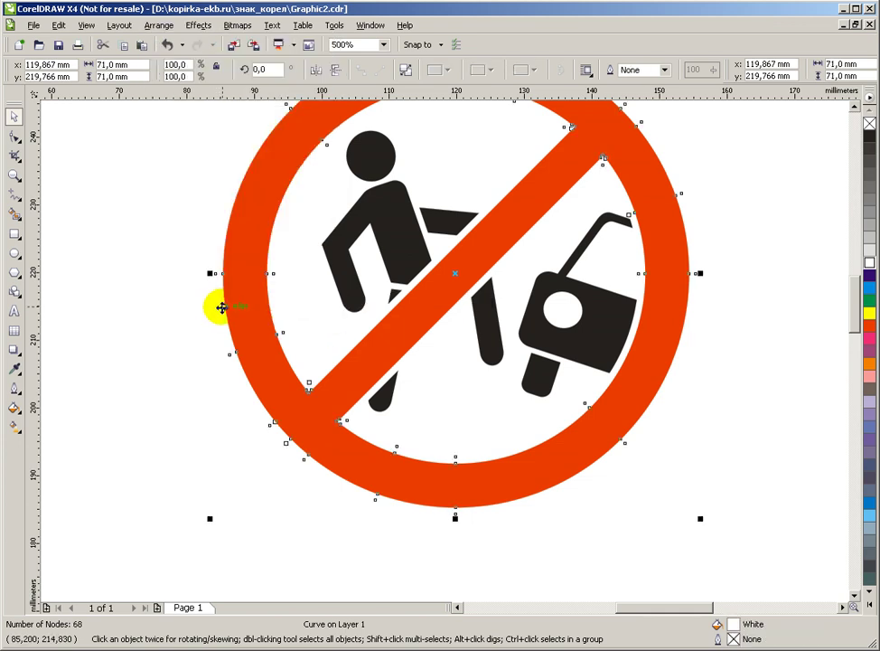
# Step: Colour the converted outline object cyan, undoing the trial moves so that it stays aligned with the red sign
pyautogui.moveTo(218, 308); pyautogui.dragTo(136, 305)
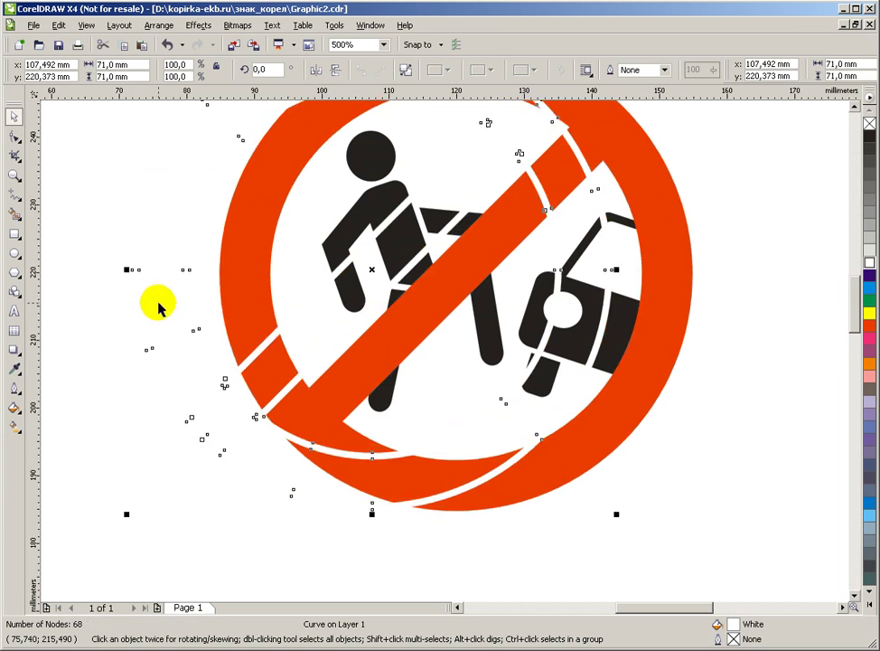
pyautogui.hotkey('ctrl', 'z')
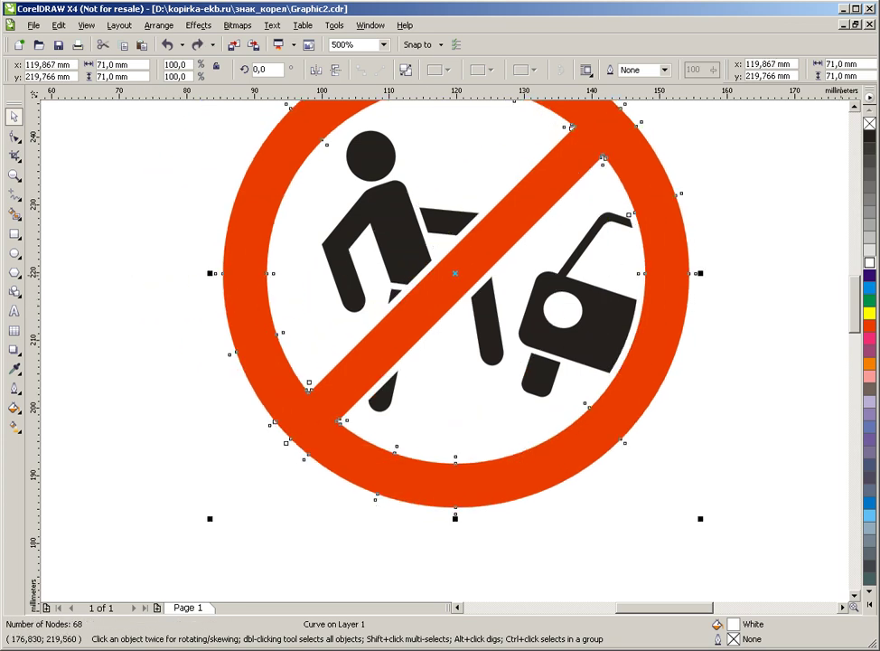
pyautogui.rightClick(871, 288)
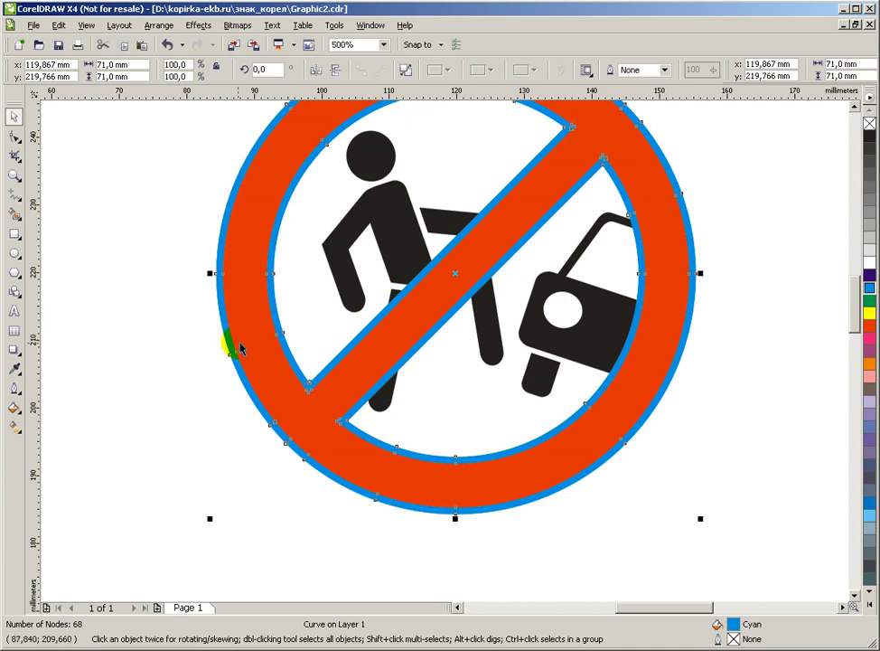
pyautogui.moveTo(226, 339); pyautogui.dragTo(154, 333)
pyautogui.hotkey('ctrl', 'z')
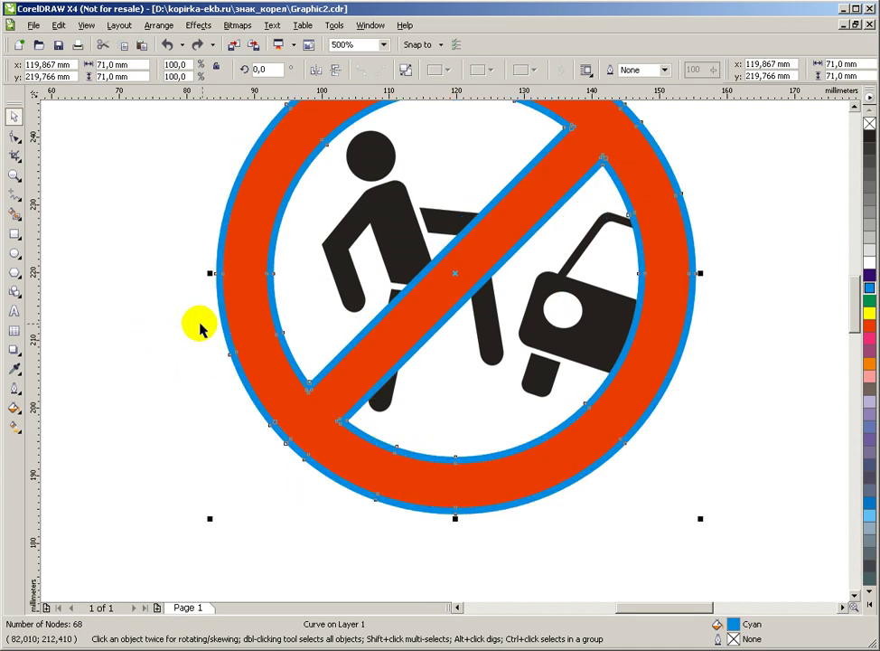
# Step: Trim the red sign with the cyan outline object, then delete the cyan object
pyautogui.scroll(1, 445, 355)
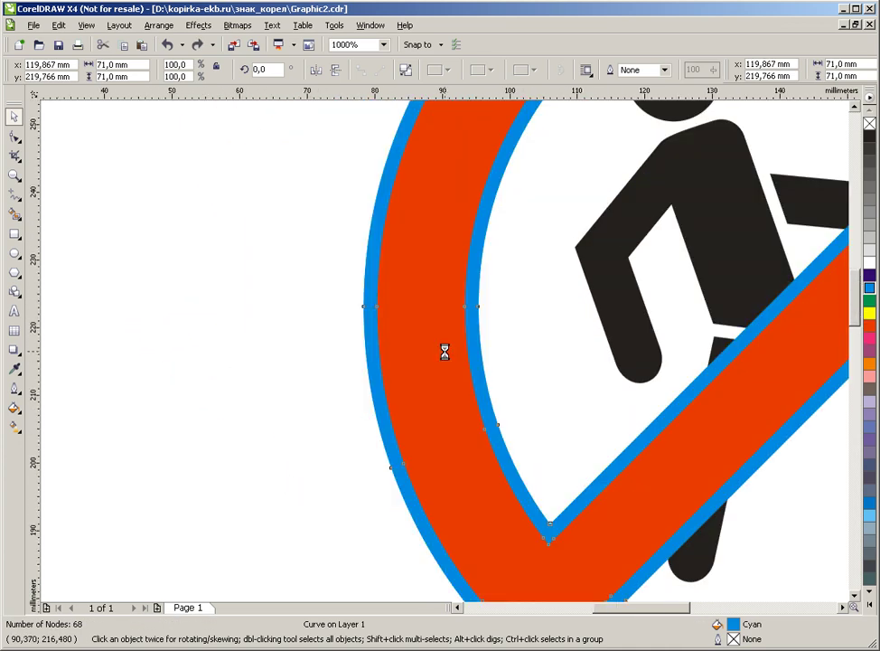
pyautogui.scroll(-1, 454, 351)
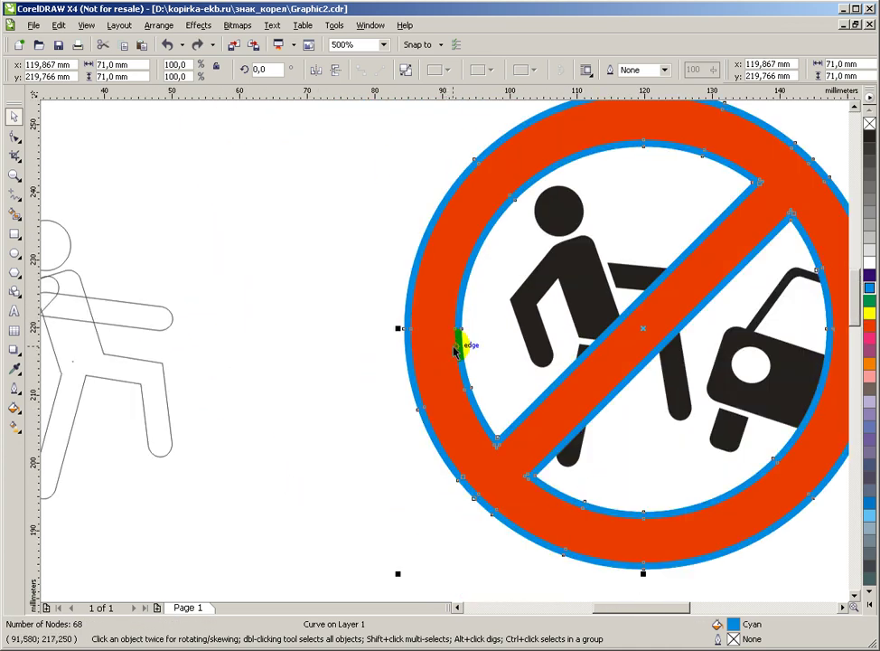
pyautogui.keyDown('shift'); pyautogui.click(440, 282); pyautogui.keyUp('shift')
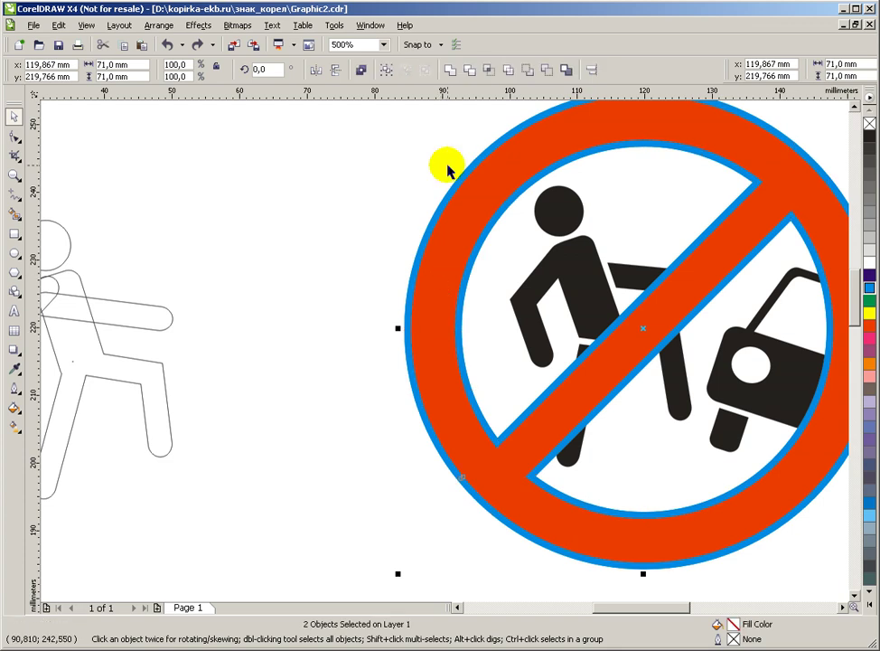
pyautogui.moveTo(448, 256); pyautogui.dragTo(338, 244)
pyautogui.hotkey('ctrl', 'z')
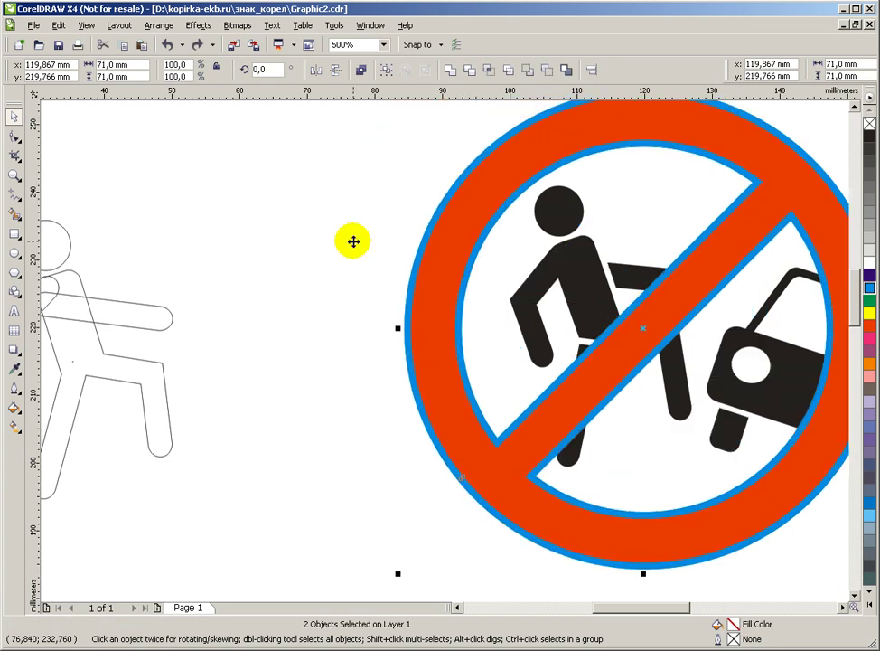
pyautogui.click(470, 80)
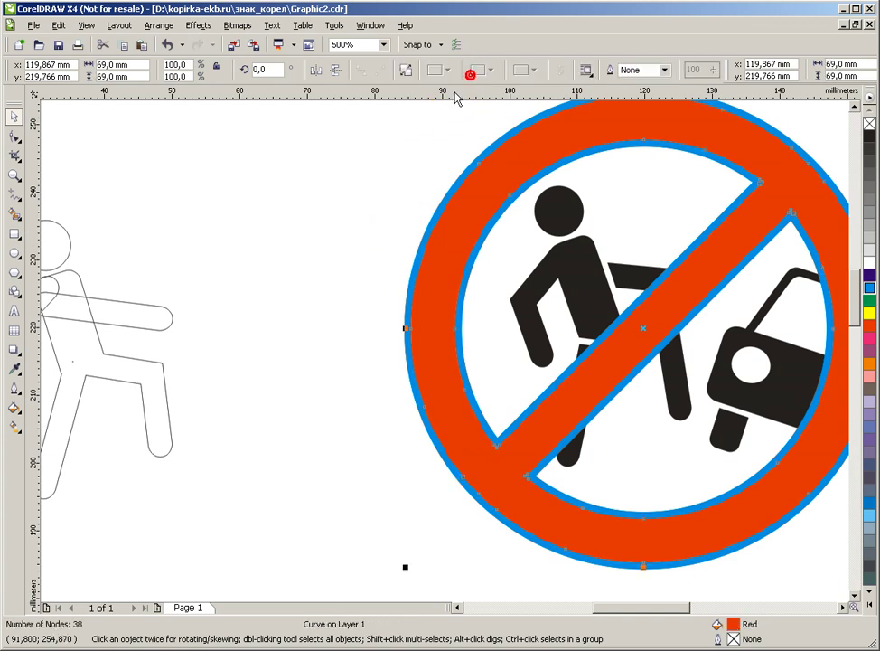
pyautogui.click(366, 203)
pyautogui.click(423, 249)
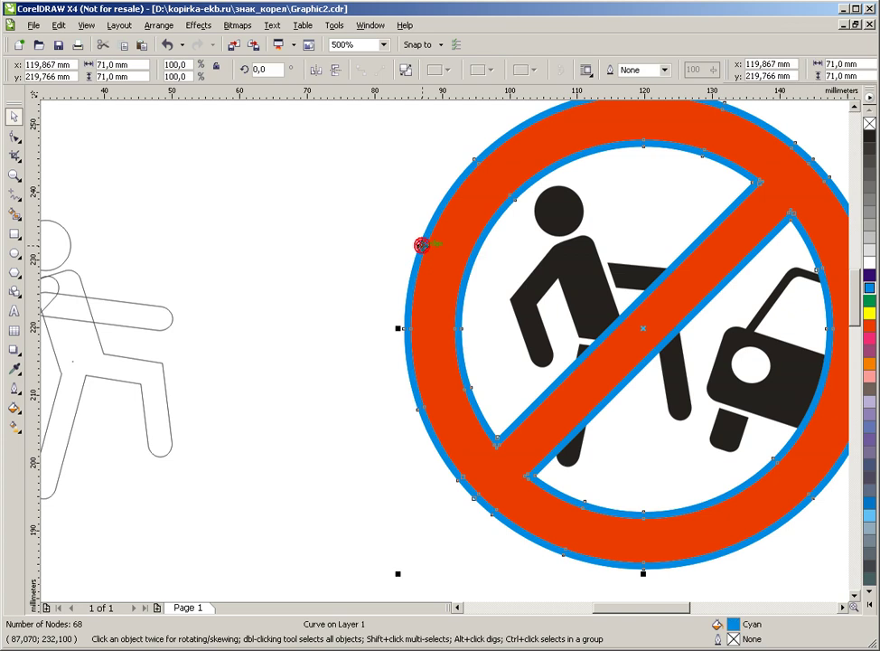
pyautogui.press('Delete')
# Step: Compare the redrawn sign with the reference image, checking the details around the kicking foot
pyautogui.scroll(-1, 455, 360)
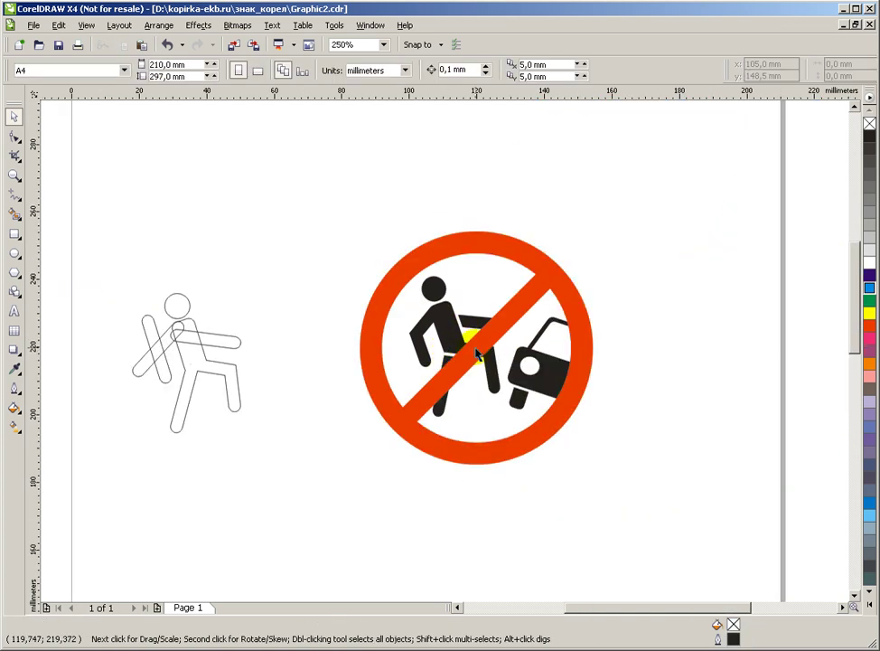
pyautogui.scroll(1, 445, 355)
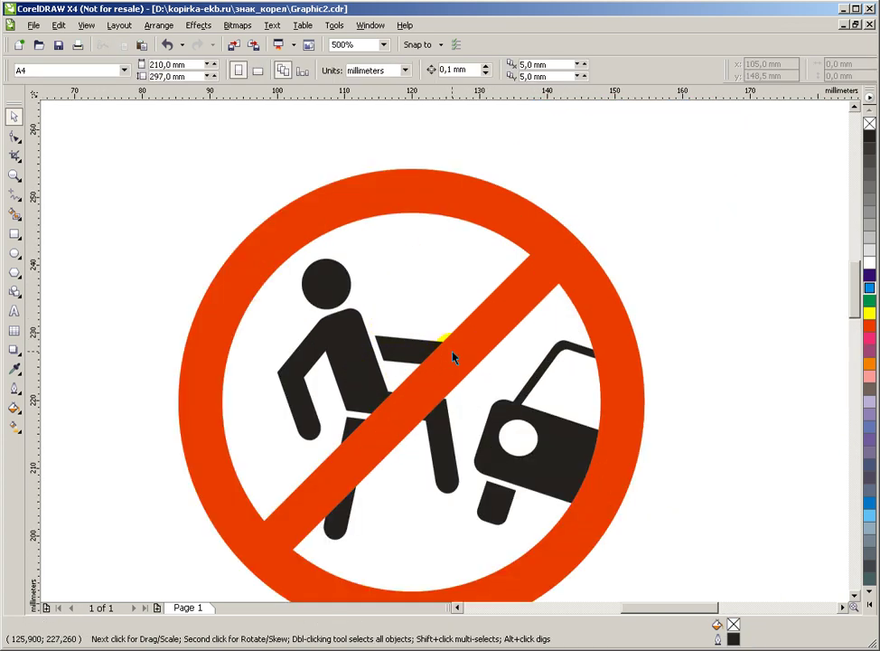
pyautogui.scroll(-1, 460, 360)
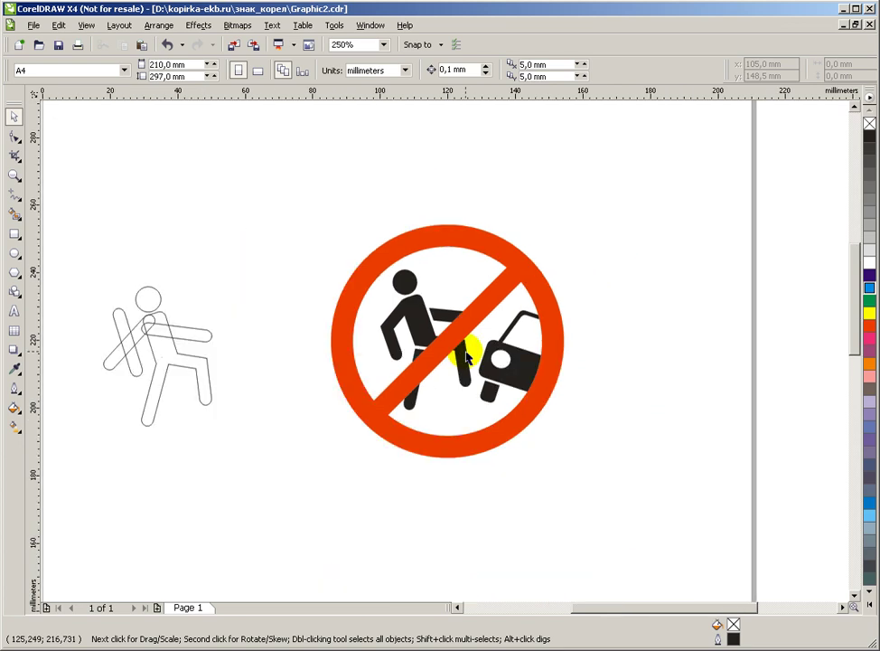
pyautogui.scroll(-1, 455, 351)
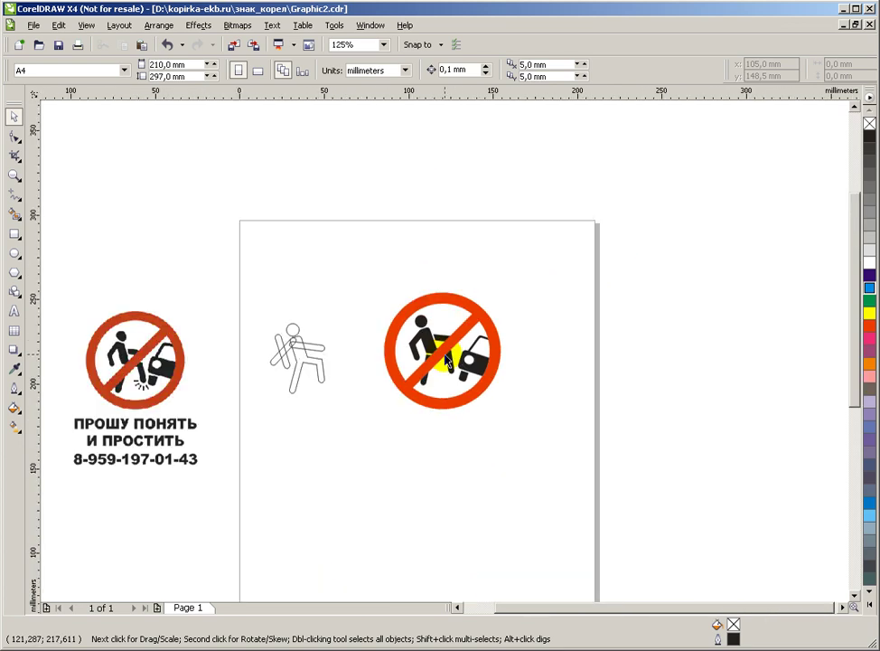
pyautogui.scroll(1, 447, 360)
pyautogui.scroll(-1, 315, 353)
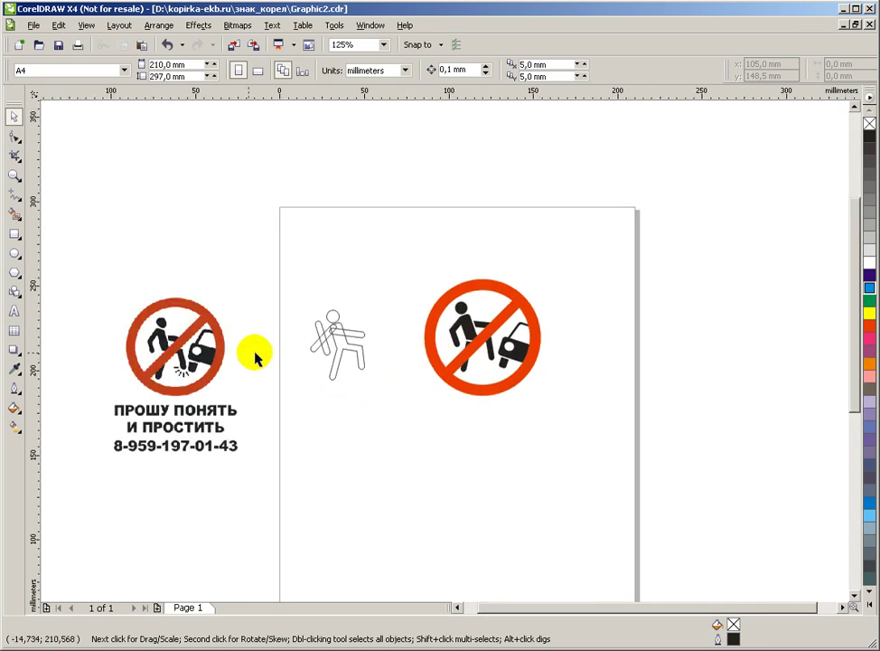
pyautogui.scroll(1, 437, 350)
pyautogui.scroll(1, 414, 380)
pyautogui.scroll(-1, 416, 378)
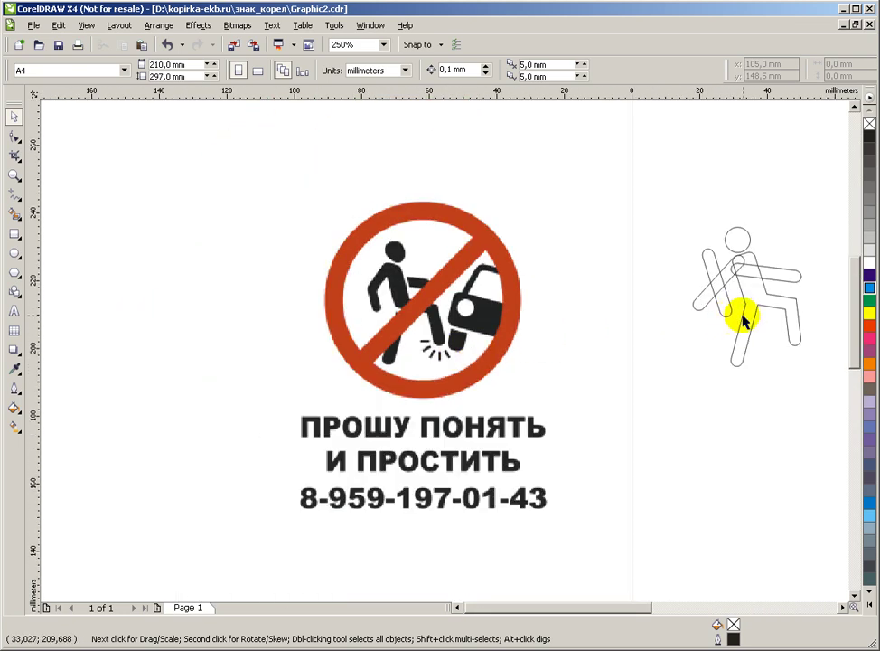
pyautogui.scroll(-1, 736, 318)
pyautogui.scroll(1, 447, 353)
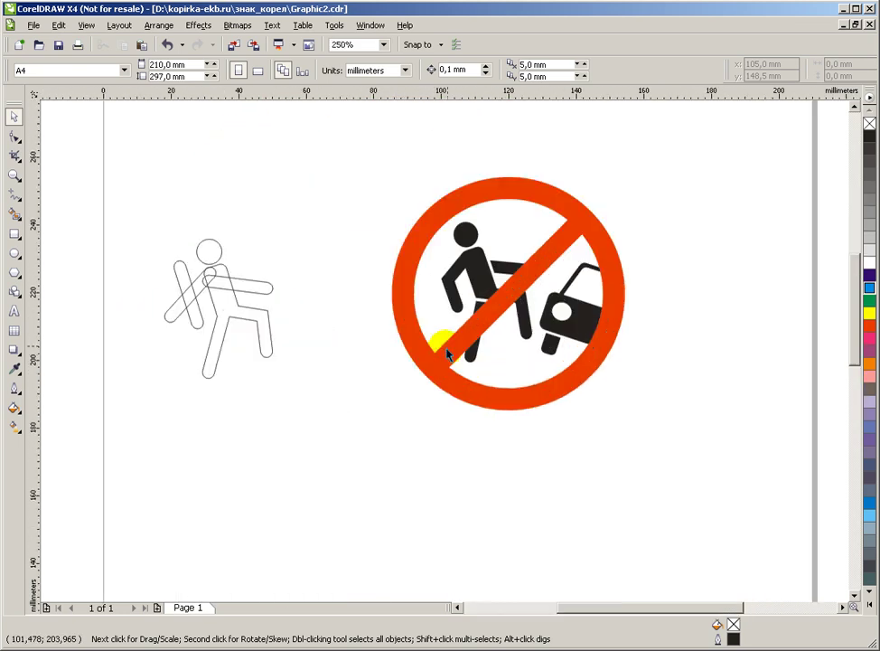
# Step: Draw a narrow upright rectangle about 0.9 × 3.6 mm below the kicking foot, filled black without an outline
pyautogui.click(14, 234)
pyautogui.scroll(1, 449, 353)
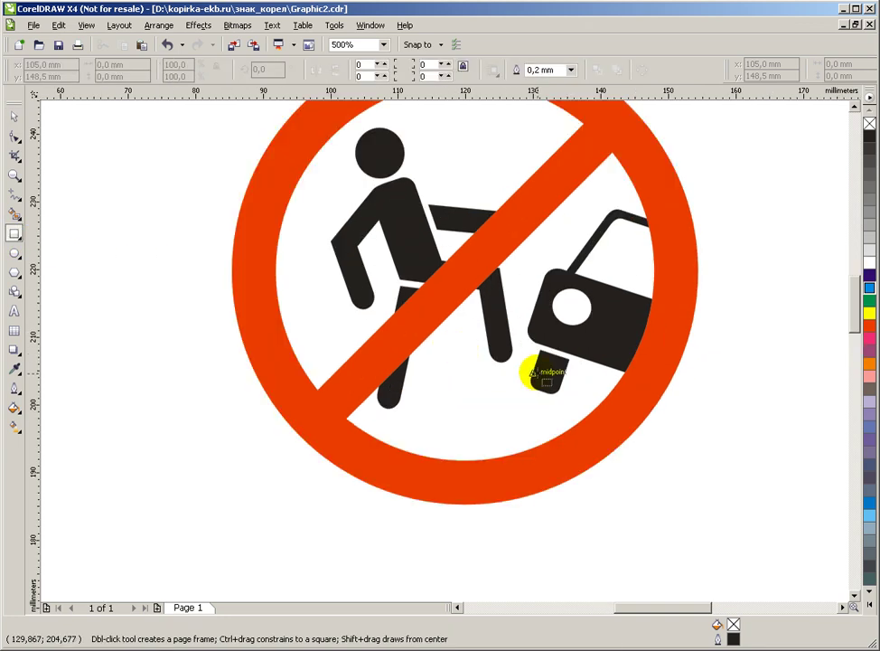
pyautogui.moveTo(496, 379); pyautogui.dragTo(504, 403)
pyautogui.click(868, 137)
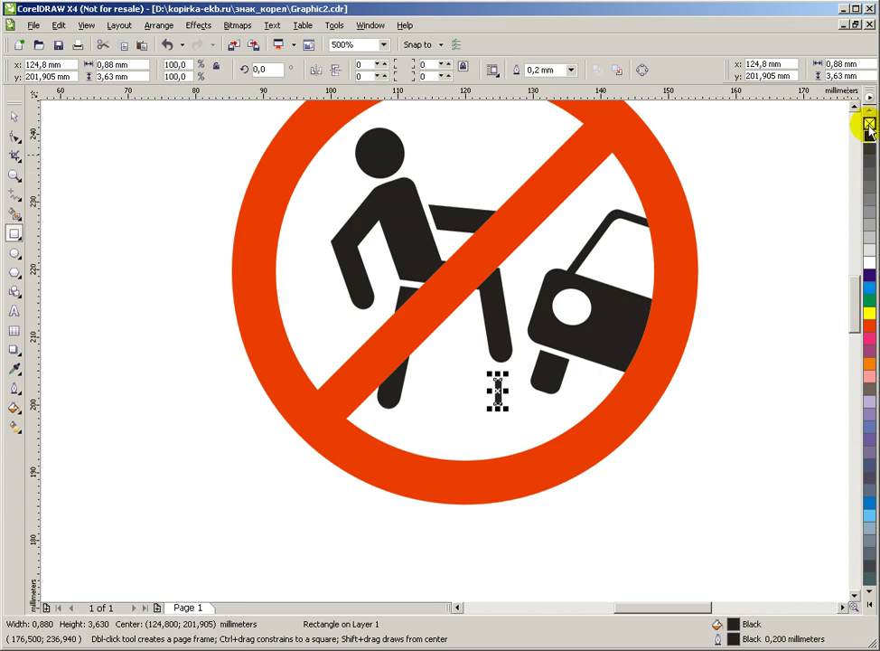
pyautogui.rightClick(868, 123)
pyautogui.click(13, 117)
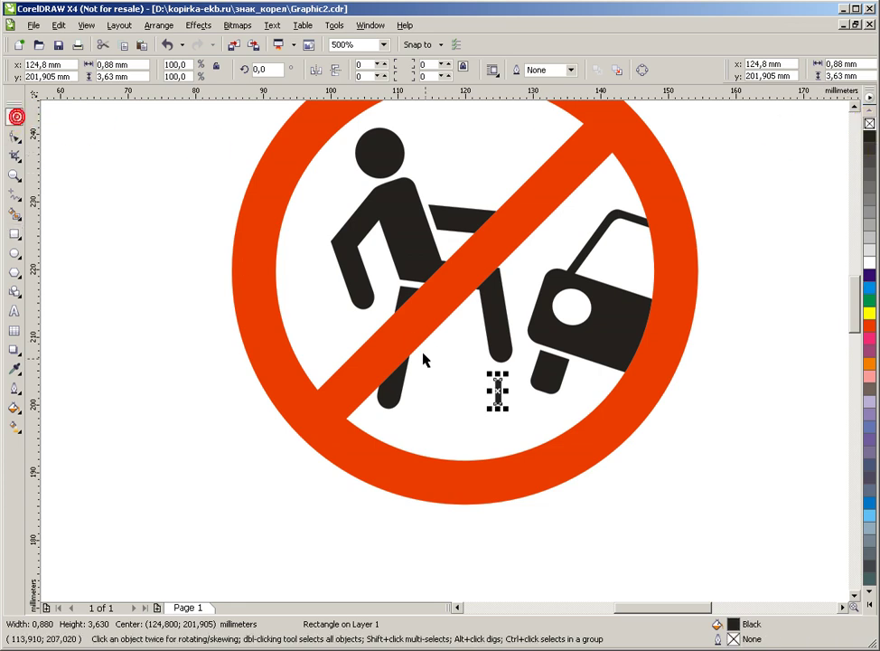
# Step: Move the small black bar out of the ring to the empty area beyond its lower right edge
pyautogui.scroll(1, 434, 354)
pyautogui.moveTo(409, 384); pyautogui.dragTo(415, 408)
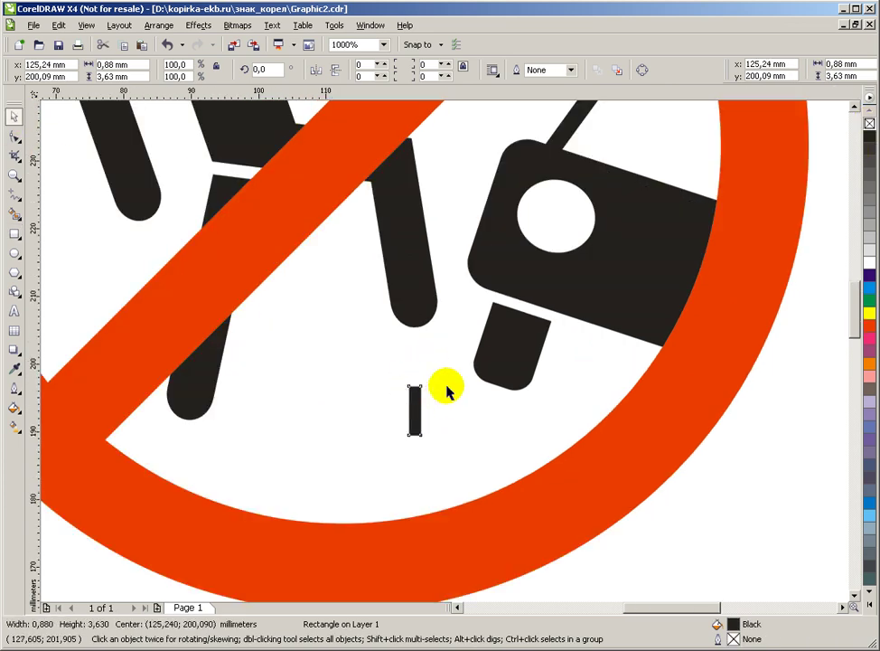
pyautogui.scroll(-2, 443, 343)
pyautogui.scroll(2, 437, 354)
pyautogui.moveTo(409, 369); pyautogui.dragTo(762, 503)
pyautogui.scroll(-2, 770, 472)
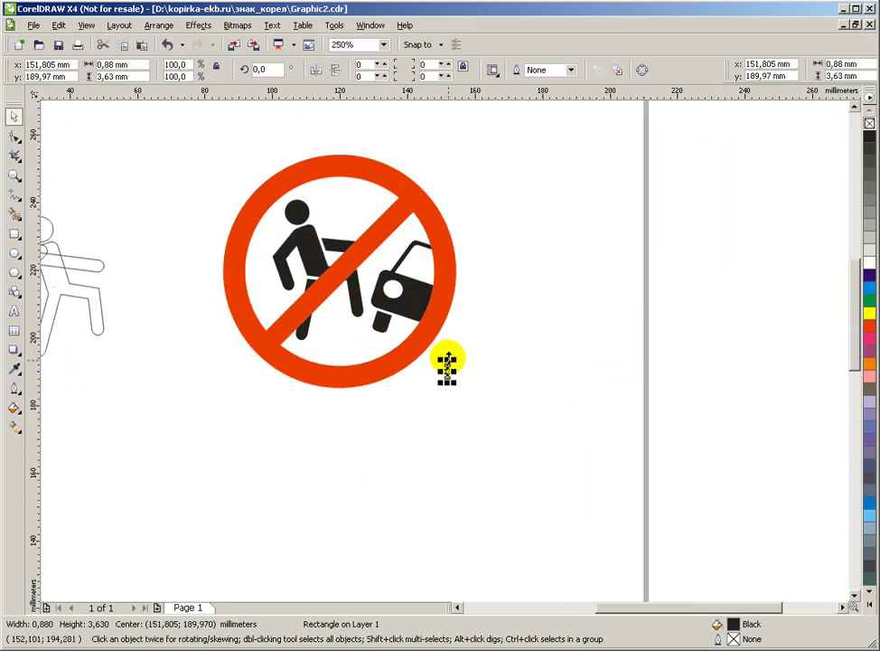
pyautogui.scroll(2, 446, 360)
pyautogui.moveTo(438, 370); pyautogui.dragTo(531, 382)
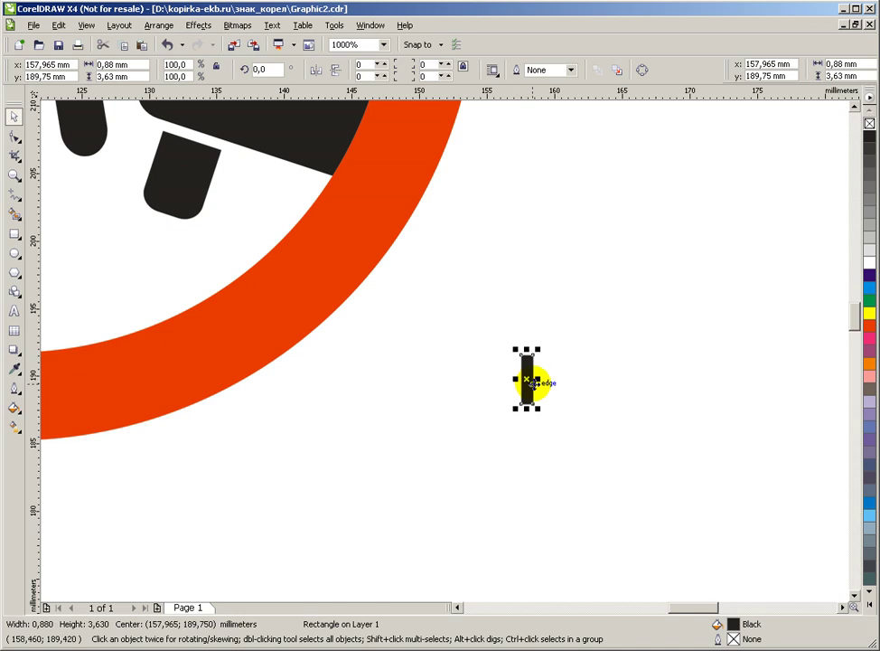
# Step: Move the small black bar's rotation centre to a point directly above the bar
pyautogui.scroll(2, 533, 383)
pyautogui.click(432, 362)
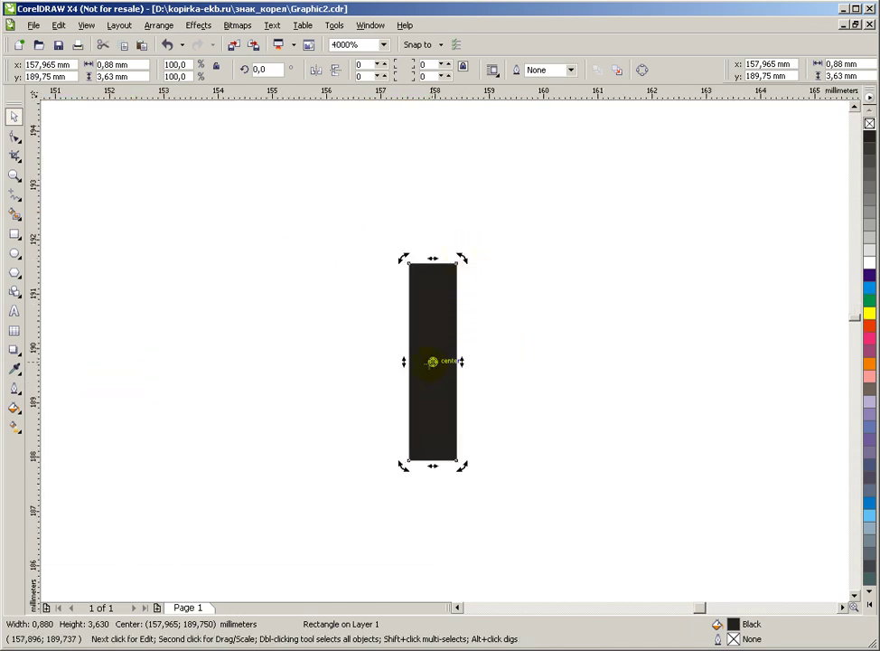
pyautogui.scroll(-1, 466, 278)
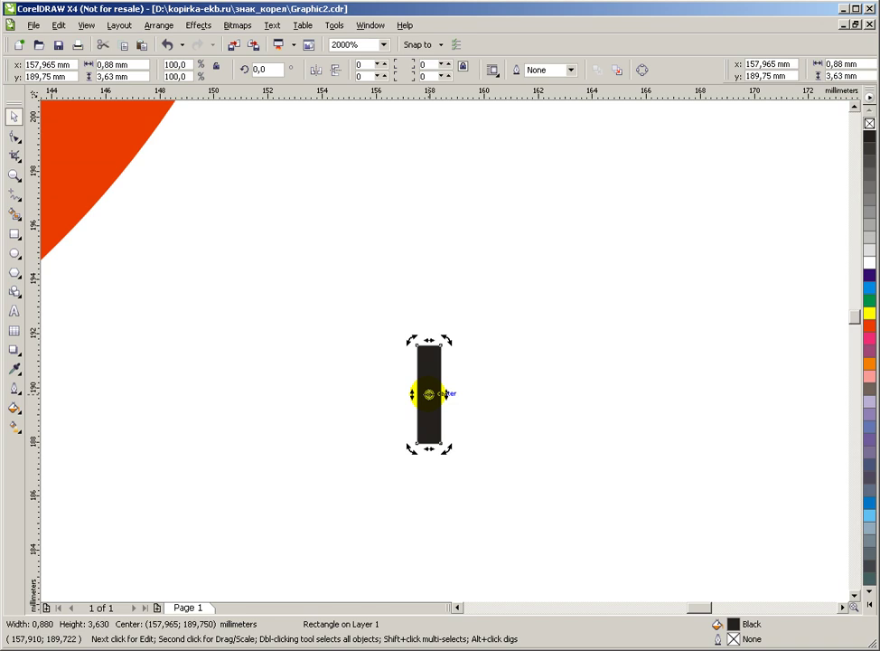
pyautogui.moveTo(428, 394); pyautogui.dragTo(428, 299)
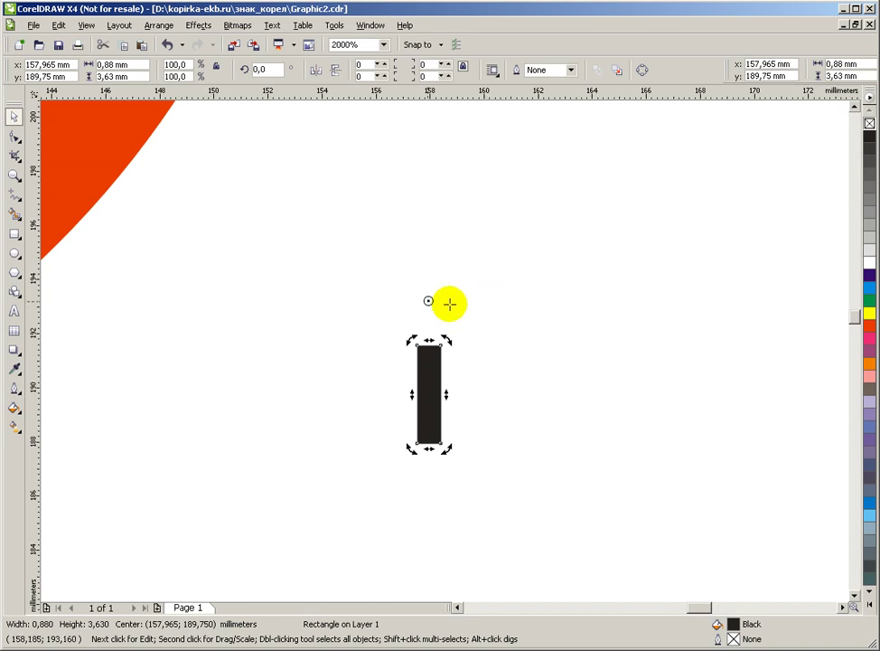
pyautogui.click(432, 273)
pyautogui.click(433, 348)
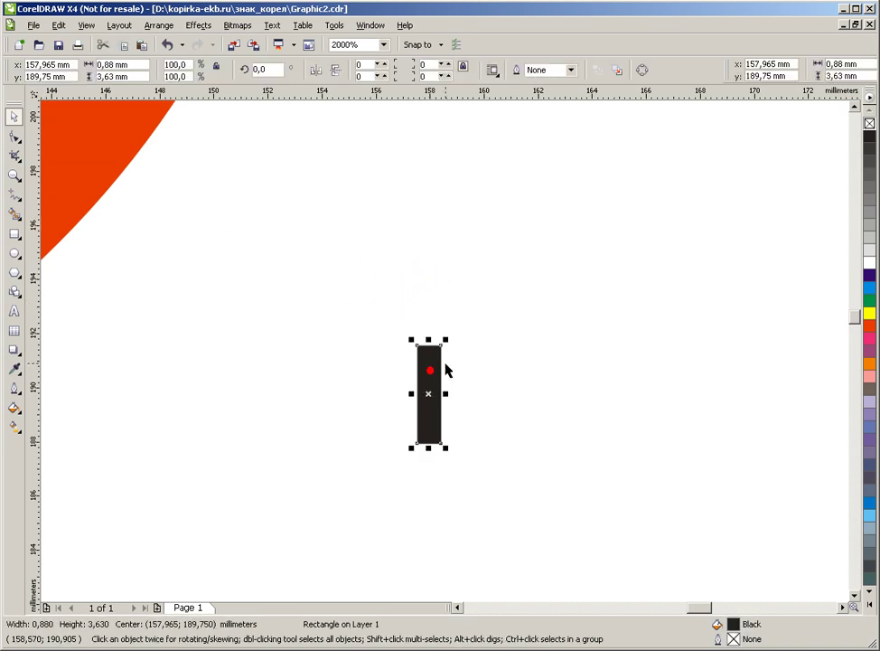
pyautogui.click(430, 385)
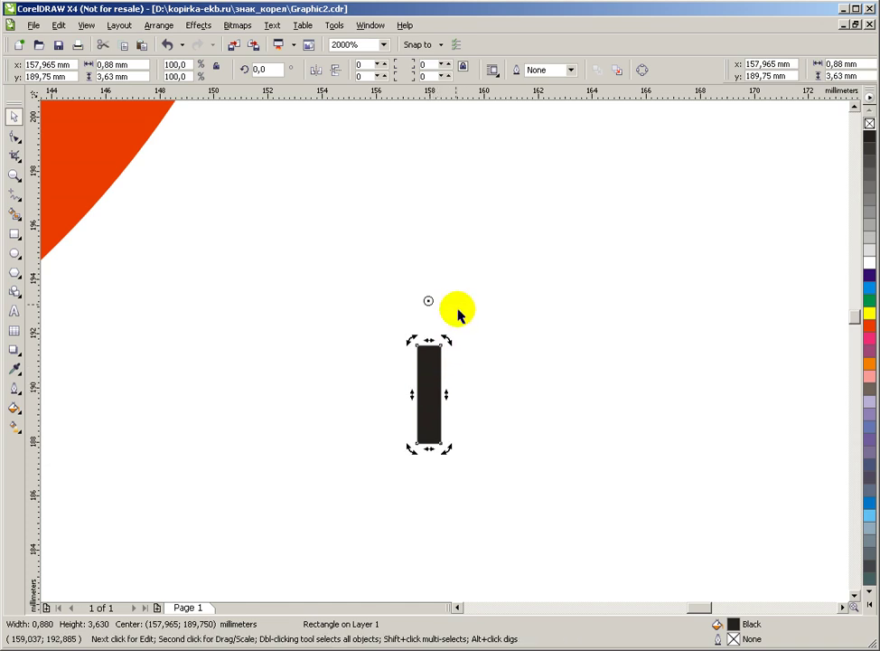
pyautogui.click(485, 206)
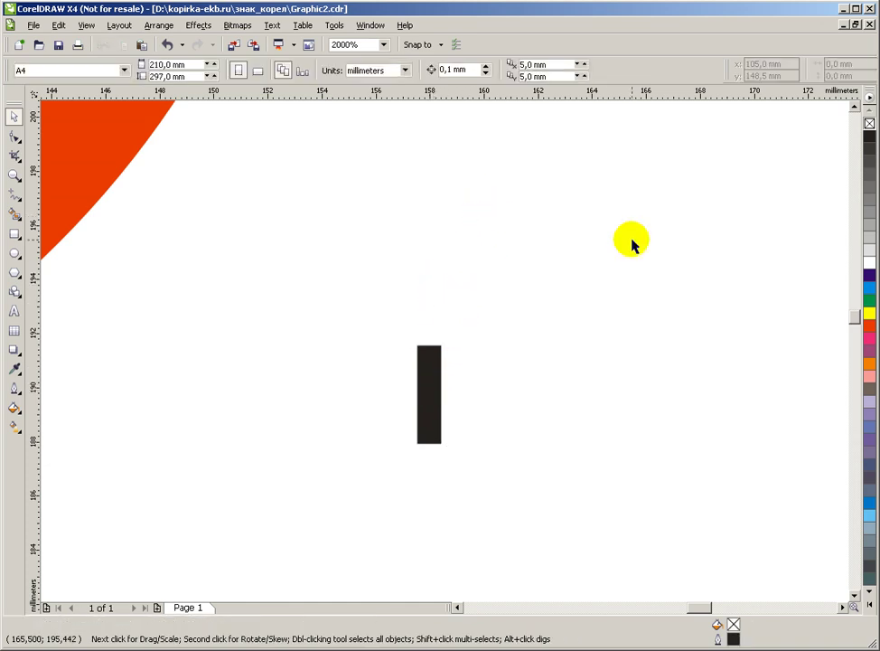
# Step: Open the Rotate transformation settings and enter a 30° rotation angle for the small black bar
pyautogui.click(376, 29)
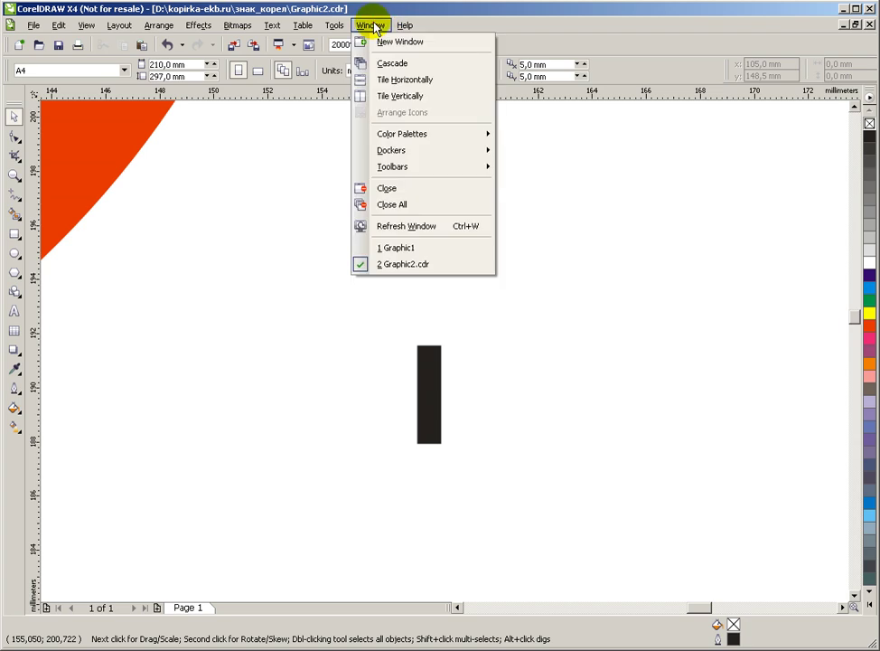
pyautogui.moveTo(419, 150)
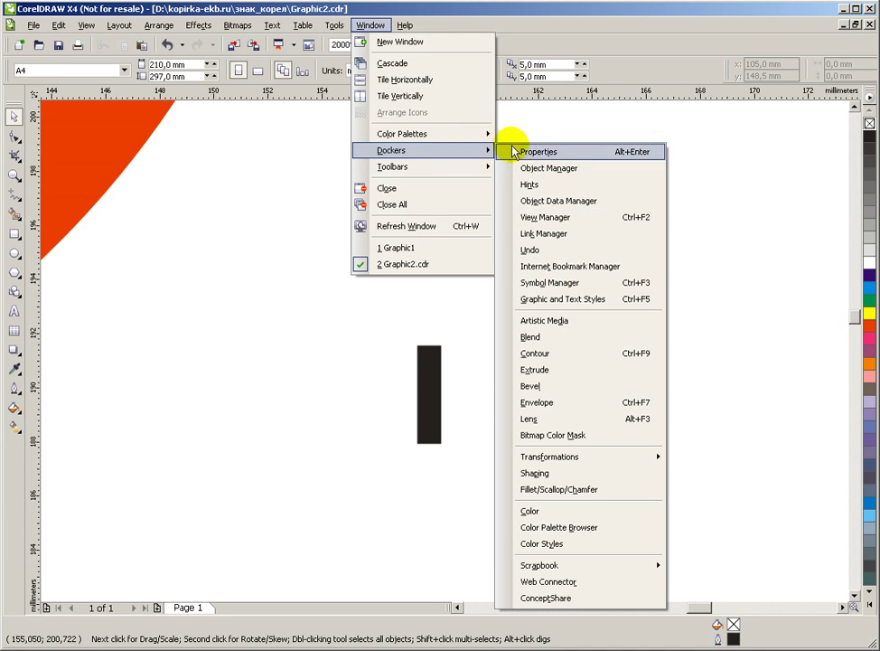
pyautogui.moveTo(561, 459)
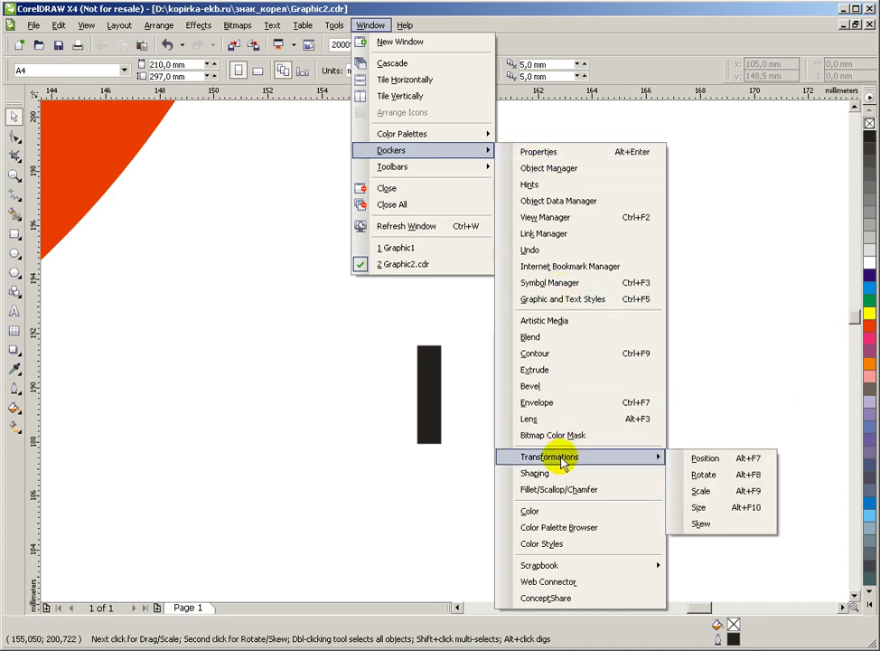
pyautogui.click(707, 460)
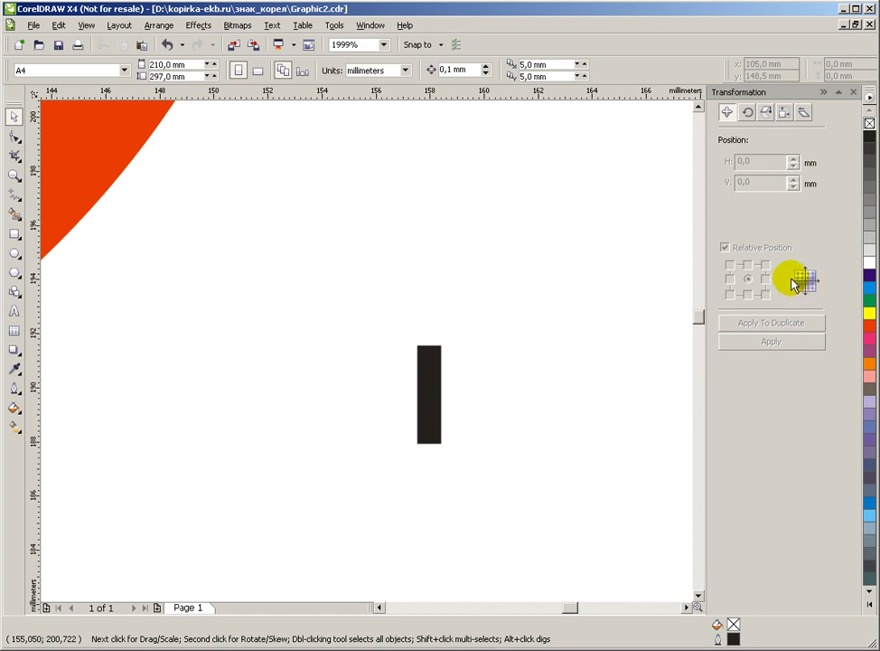
pyautogui.click(749, 115)
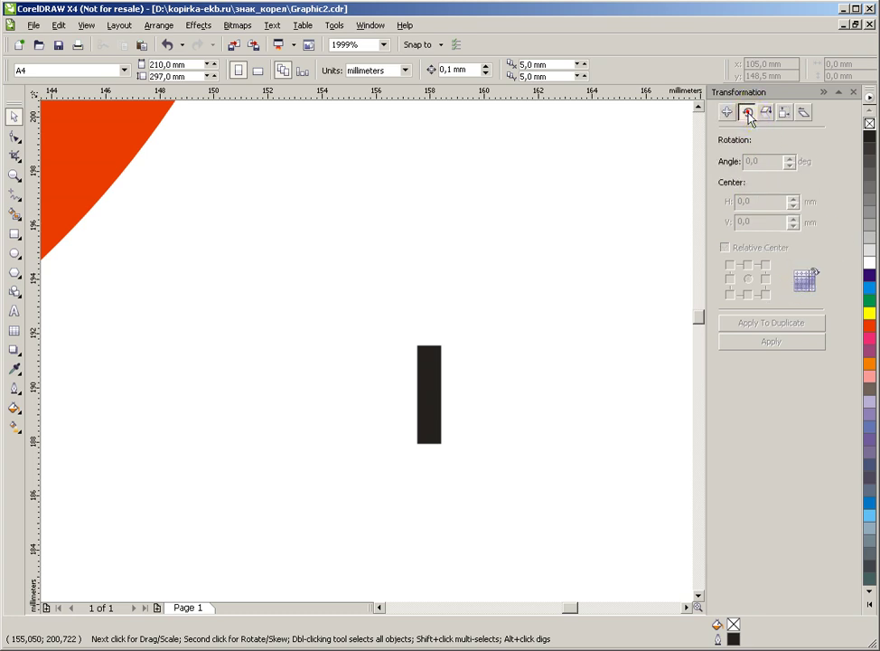
pyautogui.click(525, 278)
pyautogui.click(421, 373)
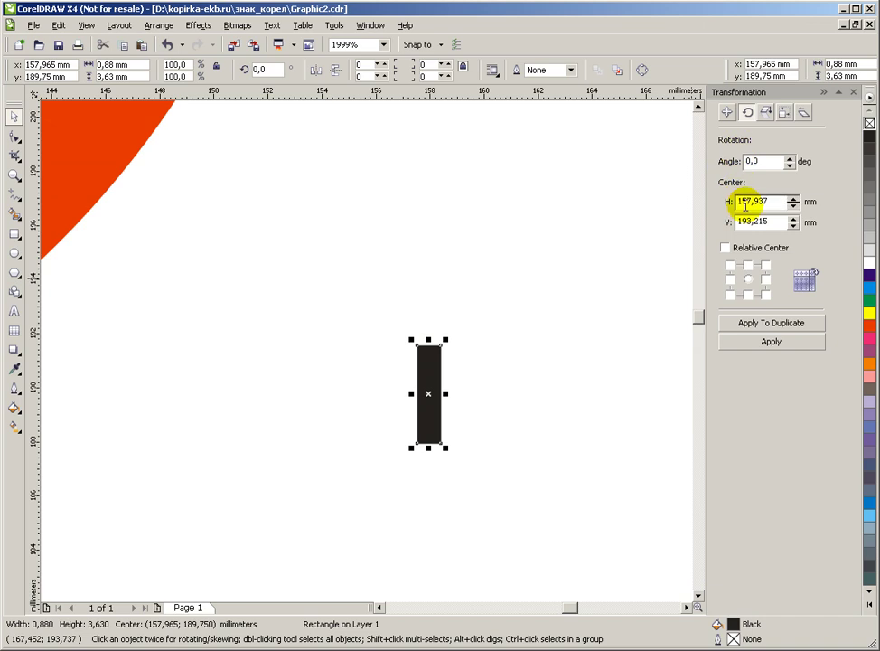
pyautogui.click(764, 161)
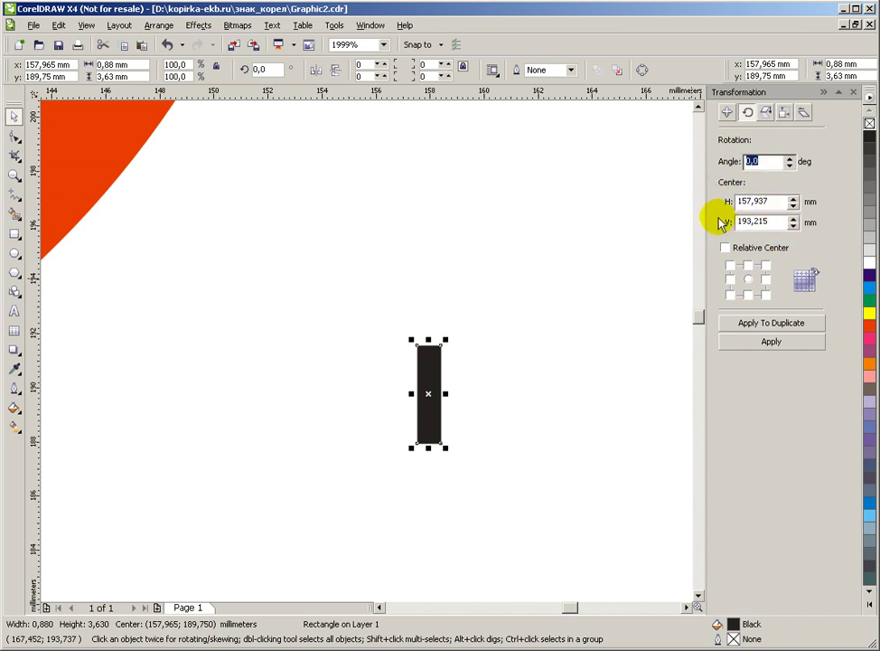
pyautogui.write('30')
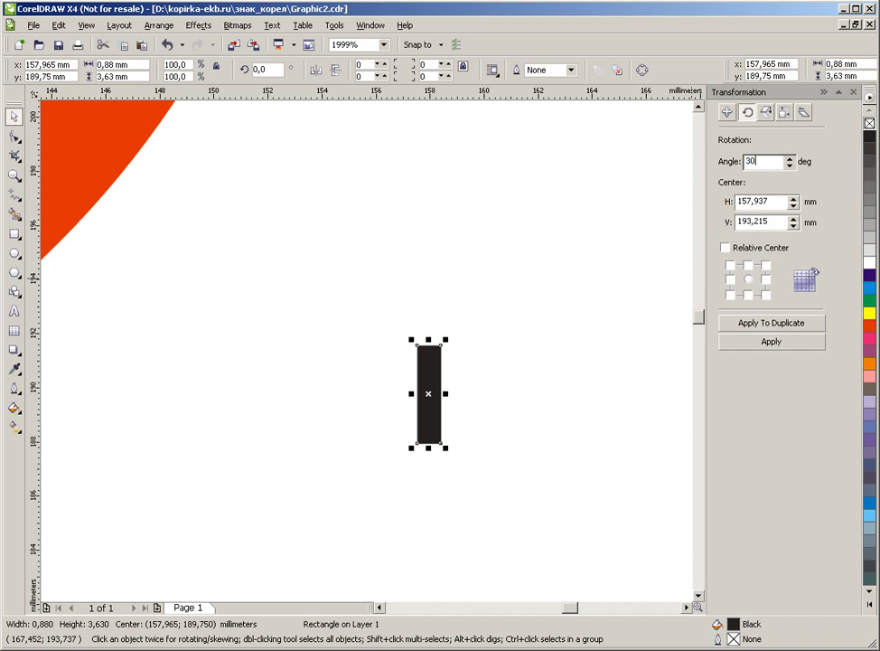
# Step: Try to fan out four duplicates of the bar around the rotation centre, each rotated by a further 30°
pyautogui.click(765, 327)
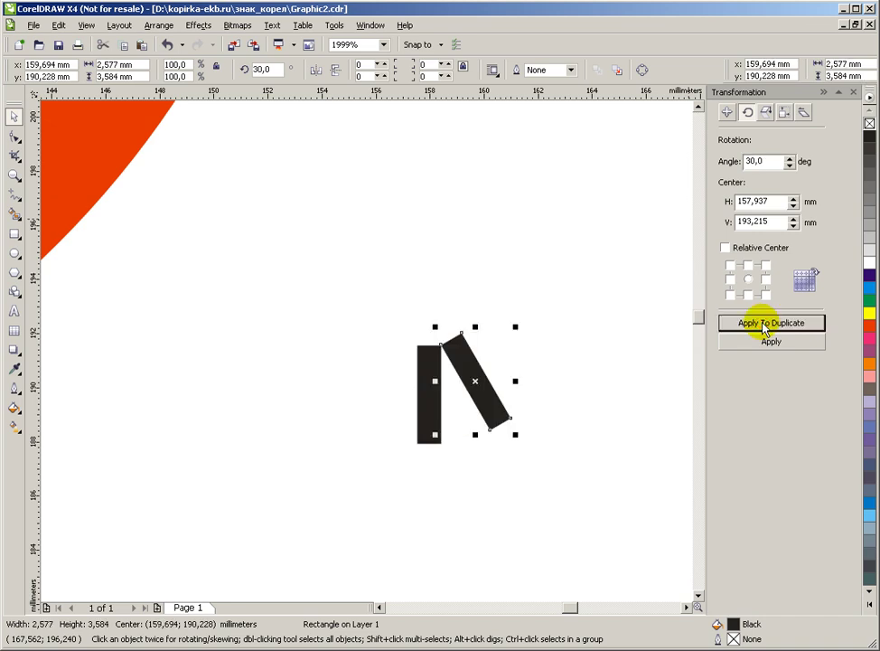
pyautogui.click(765, 327)
pyautogui.click(764, 328)
pyautogui.click(764, 327)
pyautogui.scroll(-3, 343, 373)
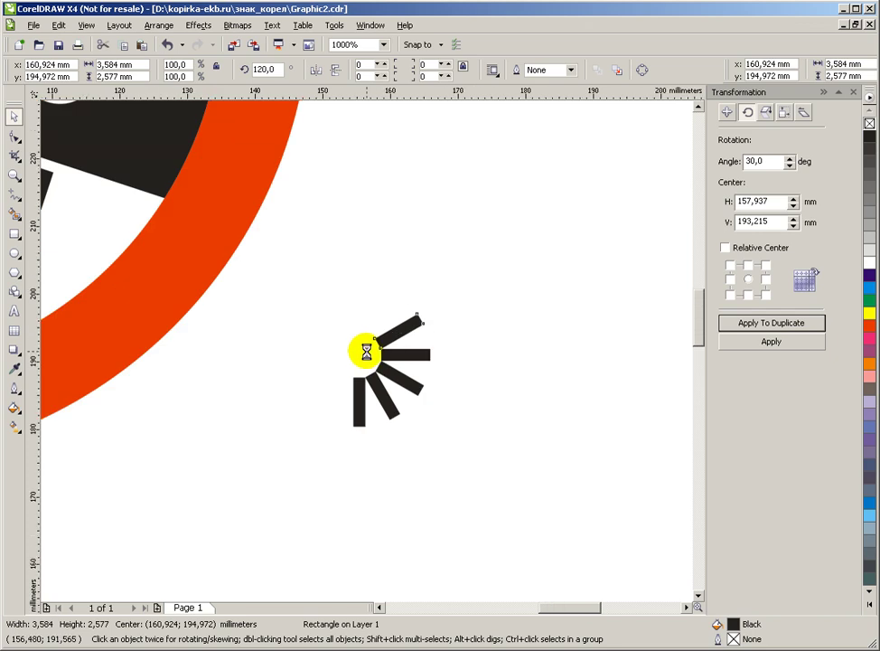
pyautogui.scroll(1, 365, 357)
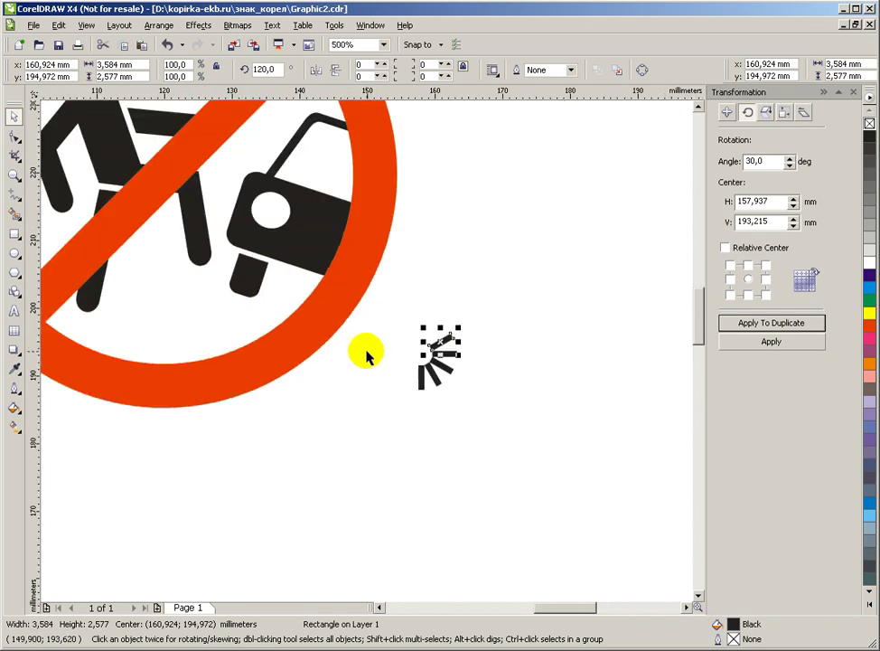
pyautogui.scroll(1, 368, 356)
pyautogui.press('Tab')
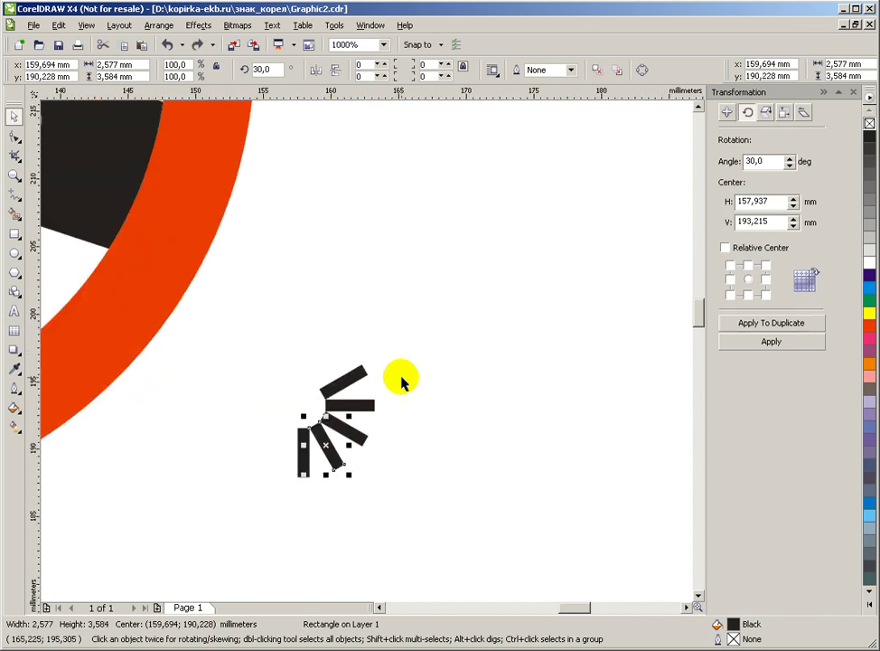
# Step: Undo the rotated duplicates of the bar
pyautogui.hotkey('ctrl', 'z')
pyautogui.hotkey('ctrl', 'z')
pyautogui.hotkey('ctrl', 'z')
pyautogui.hotkey('ctrl', 'z')
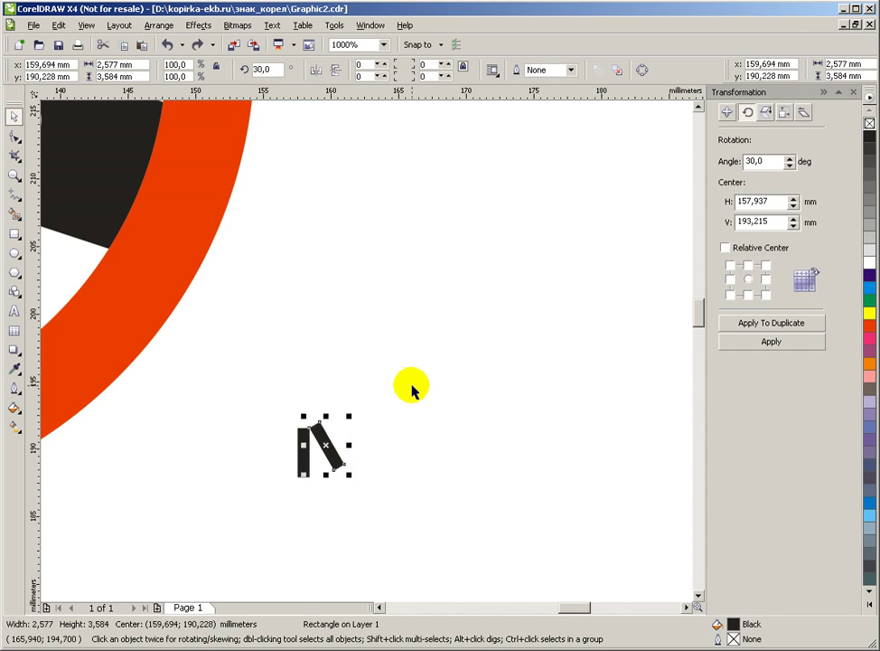
# Step: Shift the bar's rotation centre farther above it and create five duplicates, each rotated by a further 30°
pyautogui.click(302, 445)
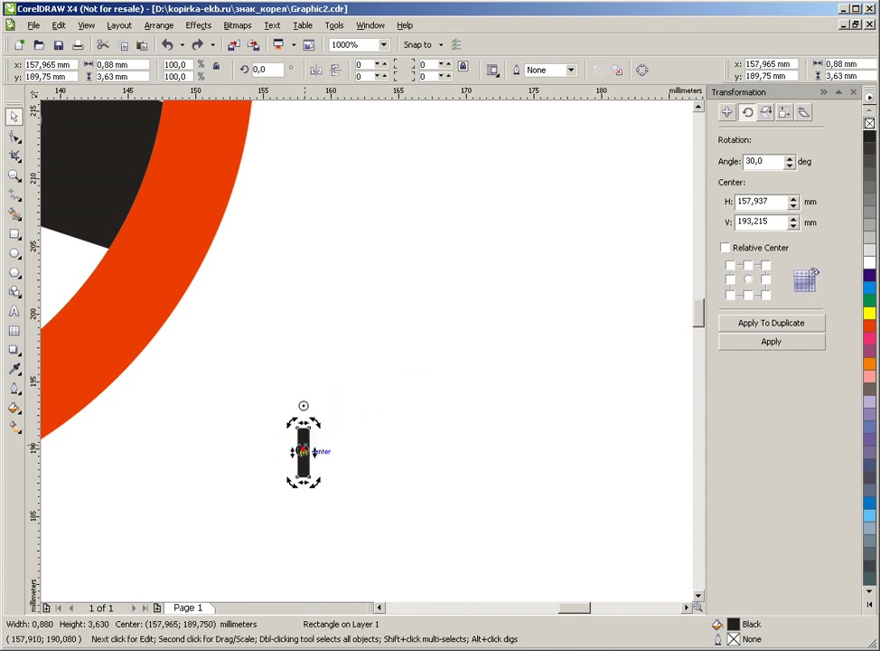
pyautogui.moveTo(303, 405); pyautogui.dragTo(303, 382)
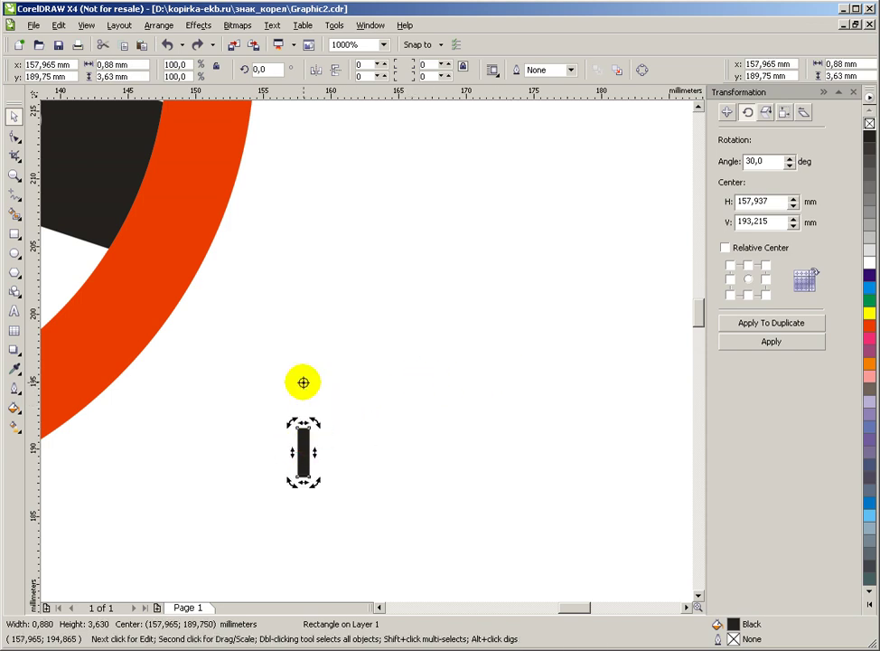
pyautogui.click(768, 324)
pyautogui.click(768, 324)
pyautogui.click(768, 325)
pyautogui.click(768, 324)
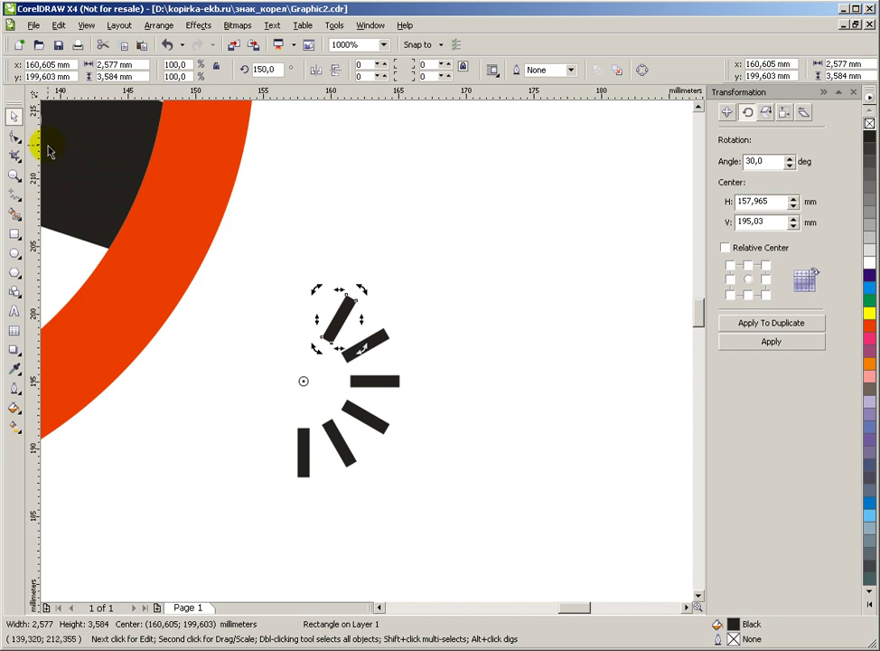
# Step: Select all six fanned bars and move them into the ring, around the tip of the kicking foot
pyautogui.click(334, 207)
pyautogui.scroll(-2, 366, 378)
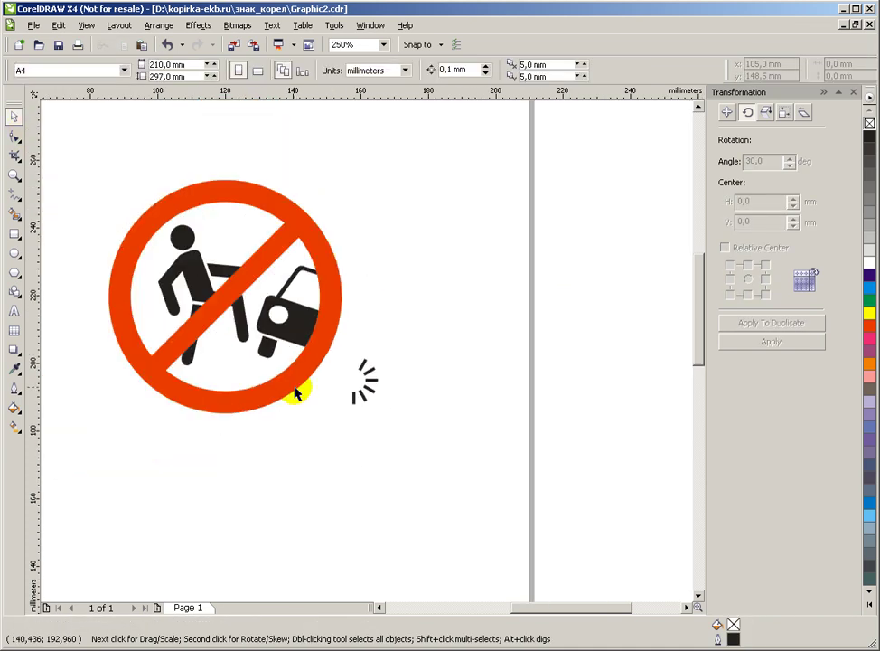
pyautogui.scroll(1, 283, 388)
pyautogui.moveTo(558, 284); pyautogui.dragTo(449, 414)
pyautogui.moveTo(503, 348)
pyautogui.mouseDown()
pyautogui.moveTo(277, 291)
pyautogui.moveTo(281, 261)
pyautogui.mouseUp()
# Step: Rotate the six bars together about 101° clockwise so the fan spreads beneath the kicking foot
pyautogui.scroll(1, 234, 285)
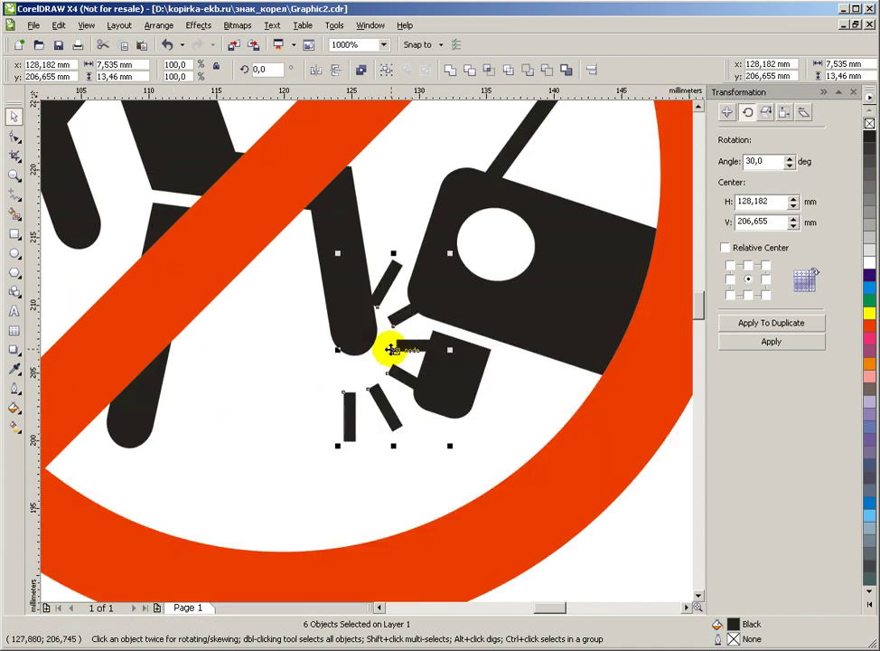
pyautogui.click(394, 349)
pyautogui.moveTo(455, 255)
pyautogui.mouseDown()
pyautogui.moveTo(475, 385)
pyautogui.moveTo(482, 370)
pyautogui.mouseUp()
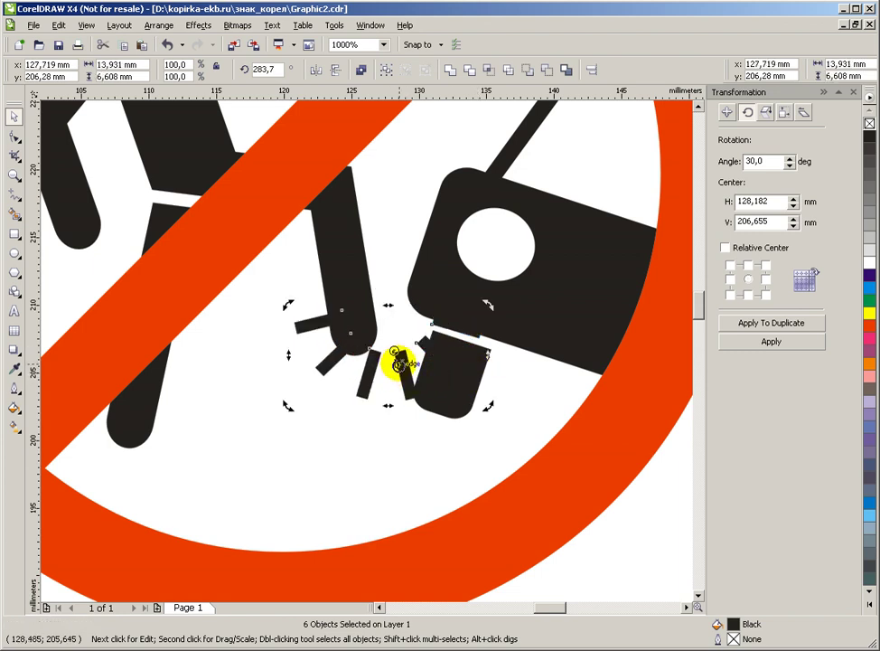
pyautogui.click(310, 350)
pyautogui.scroll(-1, 316, 334)
# Step: Select the six impact bars under the foot and group them
pyautogui.click(331, 321)
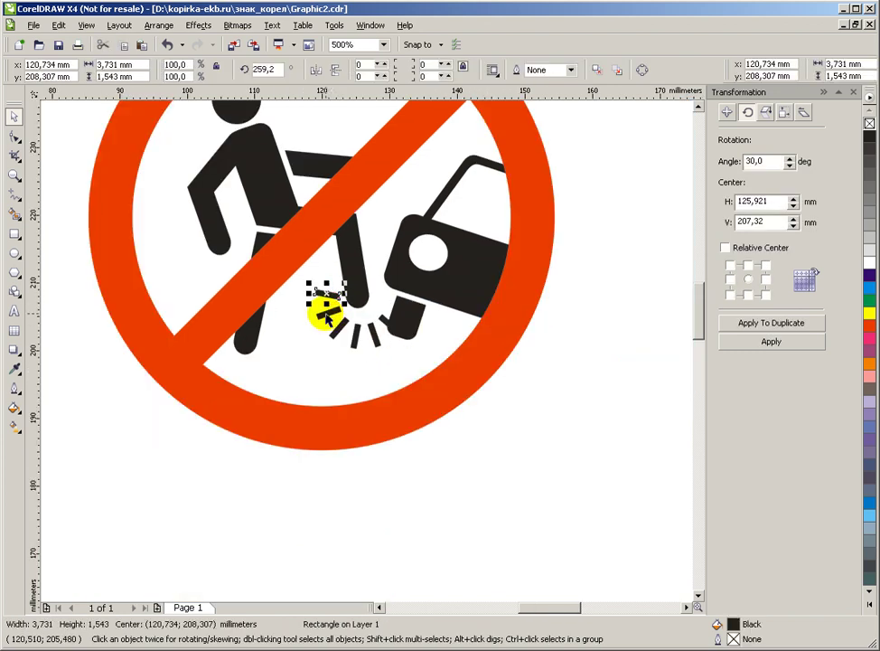
pyautogui.keyDown('shift'); pyautogui.click(324, 304); pyautogui.keyUp('shift')
pyautogui.keyDown('shift'); pyautogui.click(335, 325); pyautogui.keyUp('shift')
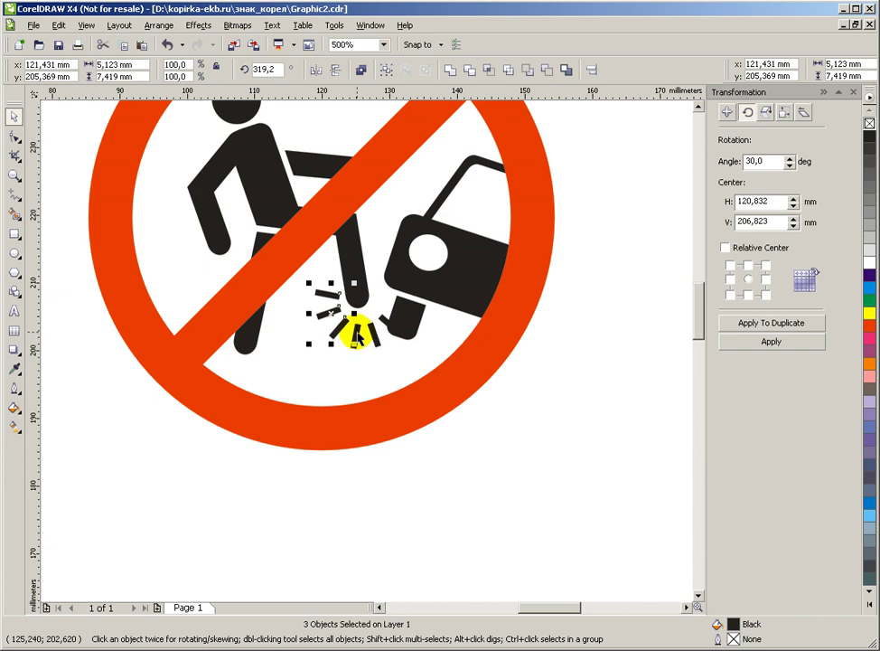
pyautogui.keyDown('shift'); pyautogui.click(356, 336); pyautogui.keyUp('shift')
pyautogui.keyDown('shift'); pyautogui.click(376, 335); pyautogui.keyUp('shift')
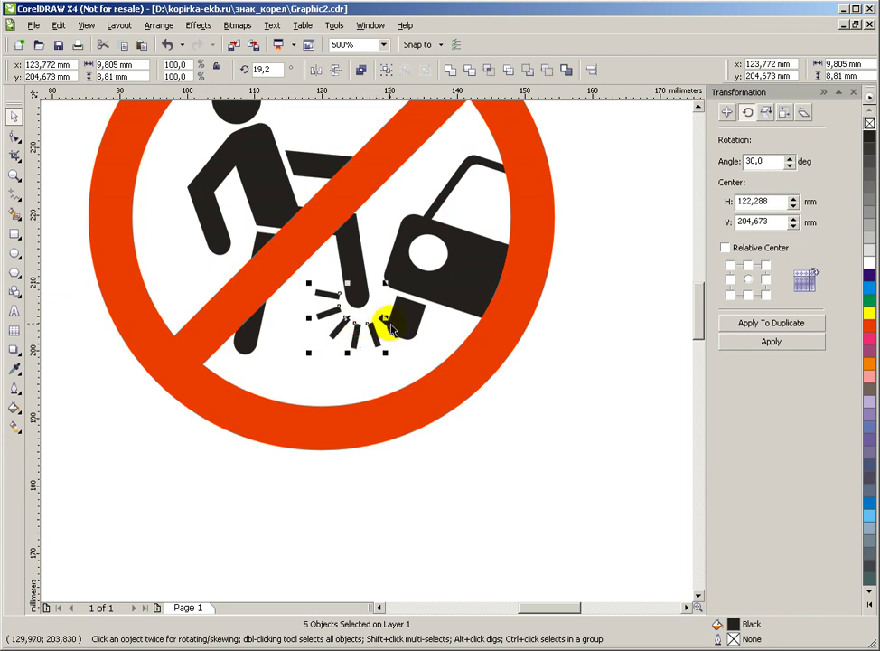
pyautogui.keyDown('shift'); pyautogui.click(389, 326); pyautogui.keyUp('shift')
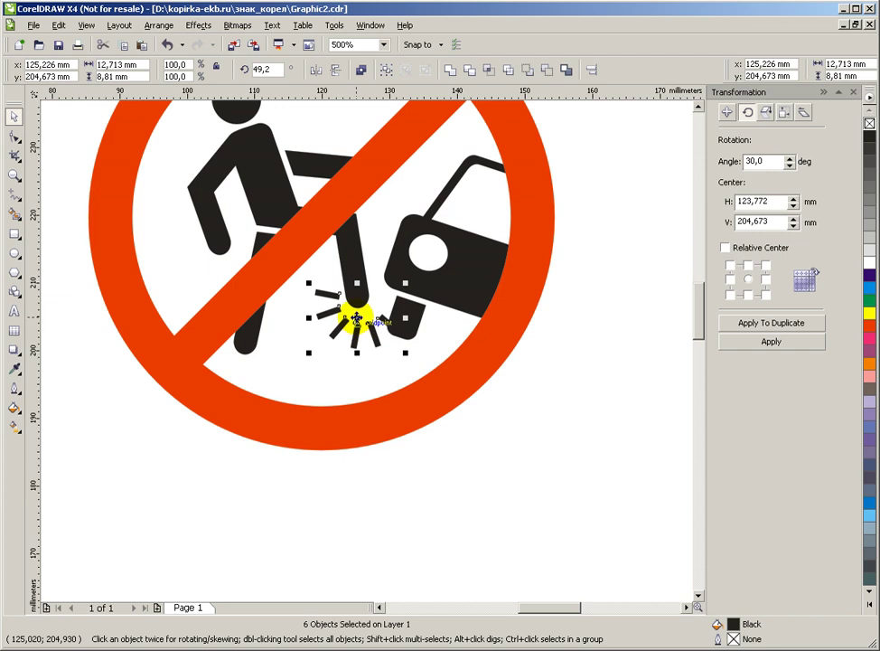
pyautogui.hotkey('ctrl', 'g')
# Step: Scale the group of impact bars to 80% and place it just below the kicking foot
pyautogui.click(354, 377)
pyautogui.click(357, 328)
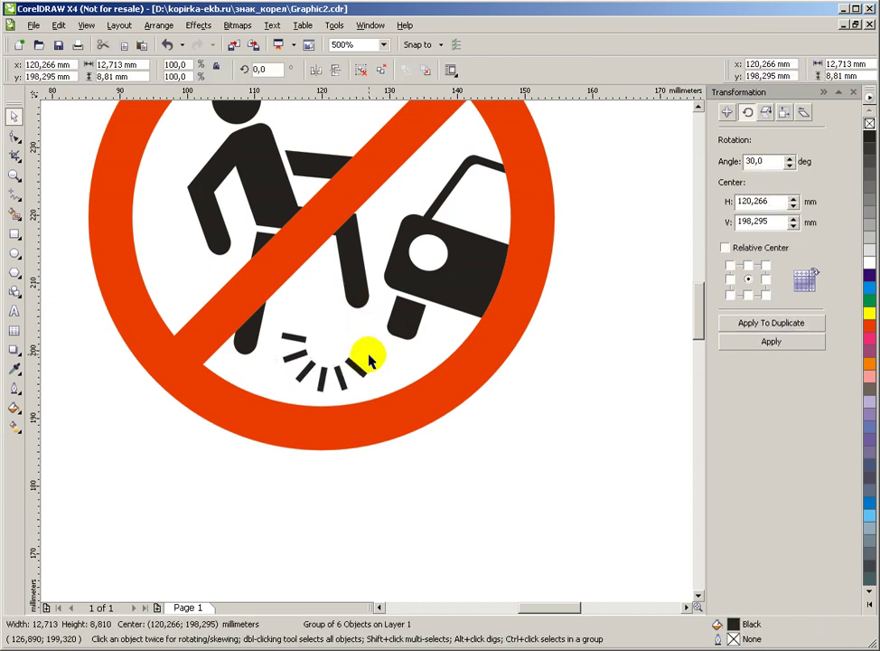
pyautogui.scroll(1, 361, 352)
pyautogui.moveTo(472, 267); pyautogui.dragTo(434, 291)
pyautogui.moveTo(364, 347)
pyautogui.mouseDown()
pyautogui.moveTo(371, 327)
pyautogui.moveTo(365, 337)
pyautogui.mouseUp()
pyautogui.scroll(-1, 365, 338)
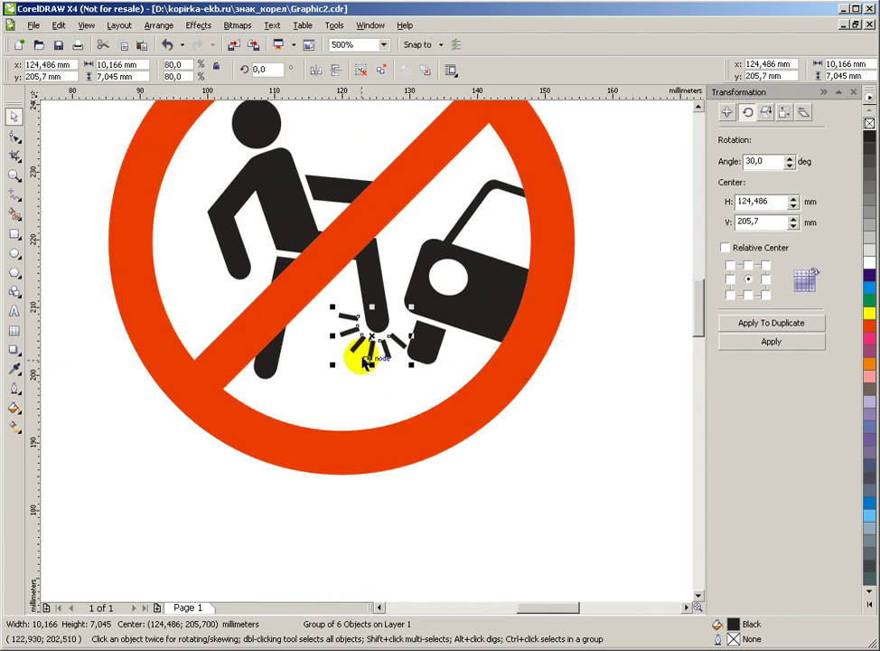
# Step: Examine the whole sign and the impact lines around the foot at different magnifications
pyautogui.click(485, 494)
pyautogui.scroll(-2, 353, 353)
pyautogui.scroll(1, 365, 356)
pyautogui.scroll(1, 367, 357)
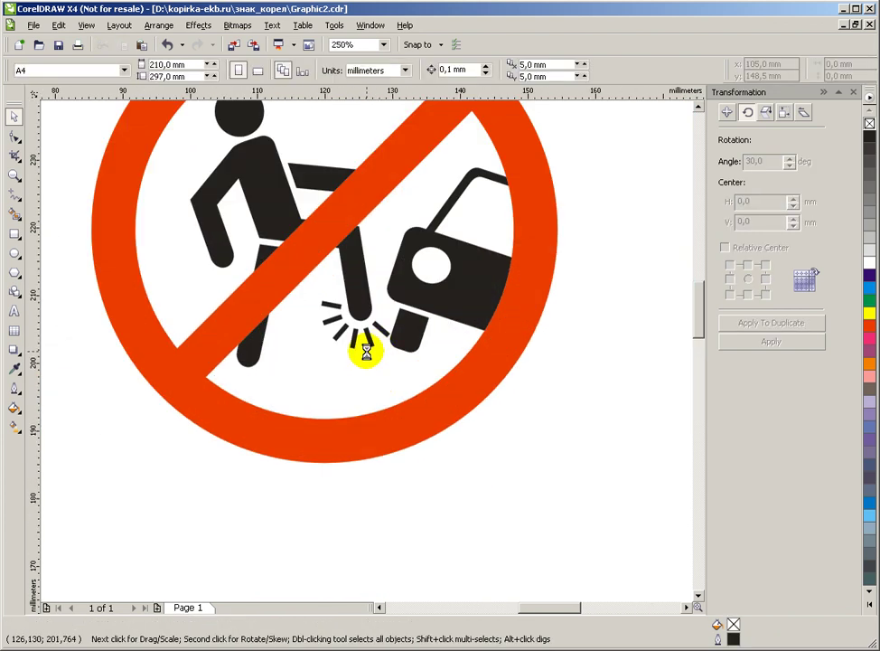
pyautogui.scroll(-1, 377, 341)
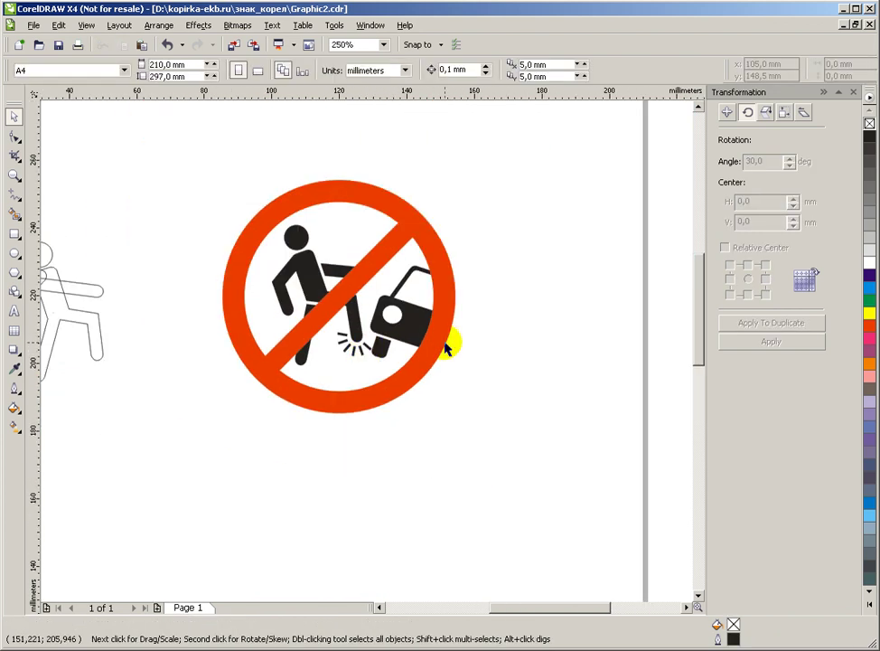
pyautogui.scroll(-1, 412, 336)
pyautogui.scroll(2, 361, 343)
# Step: Move the nodes of the car body's cut edge outward so the edge extends beneath the red ring
pyautogui.moveTo(366, 365)
pyautogui.mouseDown()
pyautogui.moveTo(372, 336)
pyautogui.moveTo(370, 344)
pyautogui.mouseUp()
pyautogui.scroll(-1, 355, 368)
pyautogui.scroll(2, 381, 360)
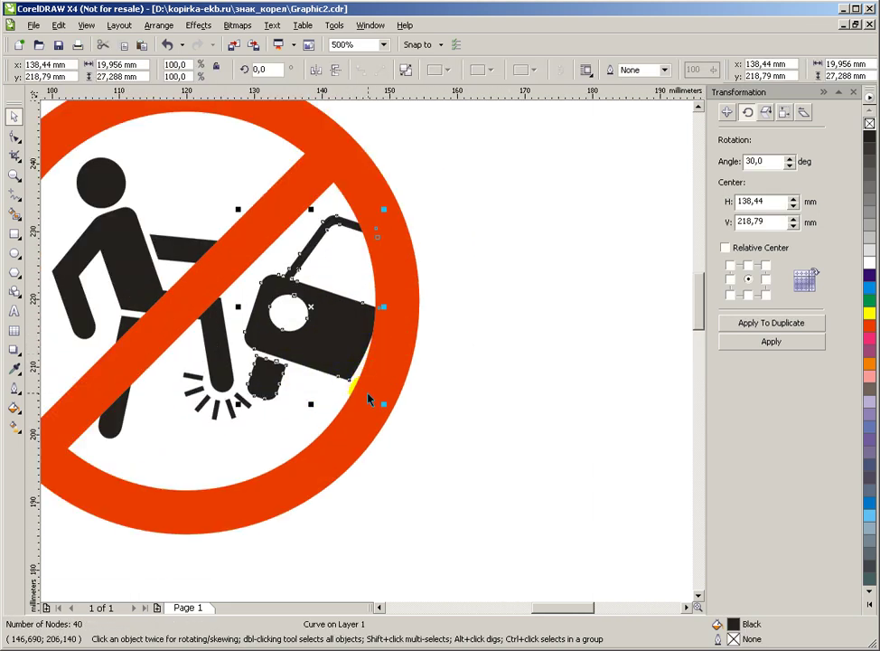
pyautogui.doubleClick(411, 312)
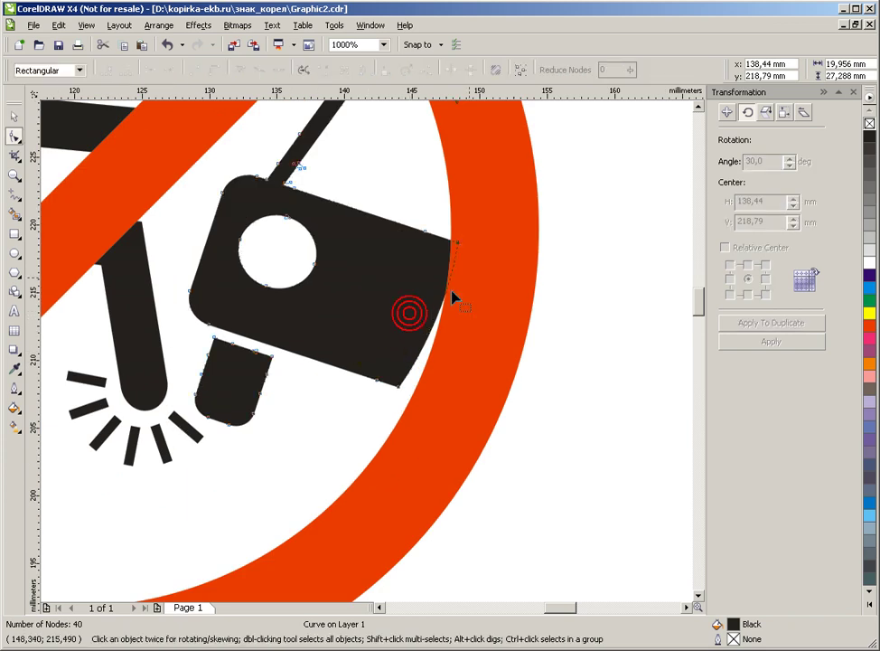
pyautogui.moveTo(477, 233); pyautogui.dragTo(355, 408)
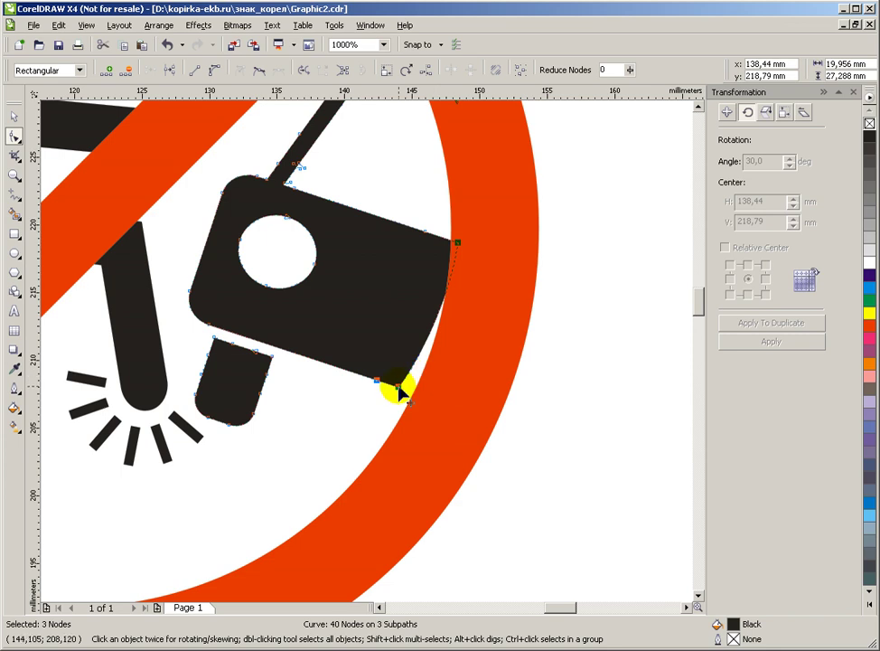
pyautogui.moveTo(404, 389); pyautogui.dragTo(426, 398)
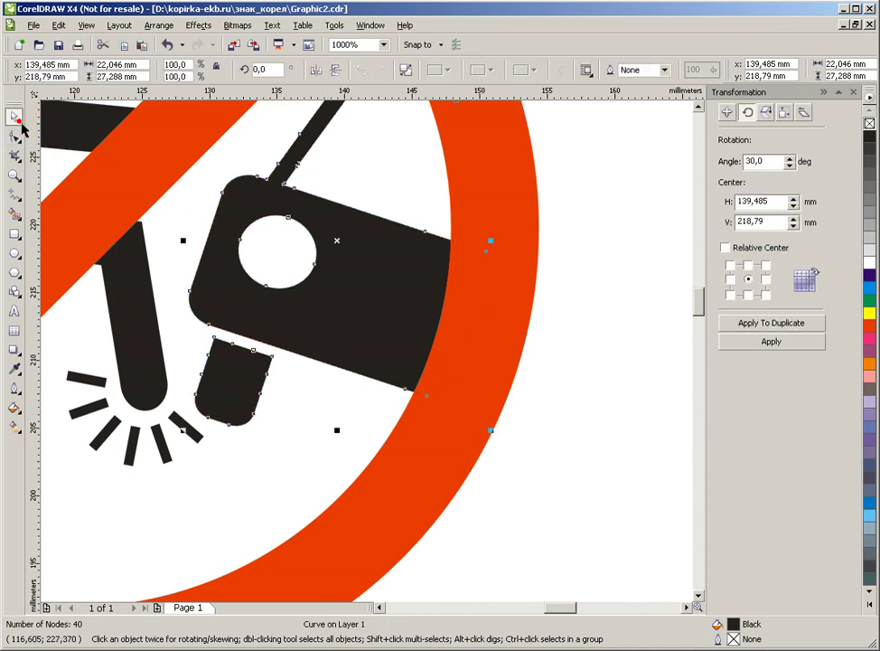
pyautogui.click(14, 116)
pyautogui.scroll(-3, 371, 355)
pyautogui.scroll(1, 370, 355)
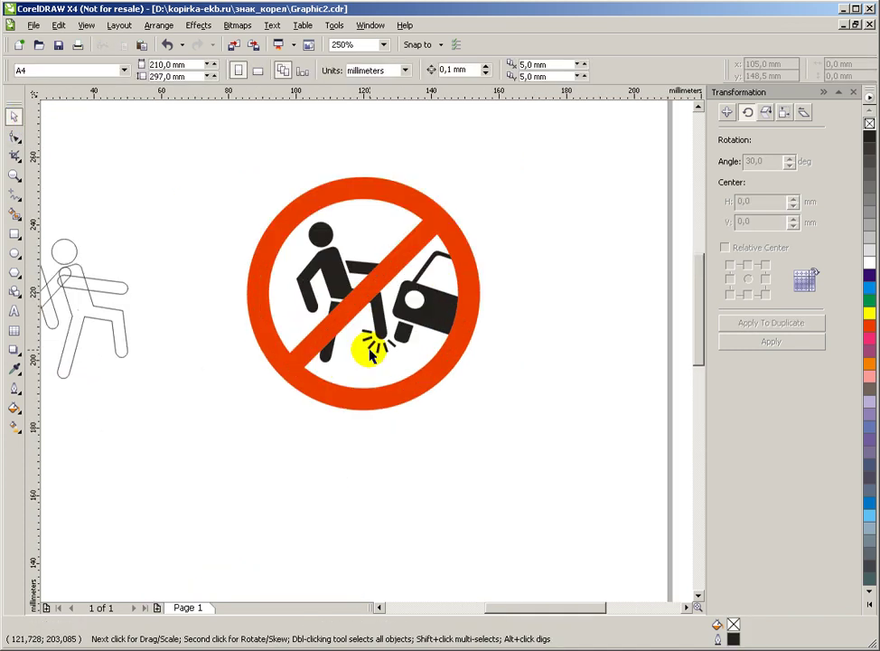
# Step: Delete the four outline objects of the unfilled kicking man beside the sign
pyautogui.scroll(-1, 371, 355)
pyautogui.scroll(1, 366, 356)
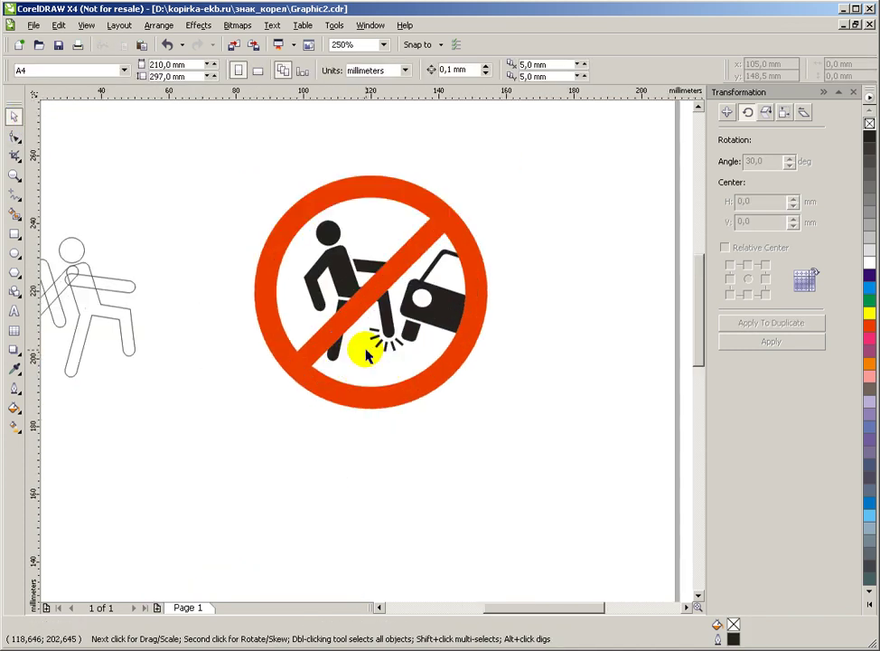
pyautogui.scroll(-1, 363, 358)
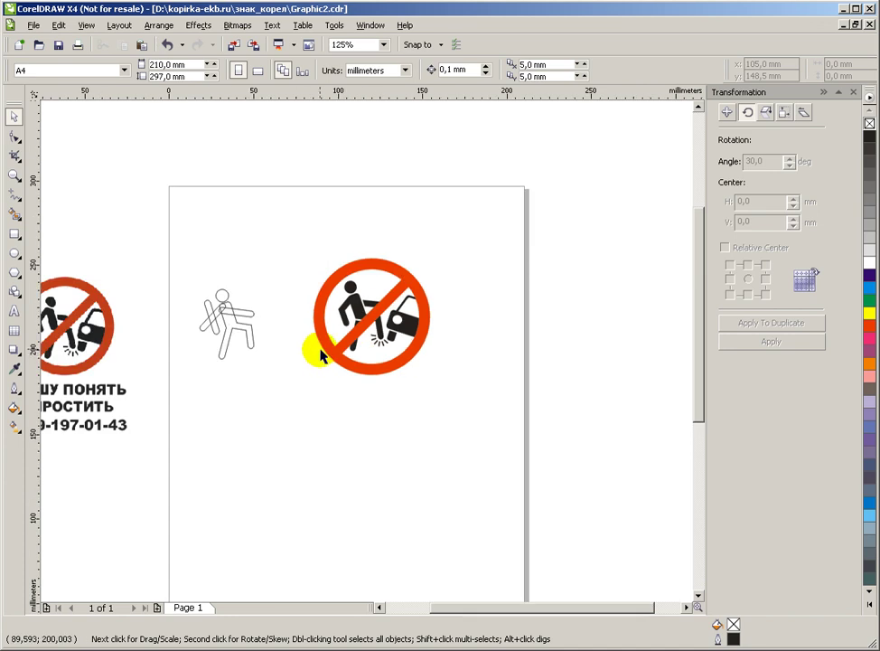
pyautogui.moveTo(172, 191)
pyautogui.mouseDown()
pyautogui.moveTo(216, 305)
pyautogui.moveTo(265, 394)
pyautogui.moveTo(276, 371)
pyautogui.mouseUp()
pyautogui.press('Delete')
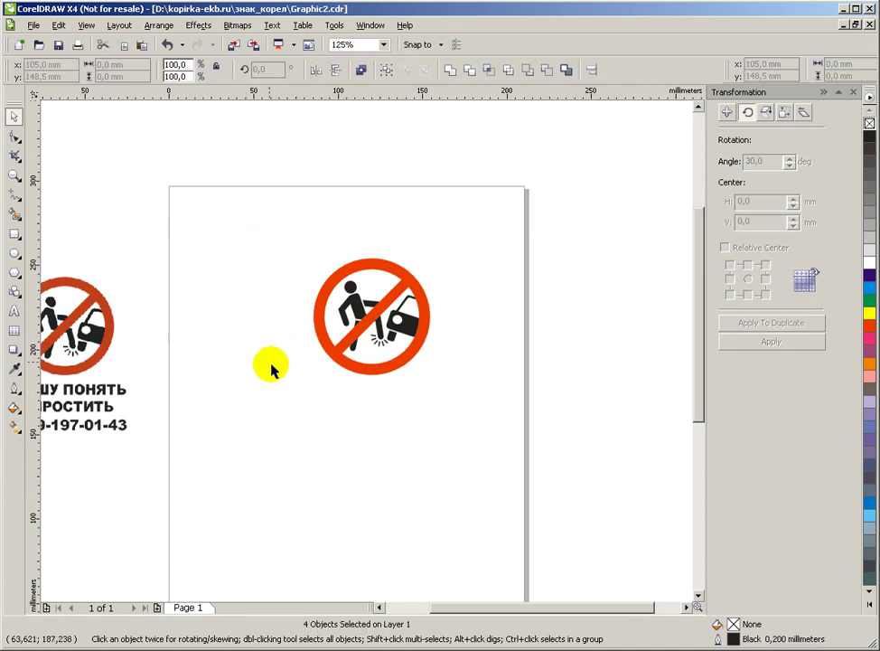
# Step: Add a three-line caption below the sign reading "ПРОШУ ПОНЯТЬ И ПРОСТИТЬ" followed by the contact phone number
pyautogui.click(14, 309)
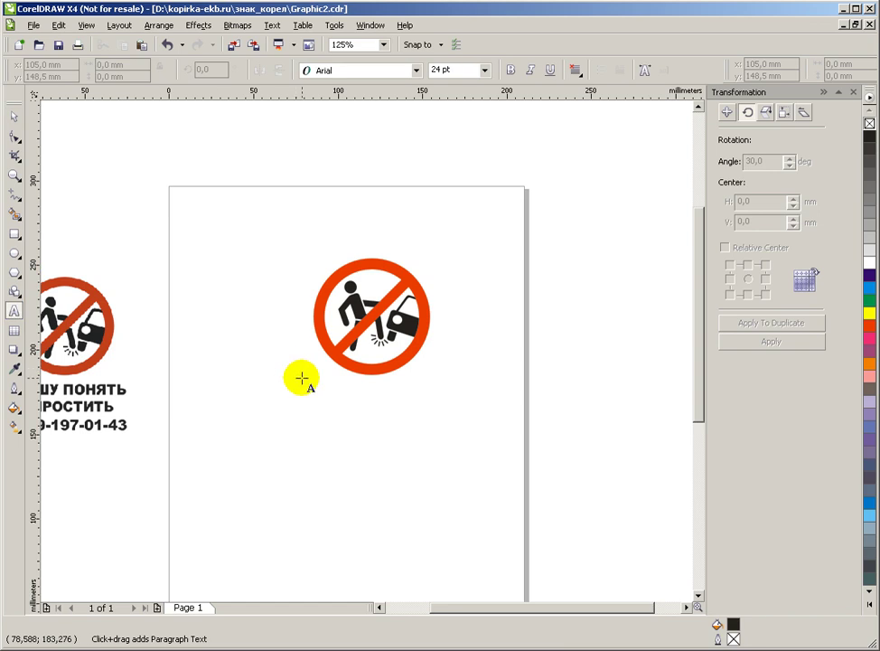
pyautogui.click(320, 388)
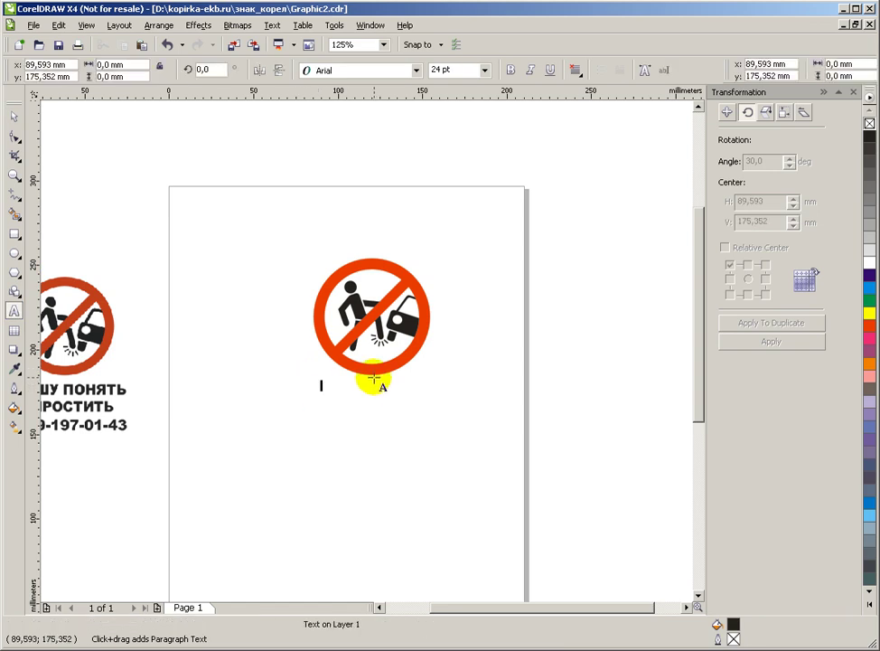
pyautogui.scroll(-3, 379, 371)
pyautogui.scroll(3, 328, 348)
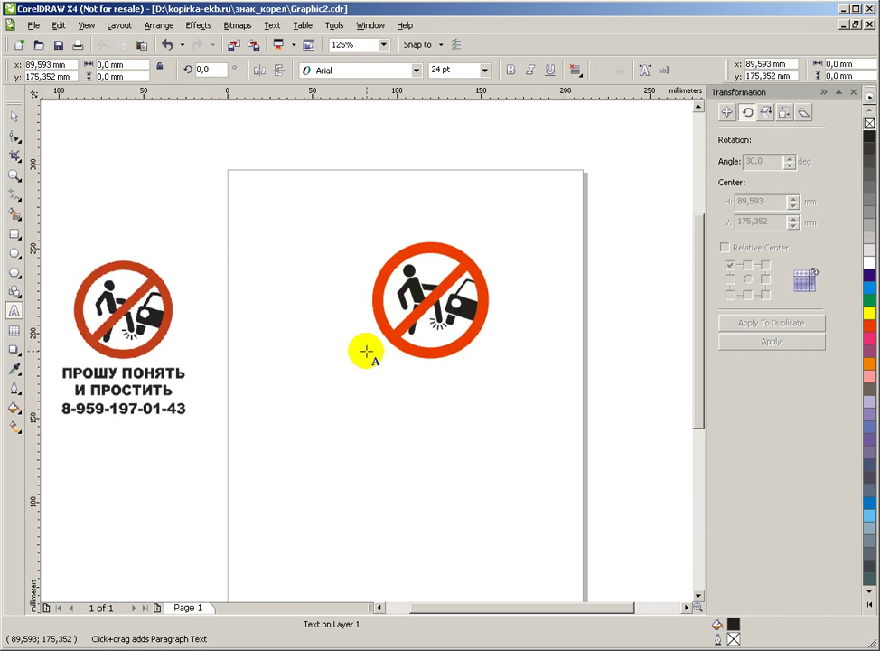
pyautogui.hotkey('ctrl', 'v')
pyautogui.scroll(2, 361, 375)
pyautogui.scroll(-2, 367, 353)
pyautogui.scroll(2, 368, 350)
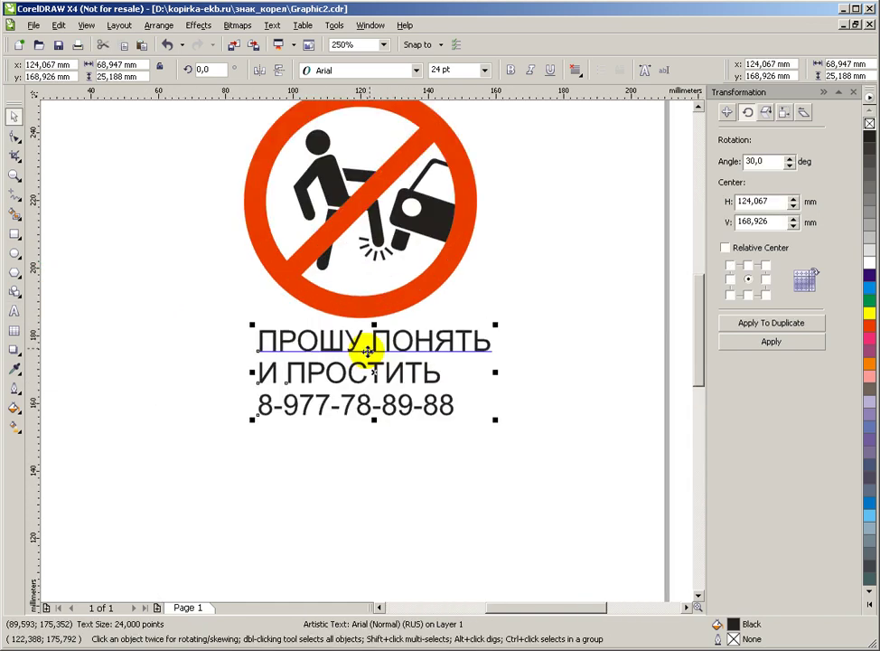
# Step: Centre-align the caption's lines and set its font to Arial Black
pyautogui.click(579, 72)
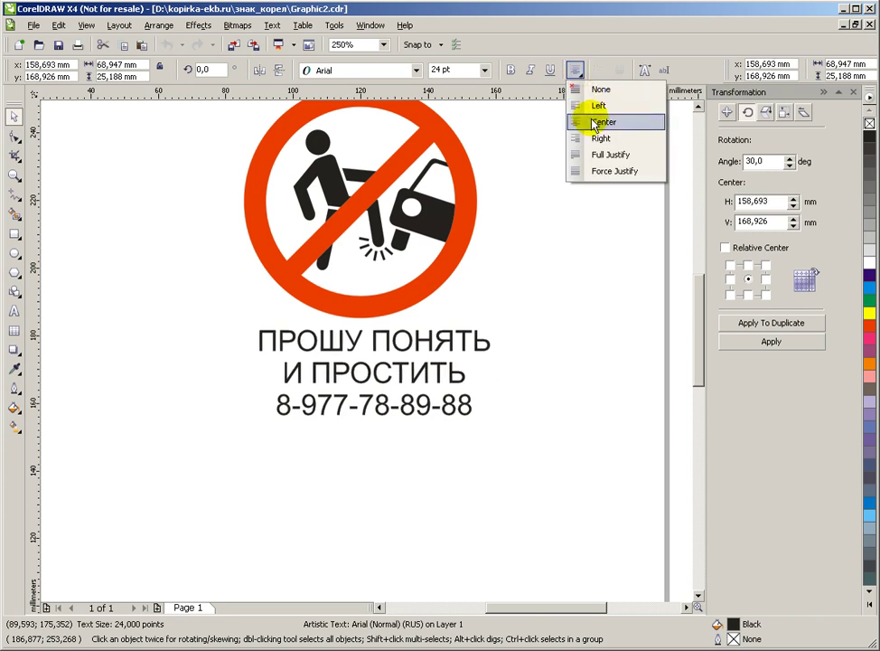
pyautogui.click(585, 121)
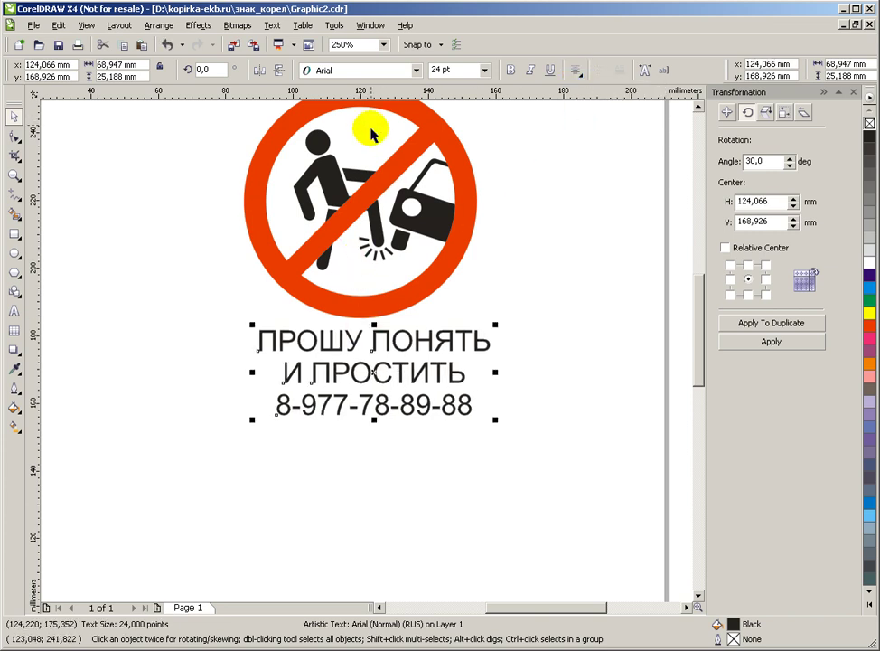
pyautogui.click(417, 72)
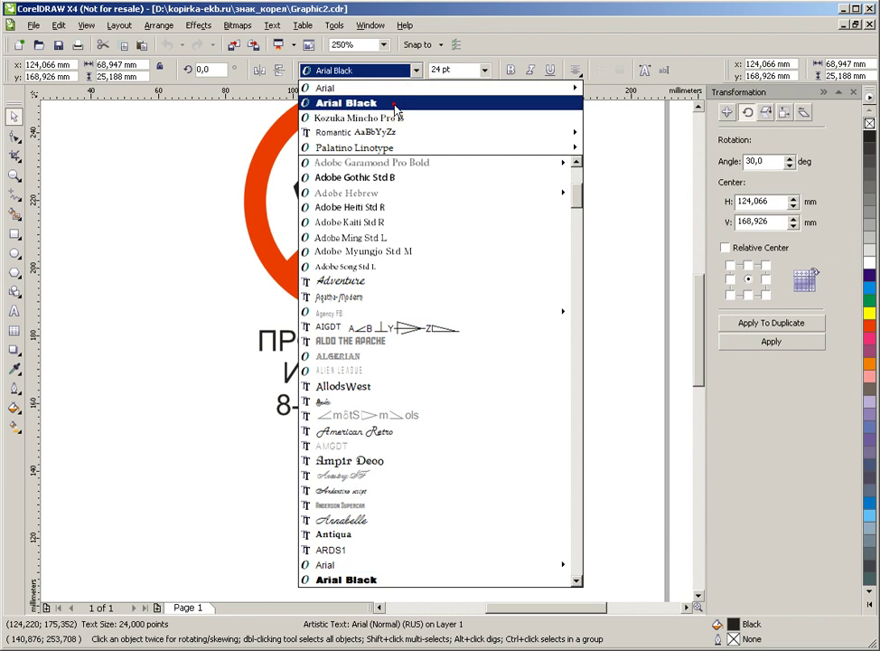
pyautogui.click(393, 84)
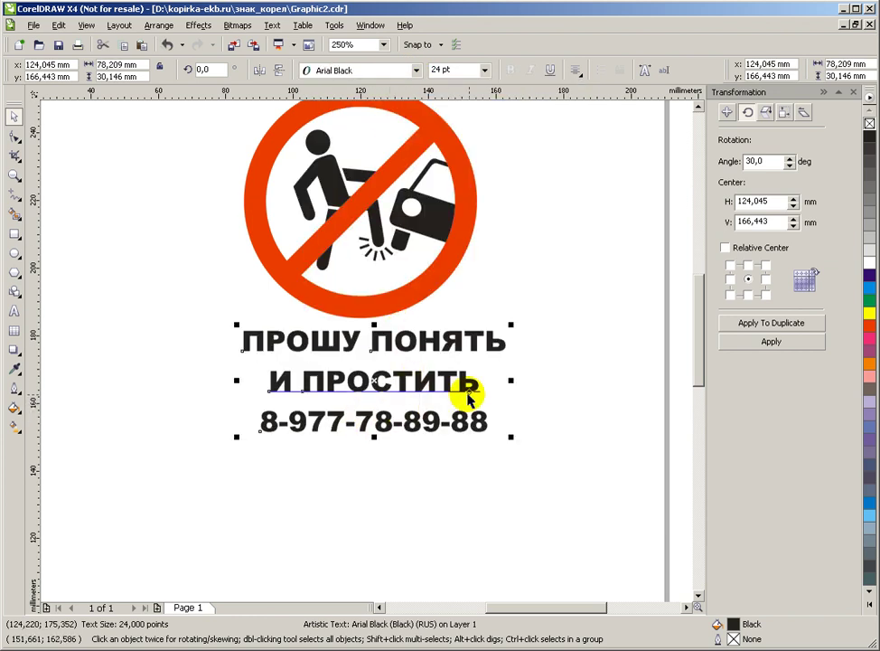
# Step: Enlarge the caption proportionally from its centre to about 84 mm wide
pyautogui.moveTo(512, 322); pyautogui.dragTo(522, 315)
pyautogui.scroll(-4, 394, 366)
pyautogui.scroll(4, 328, 345)
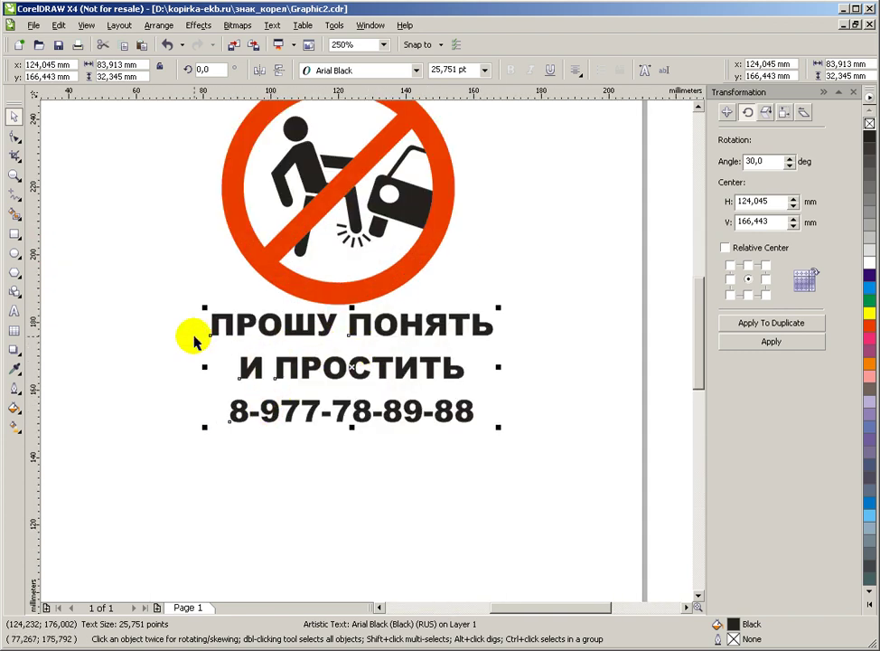
# Step: Tighten the caption's line spacing so the text block is about 27 mm high
pyautogui.click(17, 140)
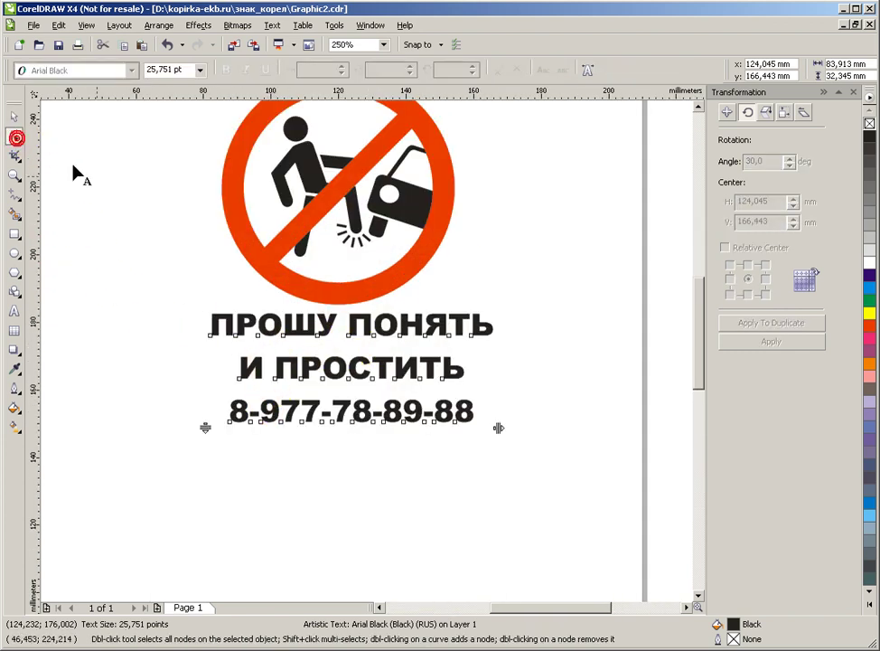
pyautogui.click(15, 114)
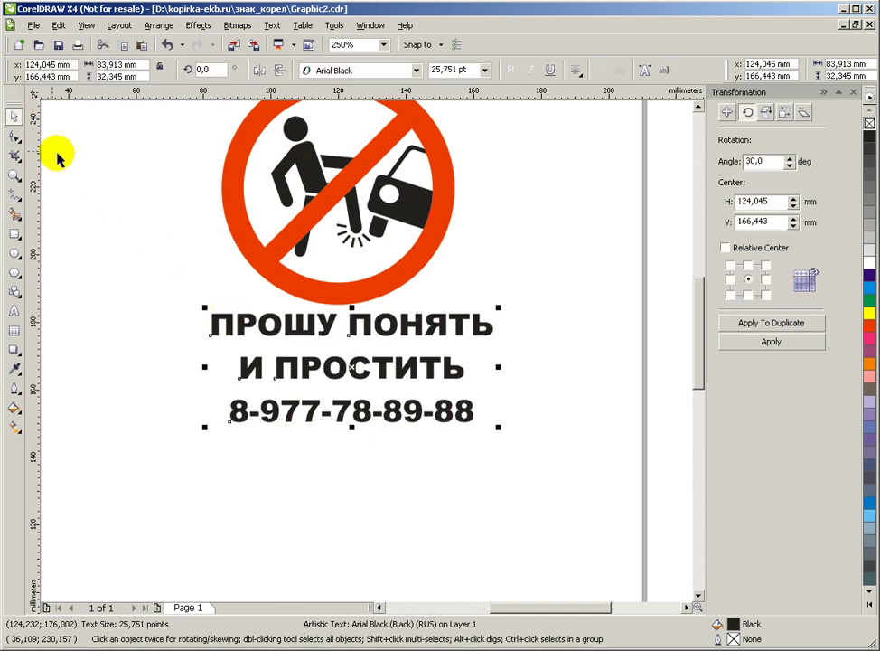
pyautogui.click(18, 142)
pyautogui.click(18, 159)
pyautogui.press('Escape')
pyautogui.click(16, 141)
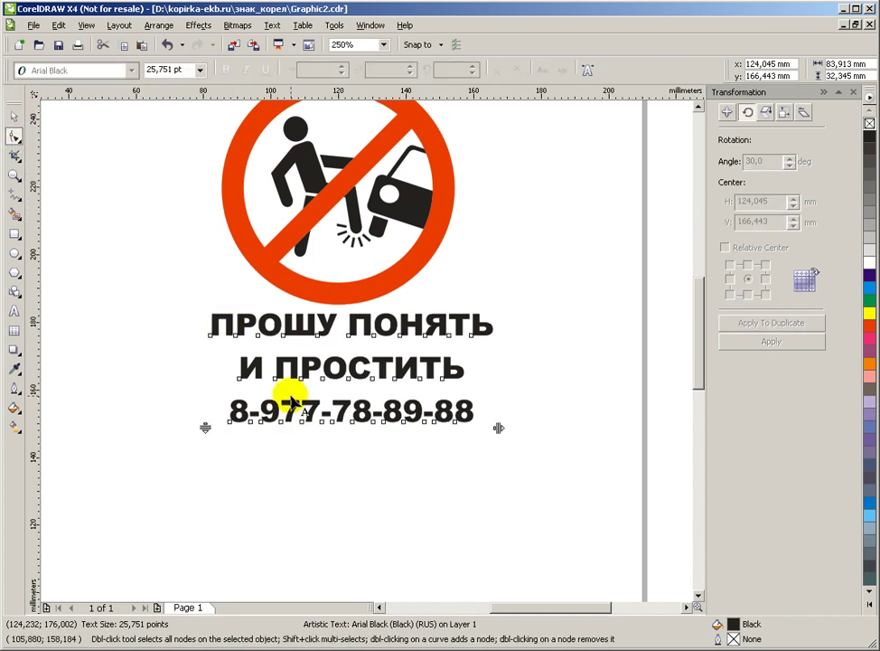
pyautogui.moveTo(205, 425); pyautogui.dragTo(206, 401)
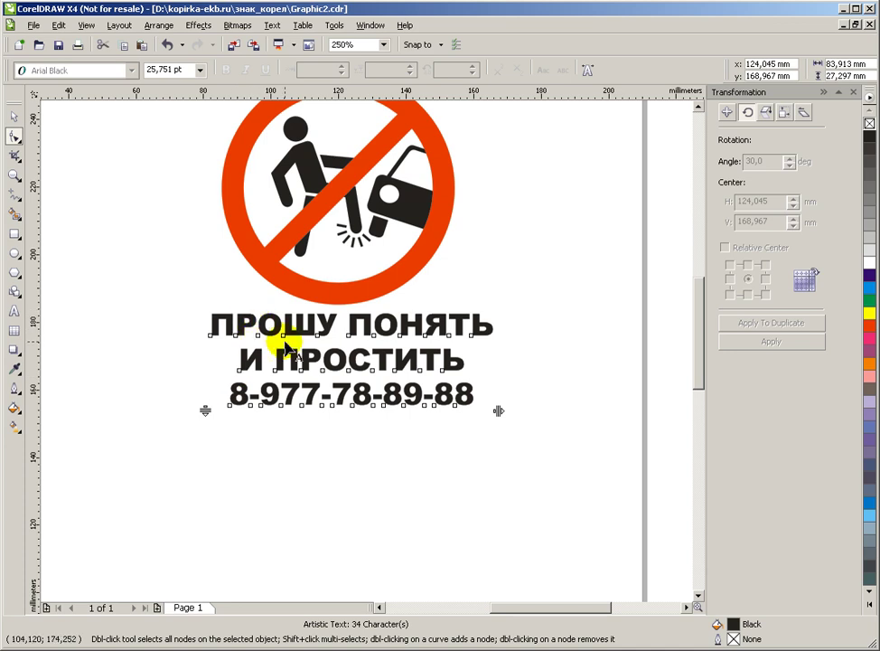
pyautogui.moveTo(497, 409)
pyautogui.mouseDown()
pyautogui.moveTo(419, 398)
pyautogui.moveTo(495, 404)
pyautogui.mouseUp()
pyautogui.click(14, 116)
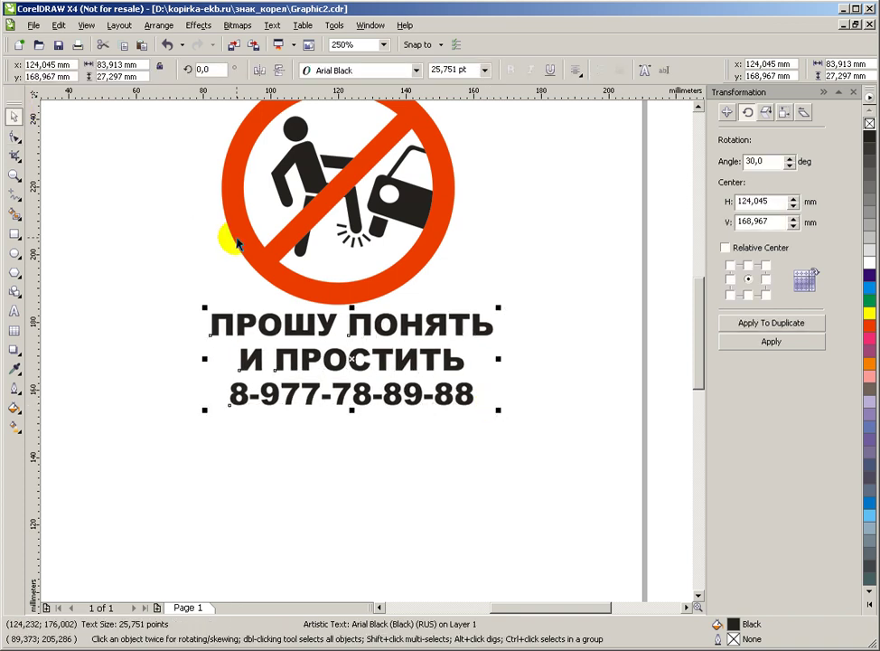
# Step: Centre the caption horizontally on the red ring and shift it slightly down to leave a gap
pyautogui.keyDown('shift'); pyautogui.click(292, 287); pyautogui.keyUp('shift')
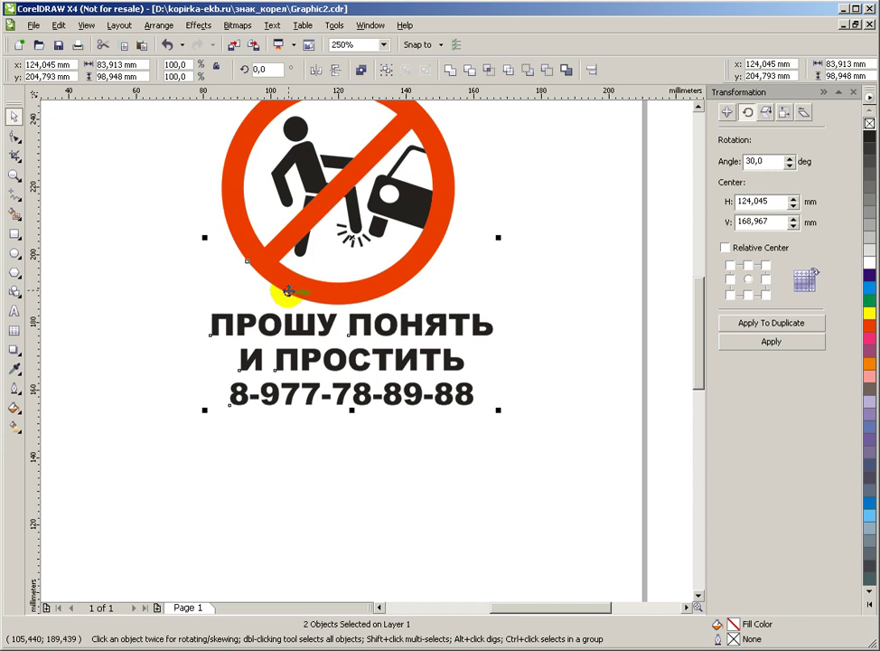
pyautogui.press('c')
pyautogui.click(519, 340)
pyautogui.click(351, 334)
pyautogui.moveTo(338, 360); pyautogui.dragTo(336, 368)
pyautogui.click(481, 262)
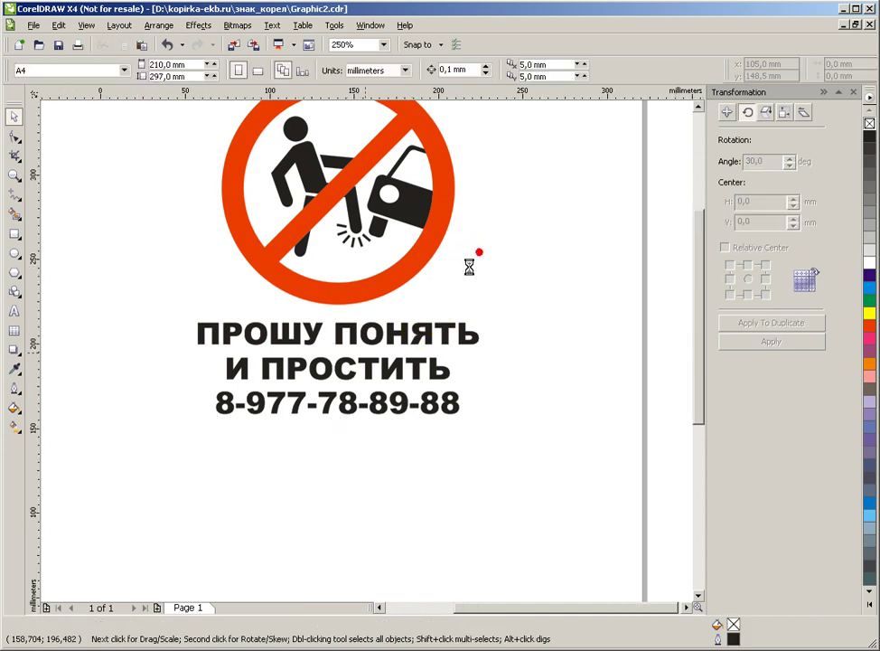
# Step: Draw a rectangular frame about 112 by 118 mm around the sign and its caption
pyautogui.scroll(-4, 483, 264)
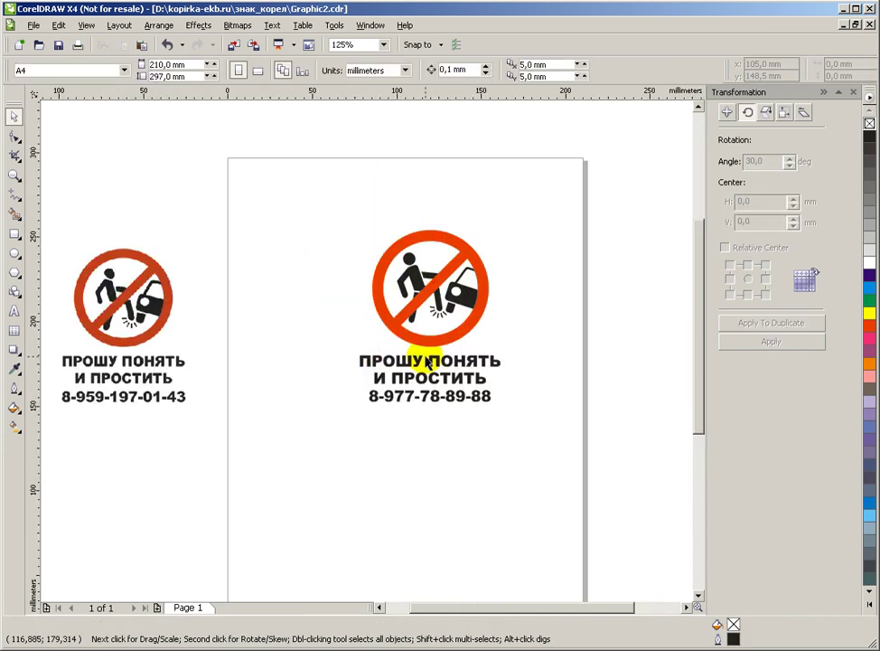
pyautogui.click(13, 233)
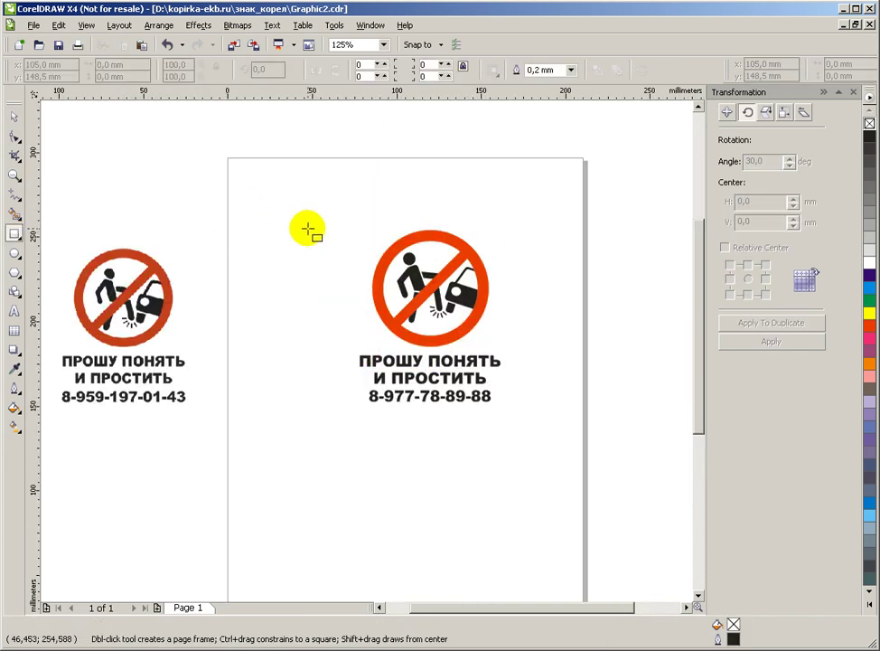
pyautogui.moveTo(337, 220); pyautogui.dragTo(526, 418)
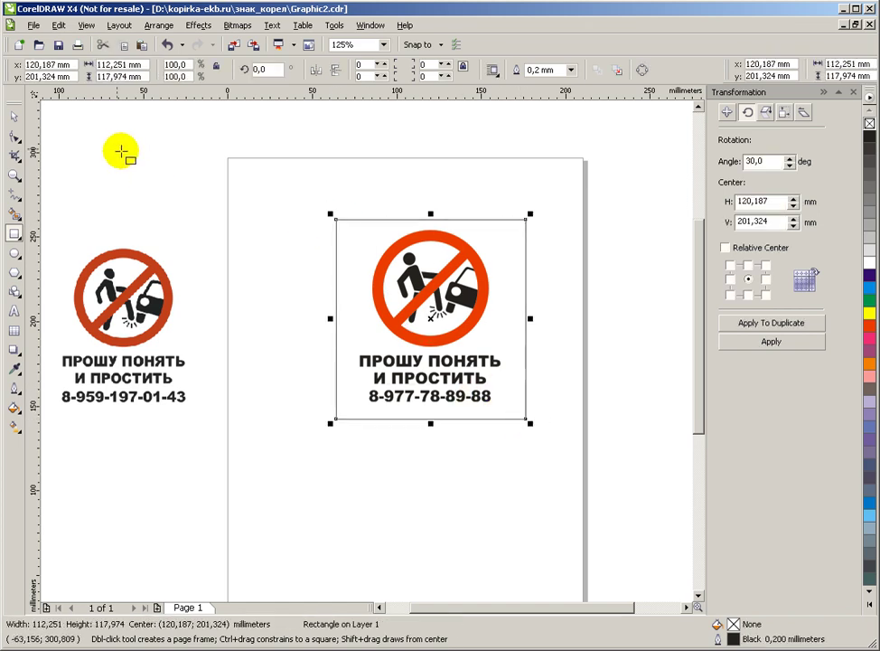
pyautogui.click(14, 117)
pyautogui.scroll(1, 324, 210)
pyautogui.scroll(-1, 353, 291)
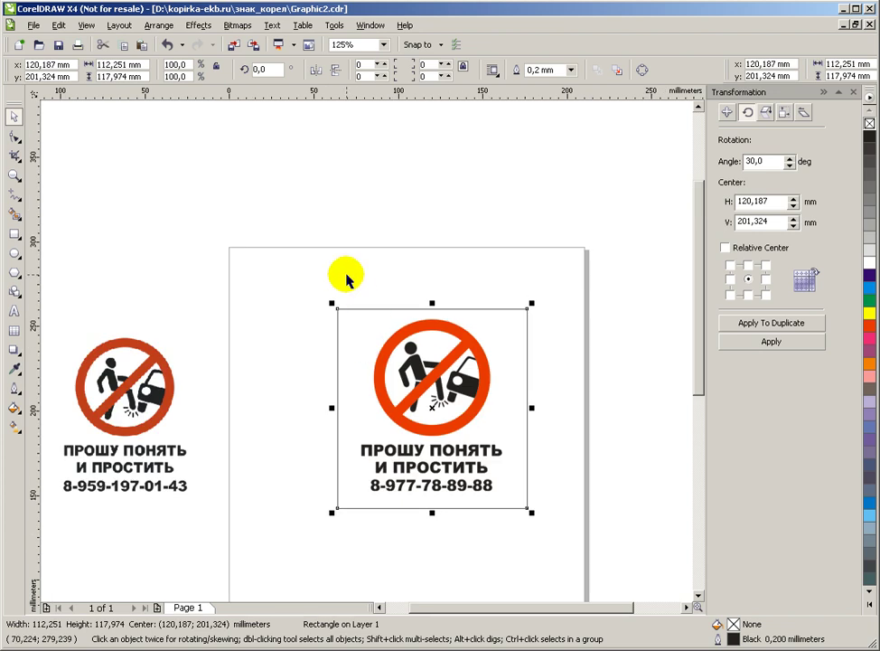
# Step: Group the sign with its caption and centre the group horizontally and vertically within the rectangular frame
pyautogui.moveTo(348, 271); pyautogui.dragTo(516, 527)
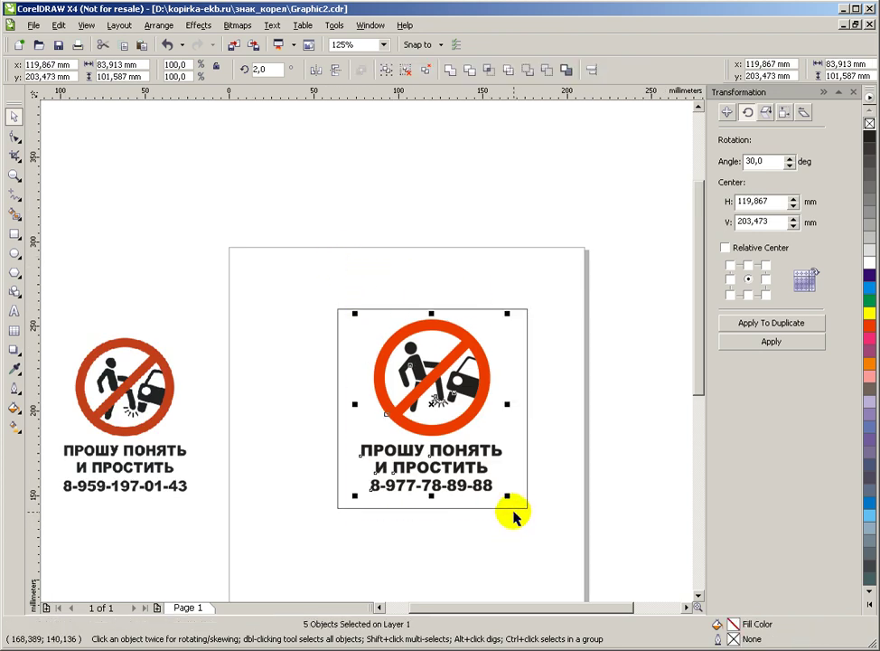
pyautogui.hotkey('ctrl', 'g')
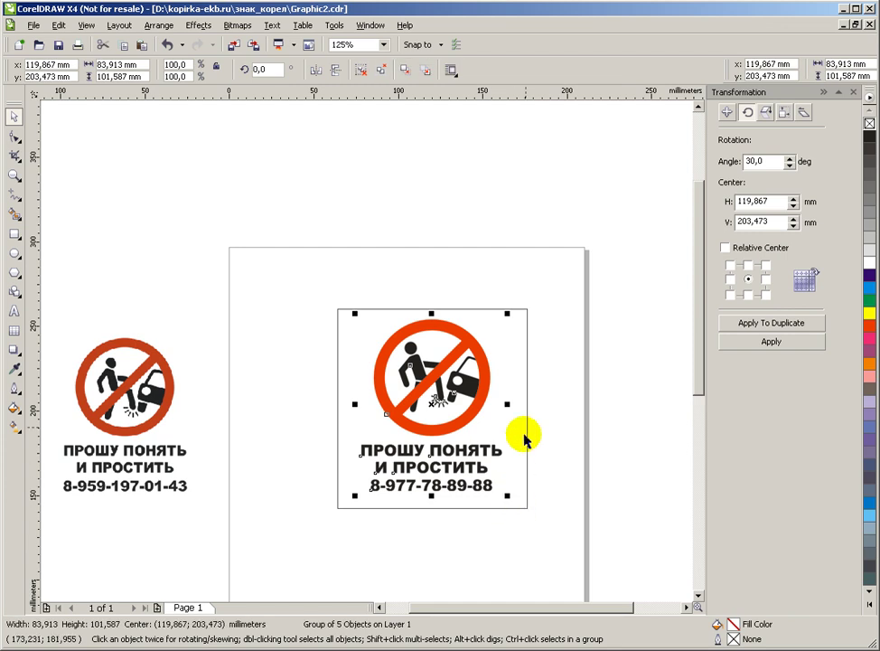
pyautogui.keyDown('shift'); pyautogui.click(513, 337); pyautogui.keyUp('shift')
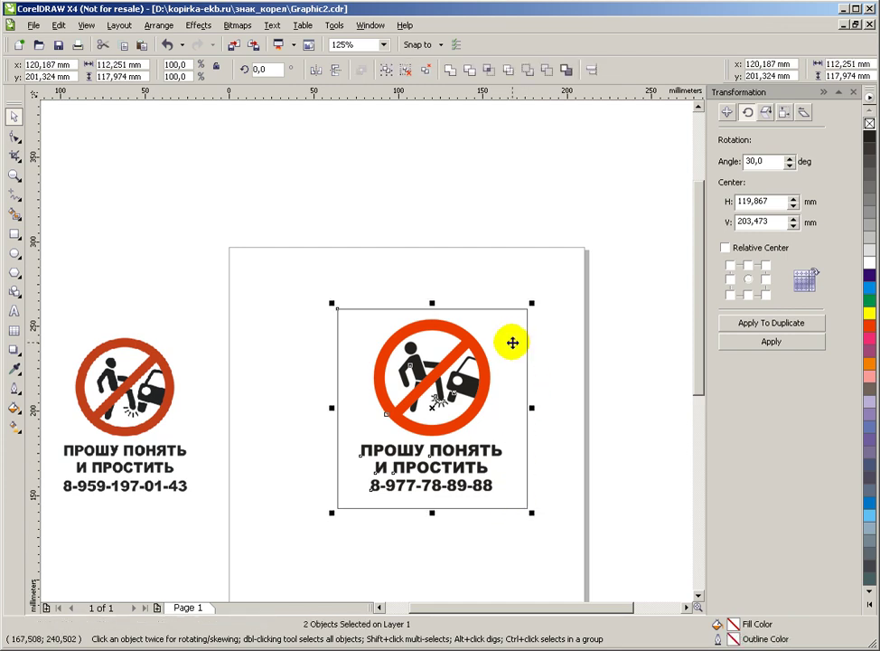
pyautogui.press('e')
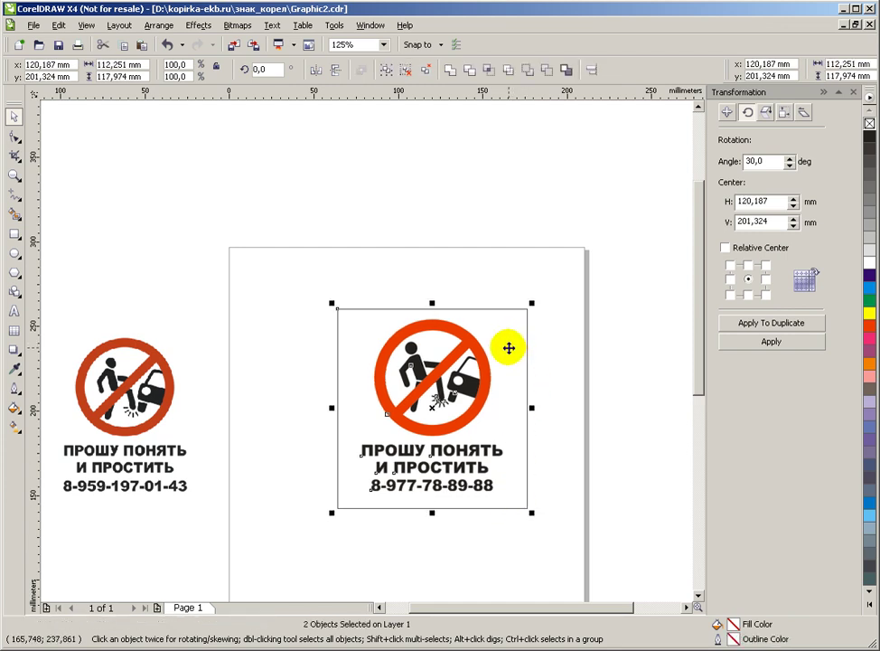
pyautogui.press('c')
pyautogui.click(481, 278)
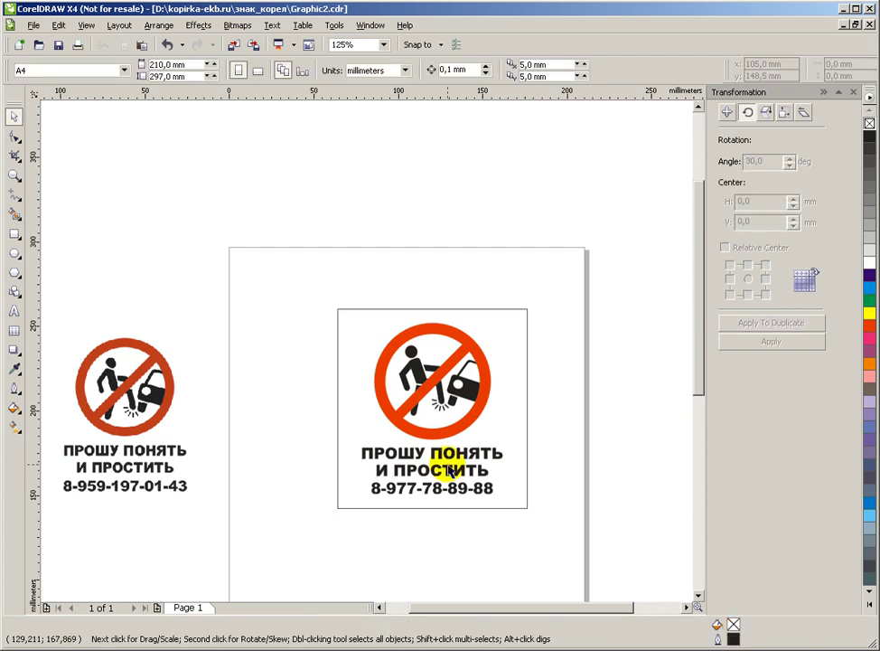
# Step: Select the frame and grouped artwork, scale them up proportionally to about 383 by 402 mm, and reposition them
pyautogui.moveTo(314, 277)
pyautogui.mouseDown()
pyautogui.moveTo(317, 301)
pyautogui.moveTo(560, 534)
pyautogui.mouseUp()
pyautogui.hotkey('shift', 'F2')
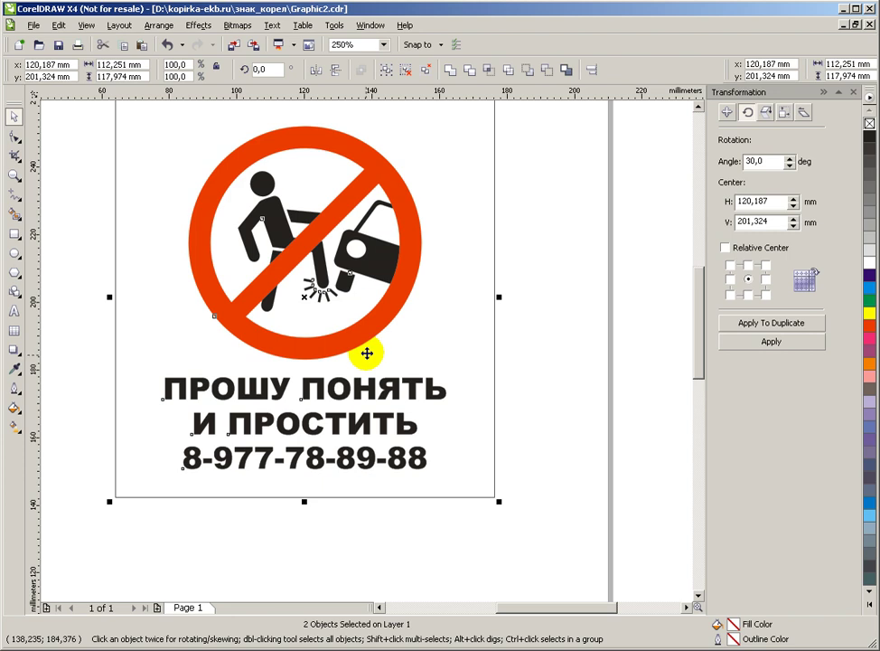
pyautogui.scroll(-2, 367, 351)
pyautogui.moveTo(402, 277); pyautogui.dragTo(515, 158)
pyautogui.moveTo(358, 334); pyautogui.dragTo(455, 312)
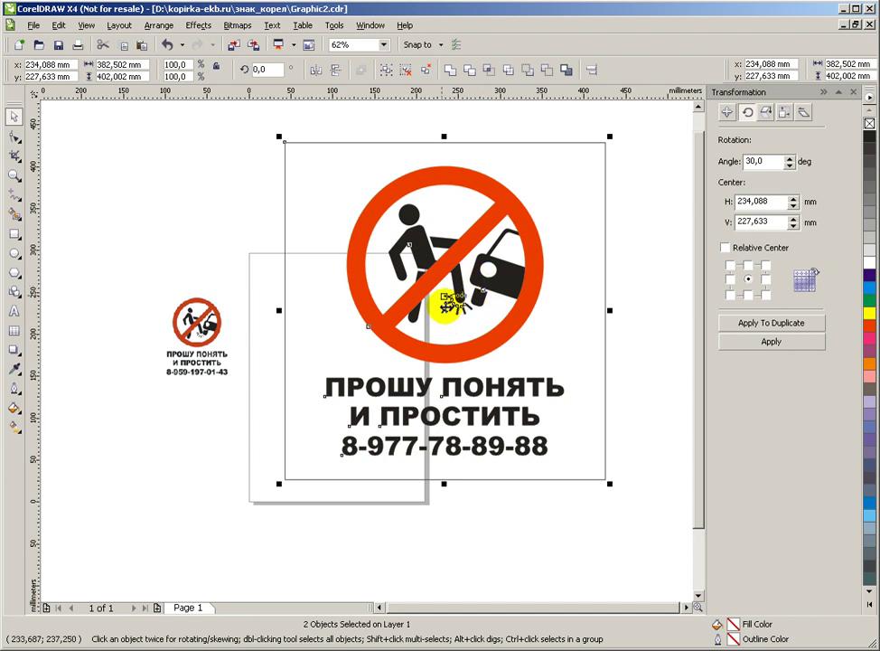
# Step: Examine the enlarged kicking man and car up close, along with the whole framed sign on the page
pyautogui.scroll(4, 365, 348)
pyautogui.scroll(-2, 366, 350)
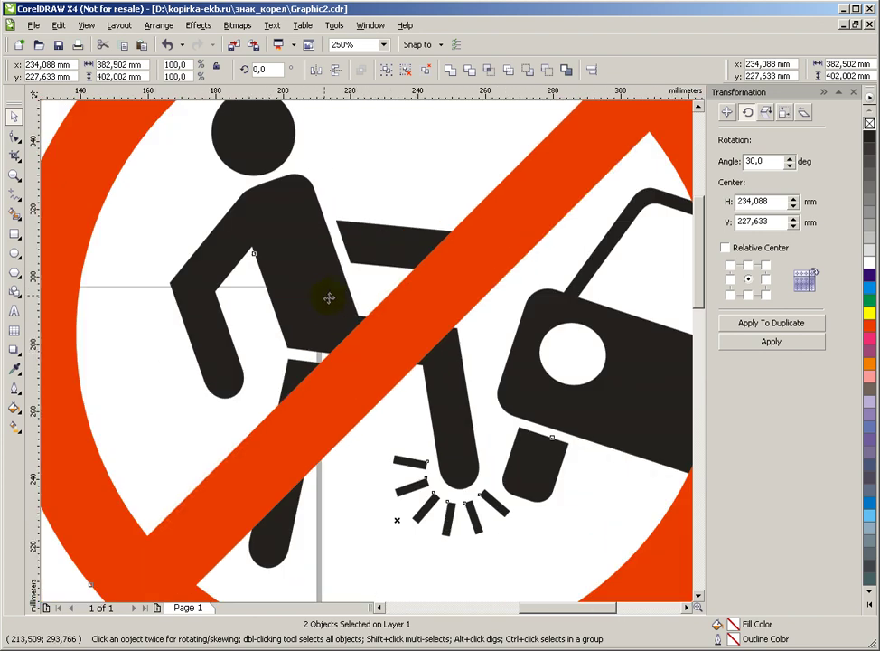
pyautogui.scroll(-2, 331, 299)
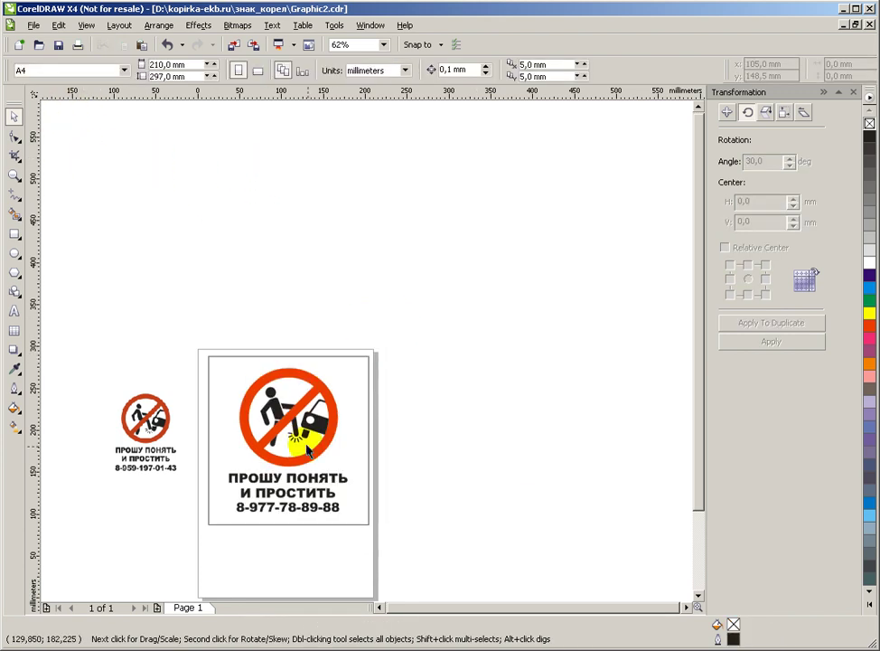
pyautogui.scroll(1, 268, 423)
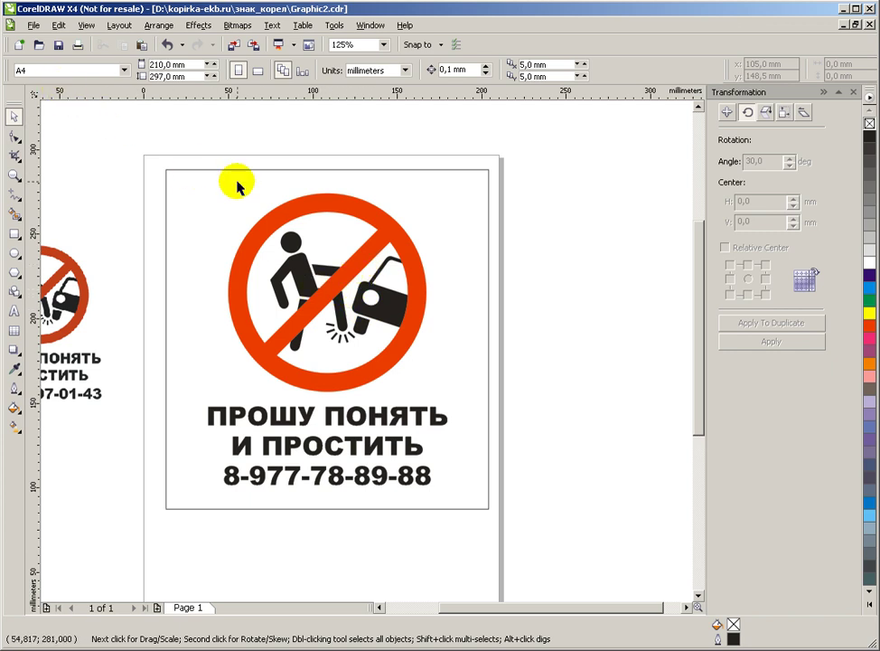
# Step: Review the file formats available for saving the drawing as another type, and leave without saving
pyautogui.click(31, 25)
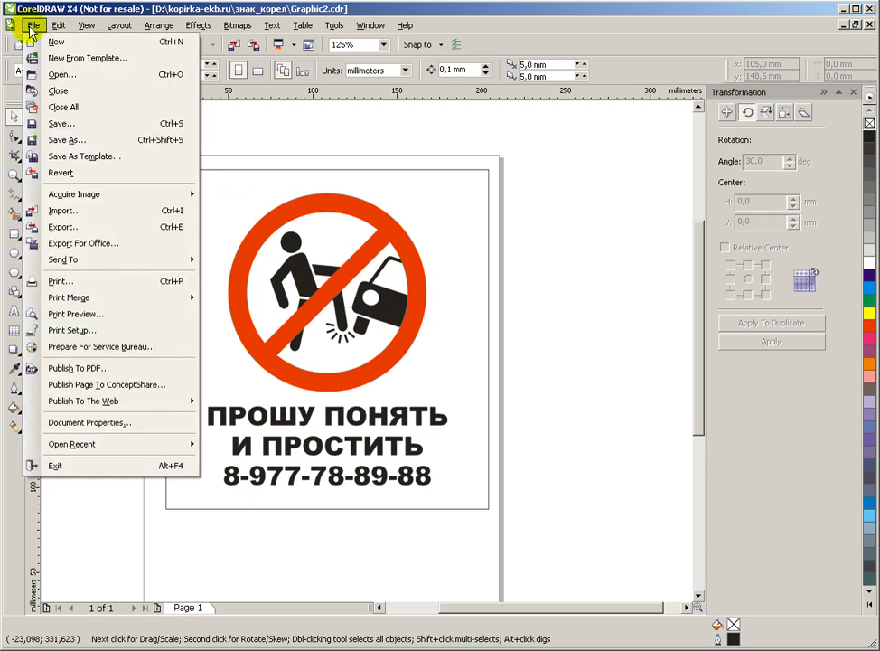
pyautogui.click(60, 140)
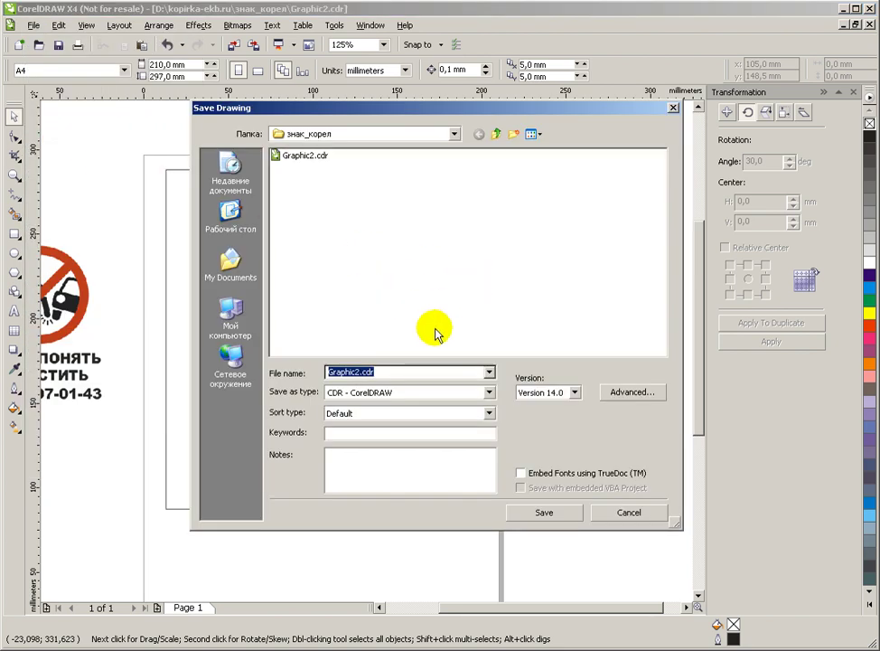
pyautogui.click(493, 393)
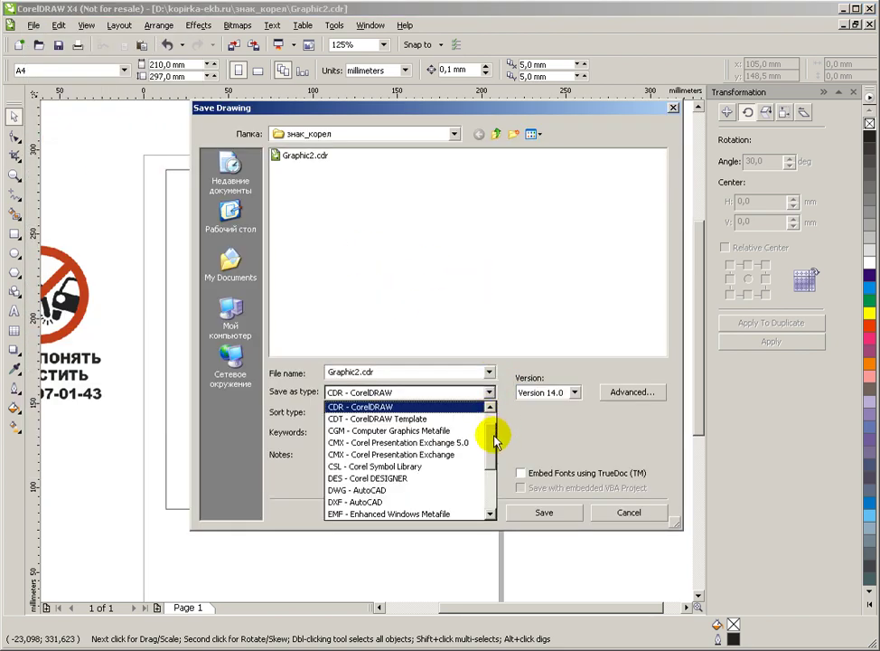
pyautogui.scroll(1, 494, 412)
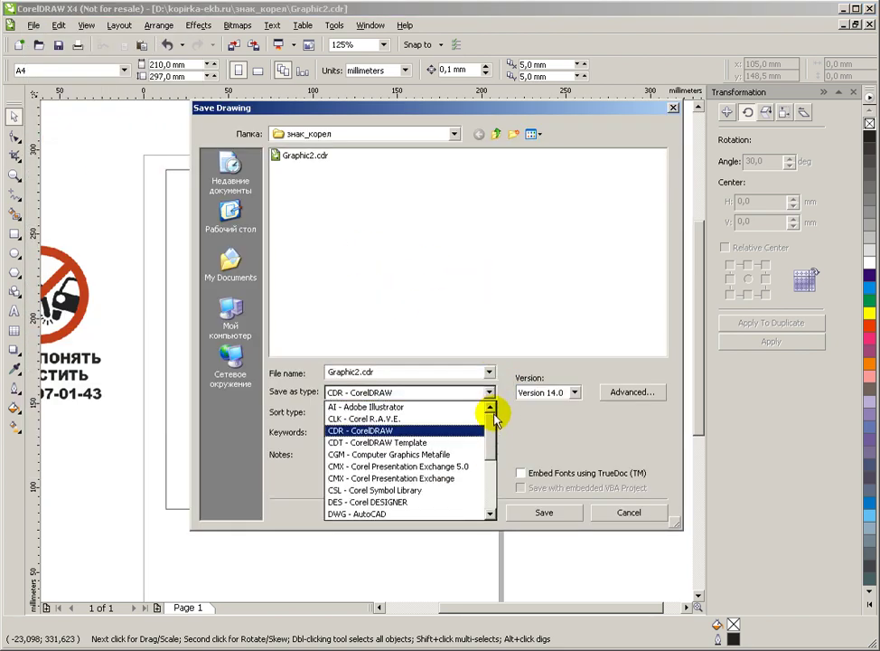
pyautogui.moveTo(496, 420)
pyautogui.mouseDown()
pyautogui.moveTo(493, 488)
pyautogui.moveTo(497, 438)
pyautogui.mouseUp()
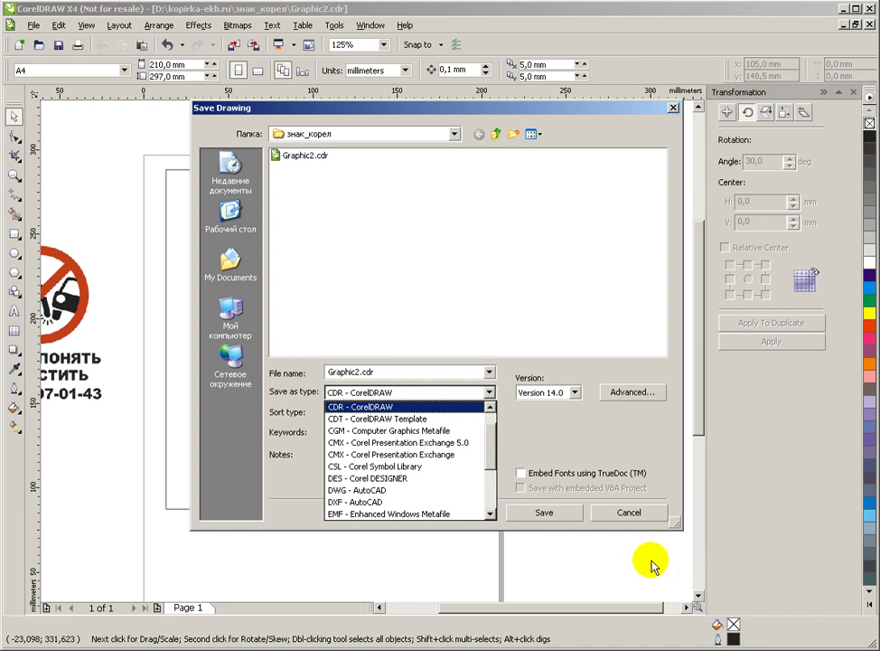
pyautogui.click(626, 514)
pyautogui.click(622, 514)
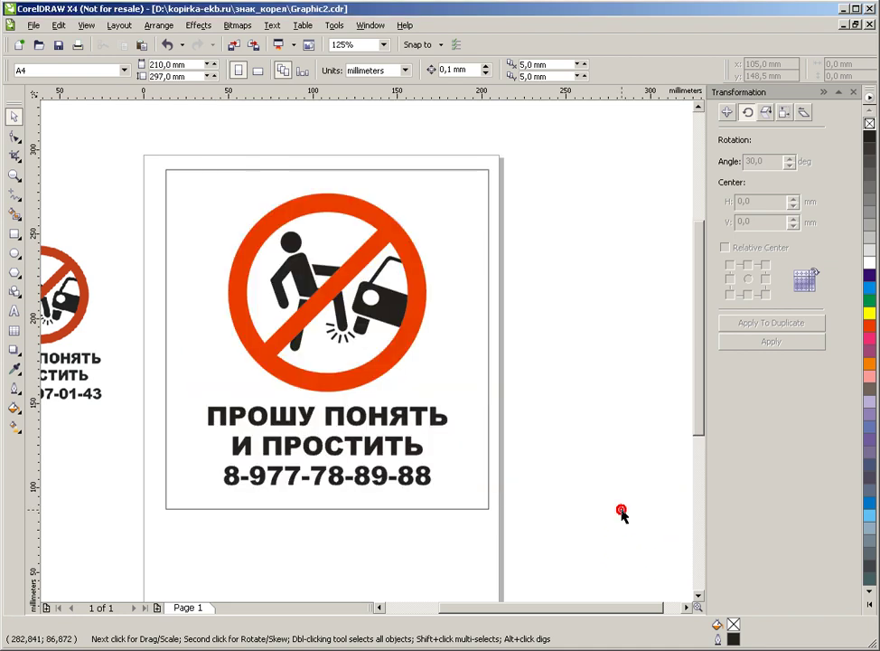